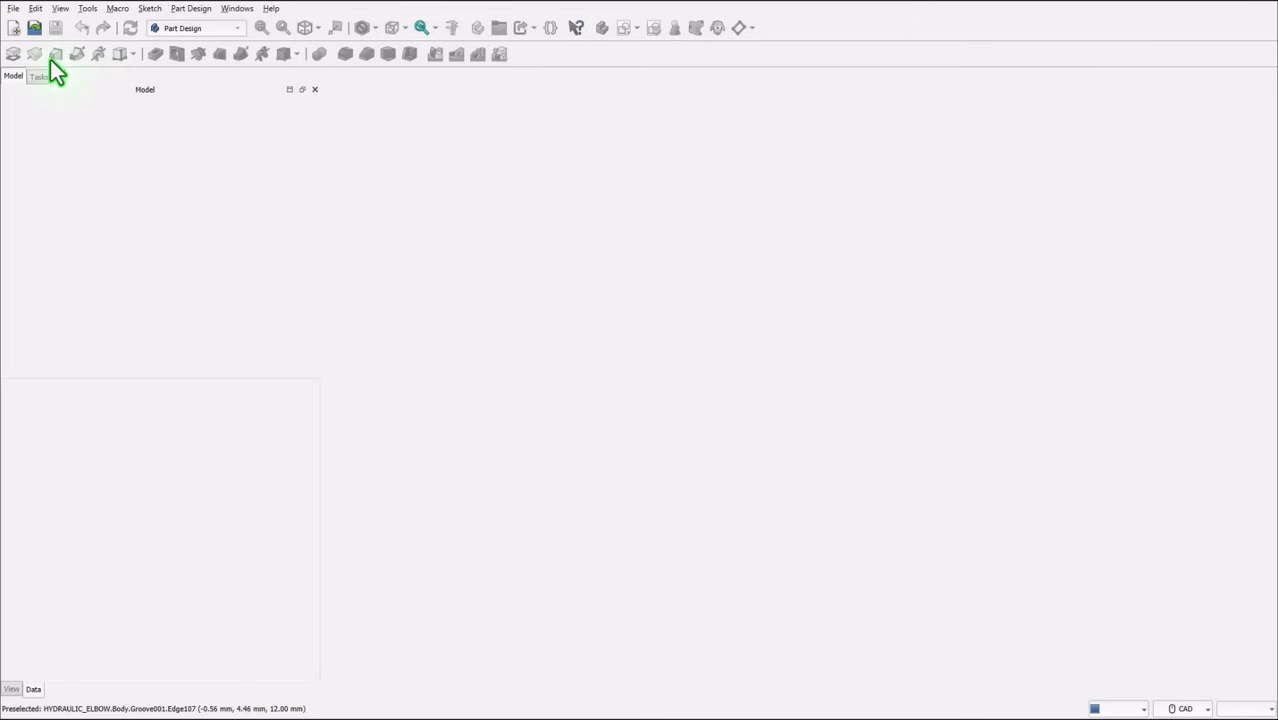
- Create a new empty document
click(14, 30)
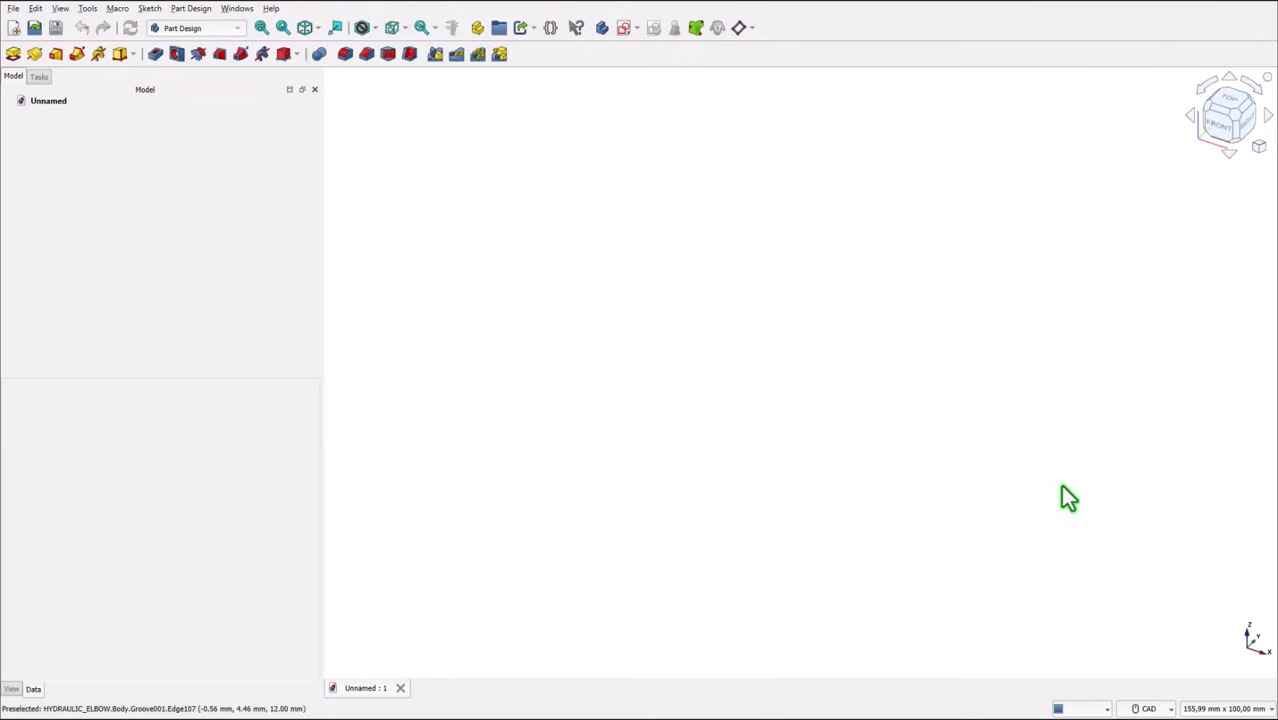
mouse_move(1149, 710)
click(1163, 708)
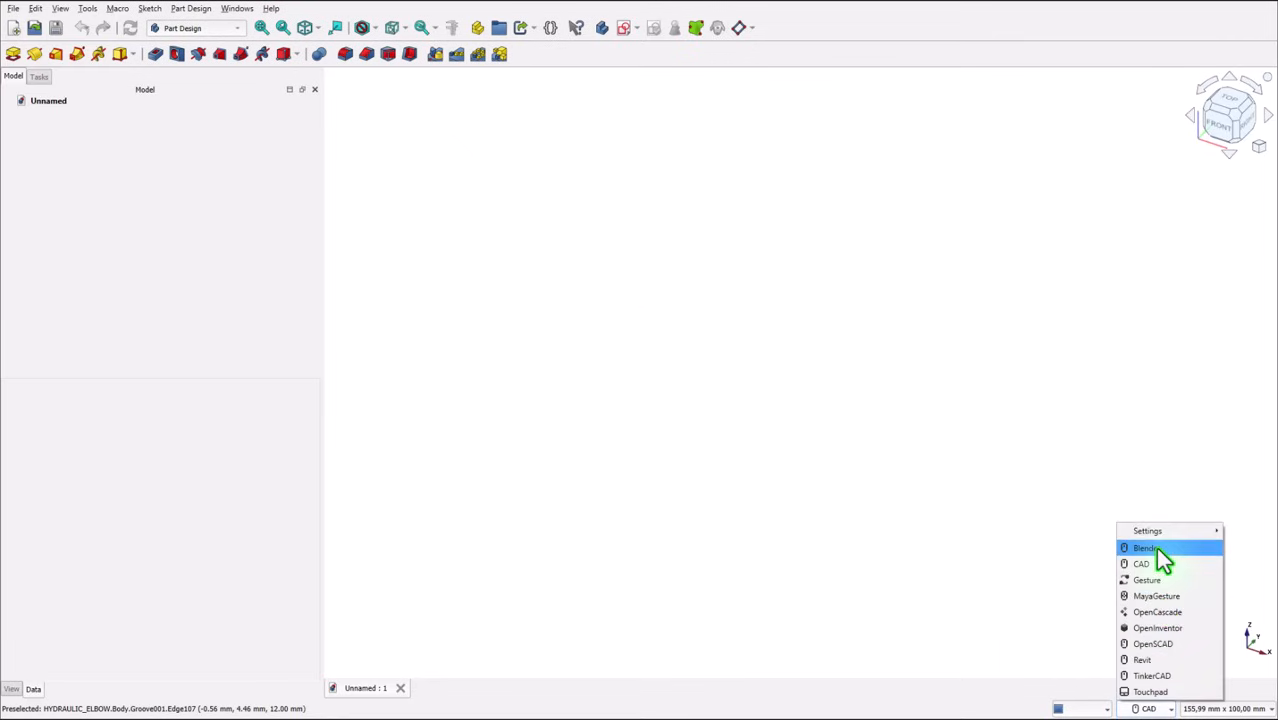
click(738, 427)
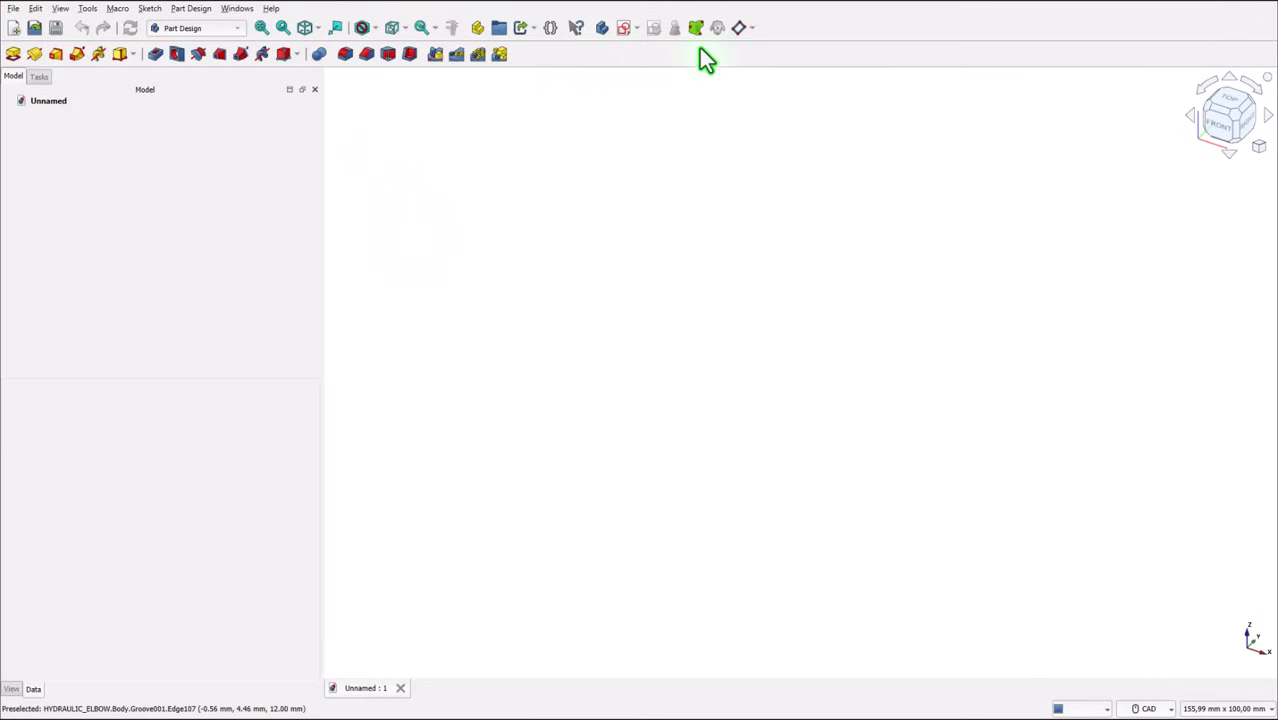
- Start a new sketch on the XZ-plane in a new body
click(624, 28)
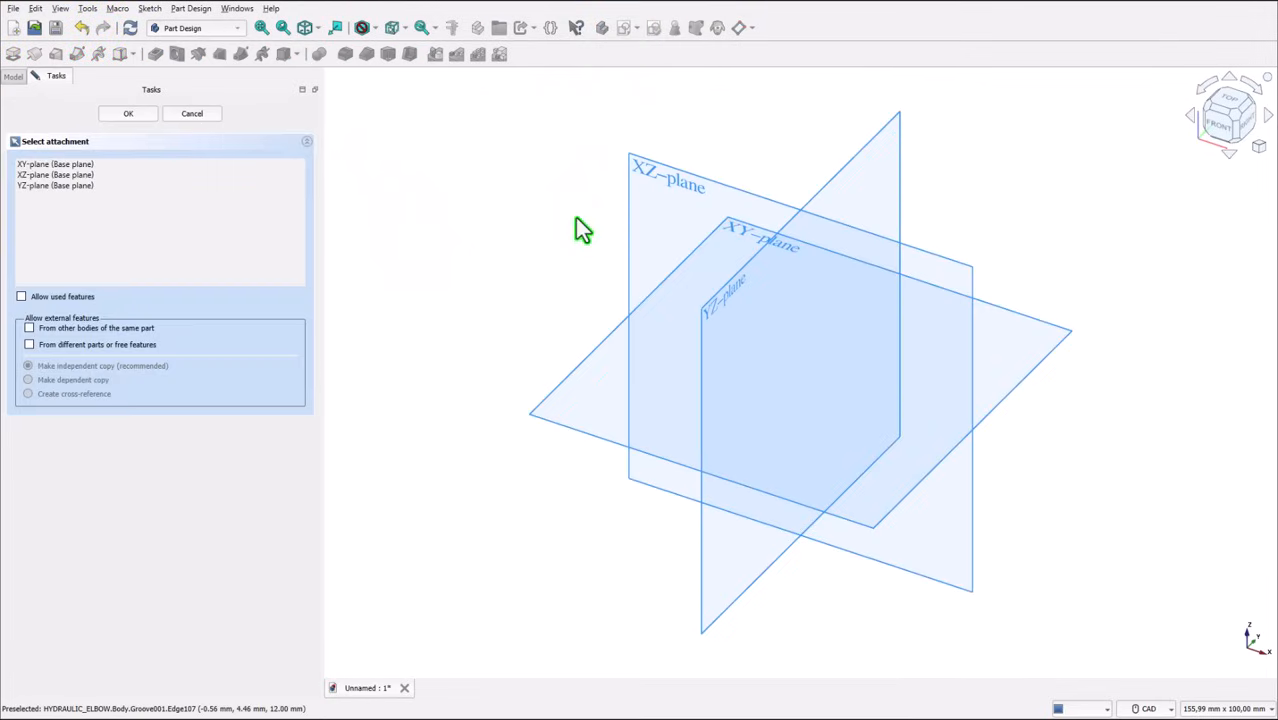
click(631, 191)
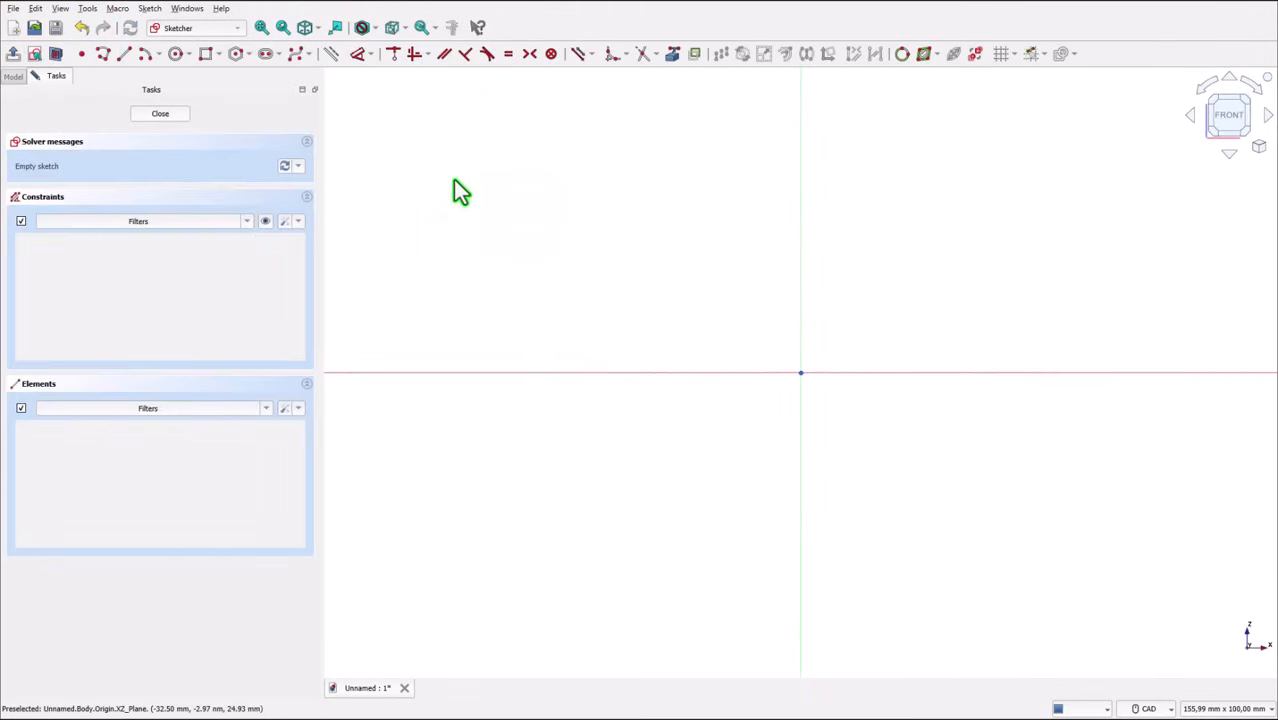
- Draw a closed polyline profile on the horizontal axis, about 49 mm long and 18.5 mm high, with a notch about 4 mm wide in its upper edge
click(105, 53)
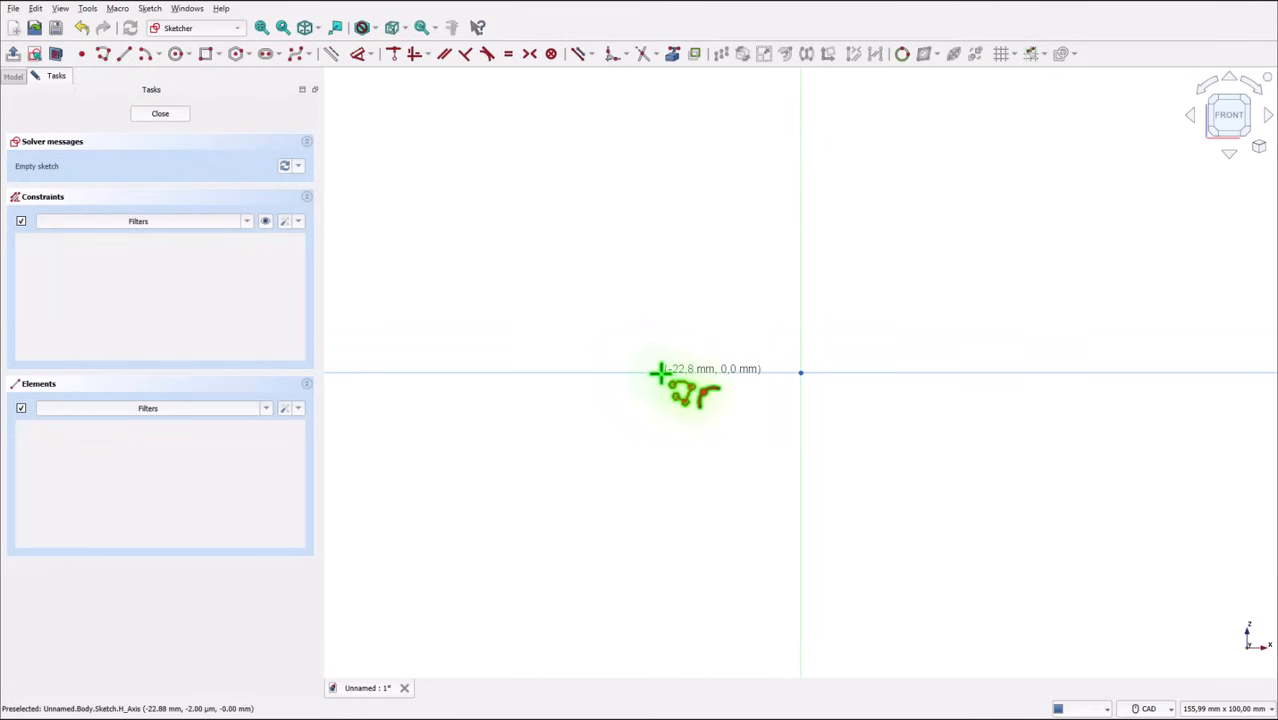
click(661, 372)
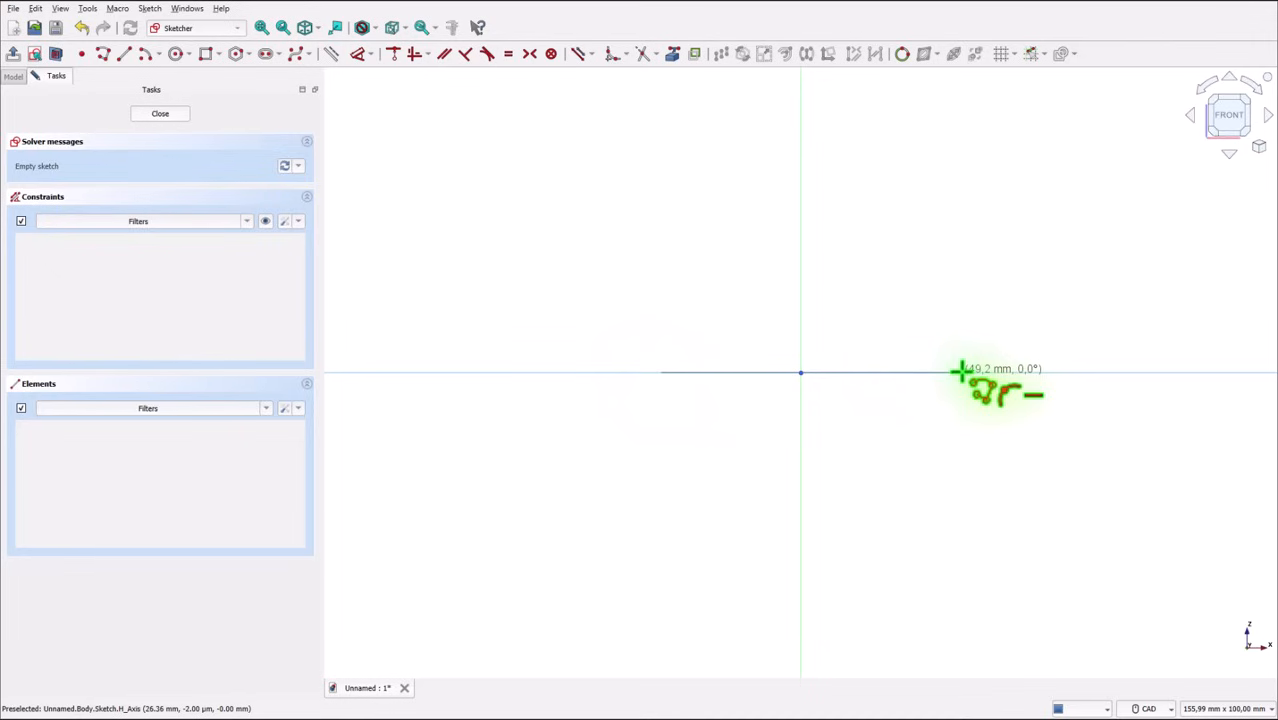
click(960, 372)
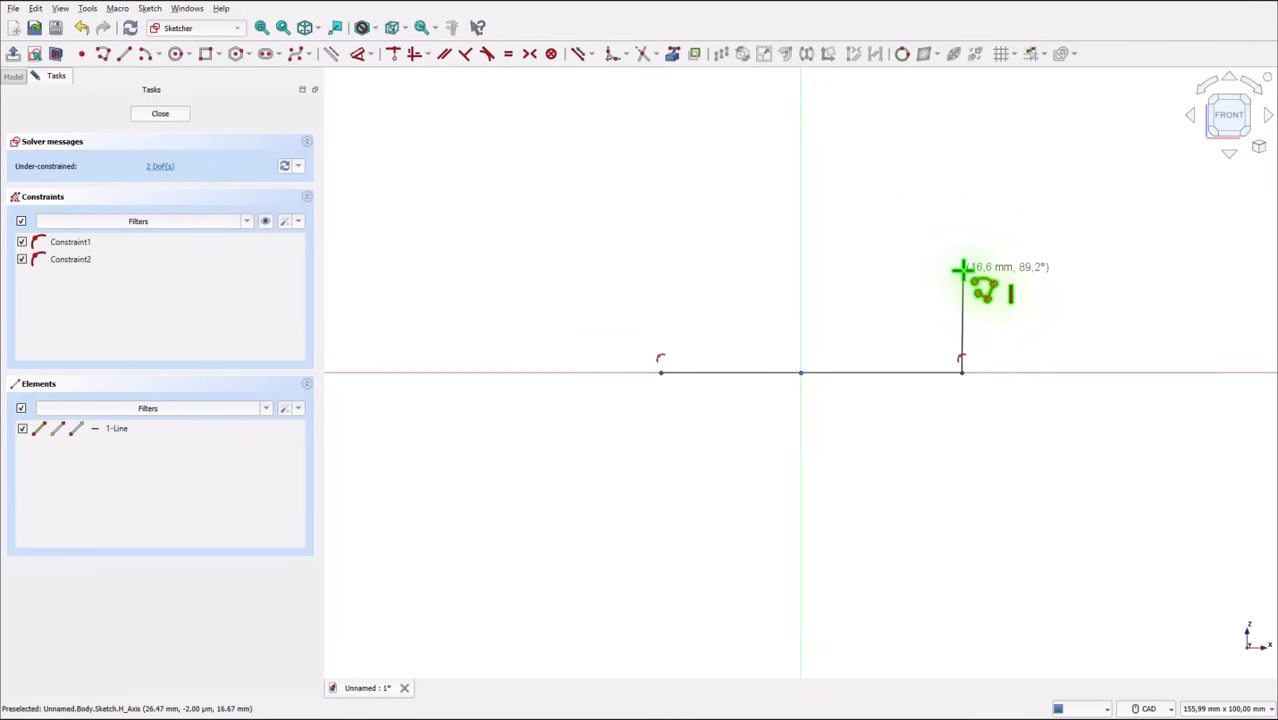
click(961, 268)
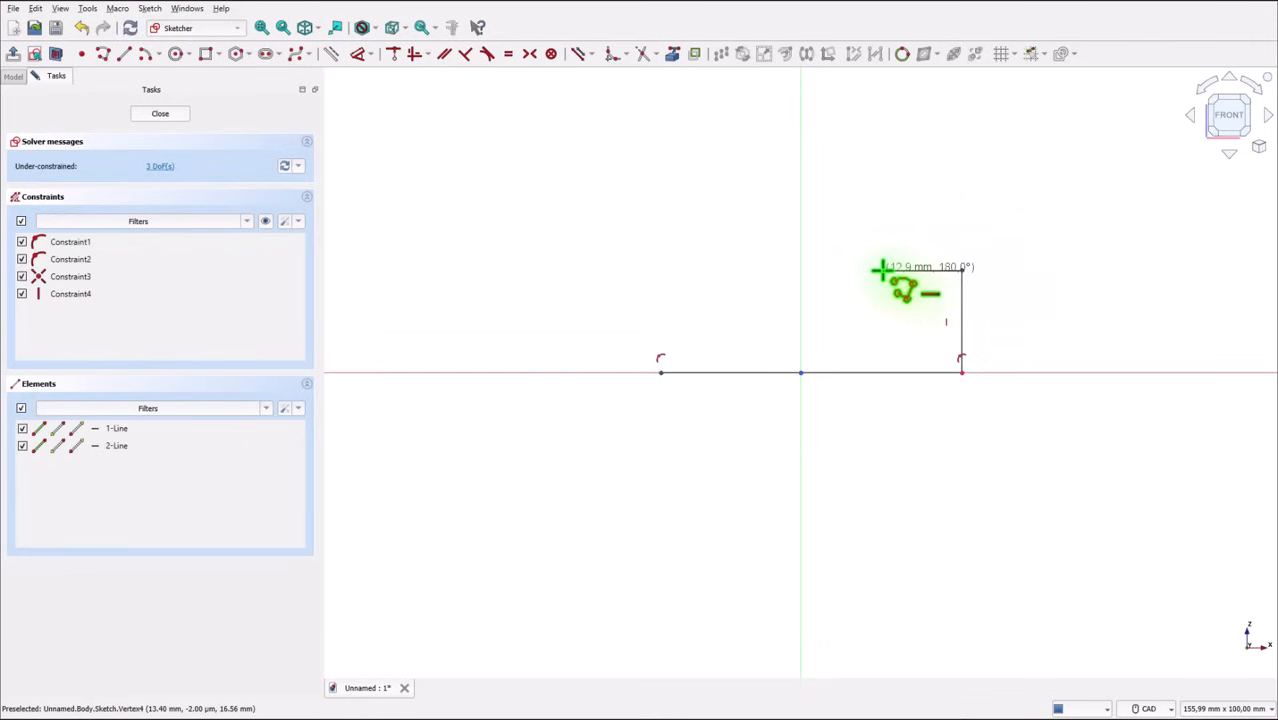
click(881, 269)
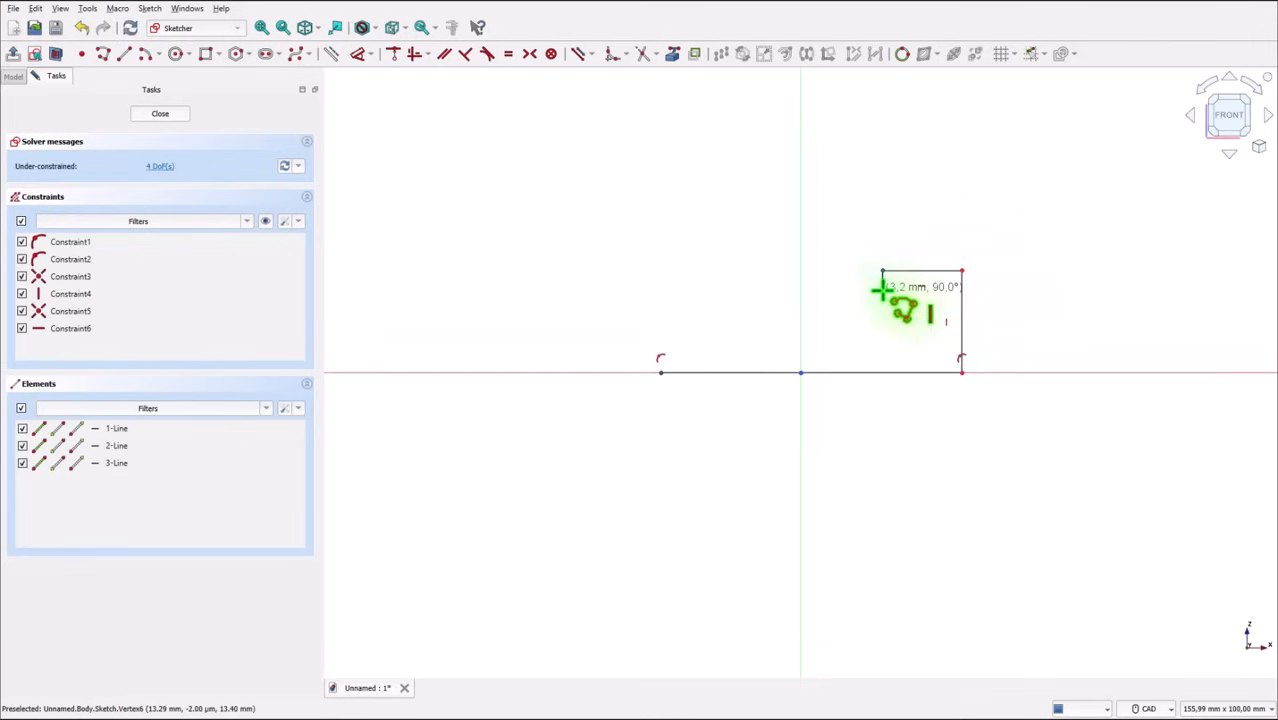
click(881, 290)
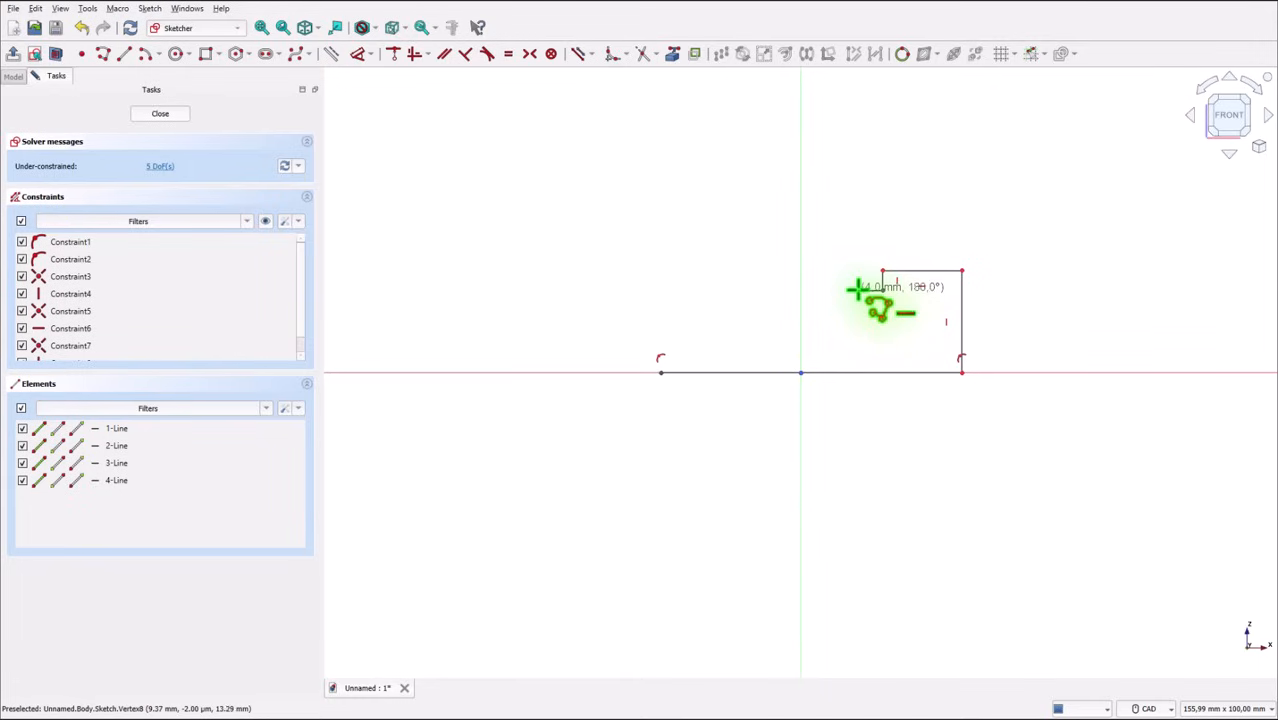
click(856, 289)
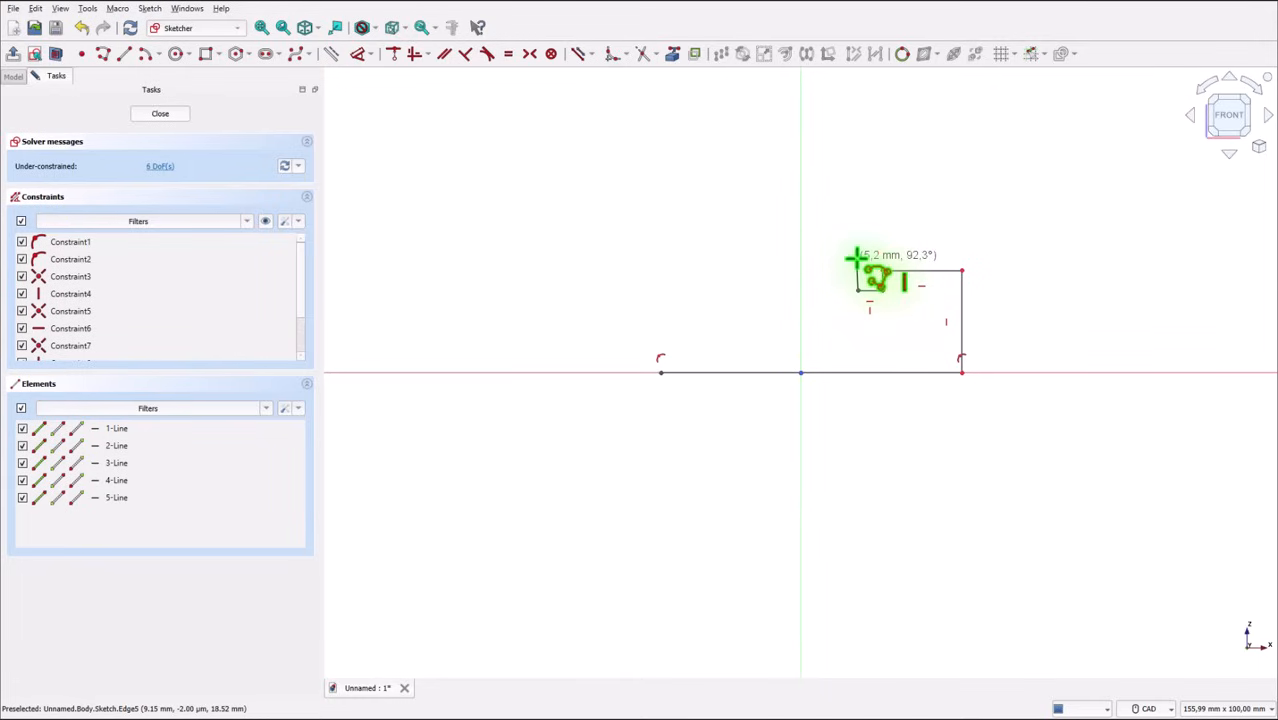
click(856, 260)
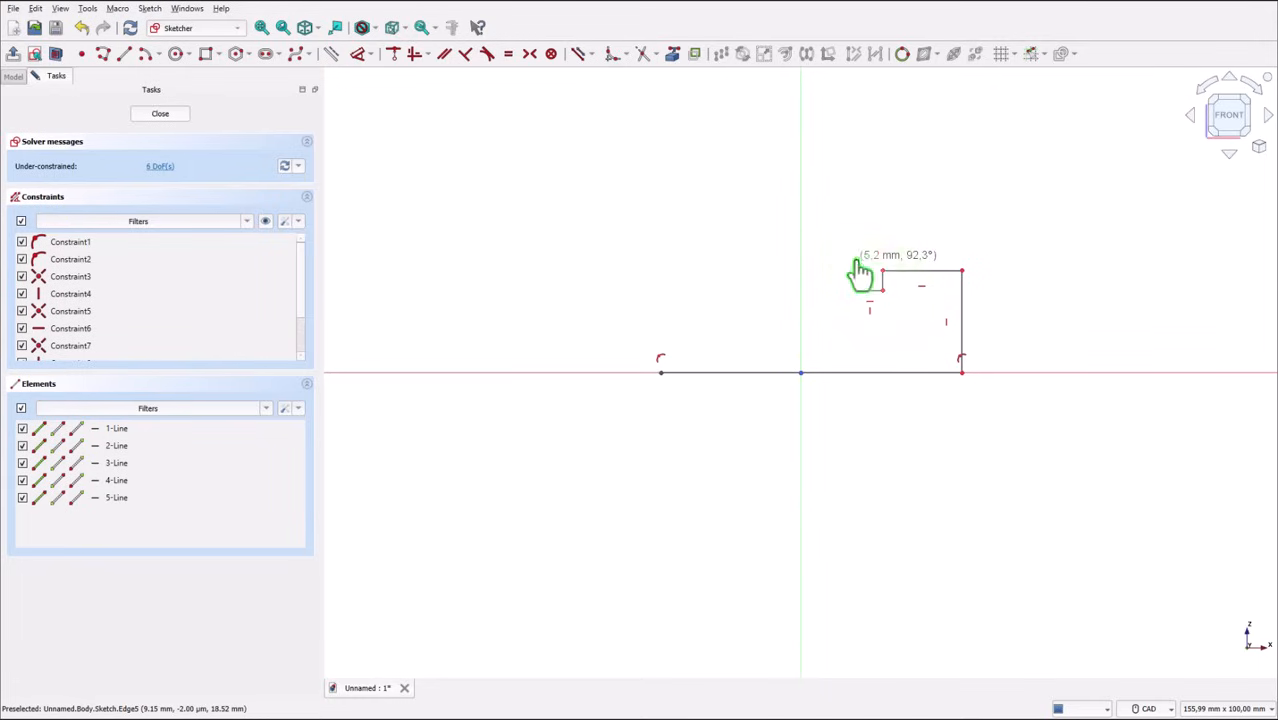
click(663, 259)
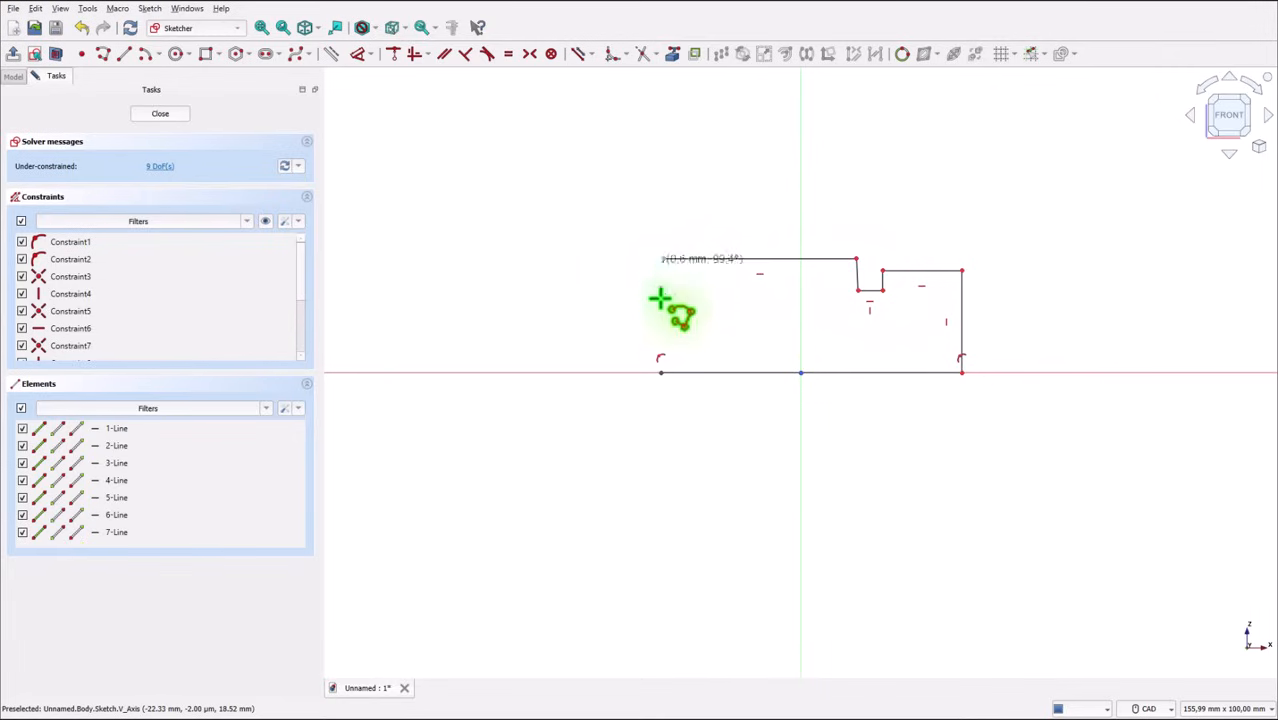
click(661, 372)
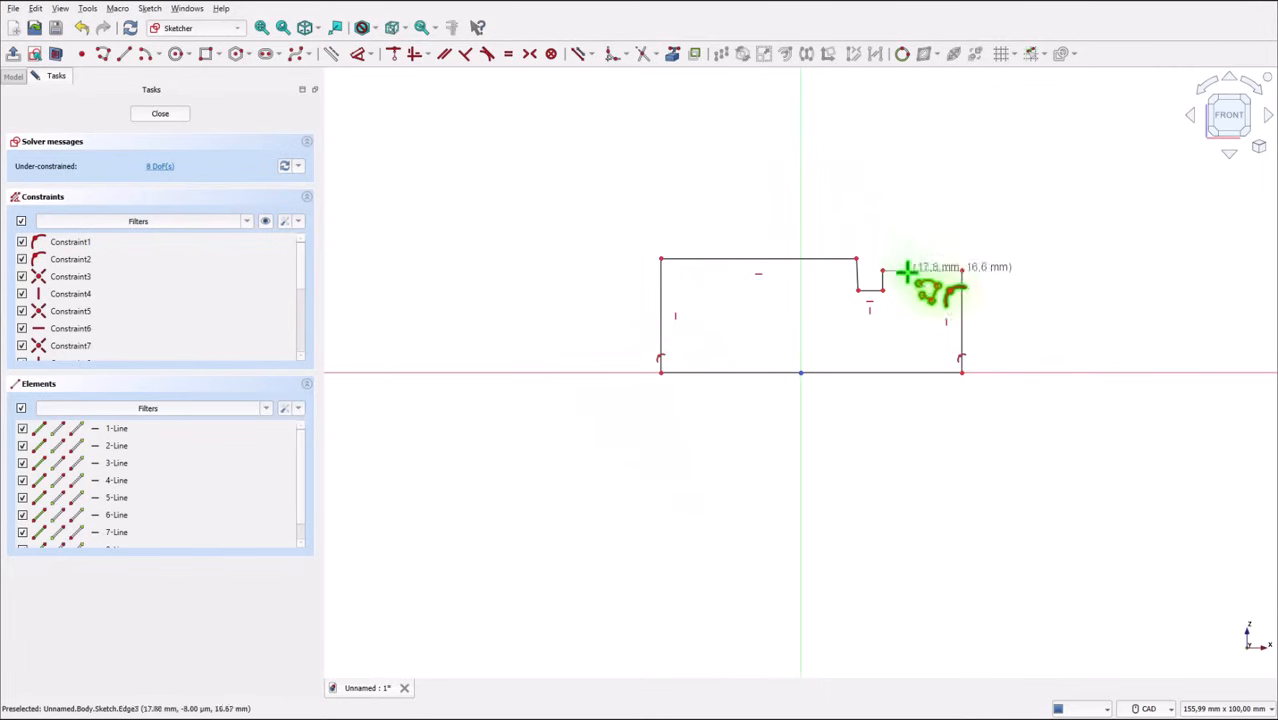
right_click(731, 175)
- Constrain the notch's slanted side to vertical and set the notch's width to 2 mm
click(856, 285)
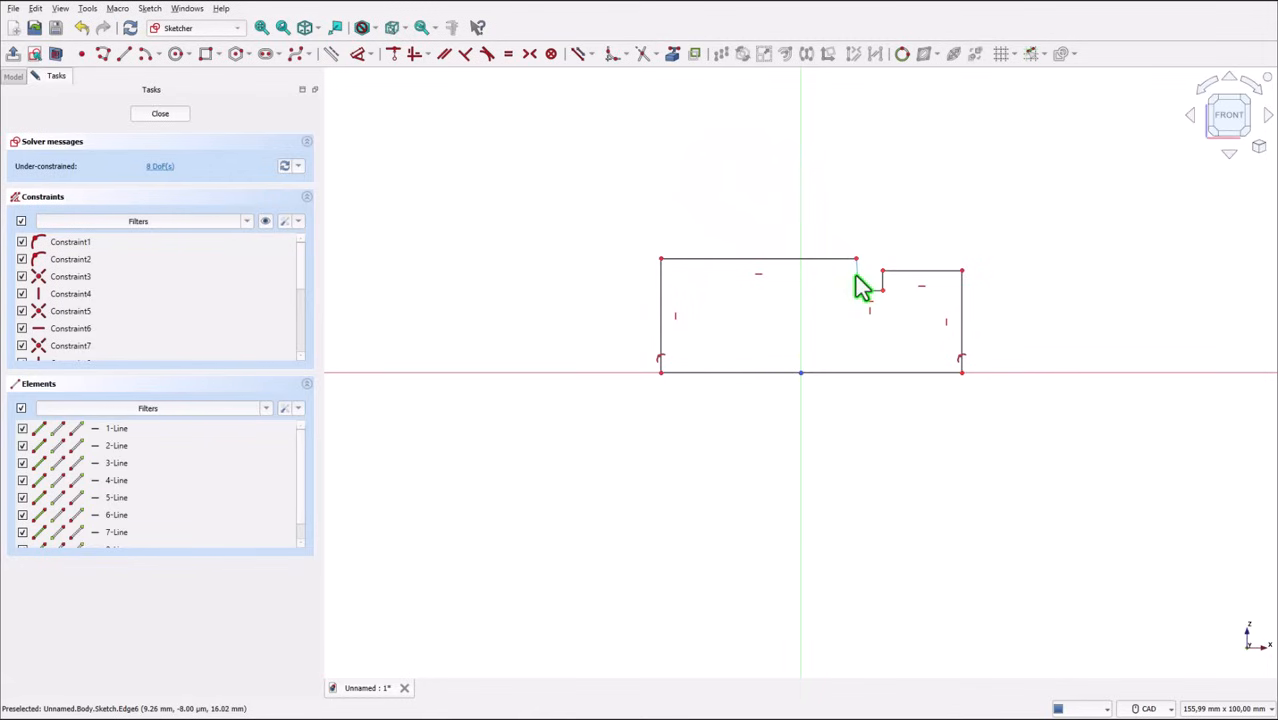
click(414, 53)
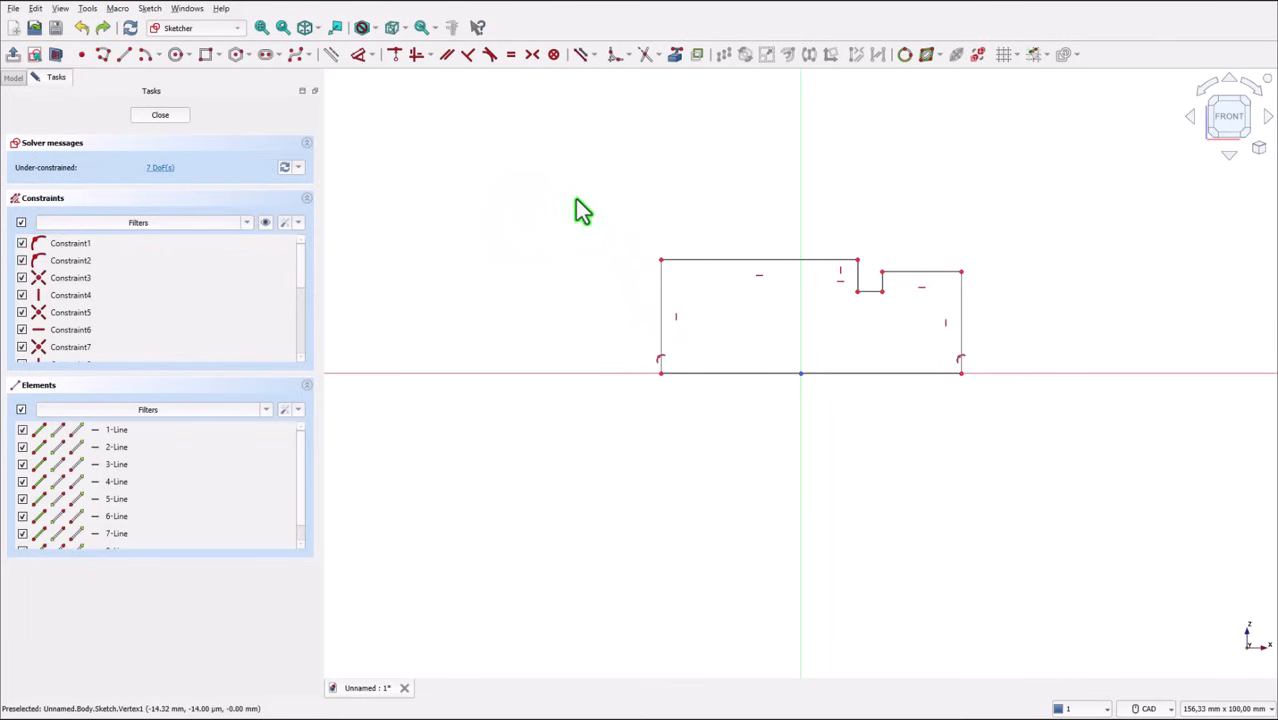
click(359, 54)
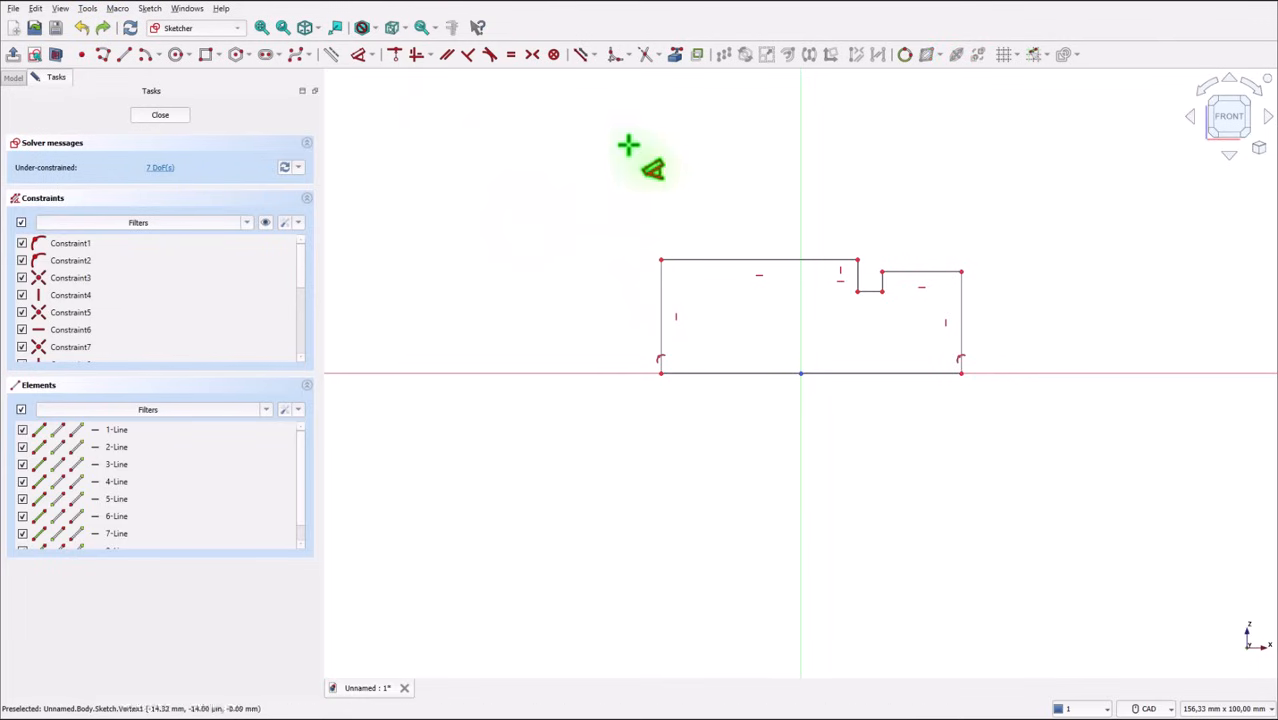
click(867, 290)
click(885, 199)
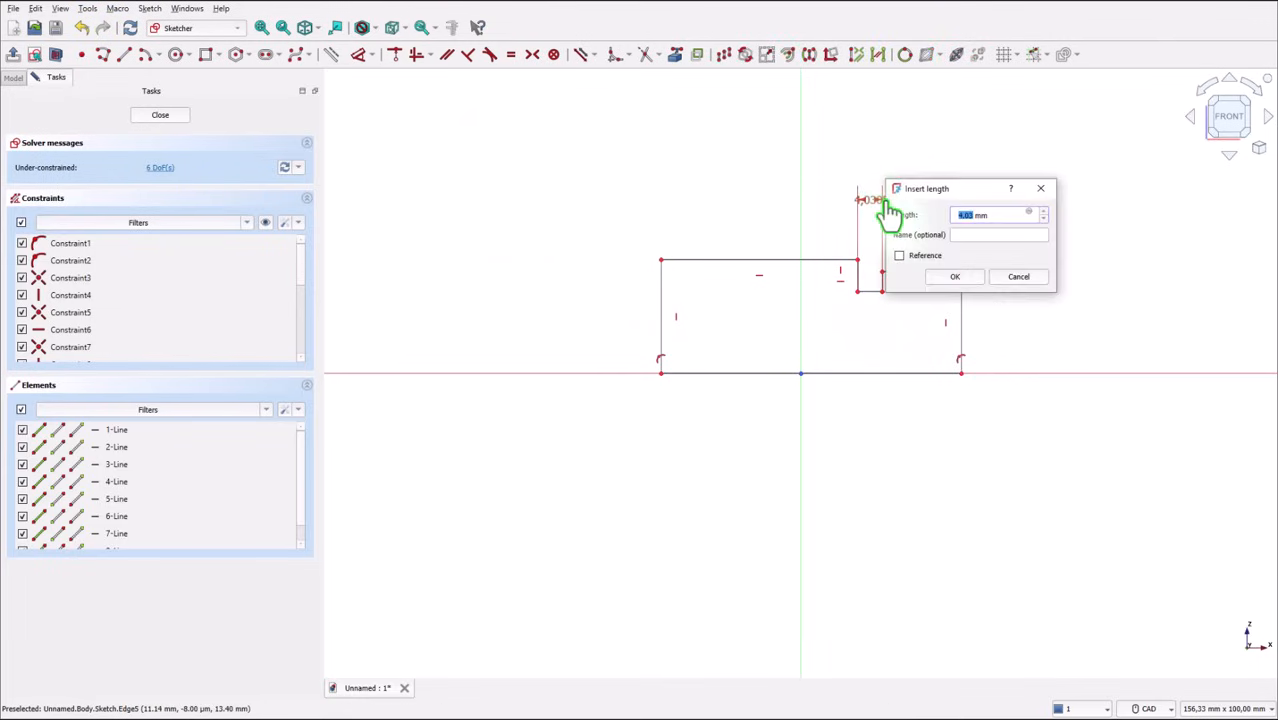
text(2)
key(Return)
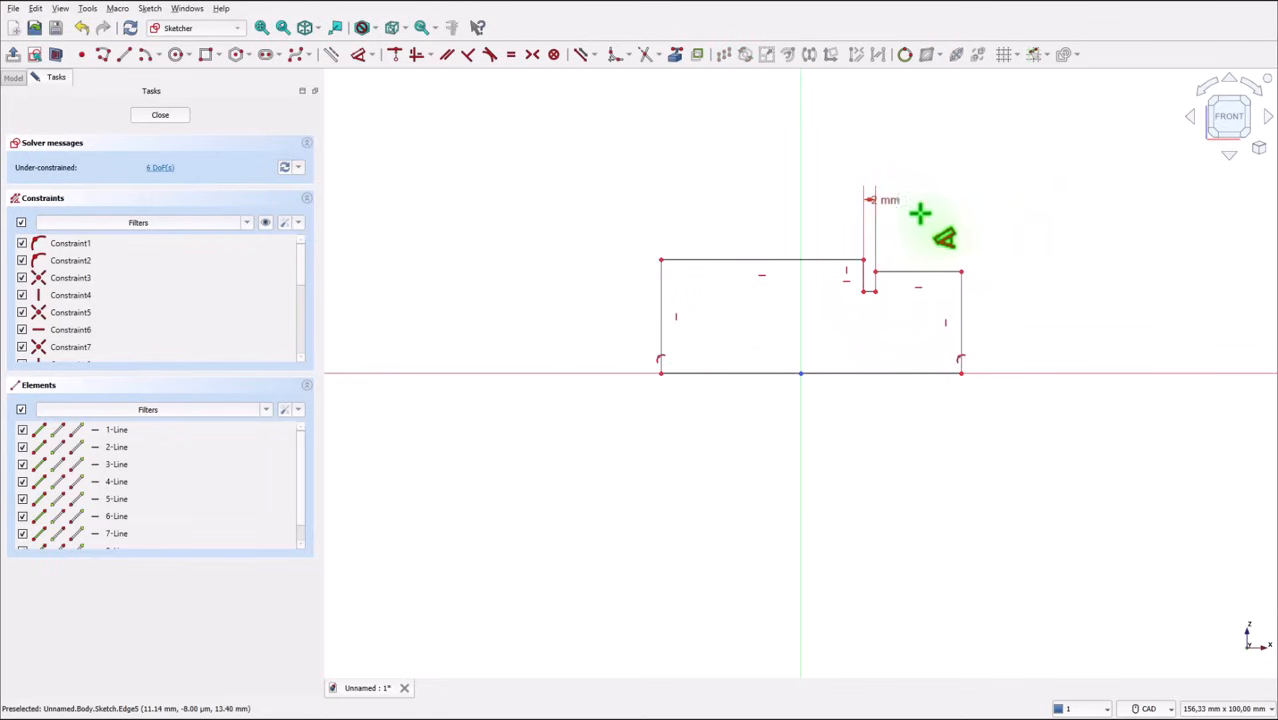
- Set the length of the profile's upper edge to the right of the notch to 9 mm
click(940, 272)
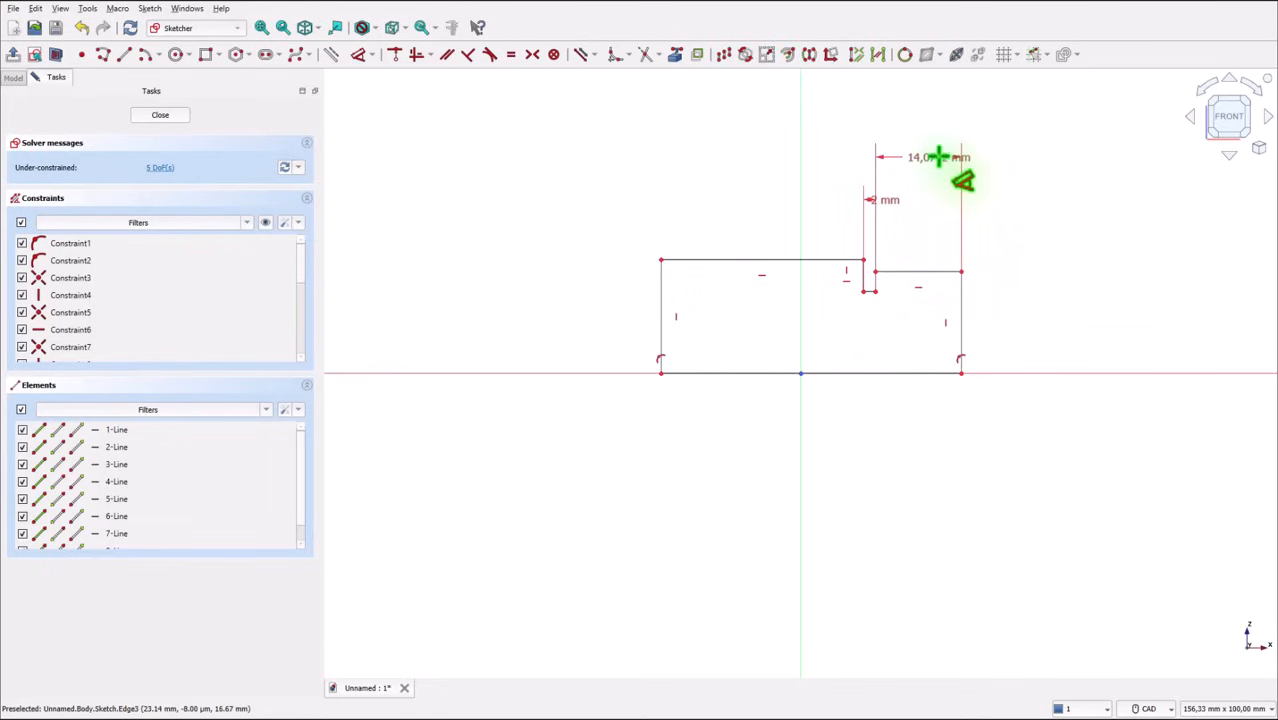
click(940, 162)
text(9)
key(Return)
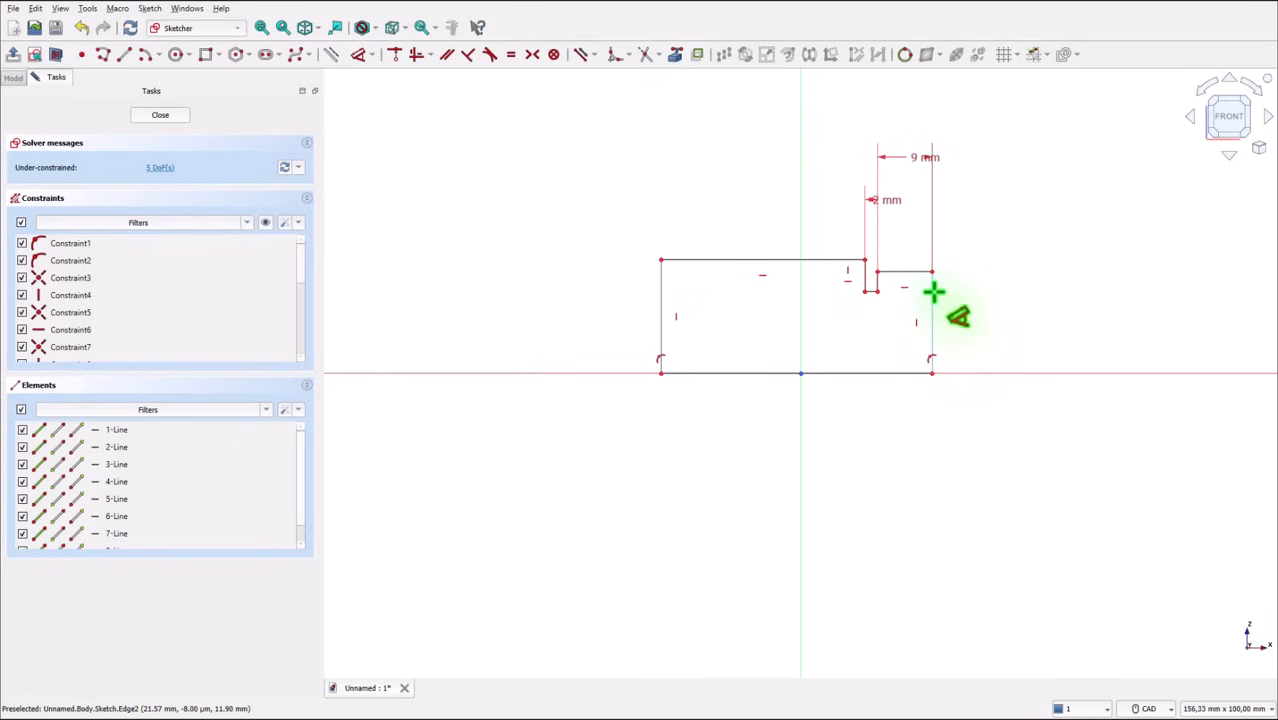
- Set the profile's right end 18 mm from the origin horizontally and the length of the base line to 25 mm
click(931, 373)
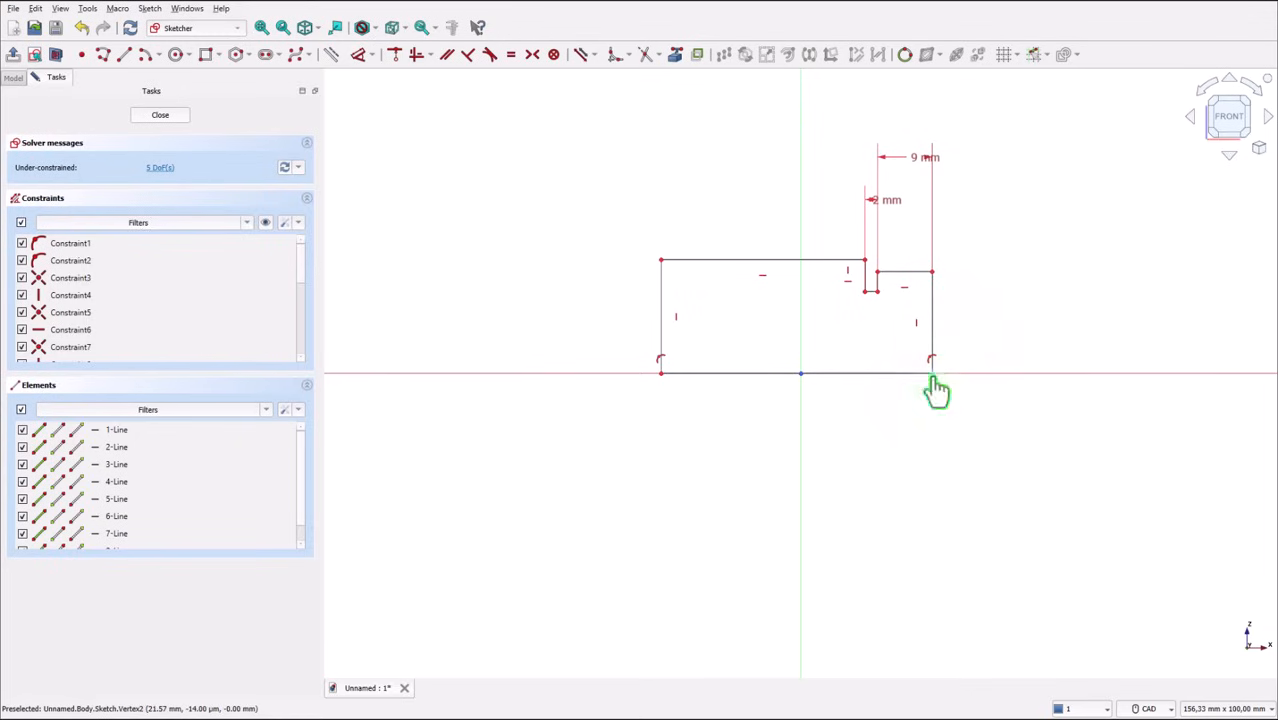
click(863, 423)
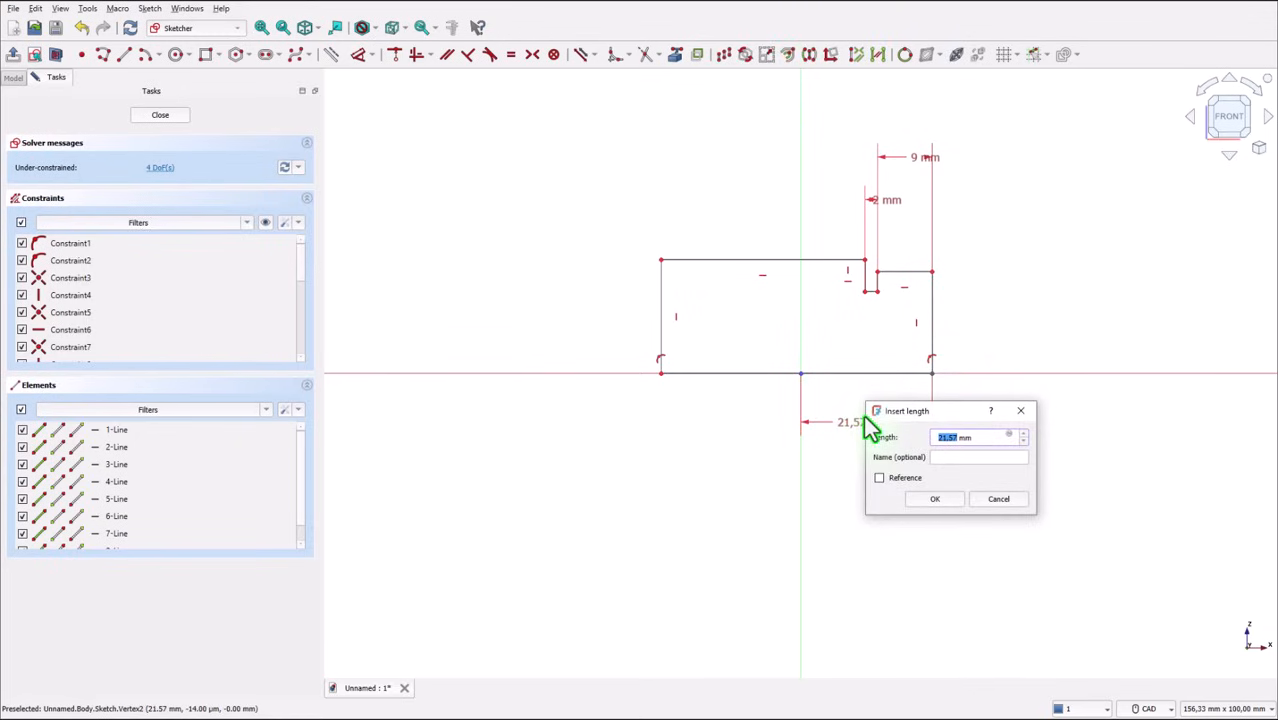
text(18)
key(Return)
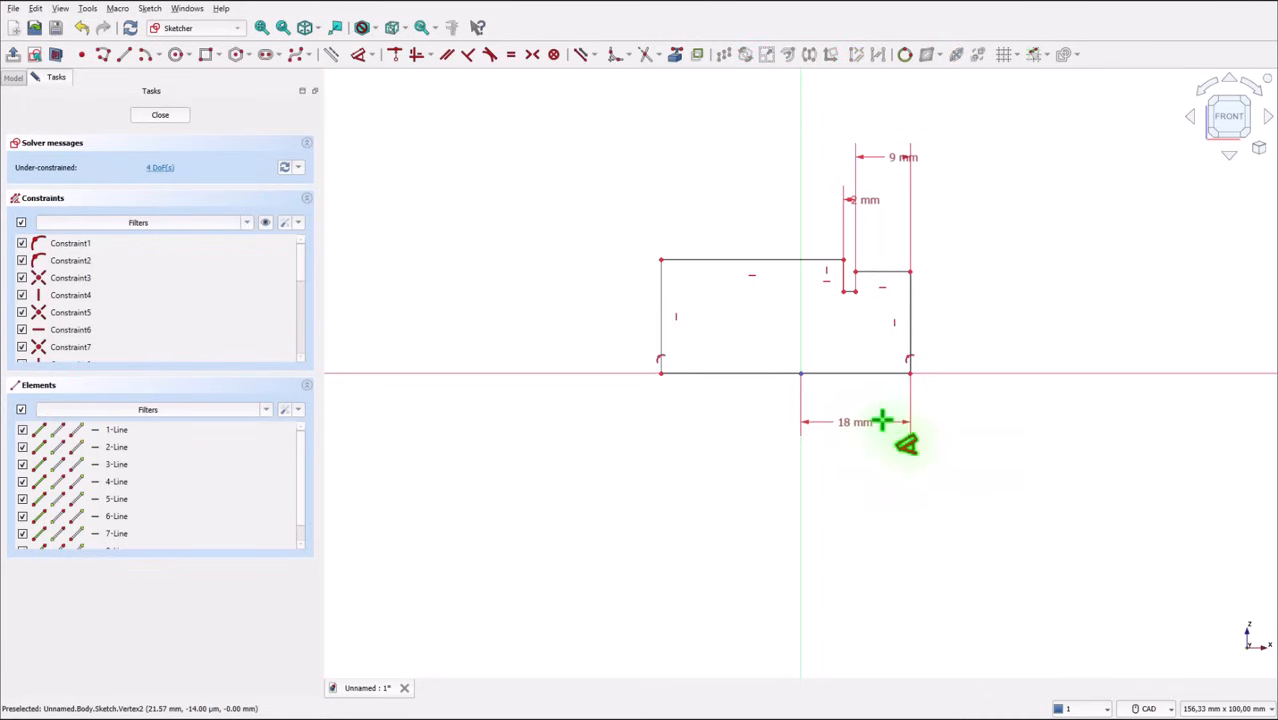
click(757, 374)
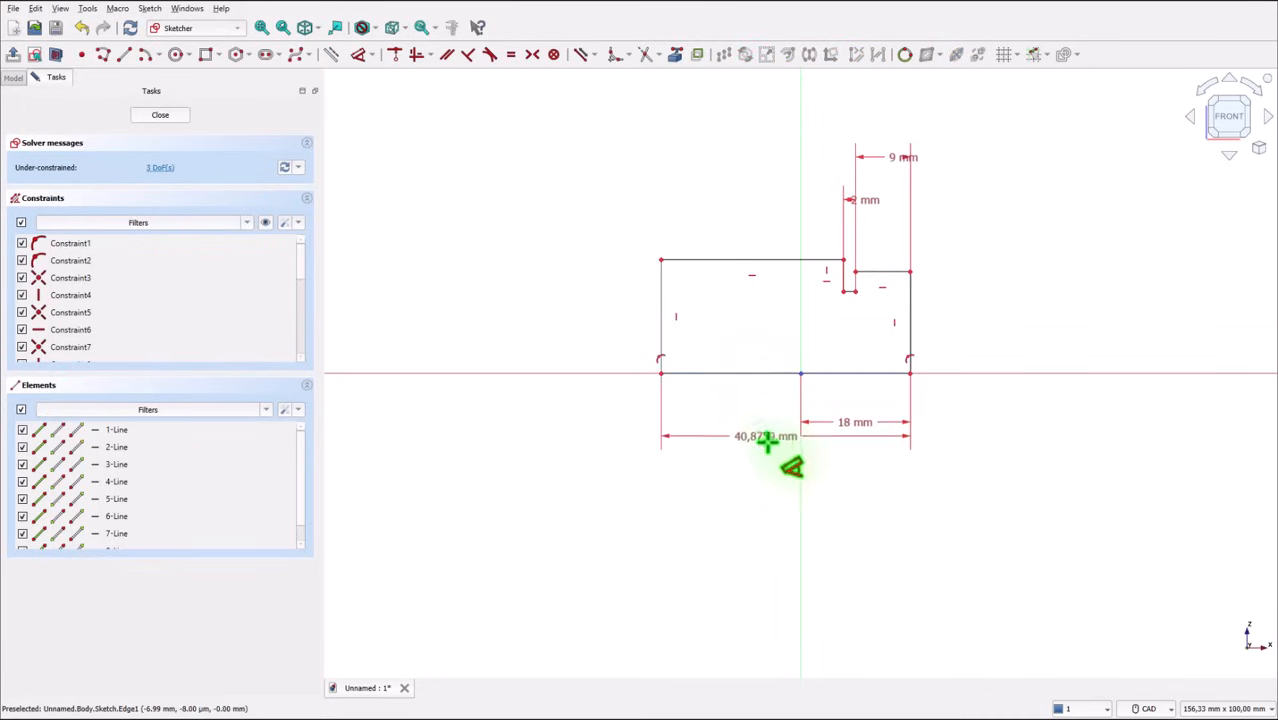
click(775, 466)
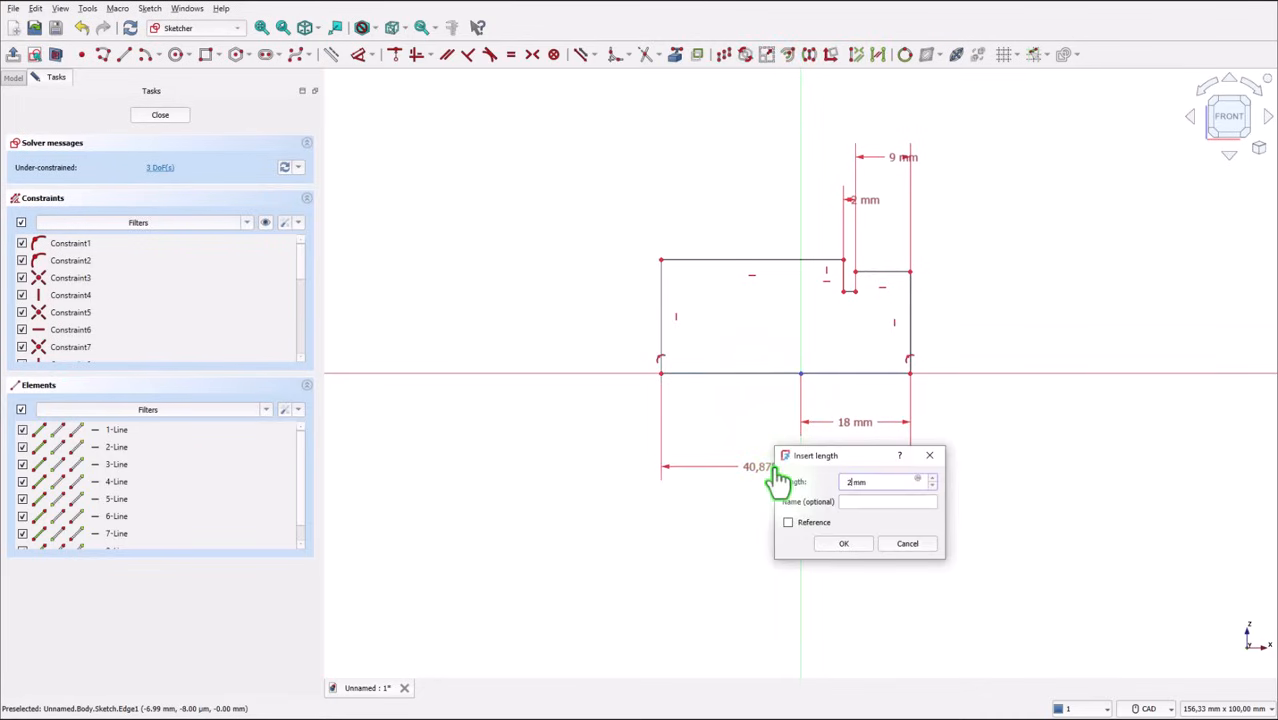
key(Return)
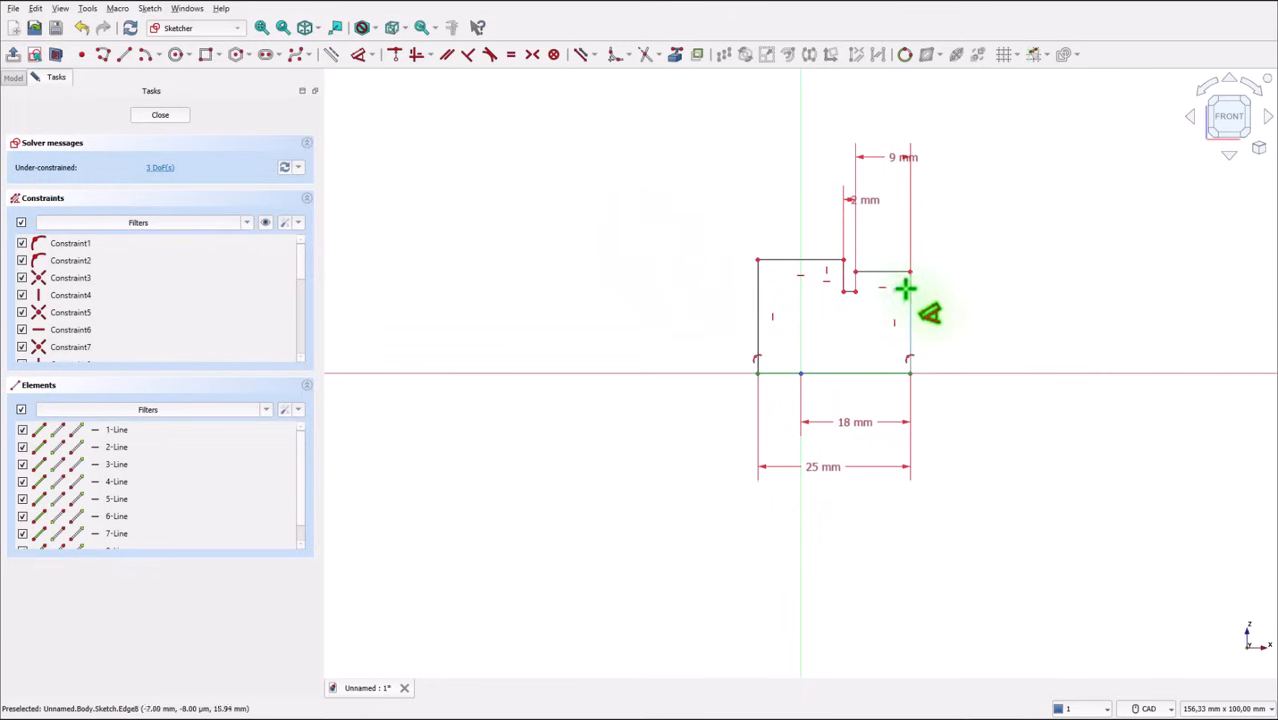
- Set the height of the notch's bottom above the horizontal axis to 10.5/2 mm
click(855, 293)
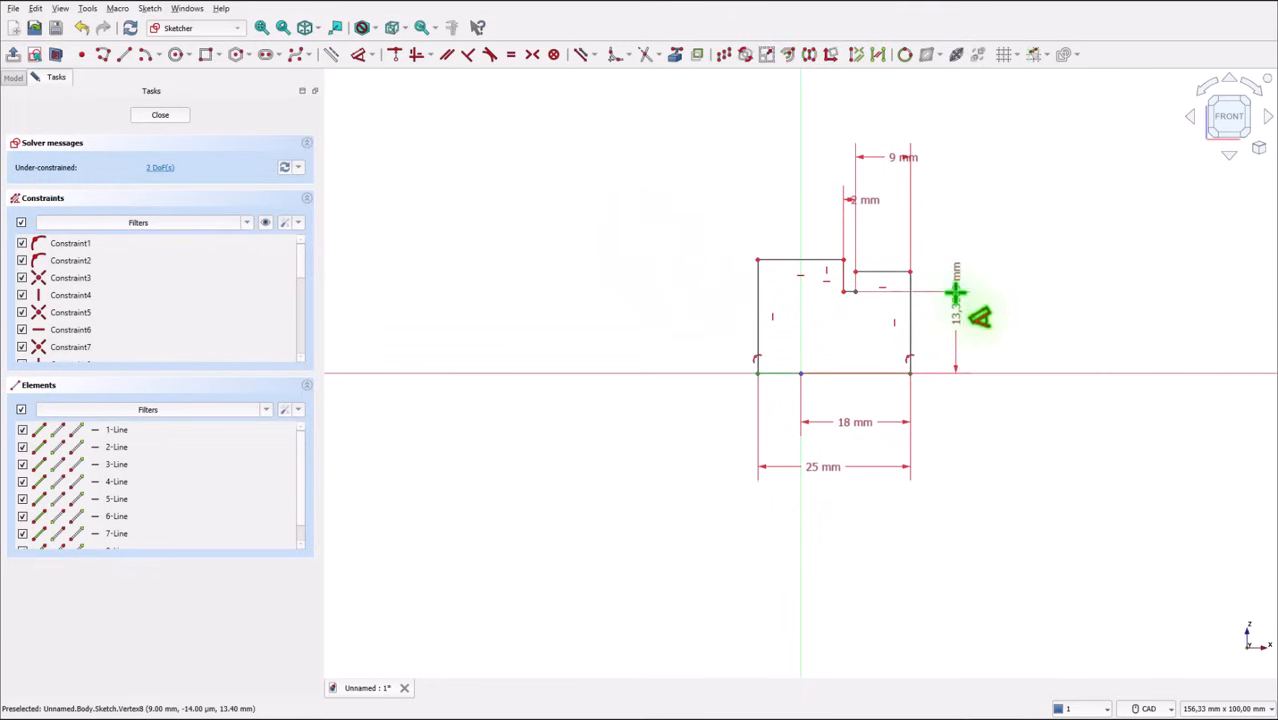
click(984, 313)
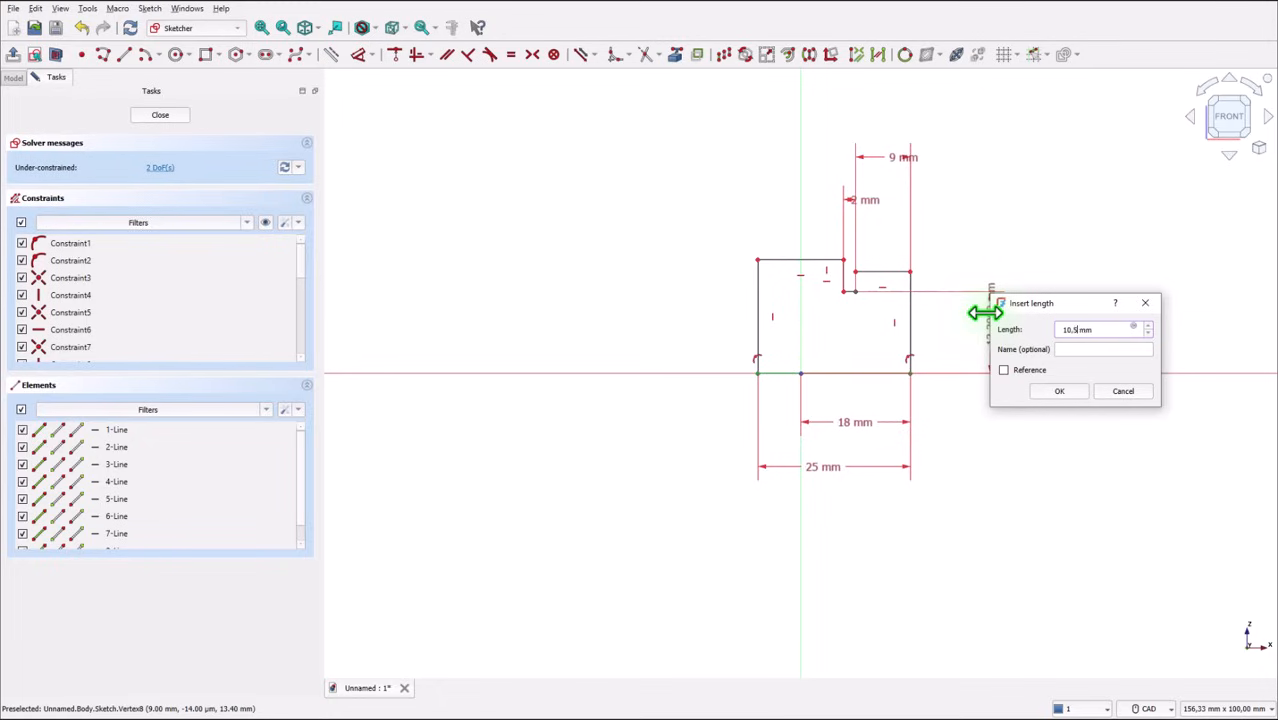
text(10.5/2)
key(Return)
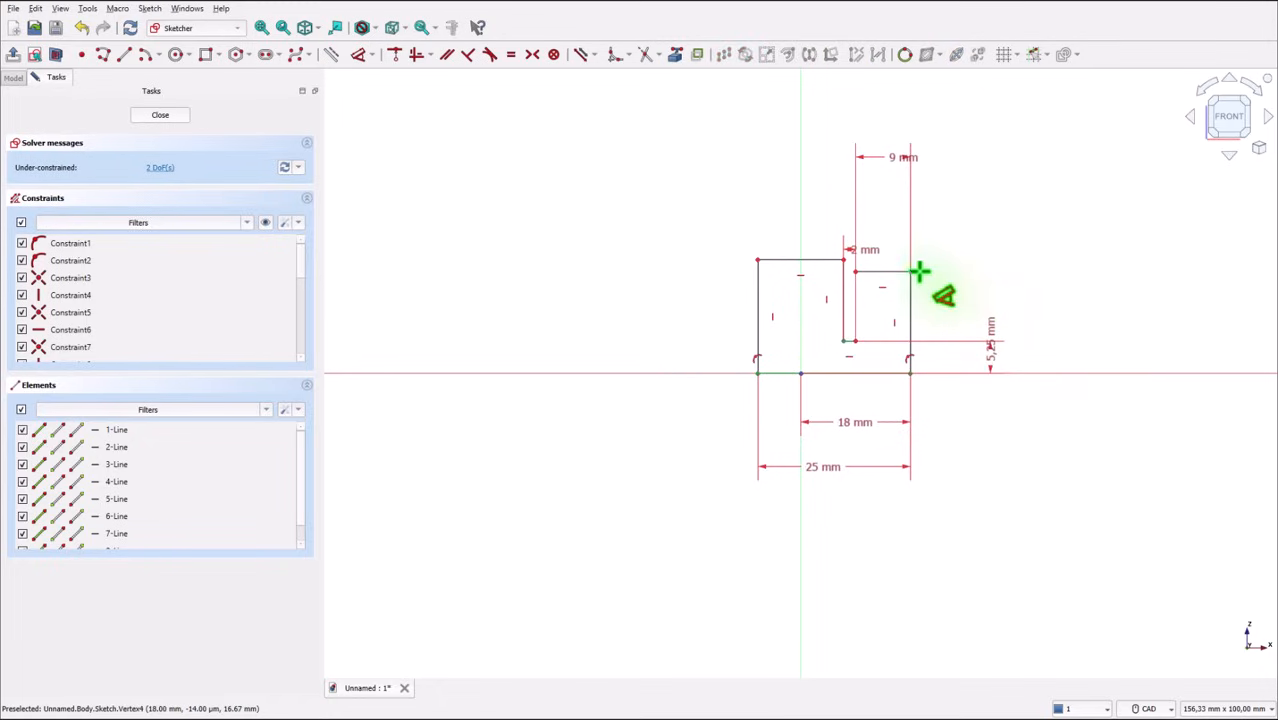
- Set the height of the profile's upper right corner above the horizontal axis to 11.445/2 mm
click(910, 270)
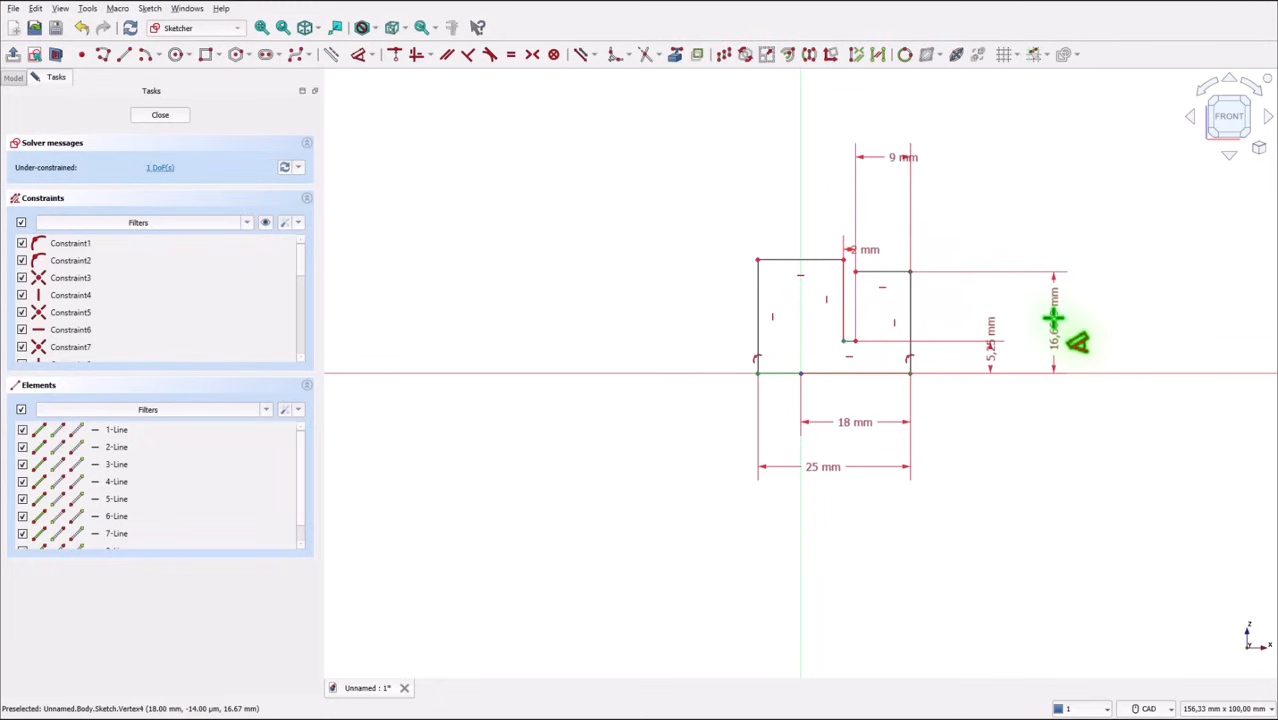
click(1052, 319)
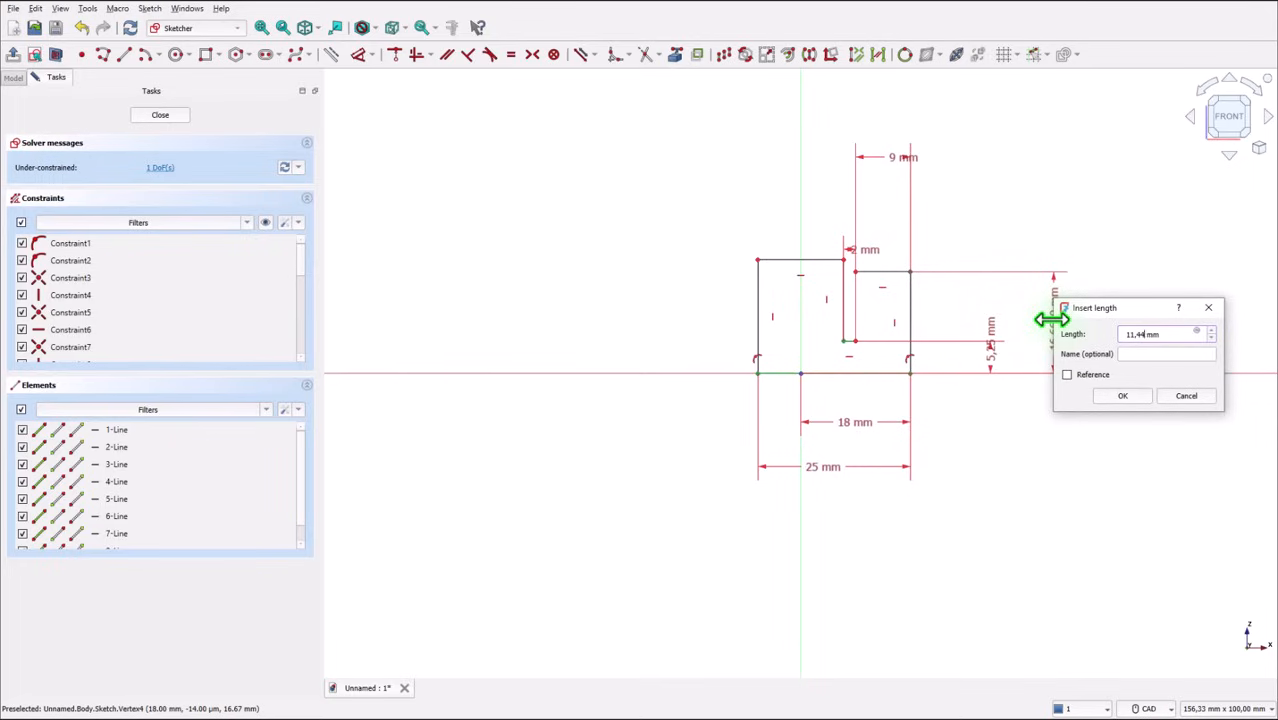
text(11.445/2)
key(Return)
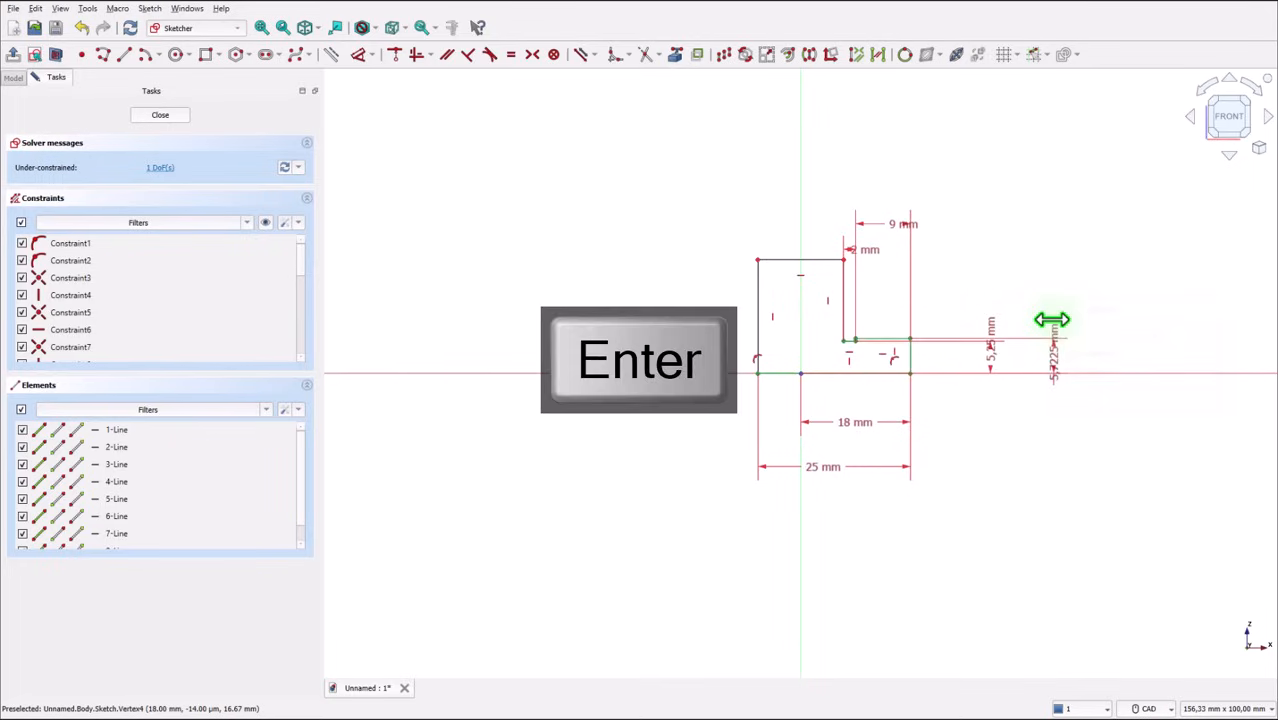
- Set the height of the profile's upper left corner above the horizontal axis to 11/2 mm and finish the sketch
click(755, 262)
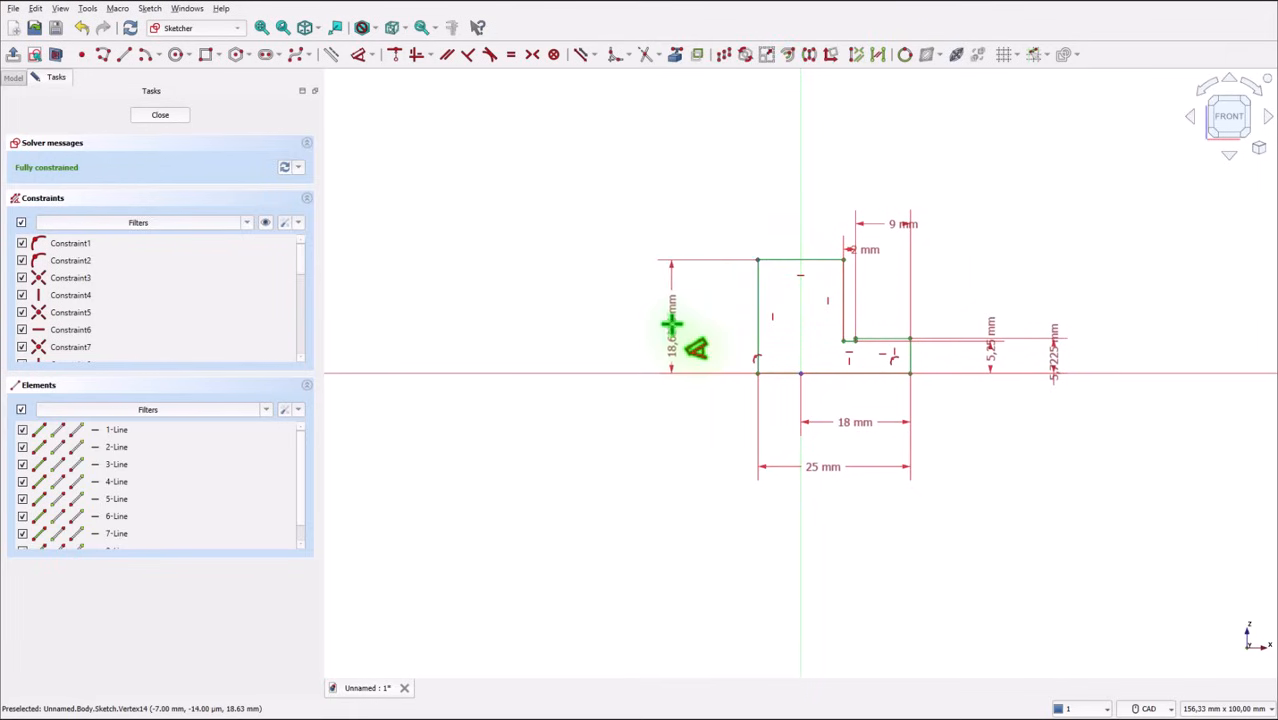
click(677, 333)
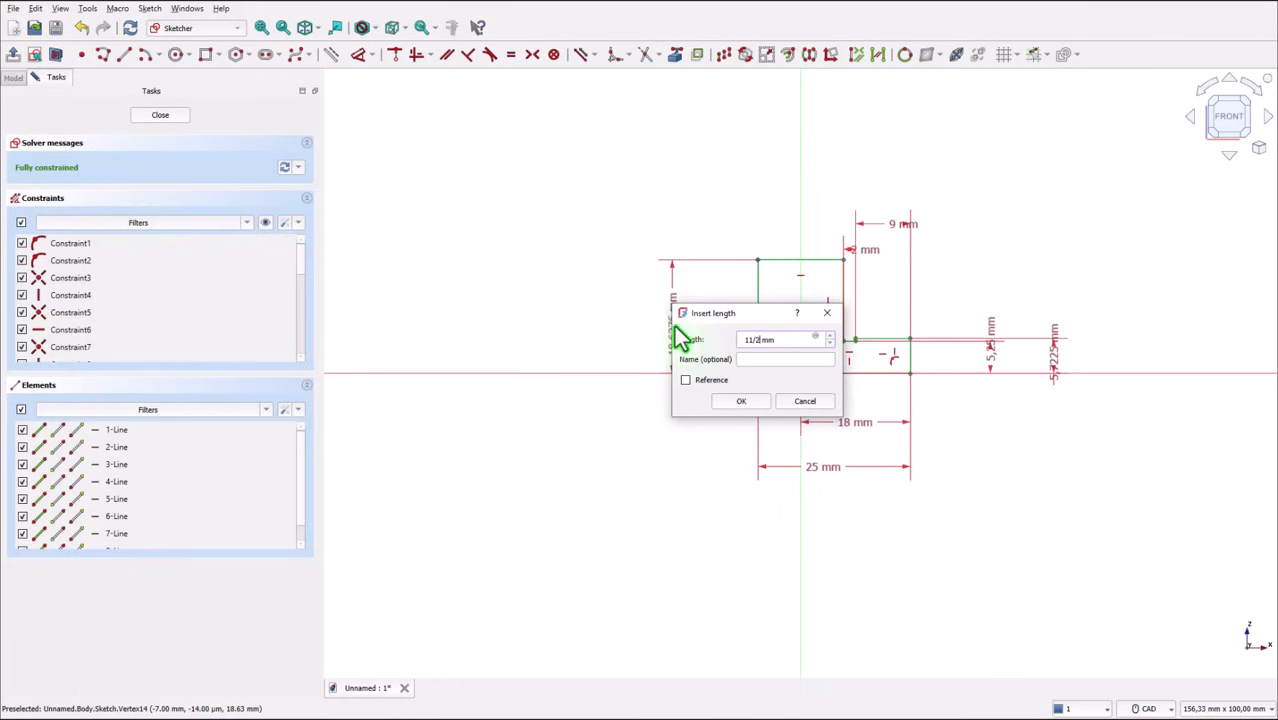
key(Return)
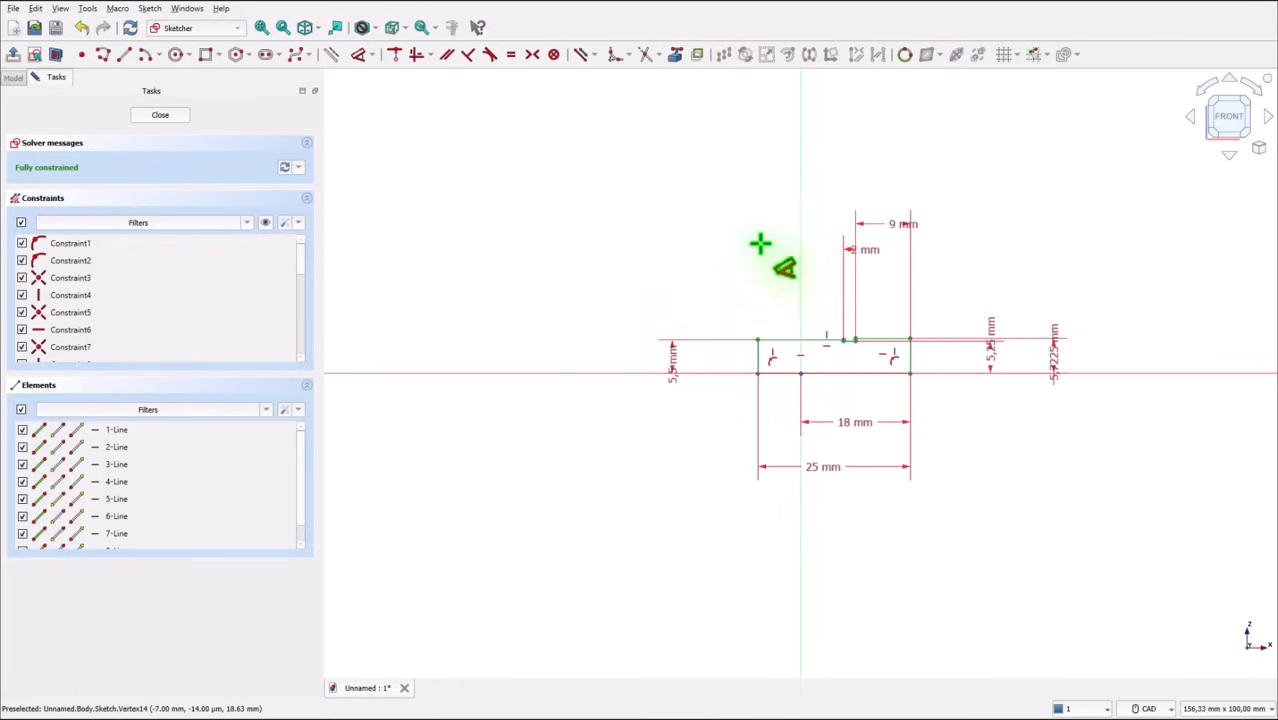
right_click(387, 107)
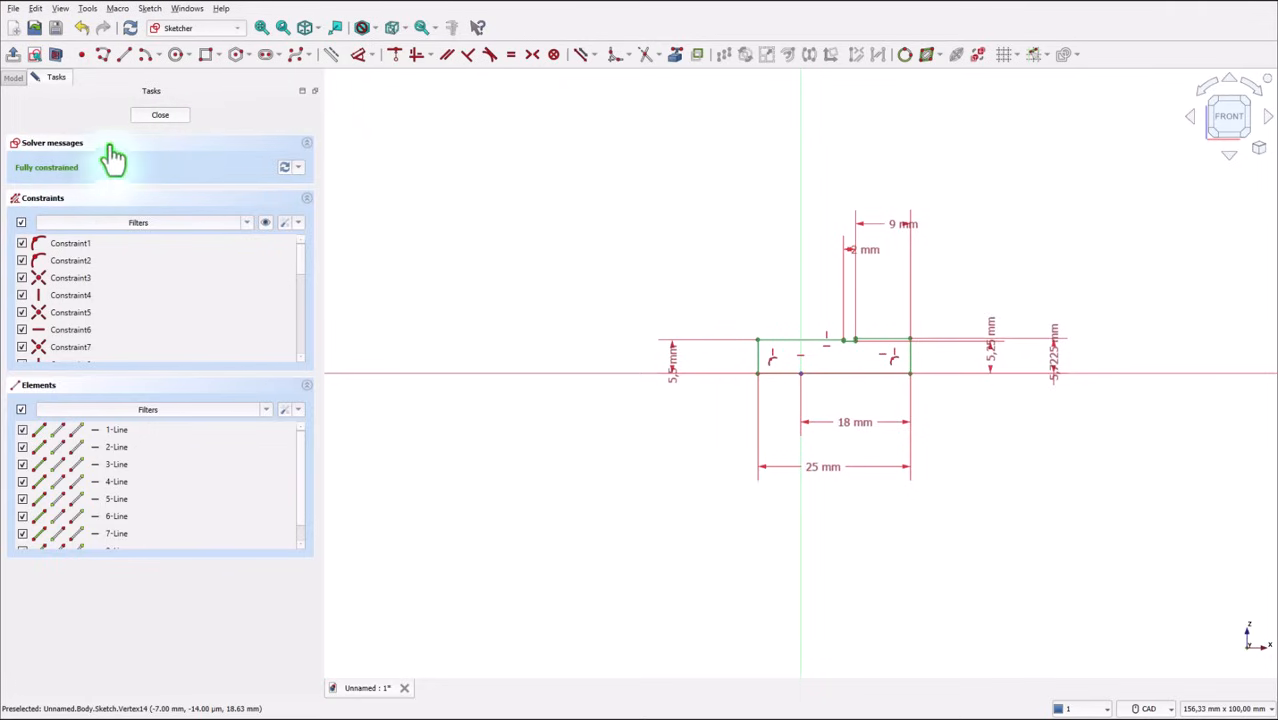
click(155, 116)
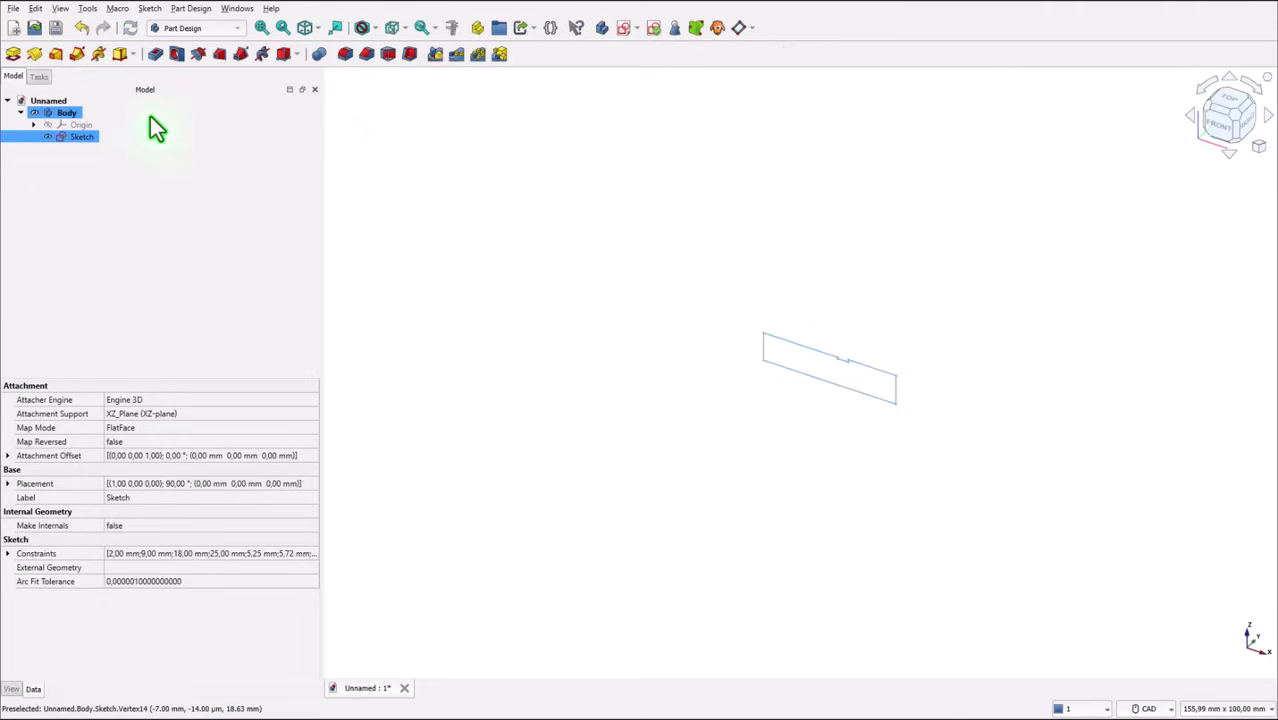
- Revolve the stepped profile 360° about the Base X axis
click(34, 55)
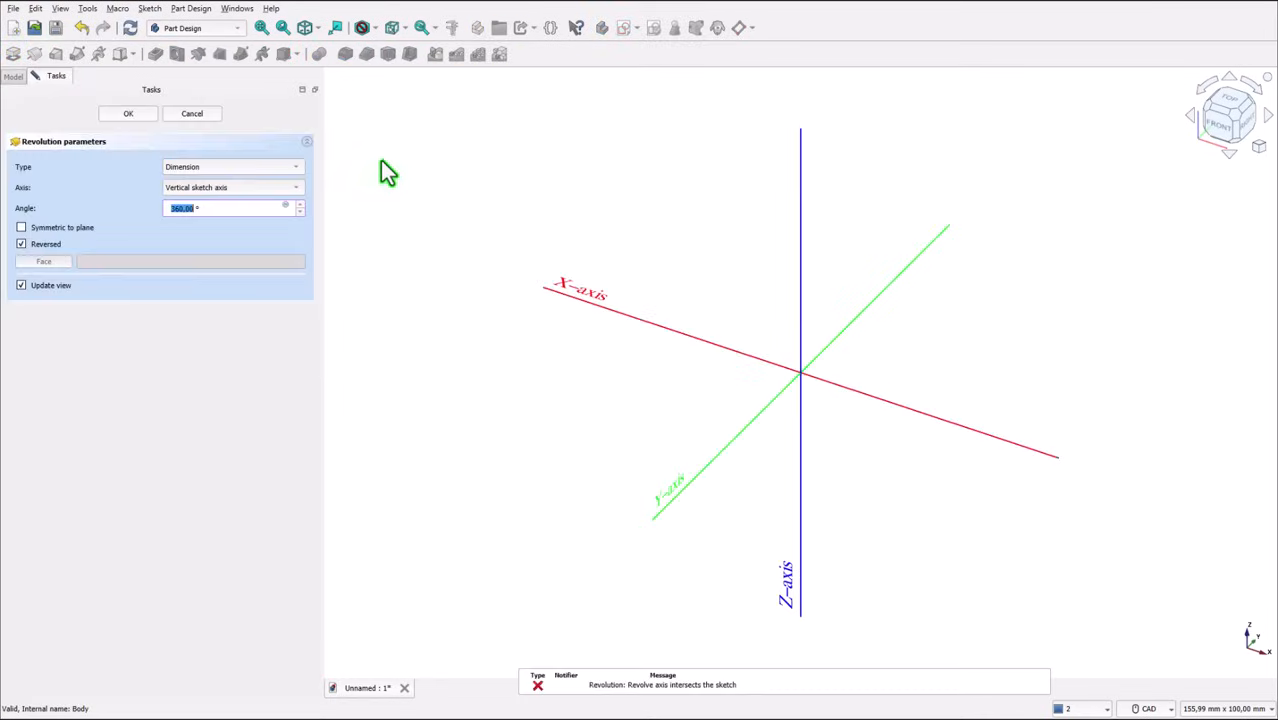
click(270, 189)
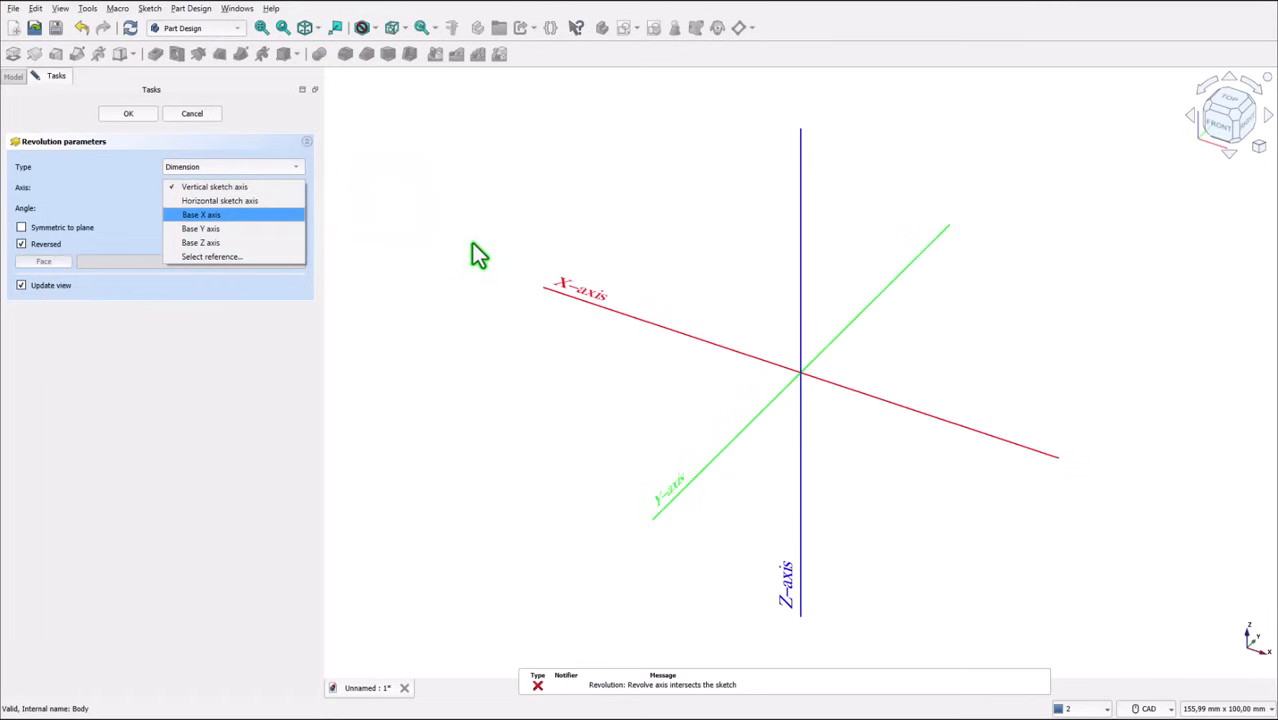
click(205, 215)
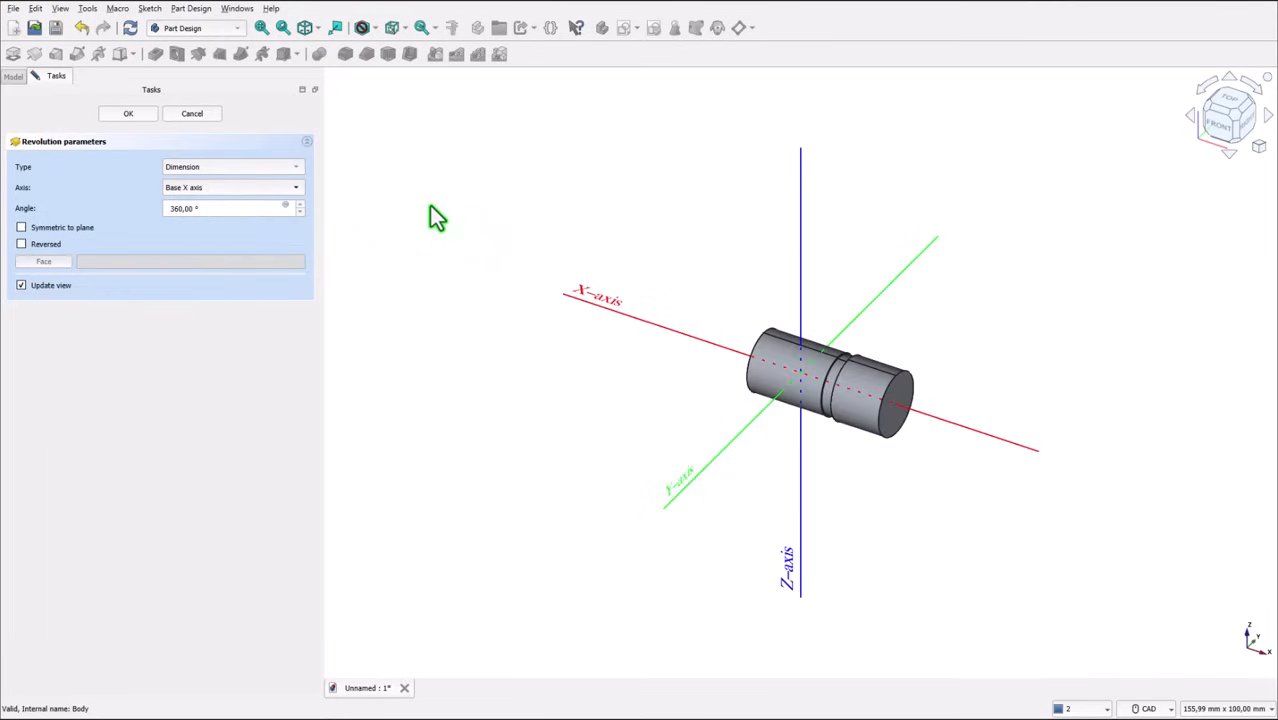
click(132, 114)
- Start a new sketch on the XZ-plane and section the displayed solid at the sketch plane
click(308, 33)
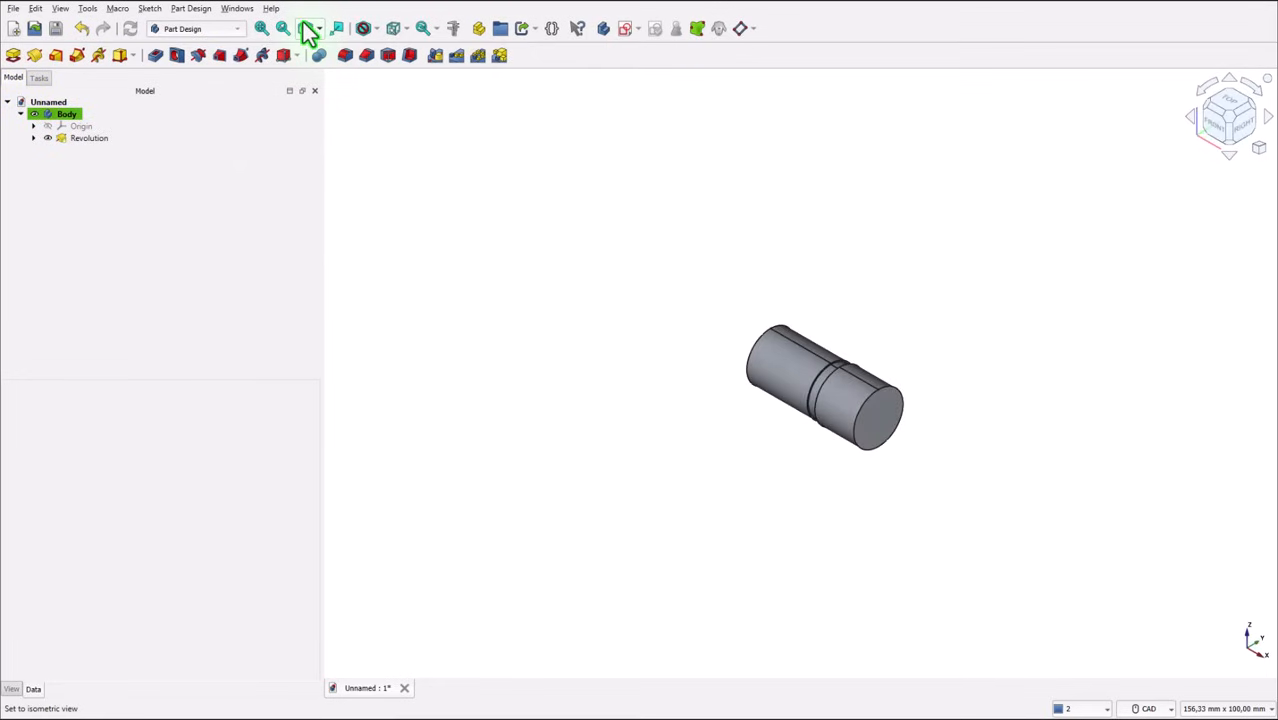
click(261, 30)
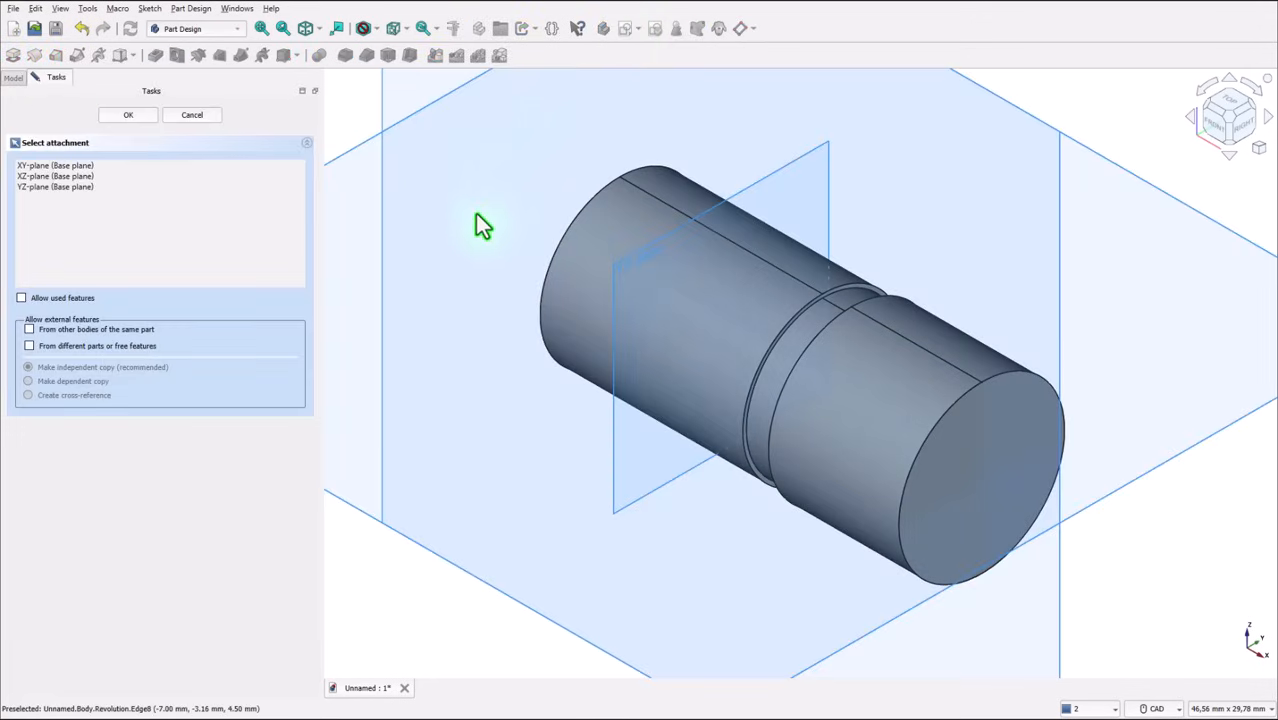
click(385, 110)
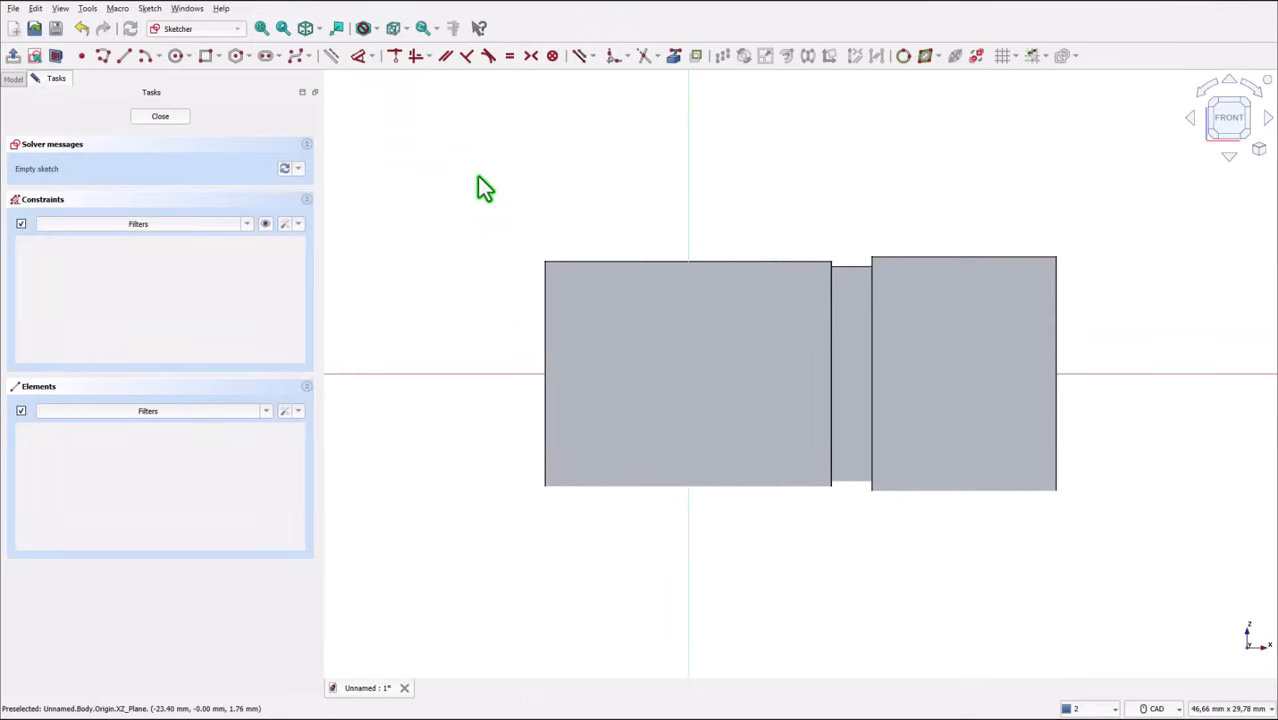
click(57, 60)
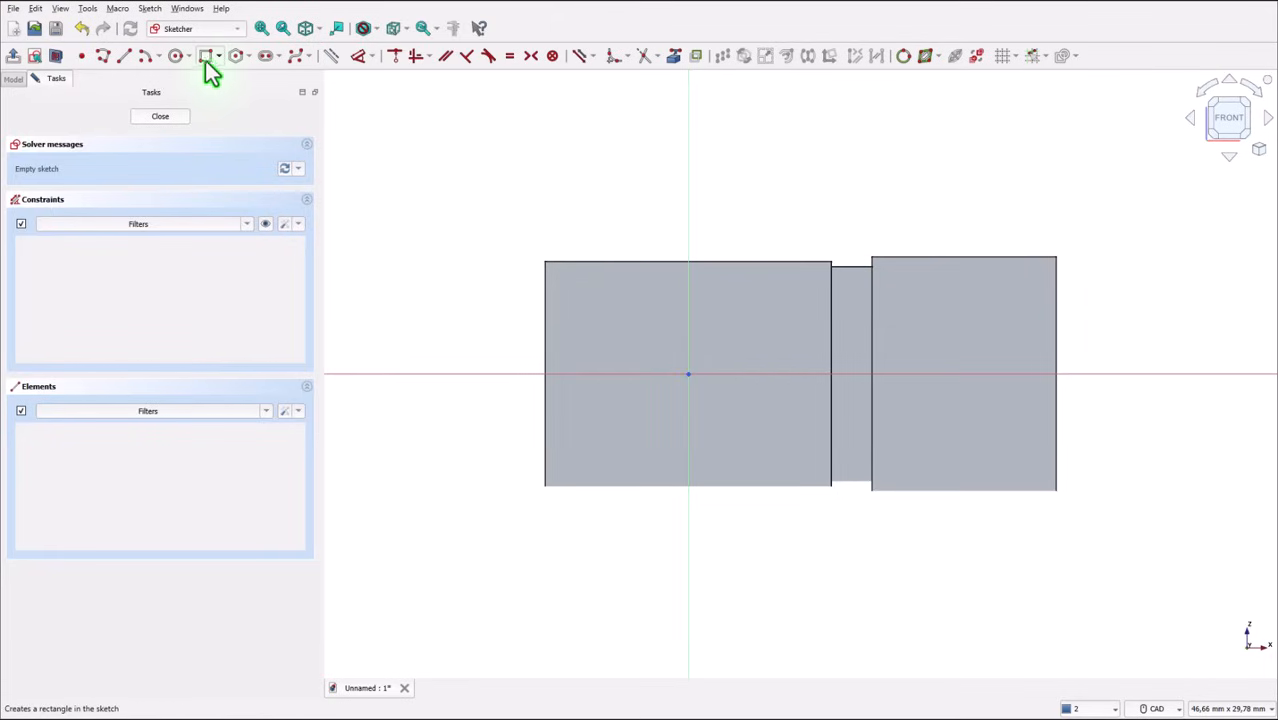
- Sketch a closed six-line stepped profile up from the origin, about 12.5 mm high, about 3.9 mm wide above and 3.1 mm at the base
click(104, 56)
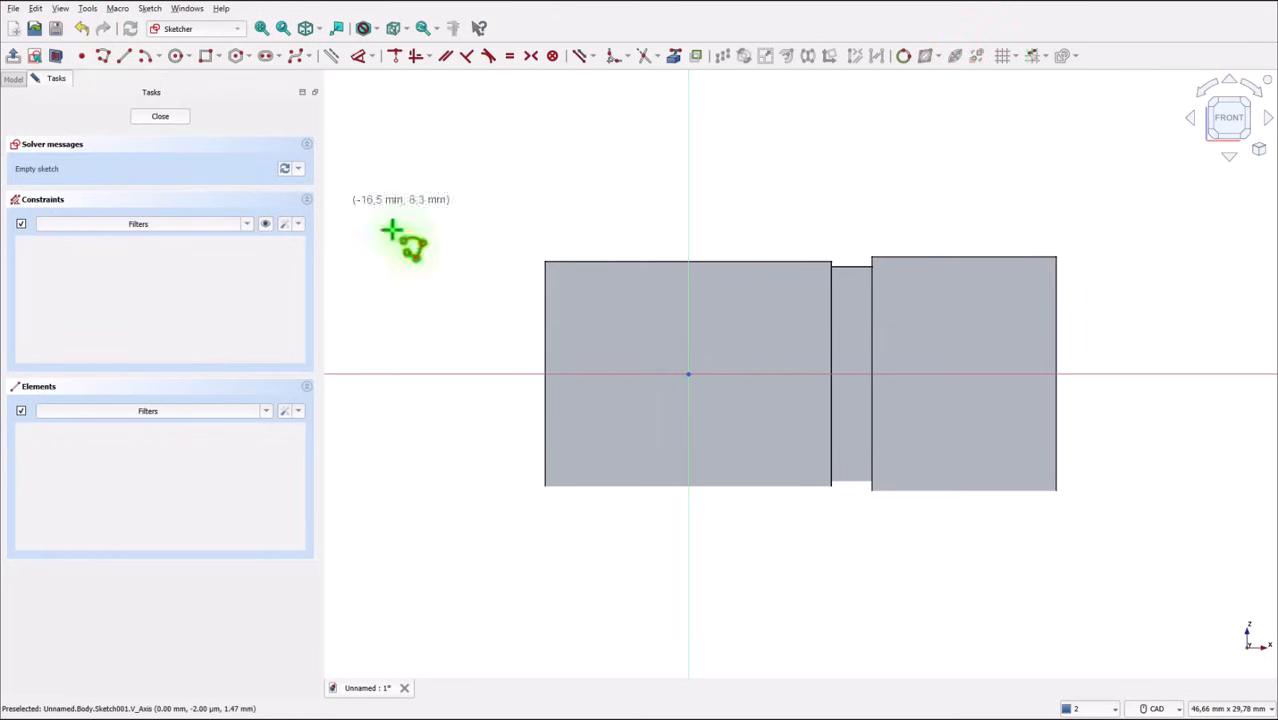
click(686, 373)
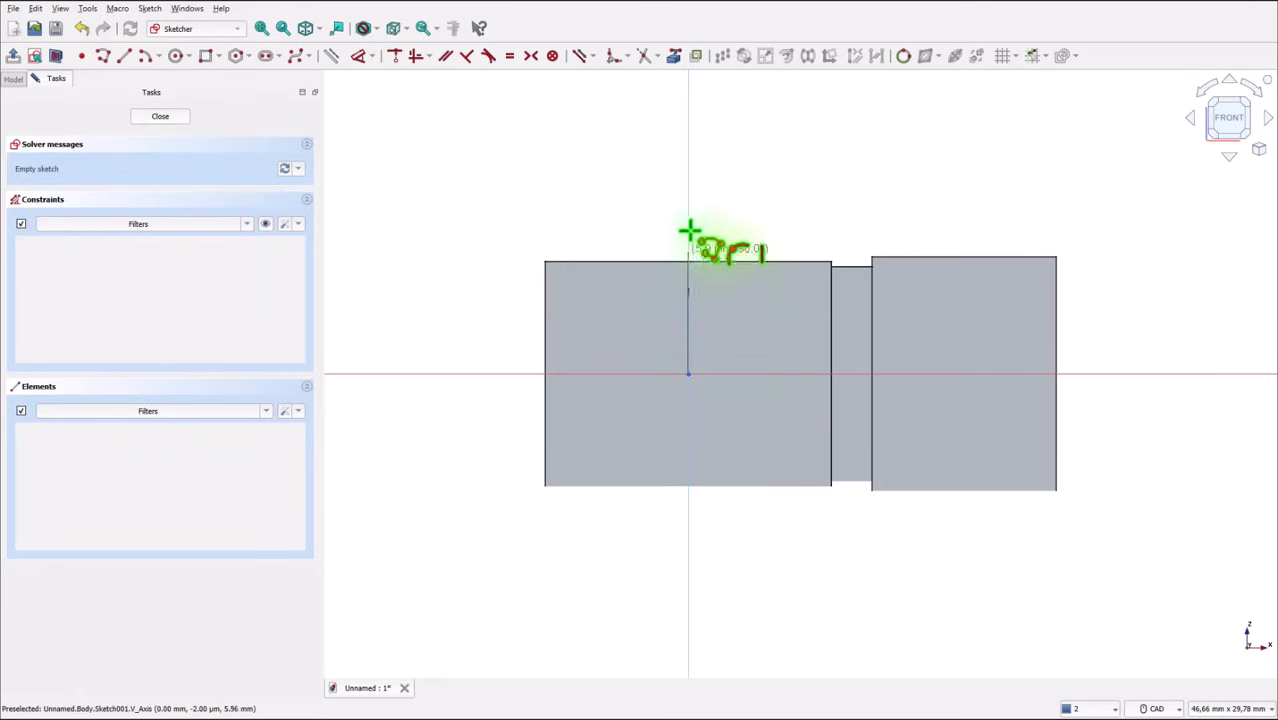
click(687, 117)
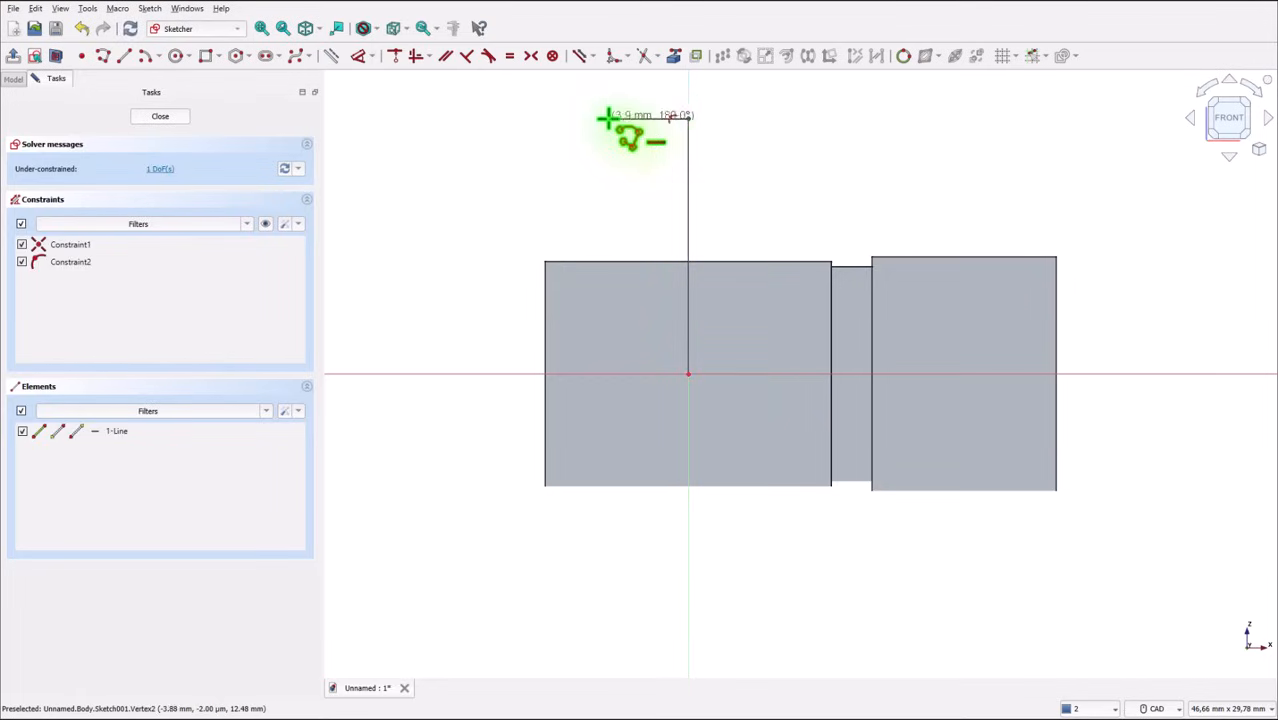
click(607, 117)
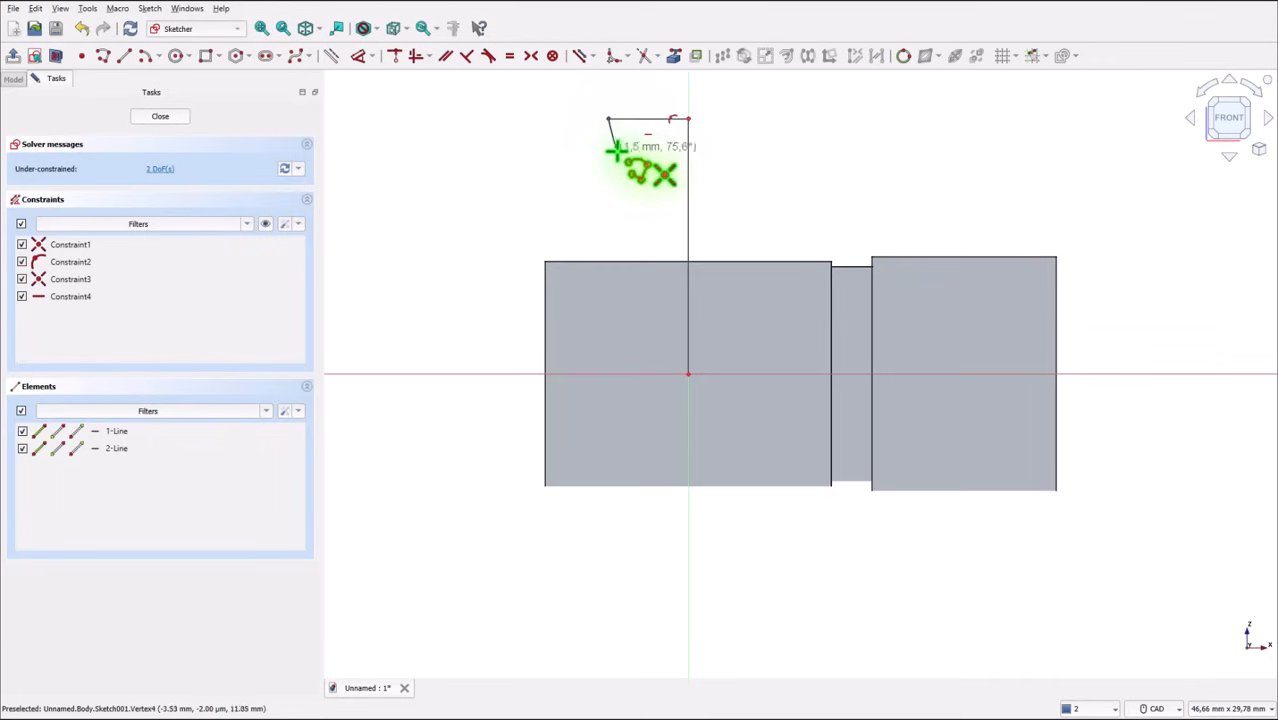
click(607, 208)
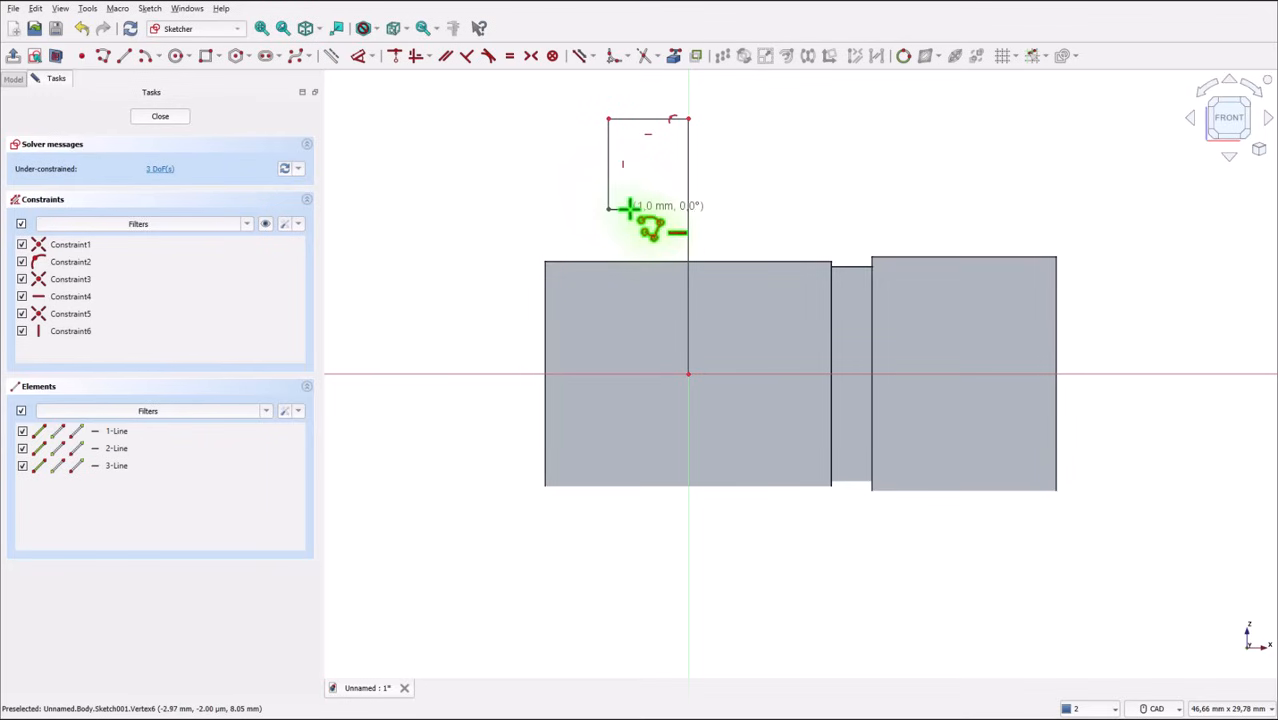
click(628, 210)
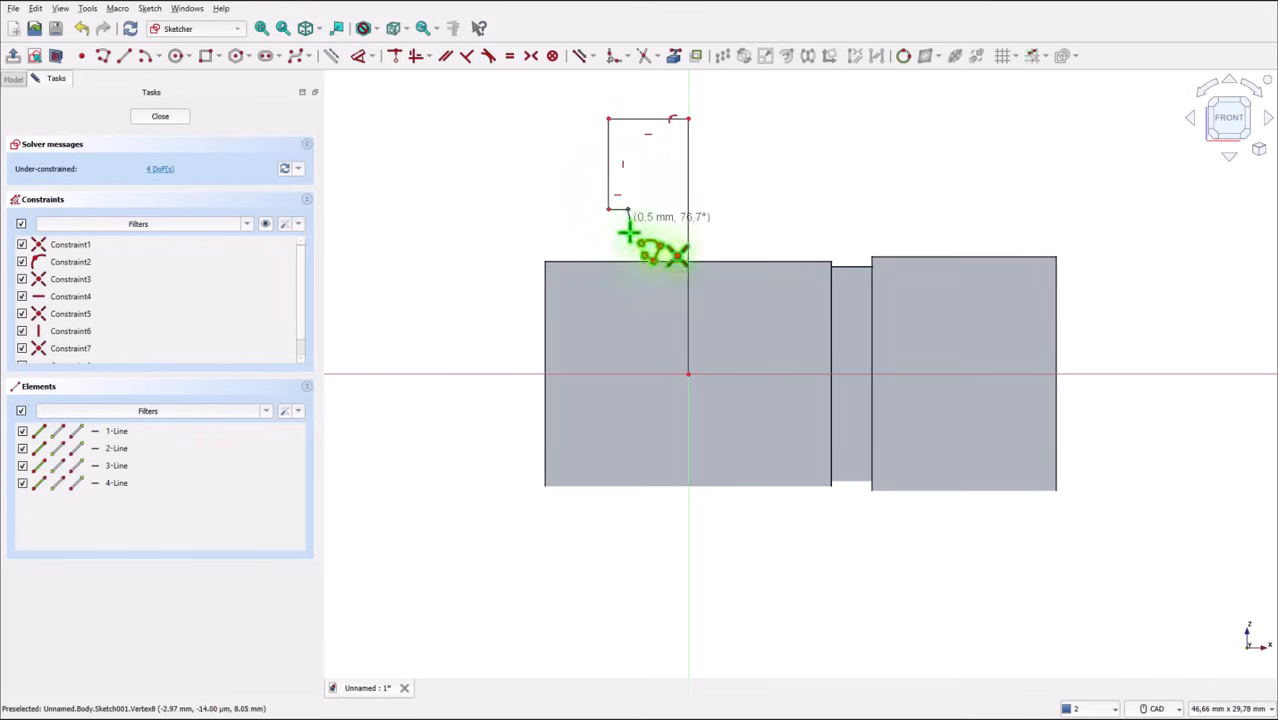
click(623, 372)
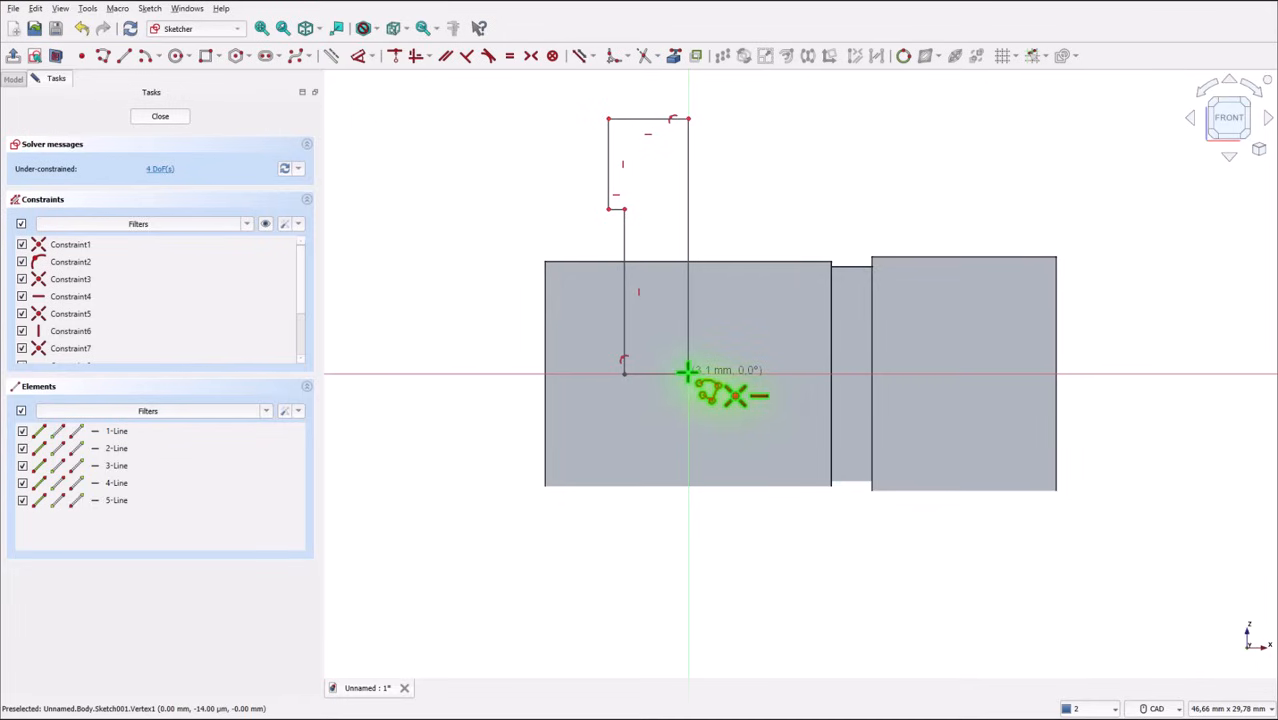
click(688, 373)
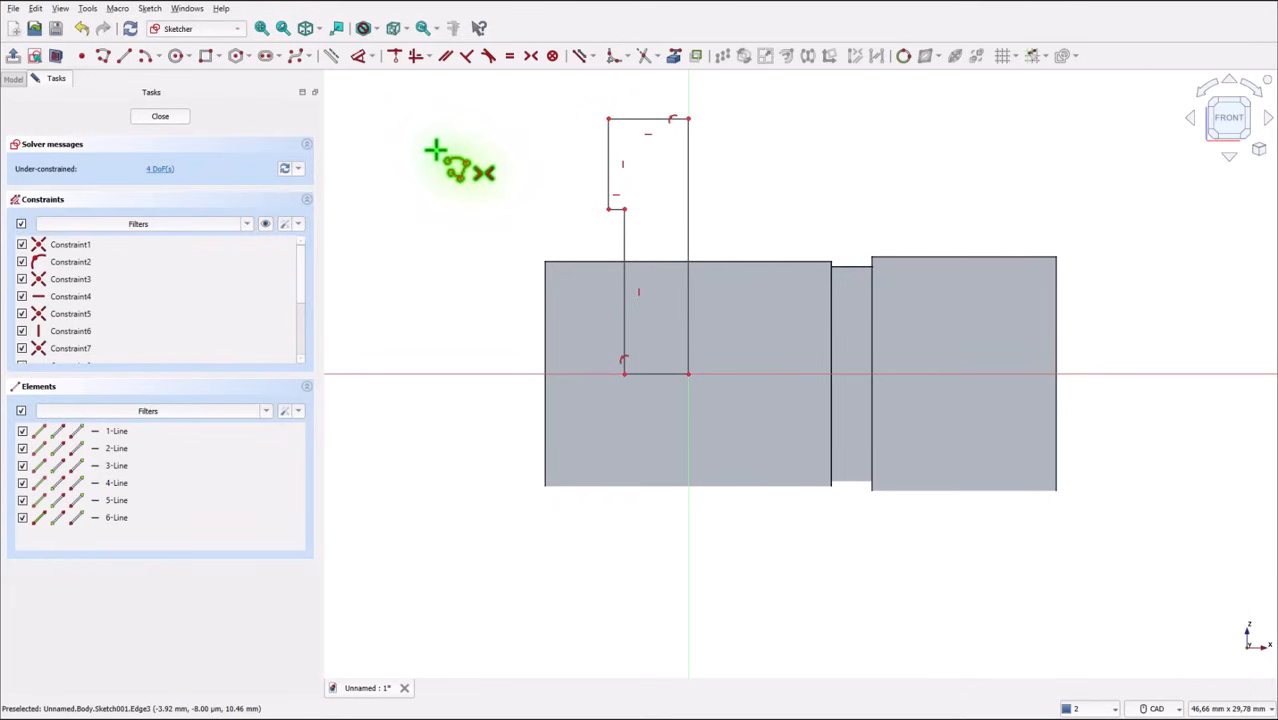
key(Escape)
- Set the length of the outer vertical edge of the profile's wider upper section to 5.5 mm
click(358, 56)
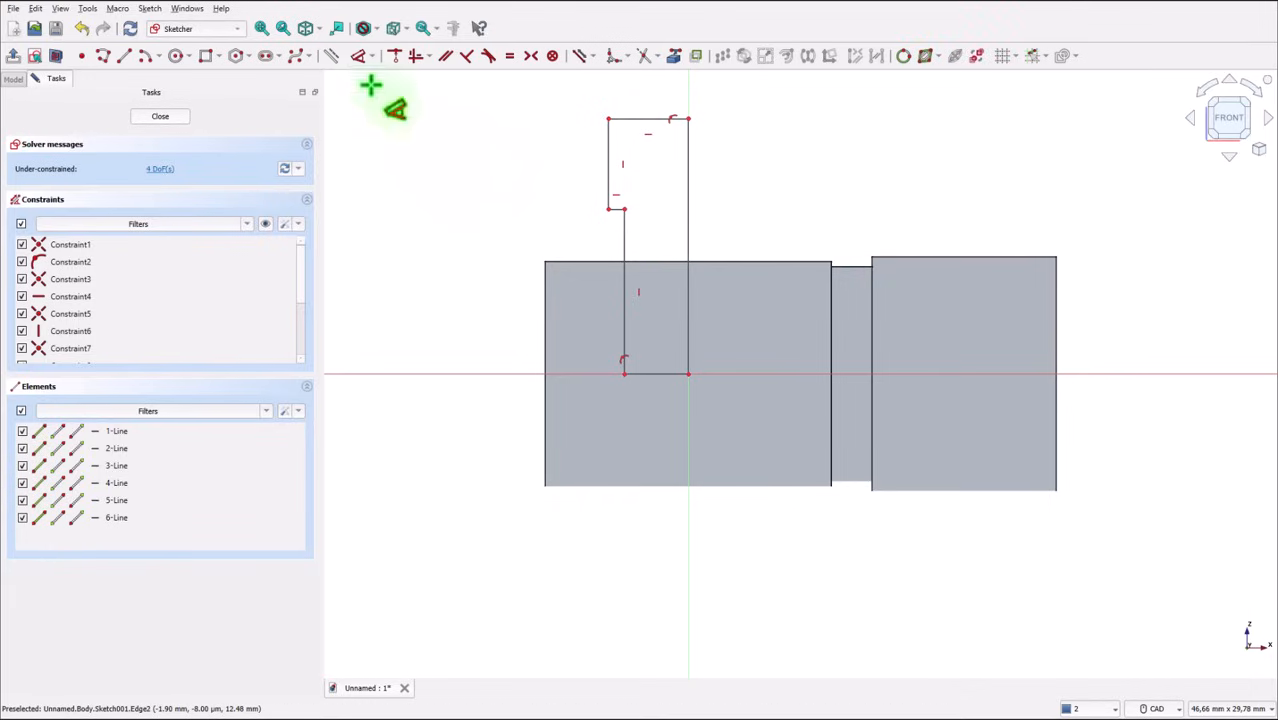
click(608, 165)
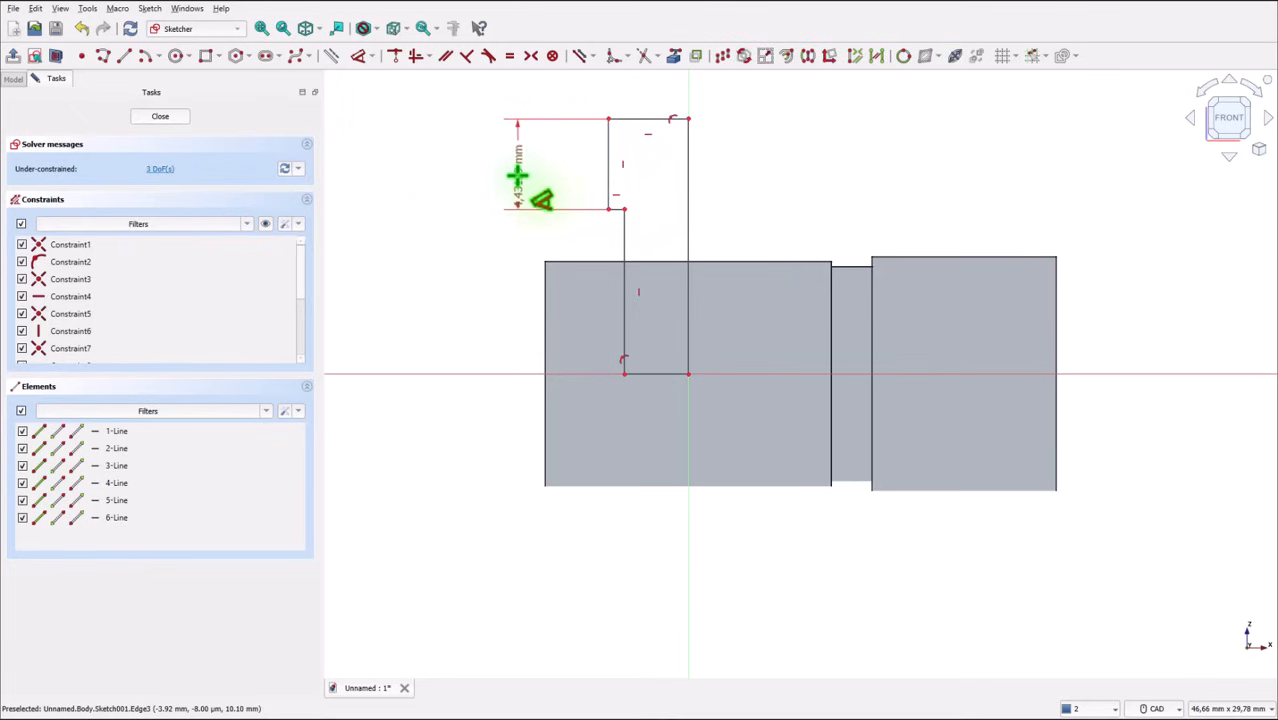
click(532, 178)
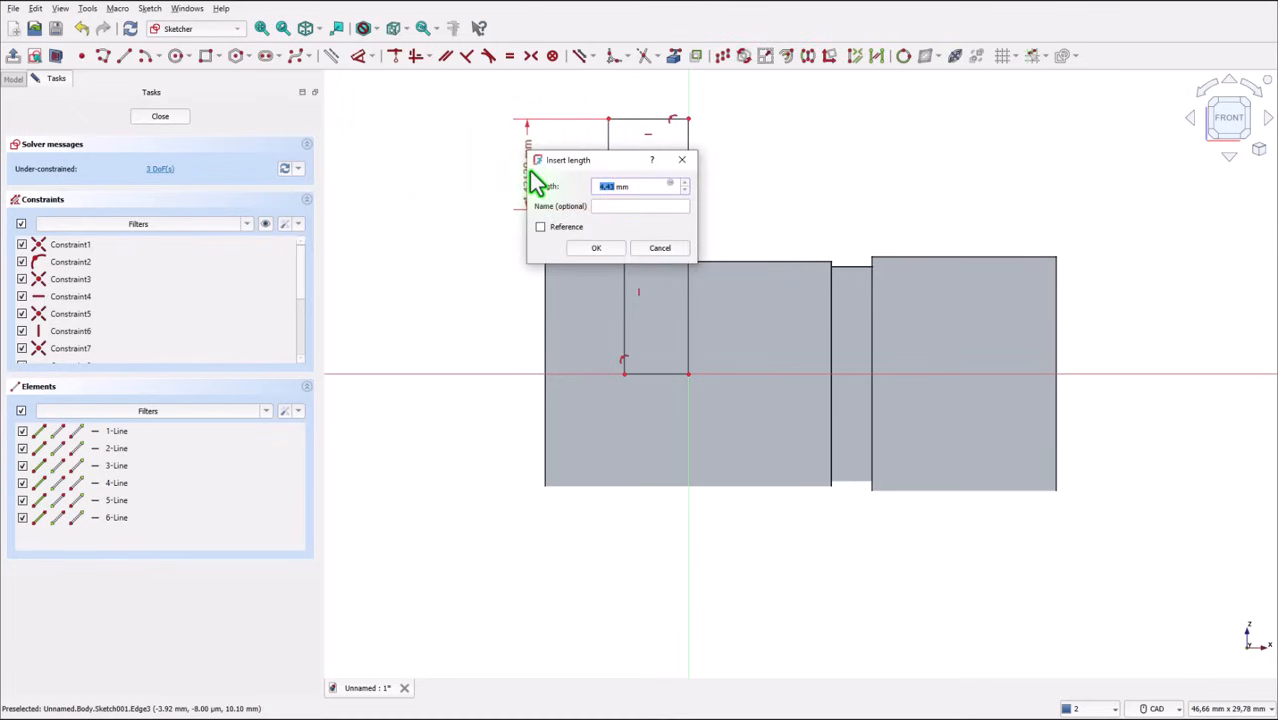
text(5,5)
key(Return)
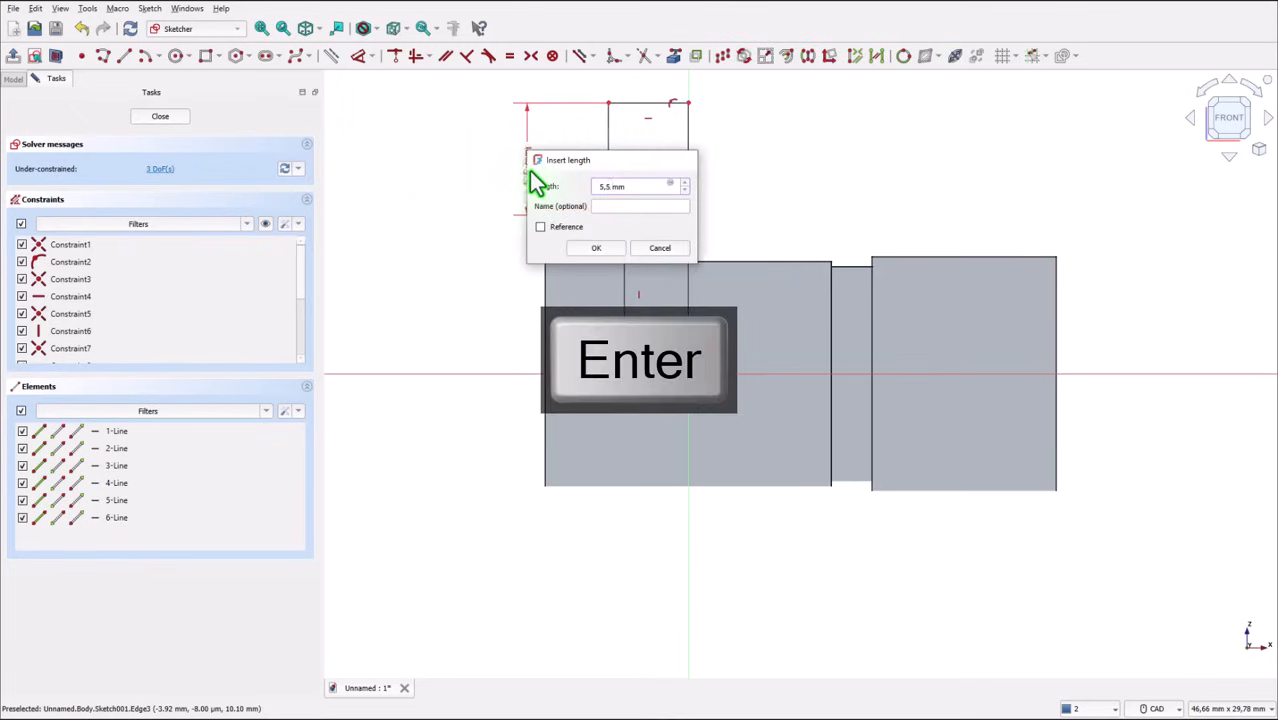
- Set the height of the profile's upper left corner above the horizontal axis to 12 mm
click(609, 101)
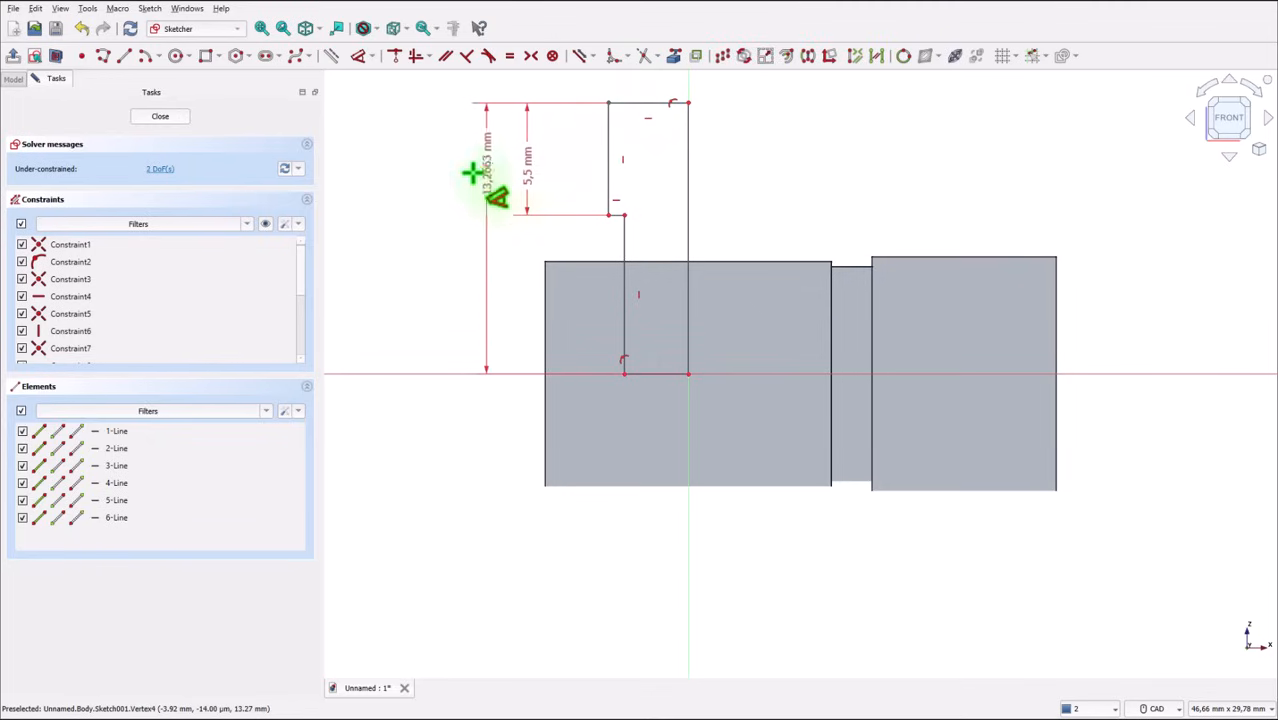
click(452, 226)
text(12)
key(Return)
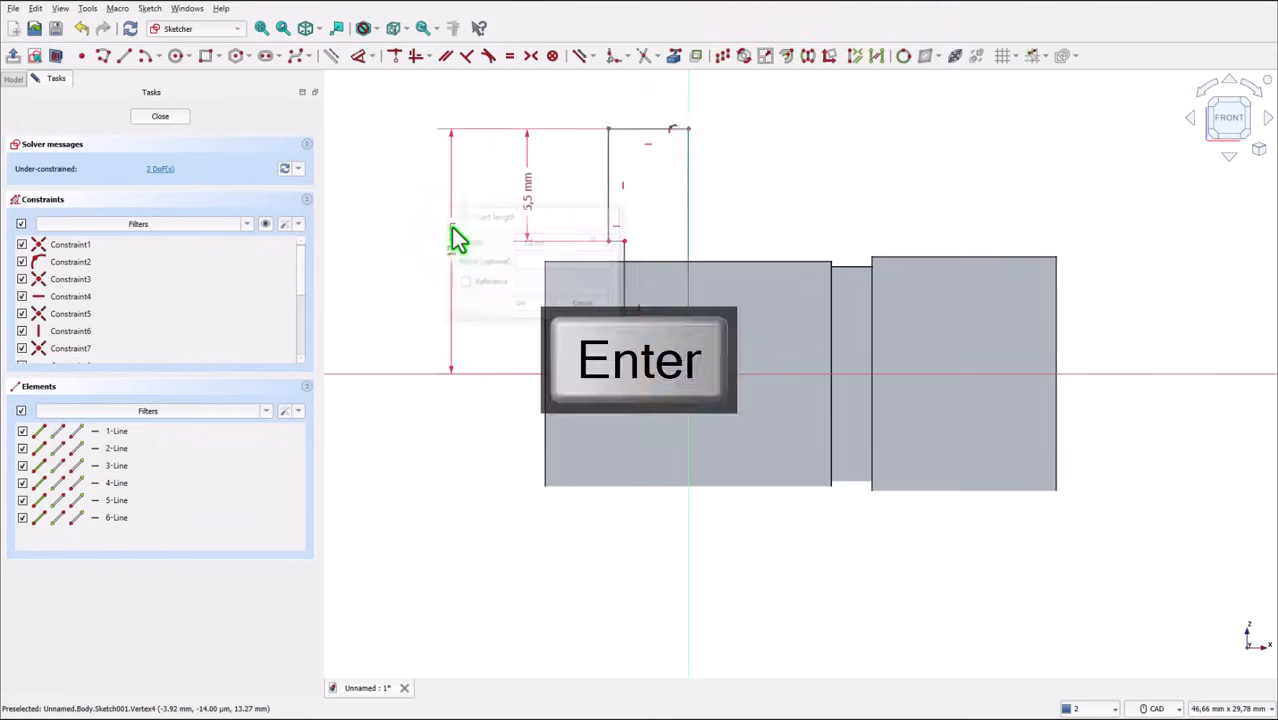
- Set the horizontal distance from the profile's upper left corner to the vertical axis to 5 mm
click(609, 129)
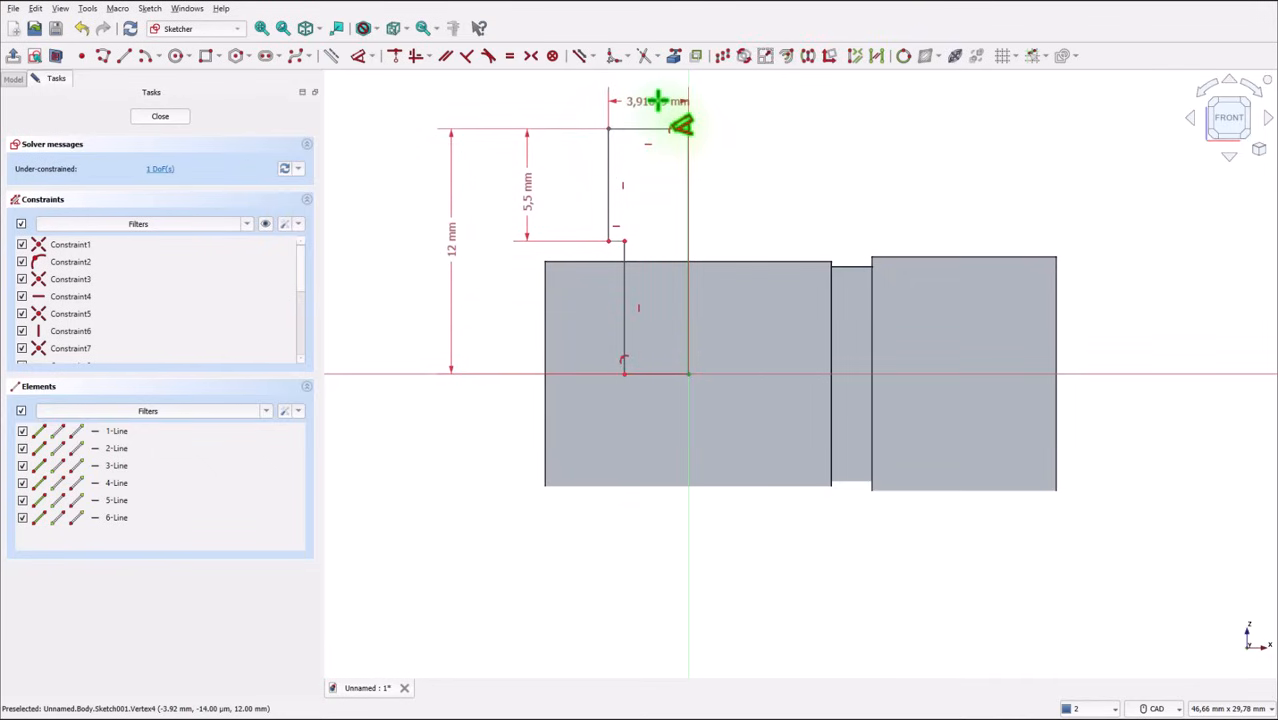
click(657, 101)
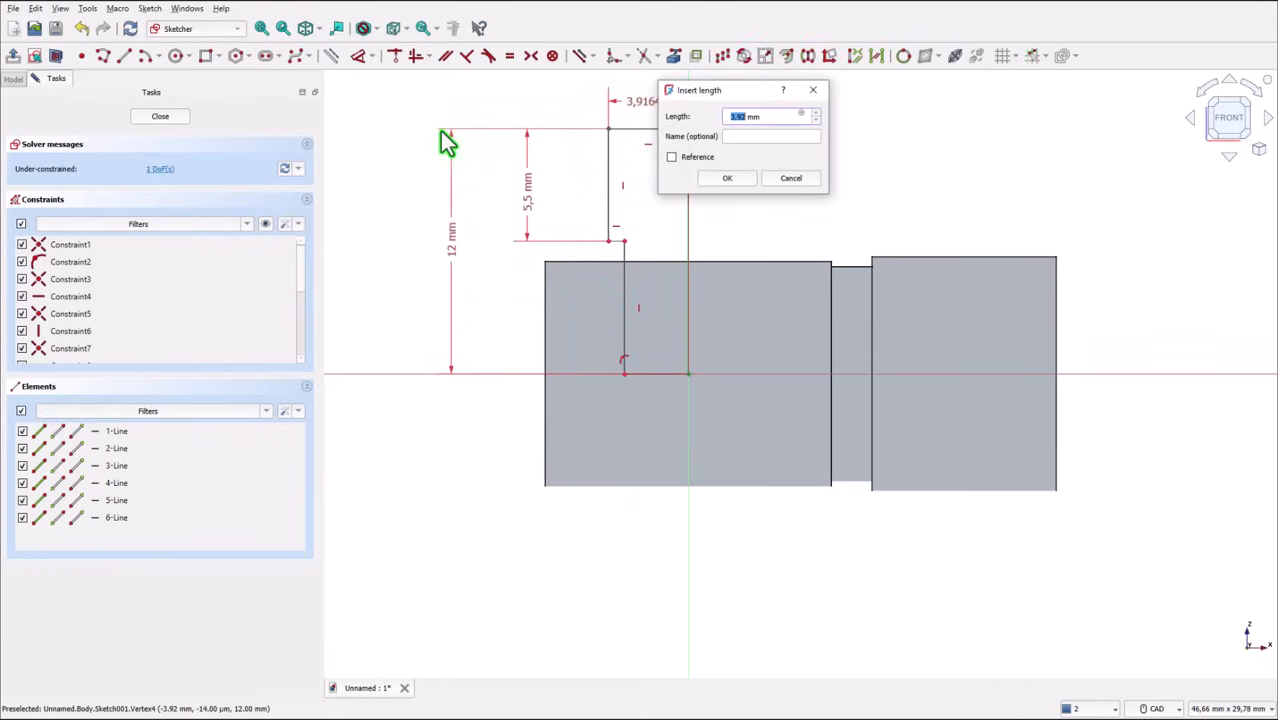
text(10)
text(,)
text(5)
key(Return)
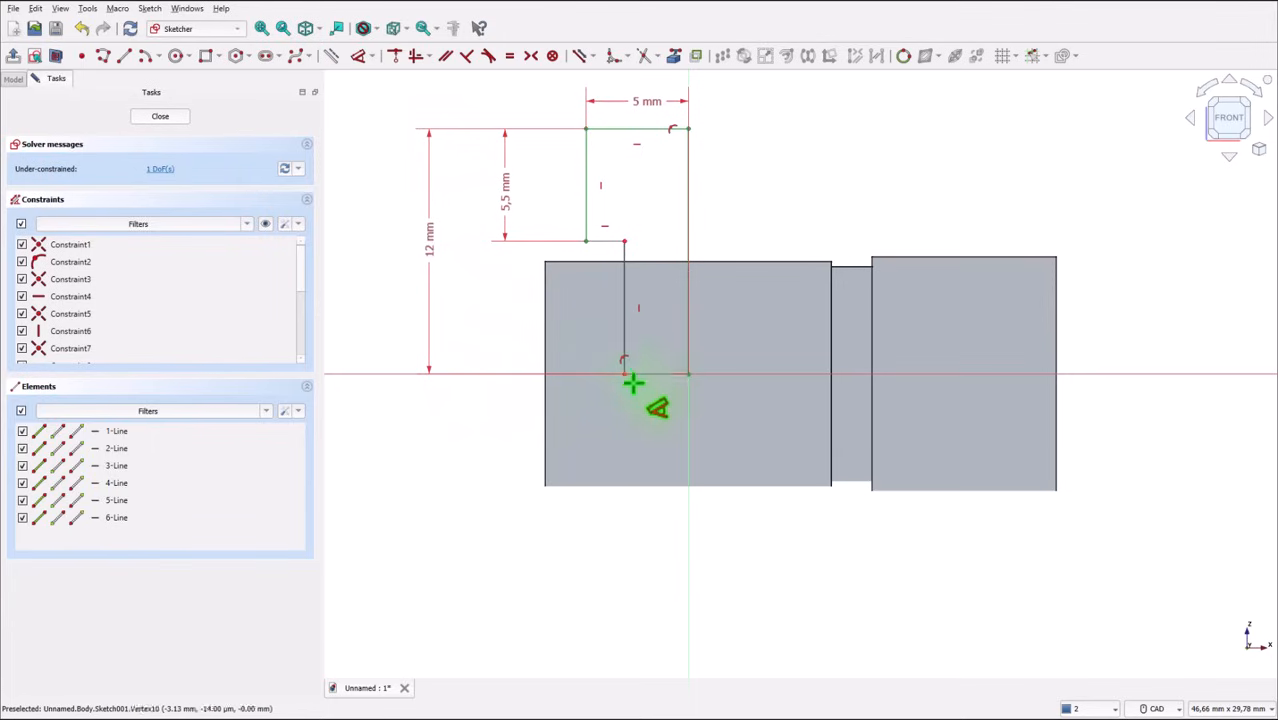
- Set the distance from the base line's left end to the vertical axis to 8.5/2 mm and finish the sketch
click(625, 375)
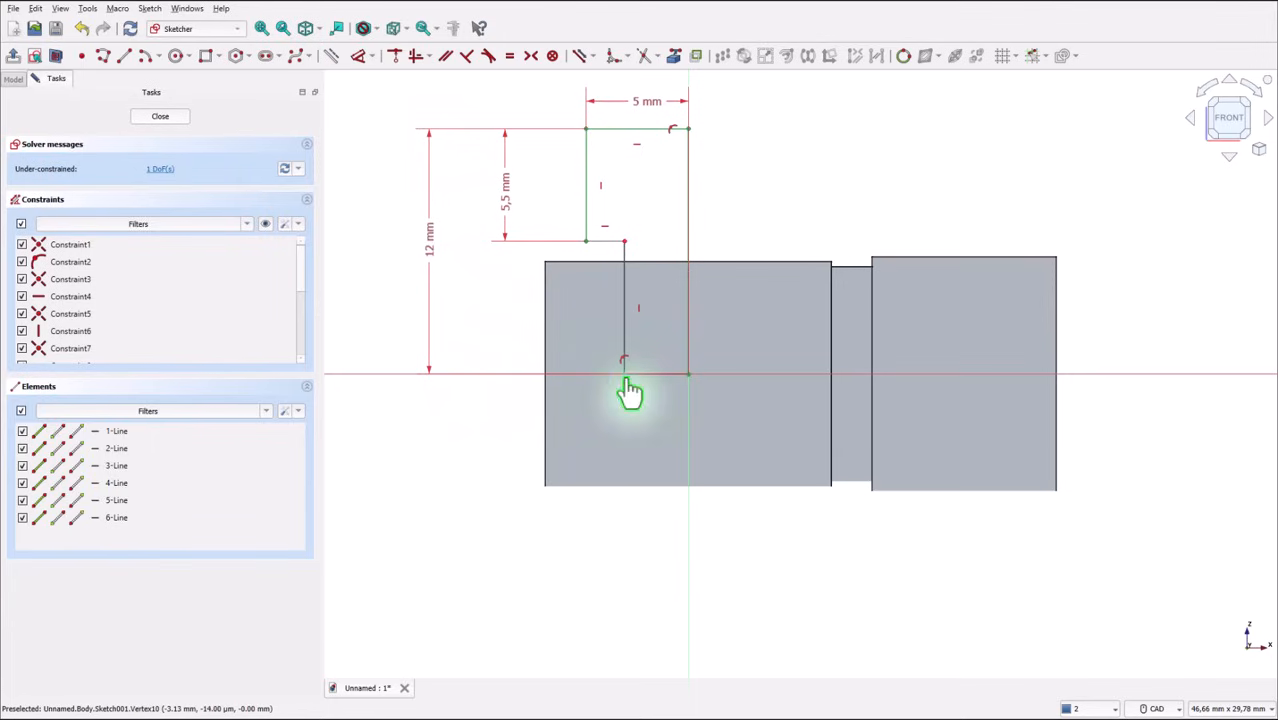
click(666, 538)
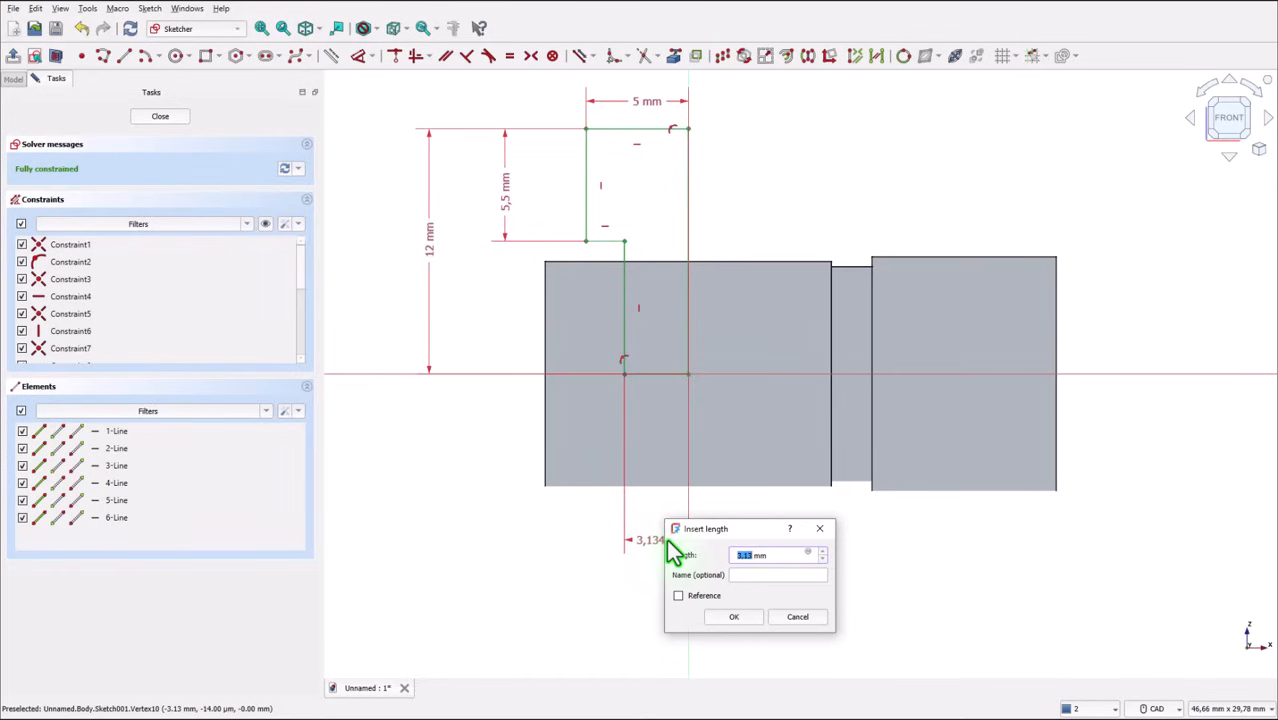
text(8.5)
text(/2)
key(Return)
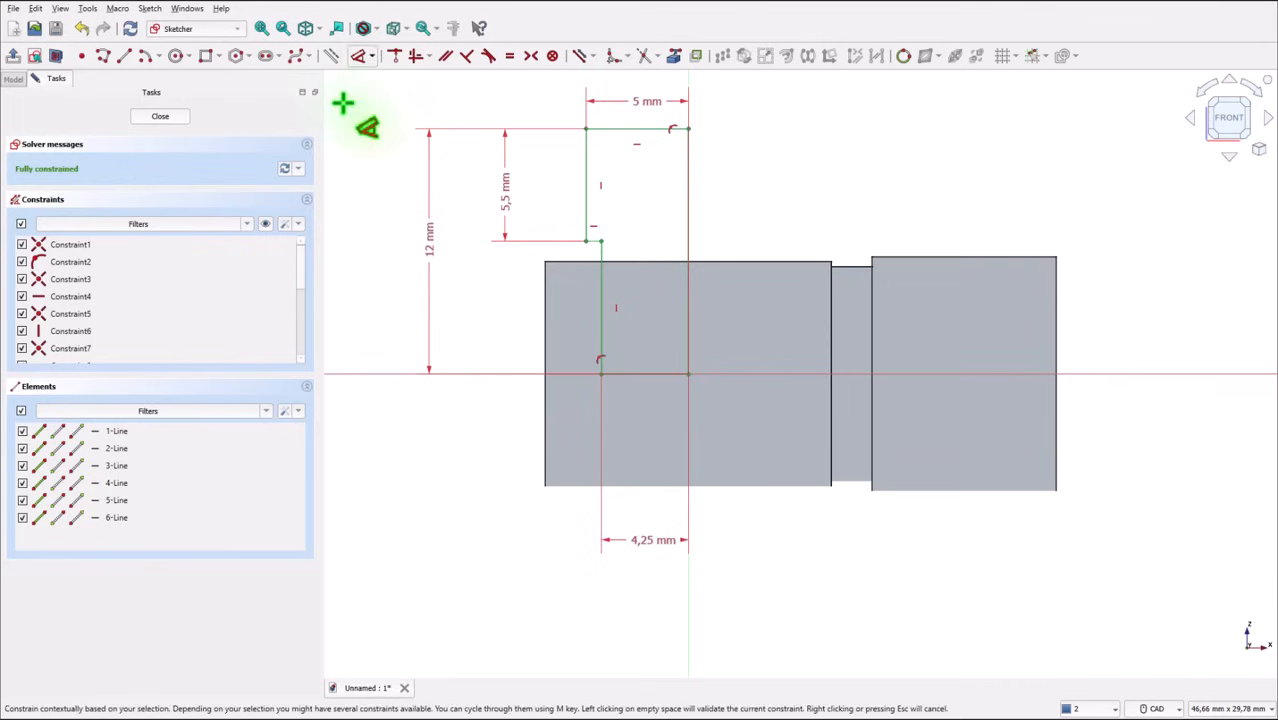
click(148, 118)
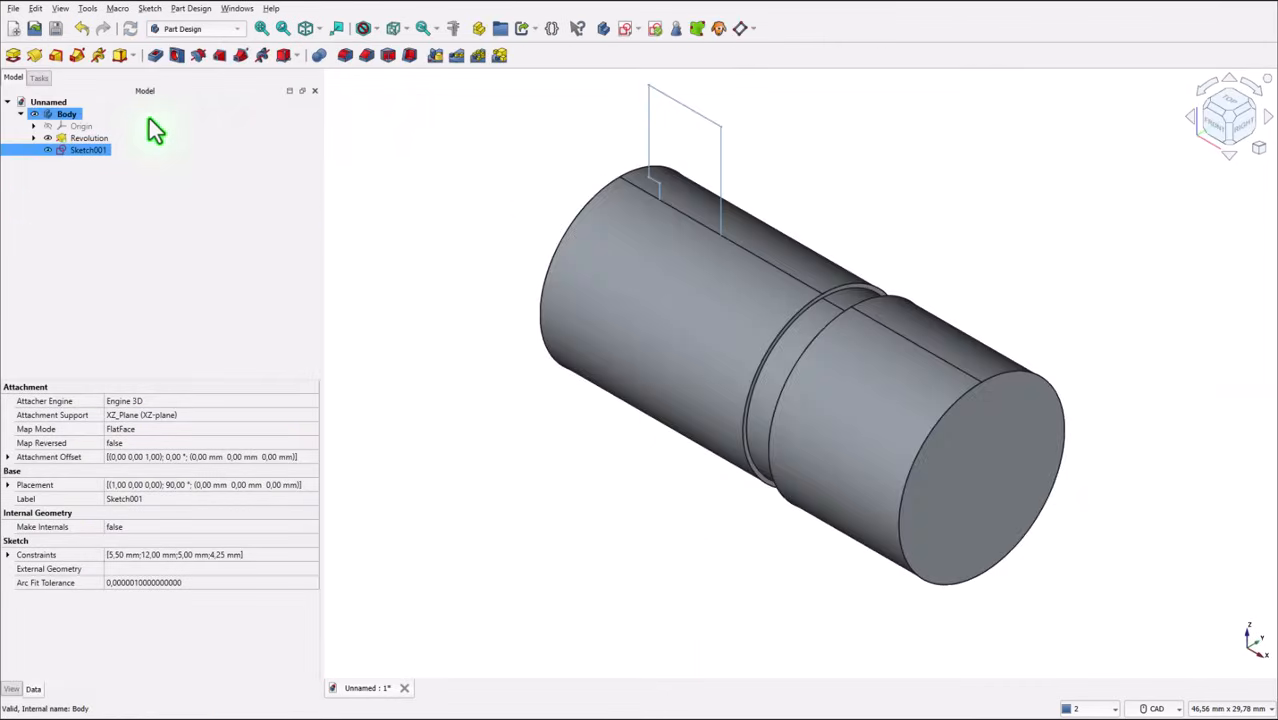
- Revolve the new upright profile 360° about the vertical sketch axis
click(13, 55)
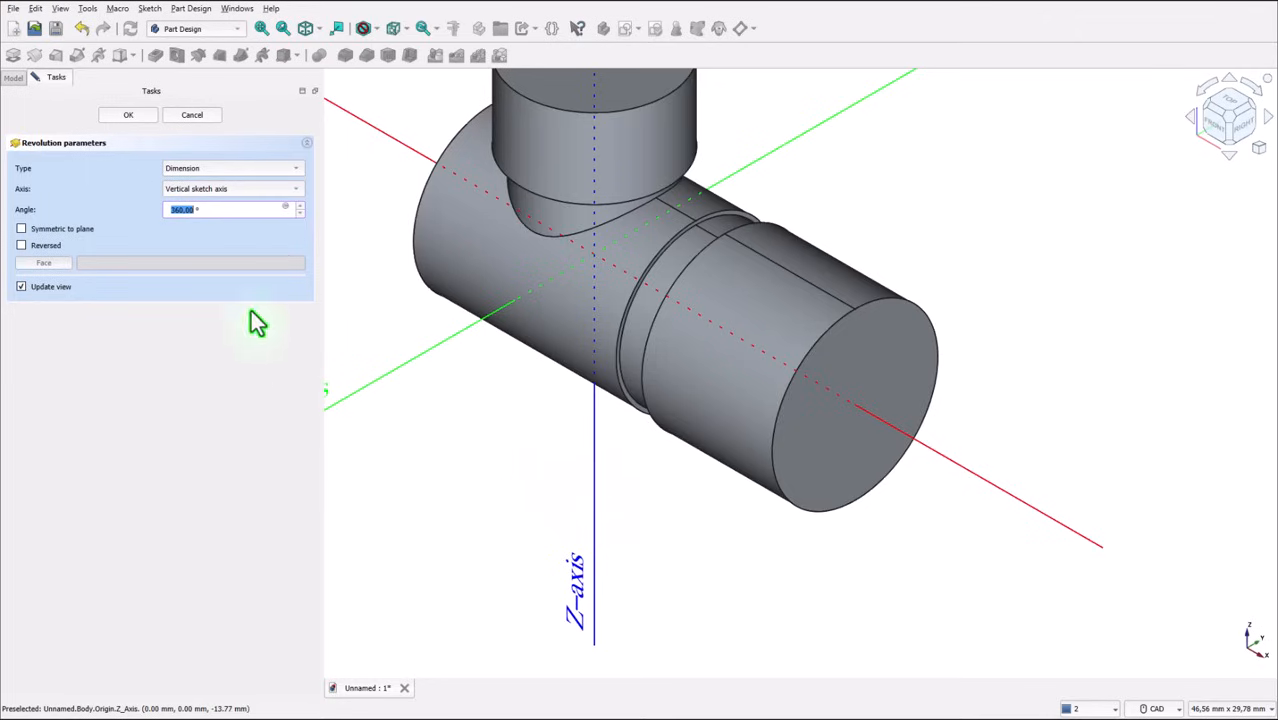
click(137, 115)
click(262, 28)
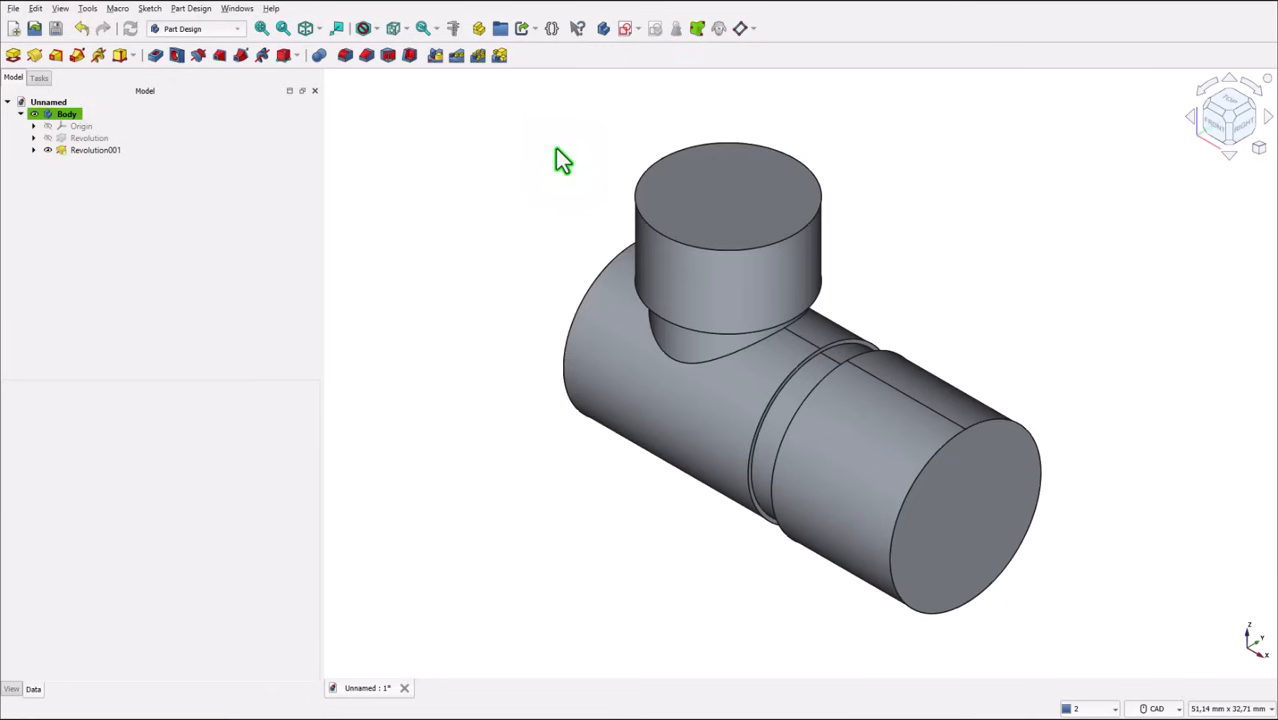
- Sketch a small circle centred on the origin on the vertical branch's top face and finish the sketch
click(702, 200)
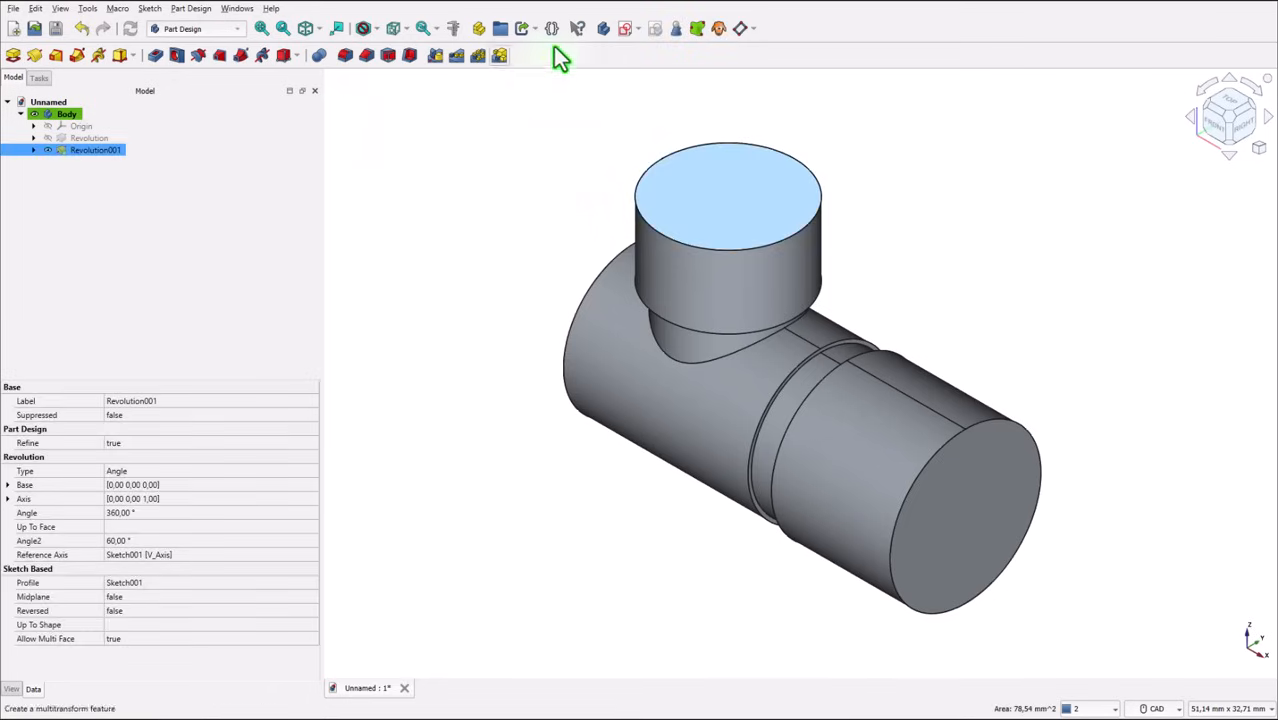
click(625, 29)
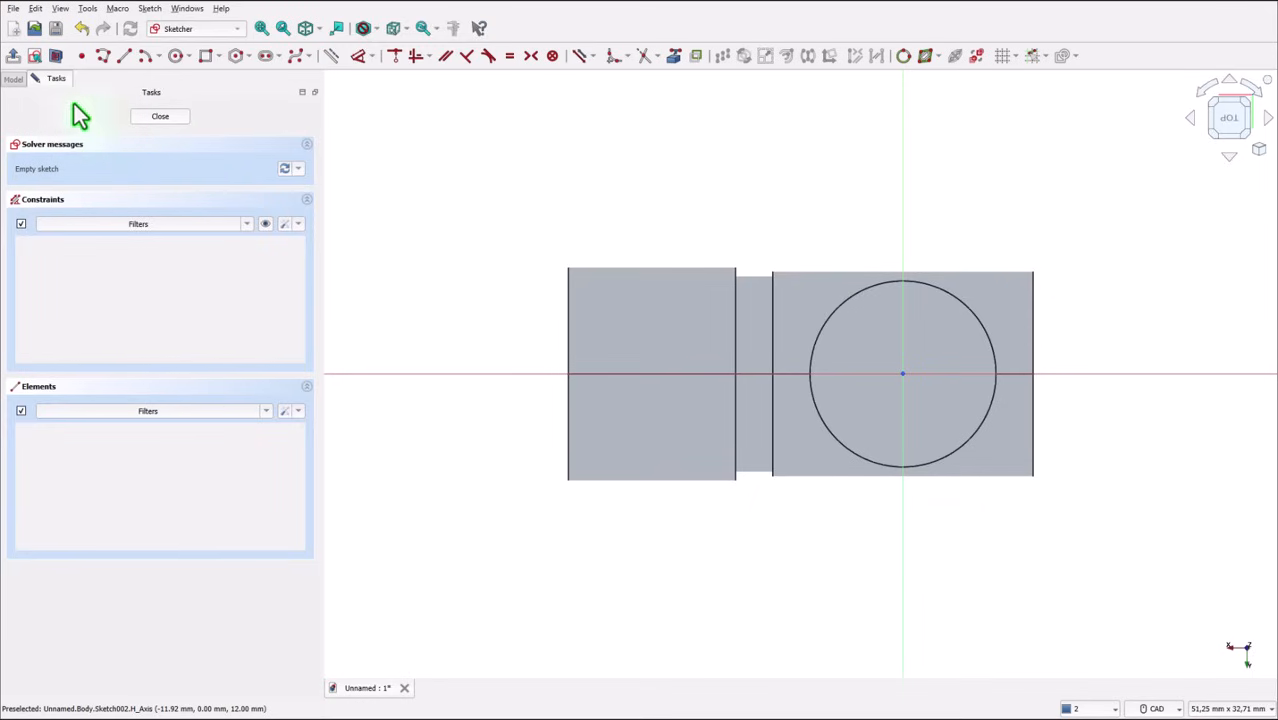
click(176, 55)
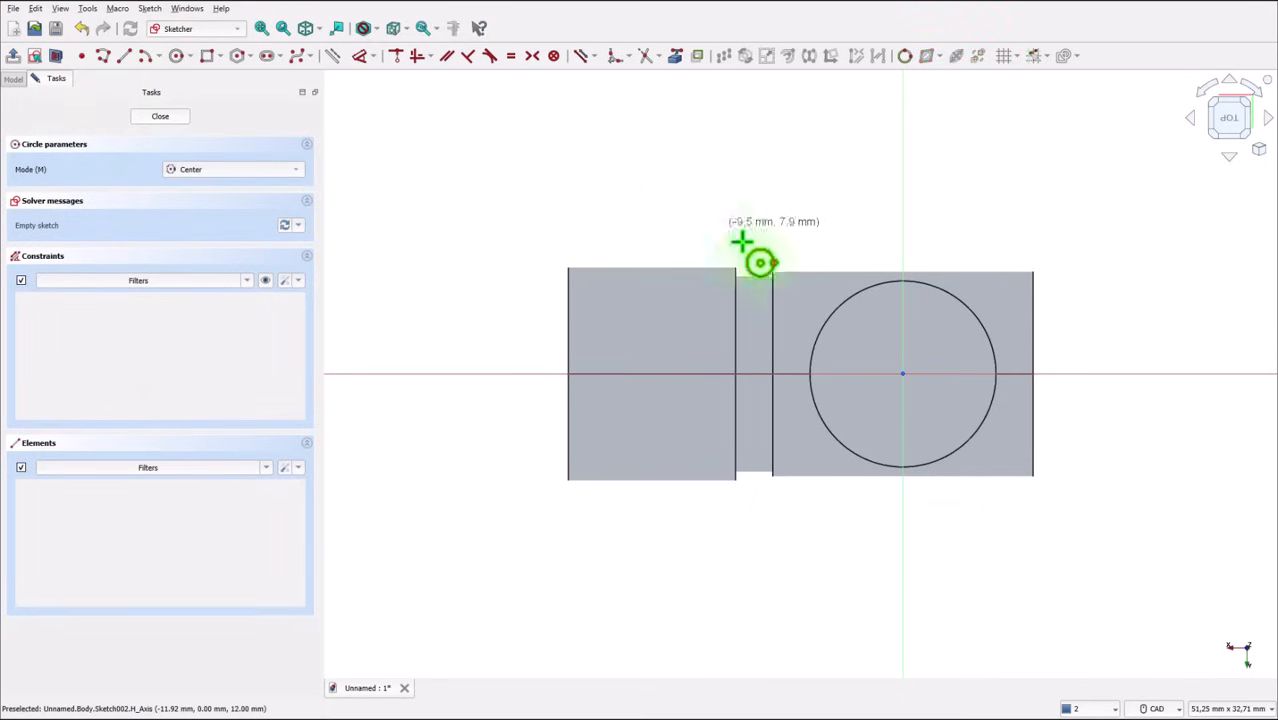
click(902, 373)
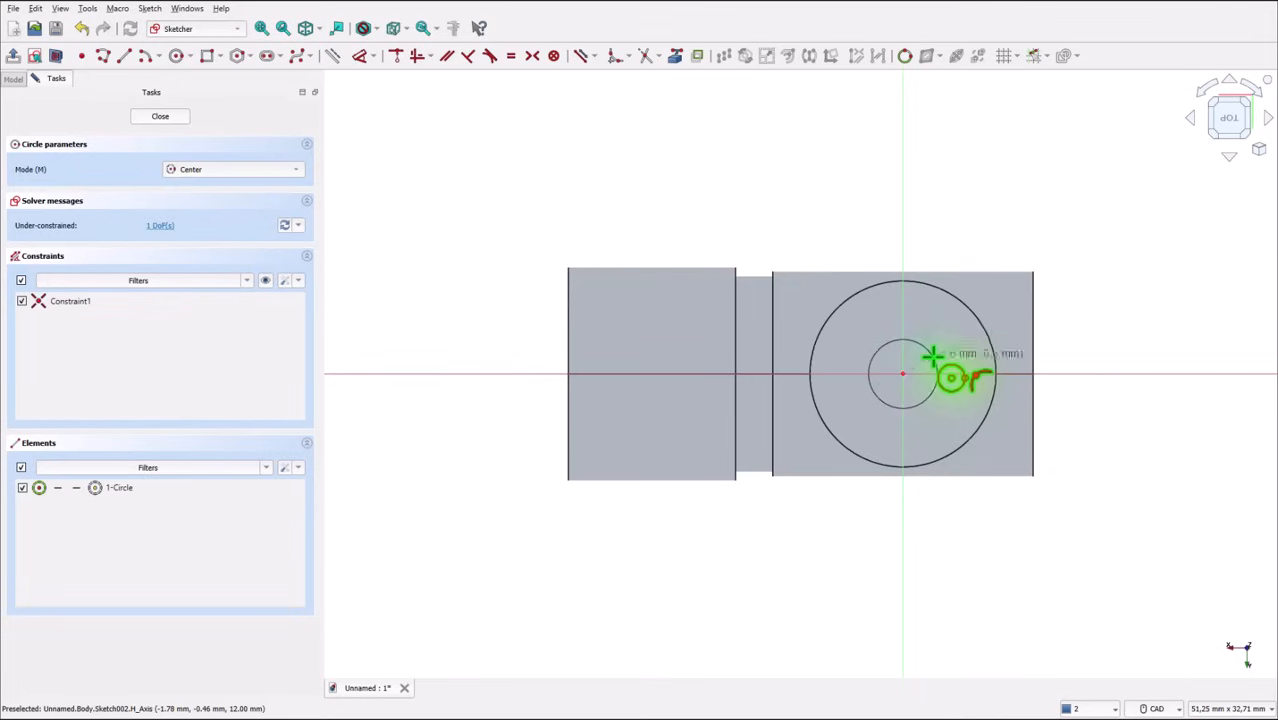
click(932, 355)
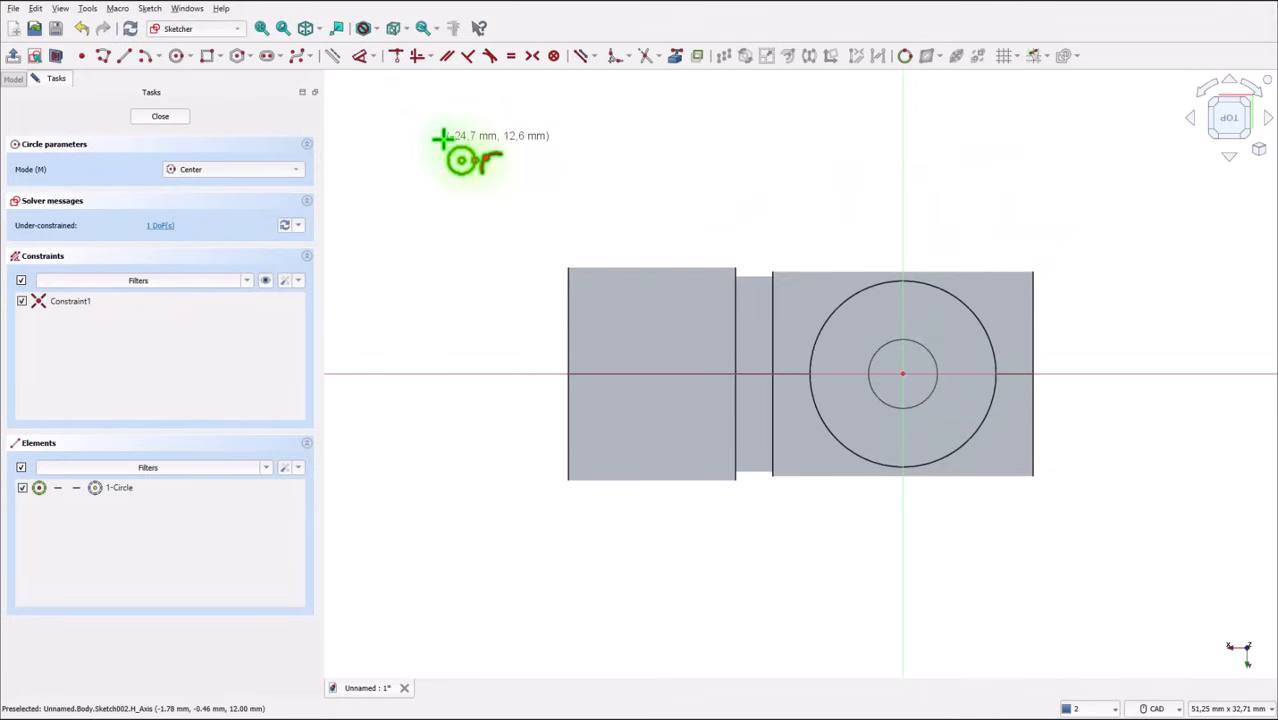
click(178, 116)
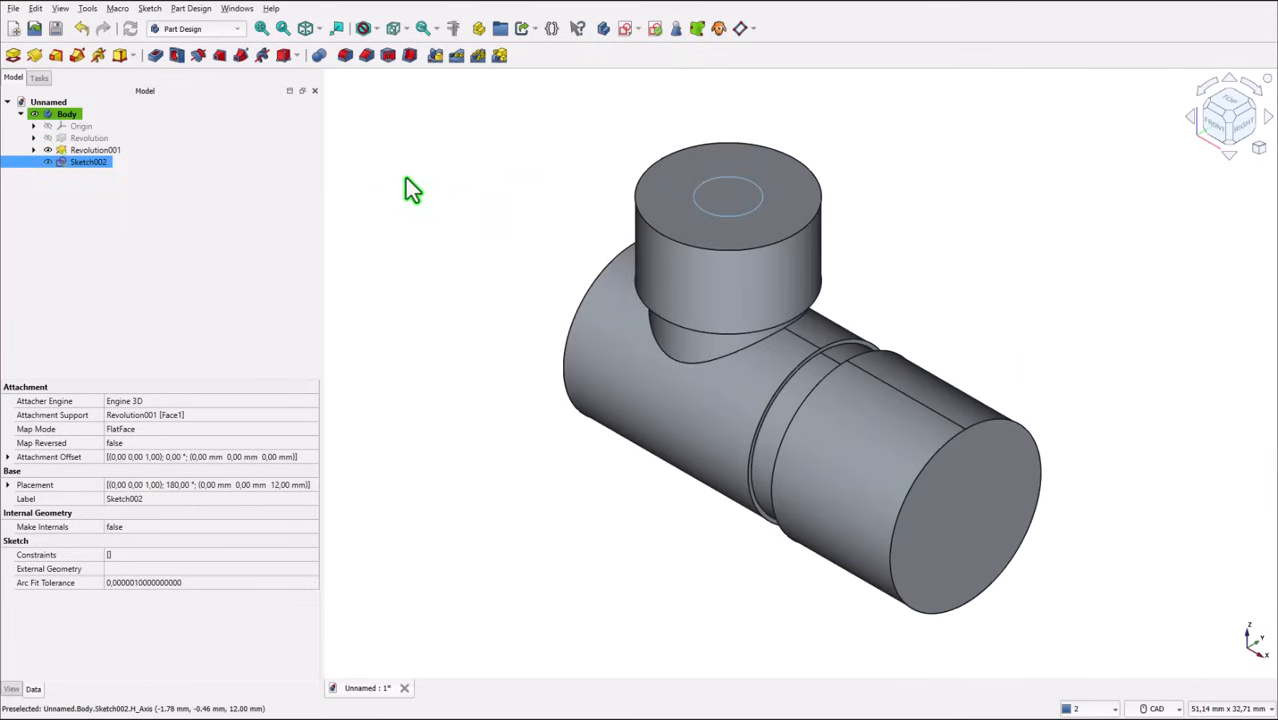
- Cut a hole from the circle sketch with a 5 mm diameter and a depth of 12+5/2 mm
click(174, 57)
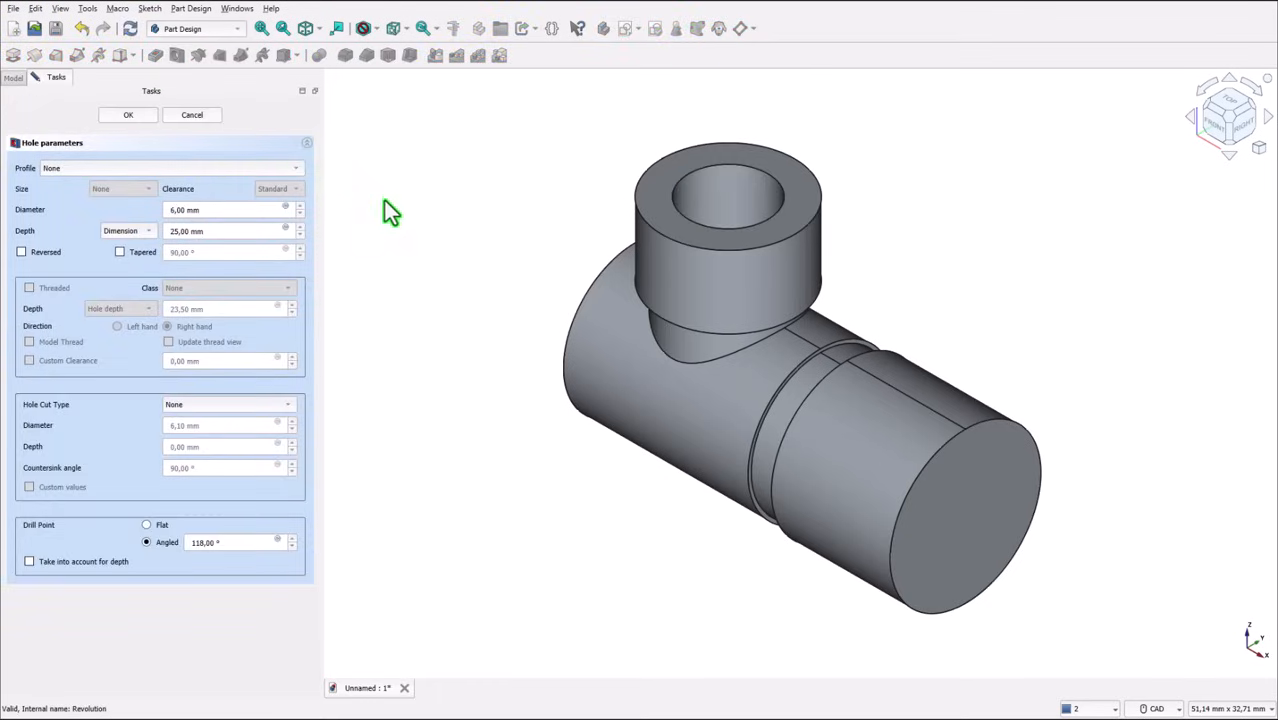
drag(208, 210, 103, 207)
text(5)
drag(206, 231, 160, 232)
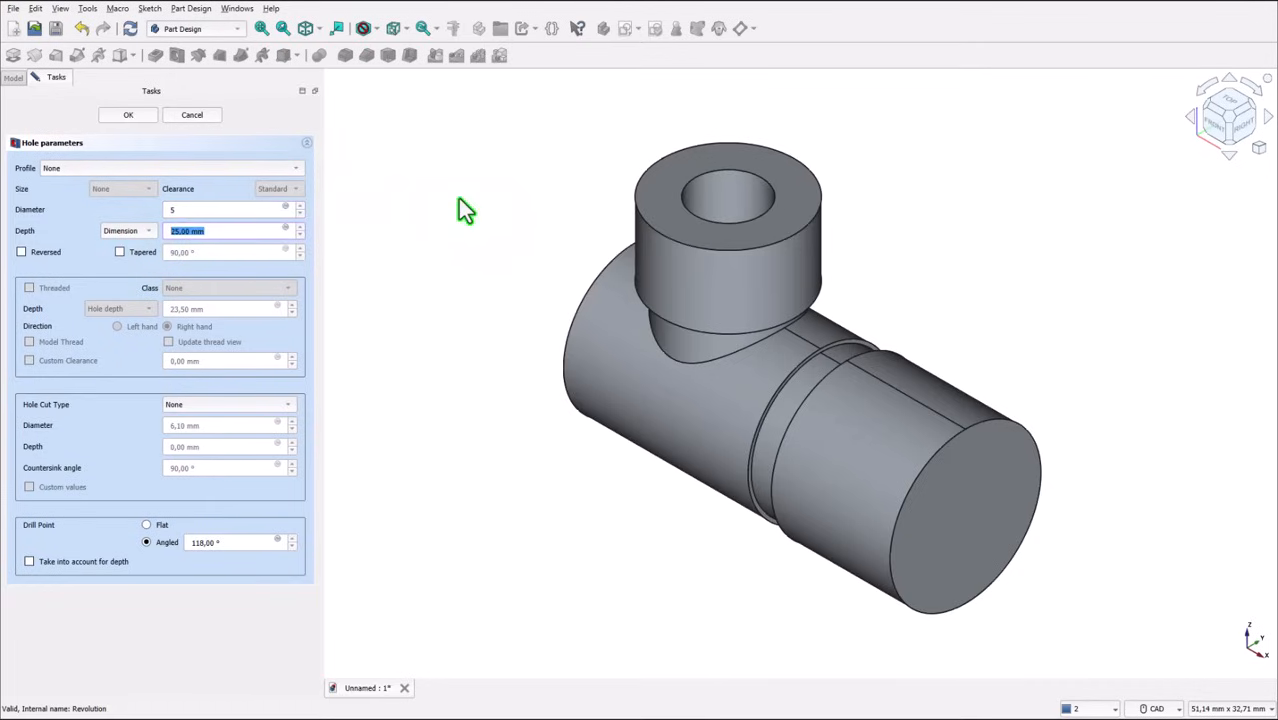
text(12+5/2)
click(131, 121)
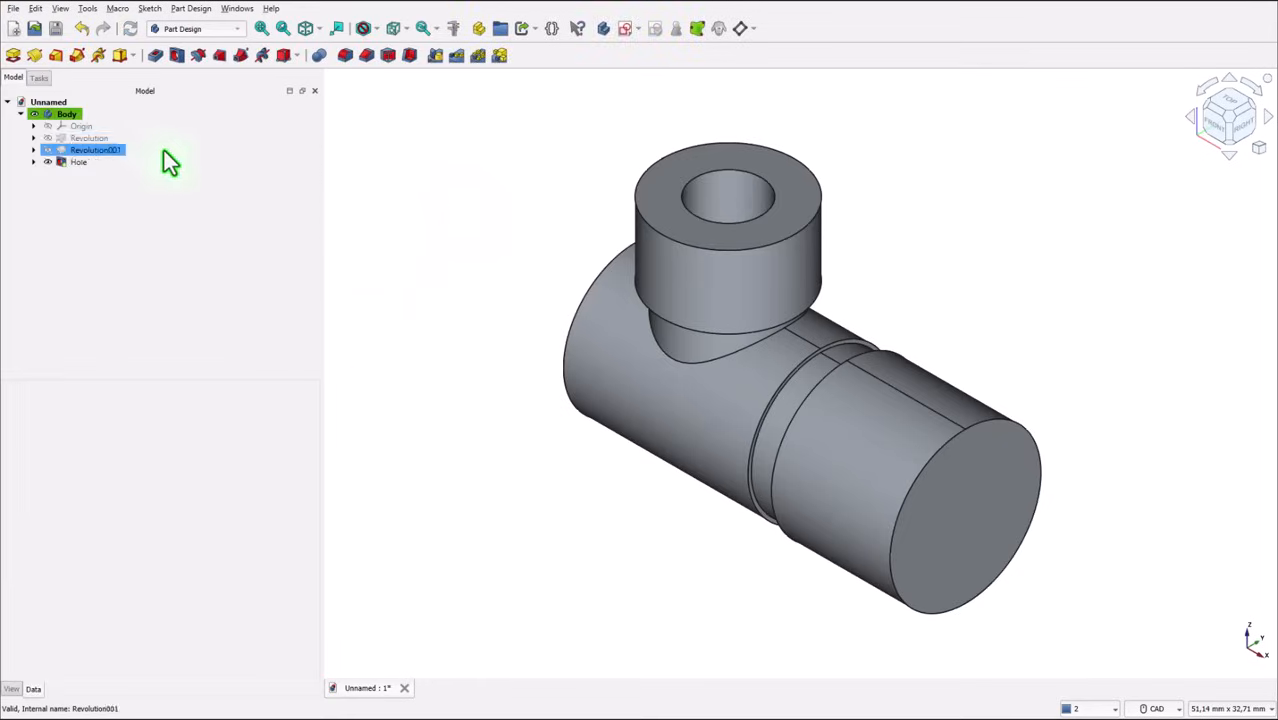
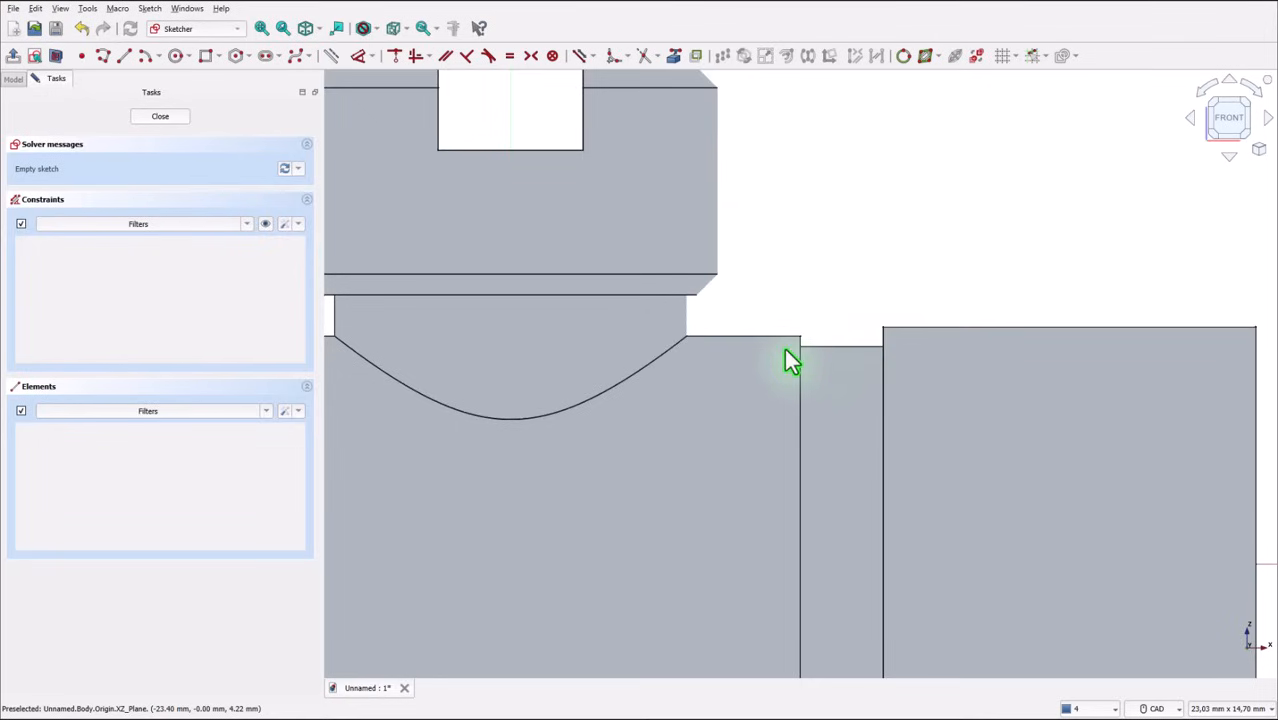
- Project the vertical shoulder edge on the right side of the groove into the new sketch as external geometry
scroll(860, 330, up, 5)
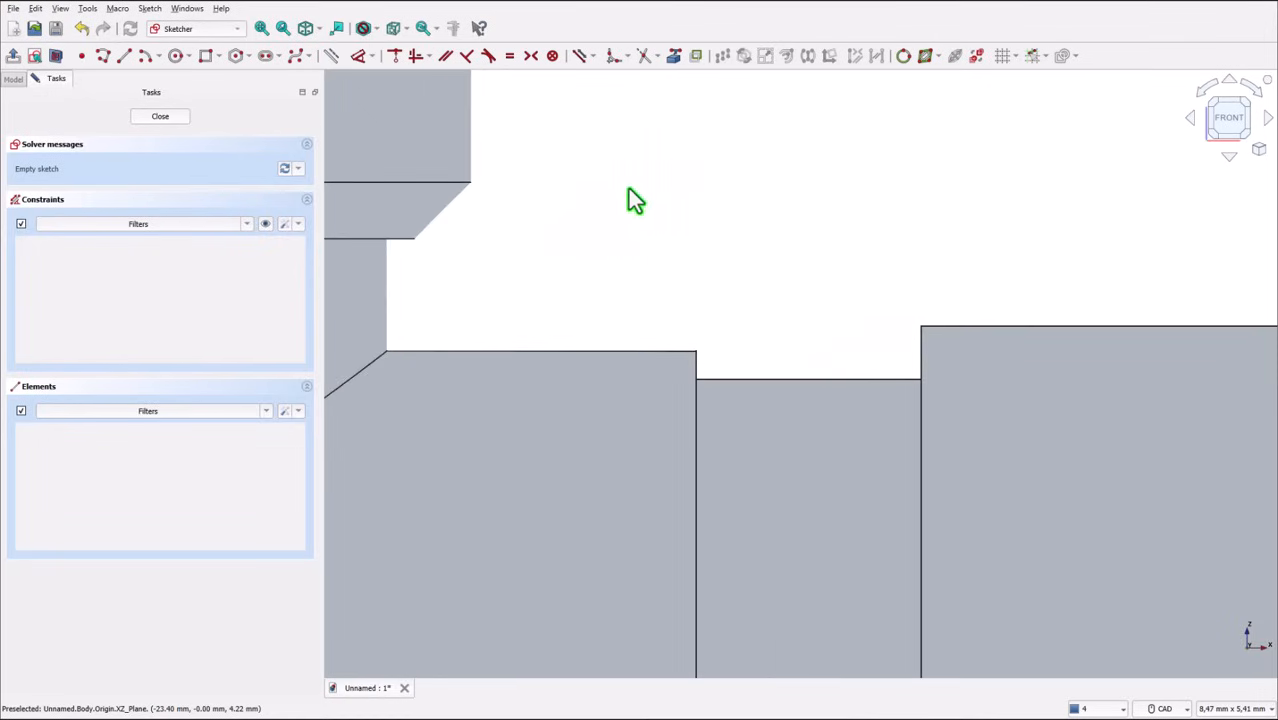
click(673, 55)
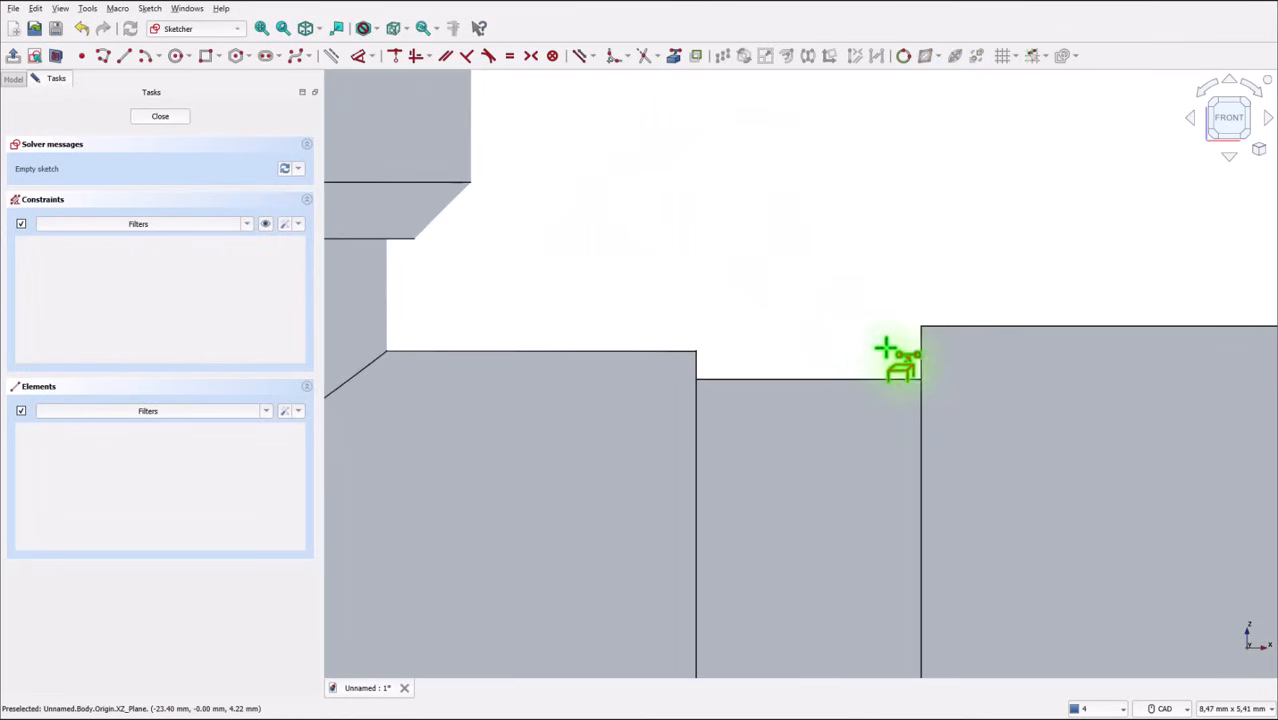
click(921, 383)
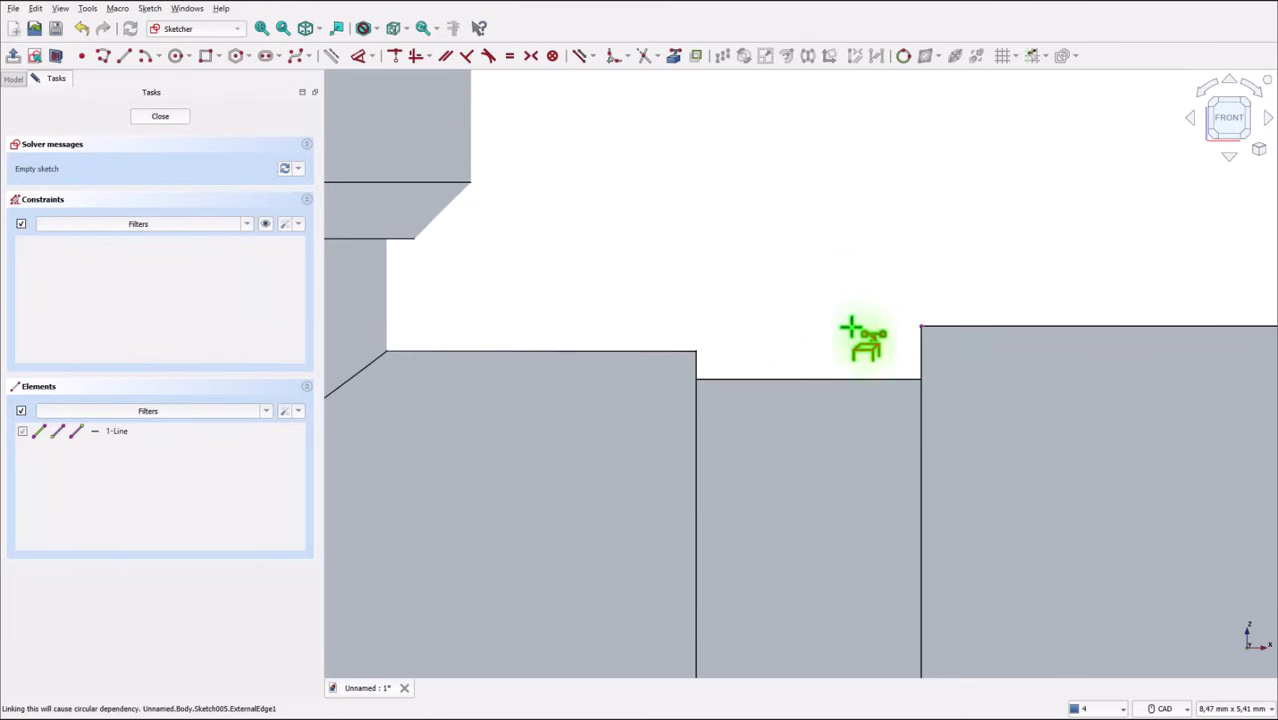
- Draw a polyline above the groove: rising line, tangent crest arc of about R0.1 mm, falling line and tangent arc ending on the projected corner
click(100, 59)
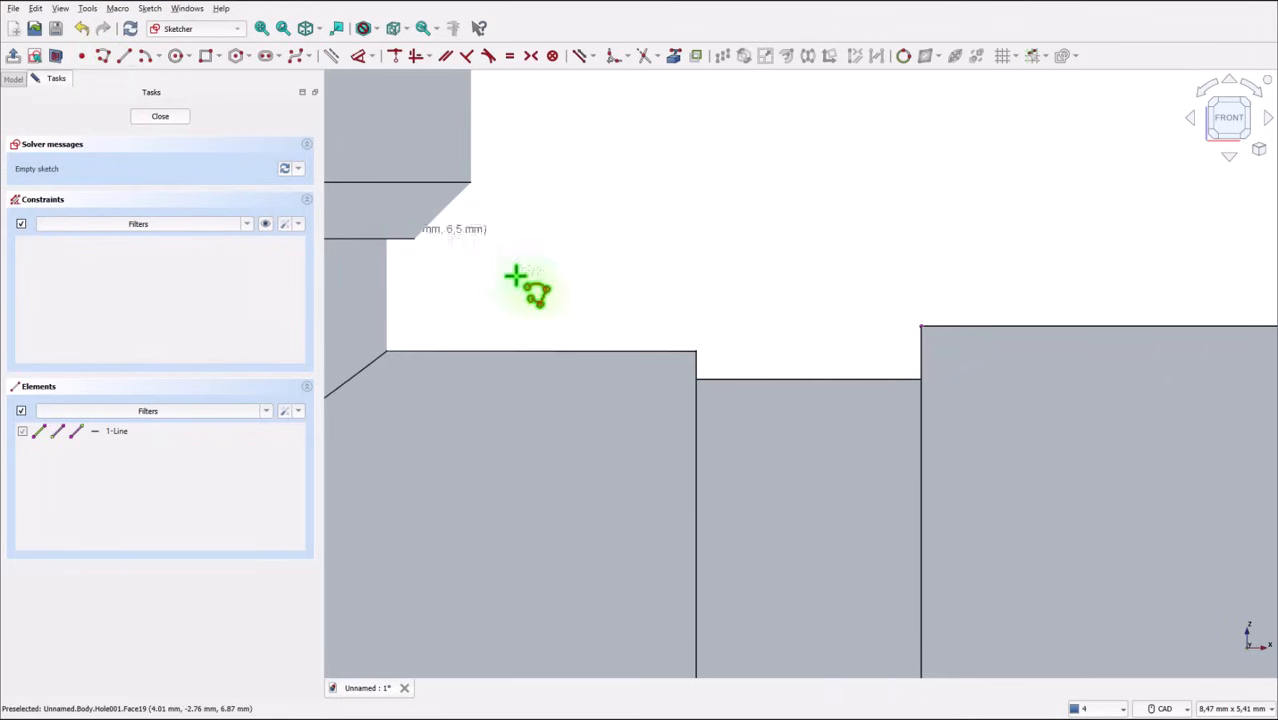
click(732, 312)
click(777, 202)
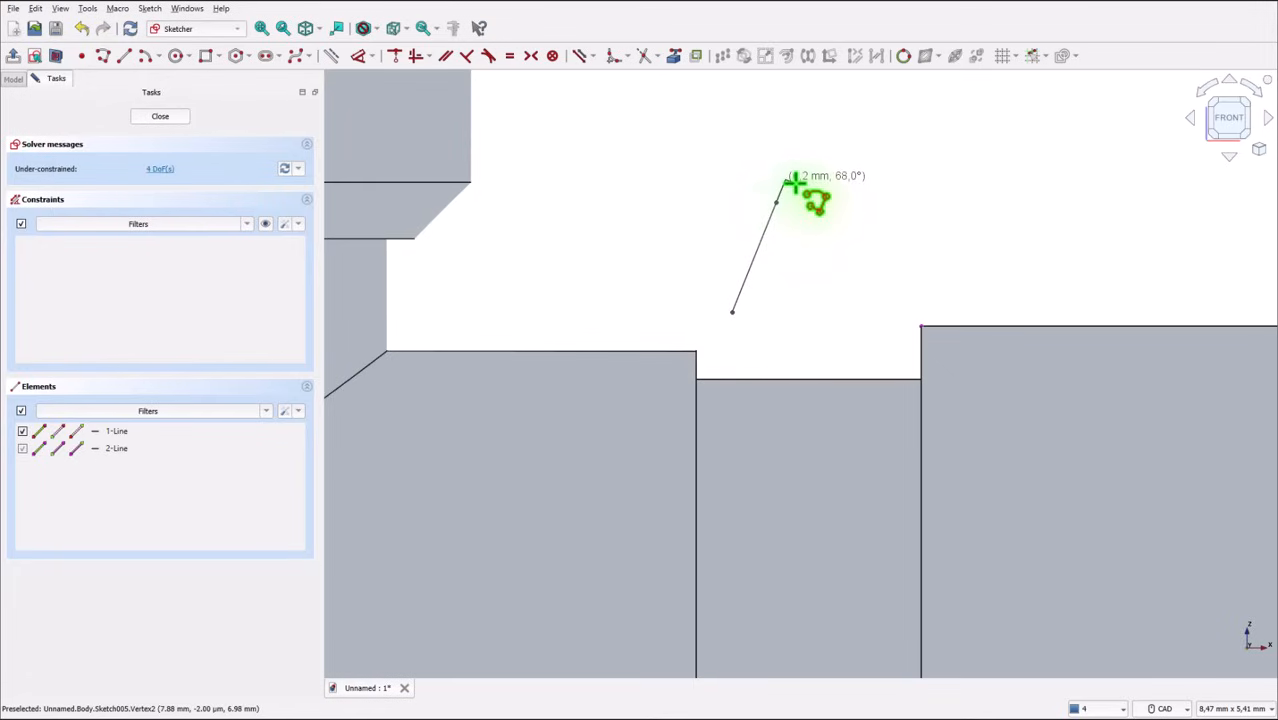
key(m)
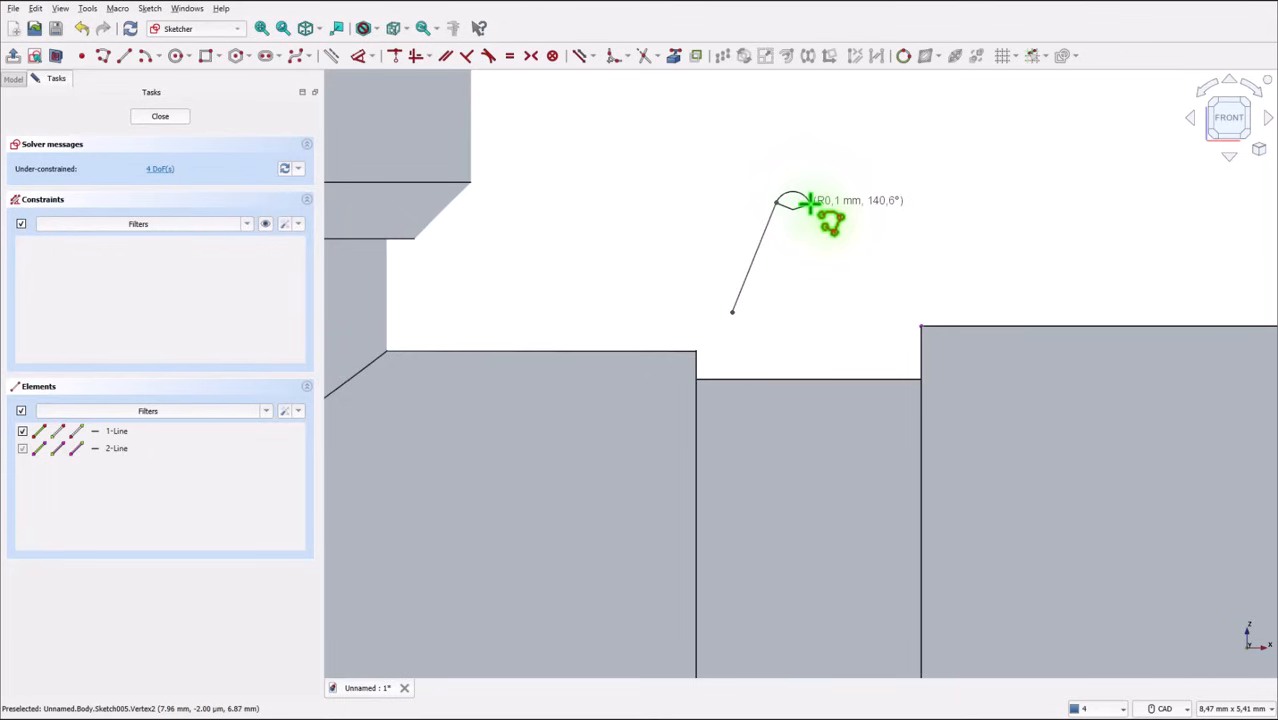
click(810, 203)
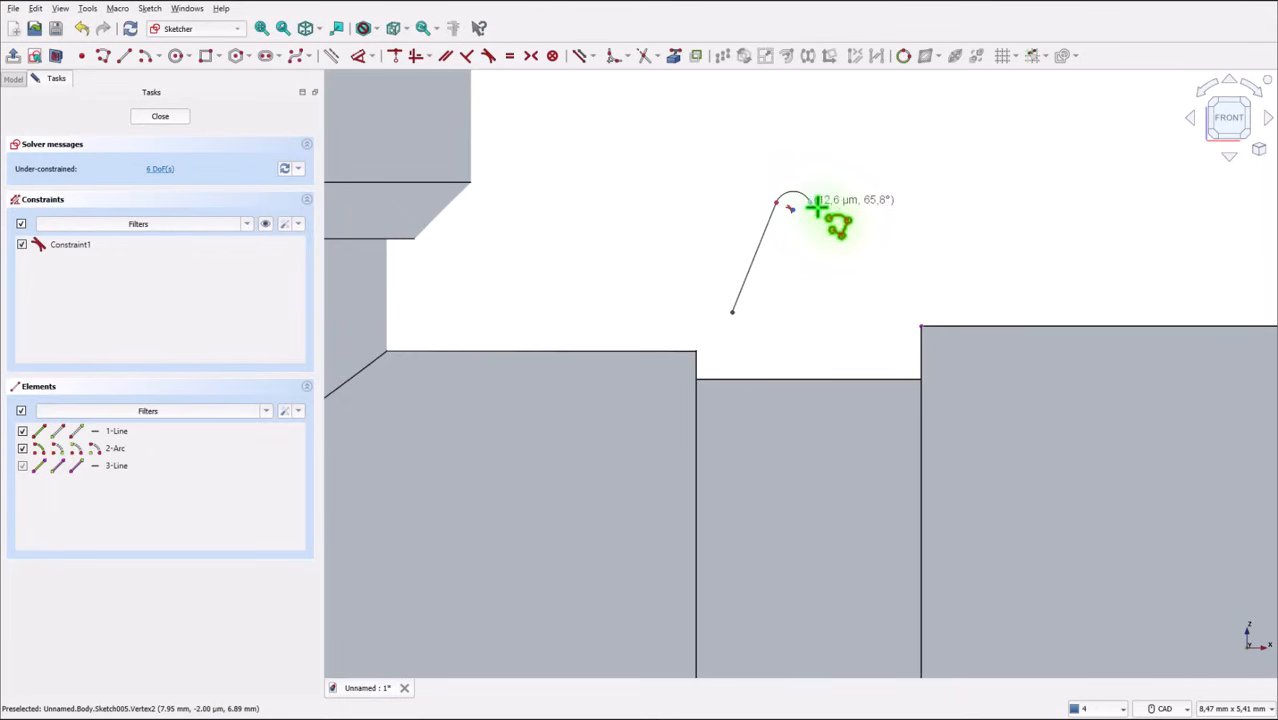
click(855, 305)
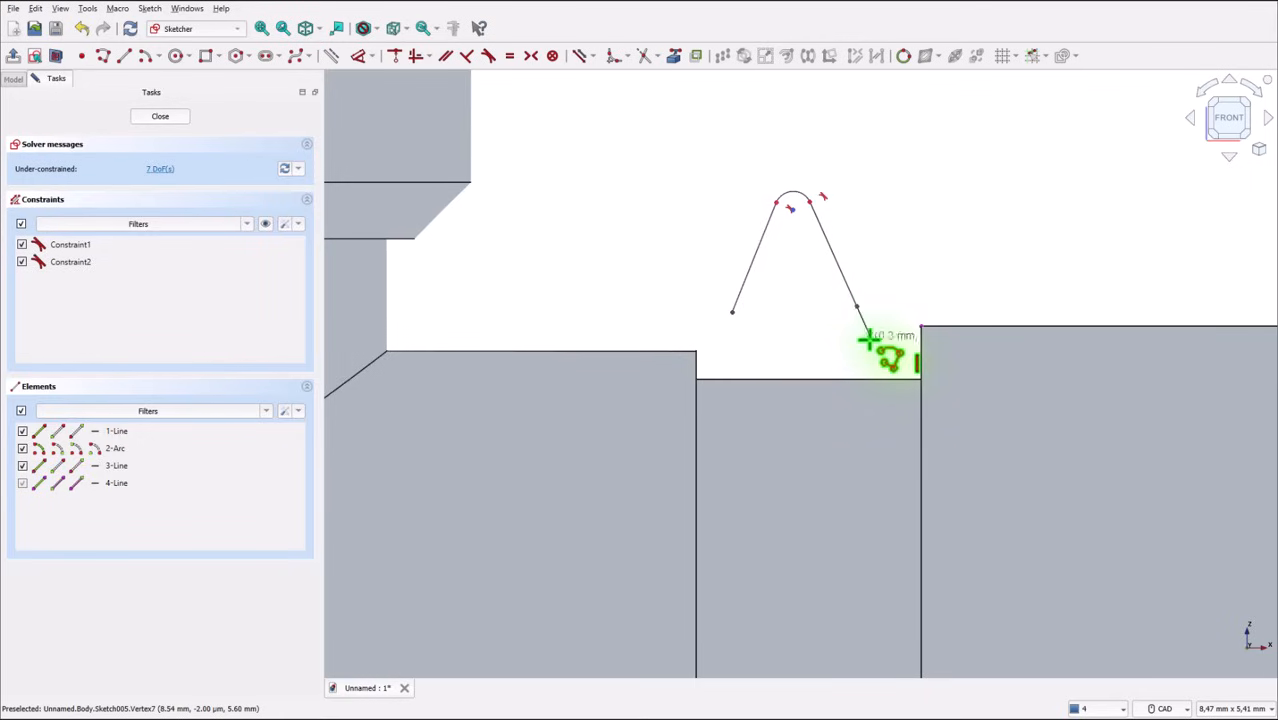
key(m)
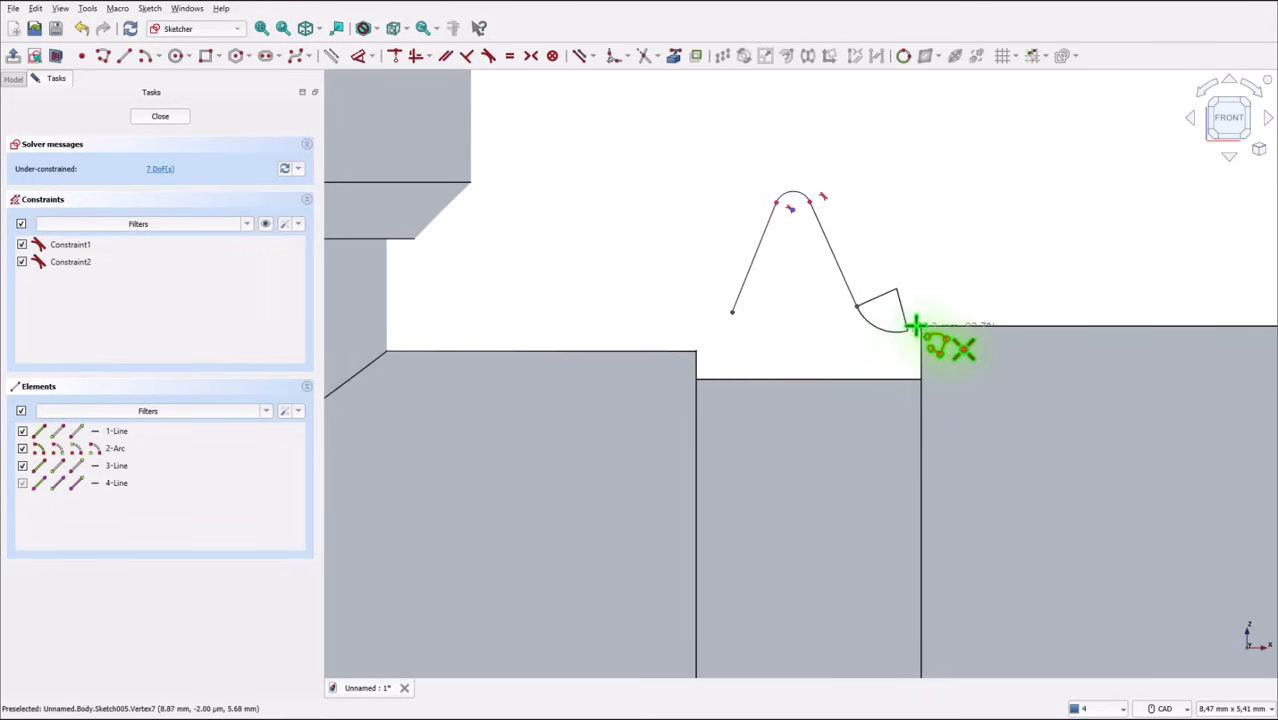
click(919, 327)
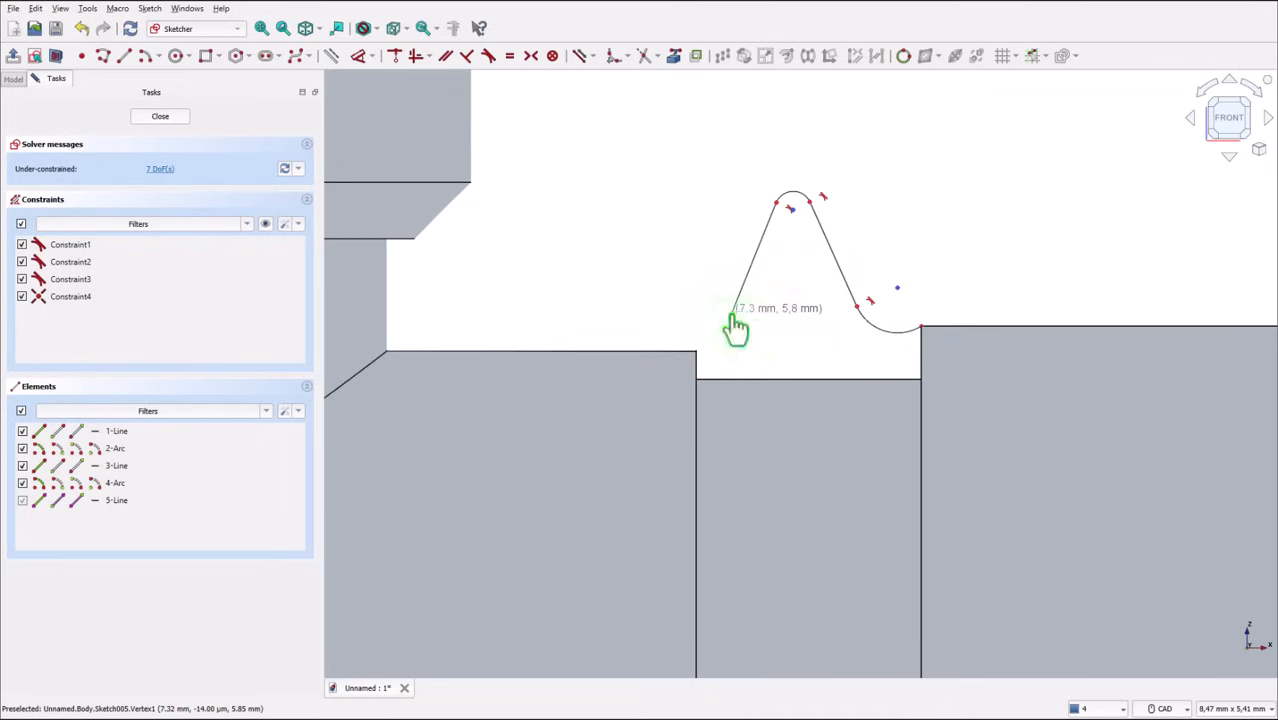
- Continue the left line's lower end with a tangent arc of about R0.3 mm and align its centre vertically with its free end
click(731, 313)
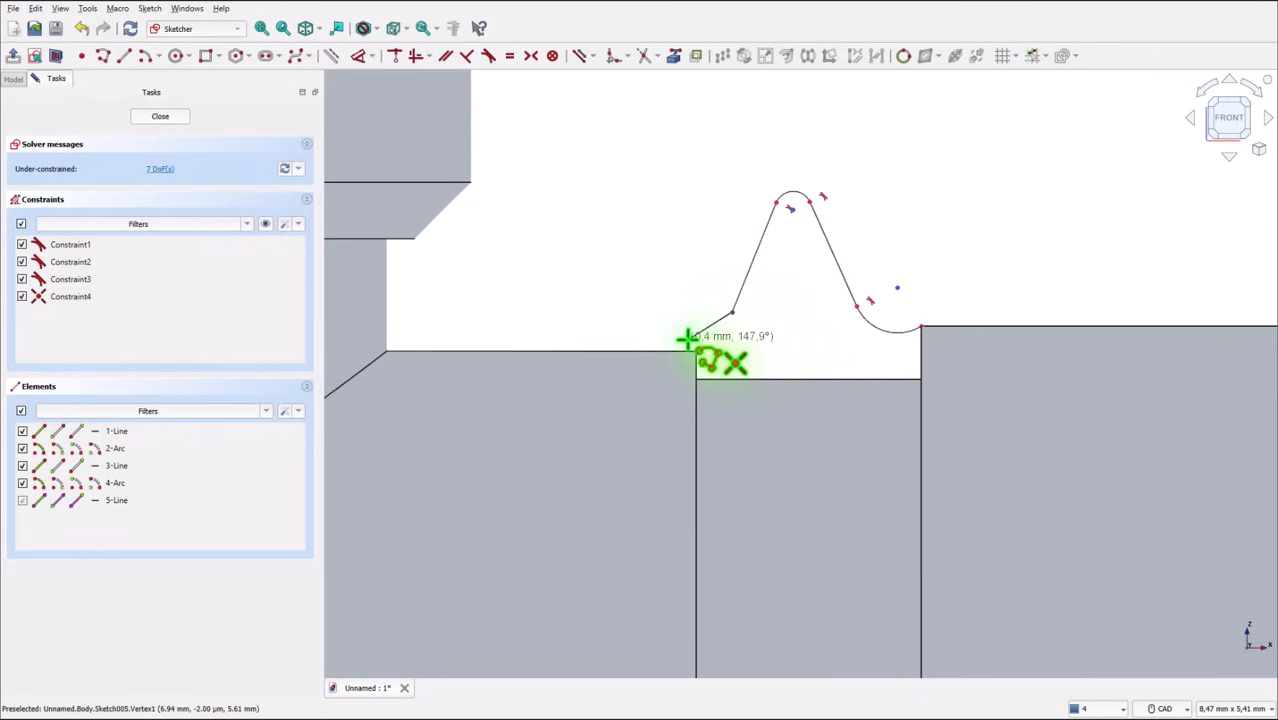
key(m)
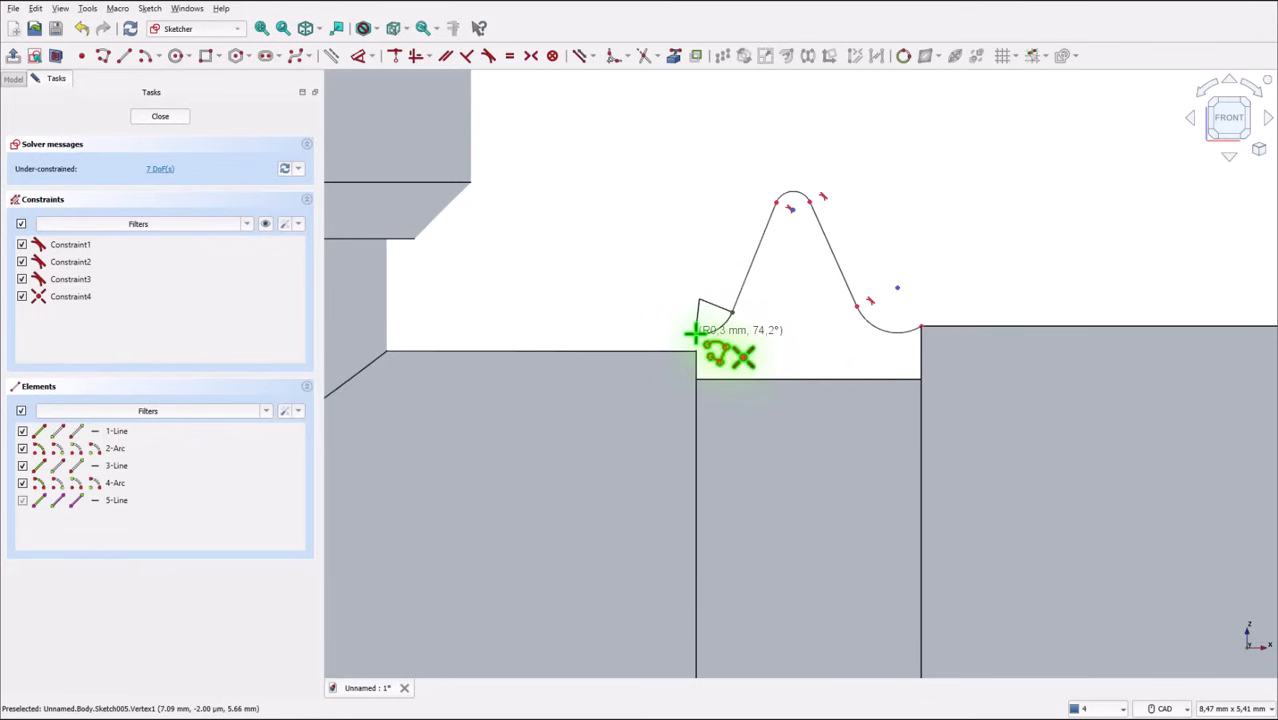
click(697, 331)
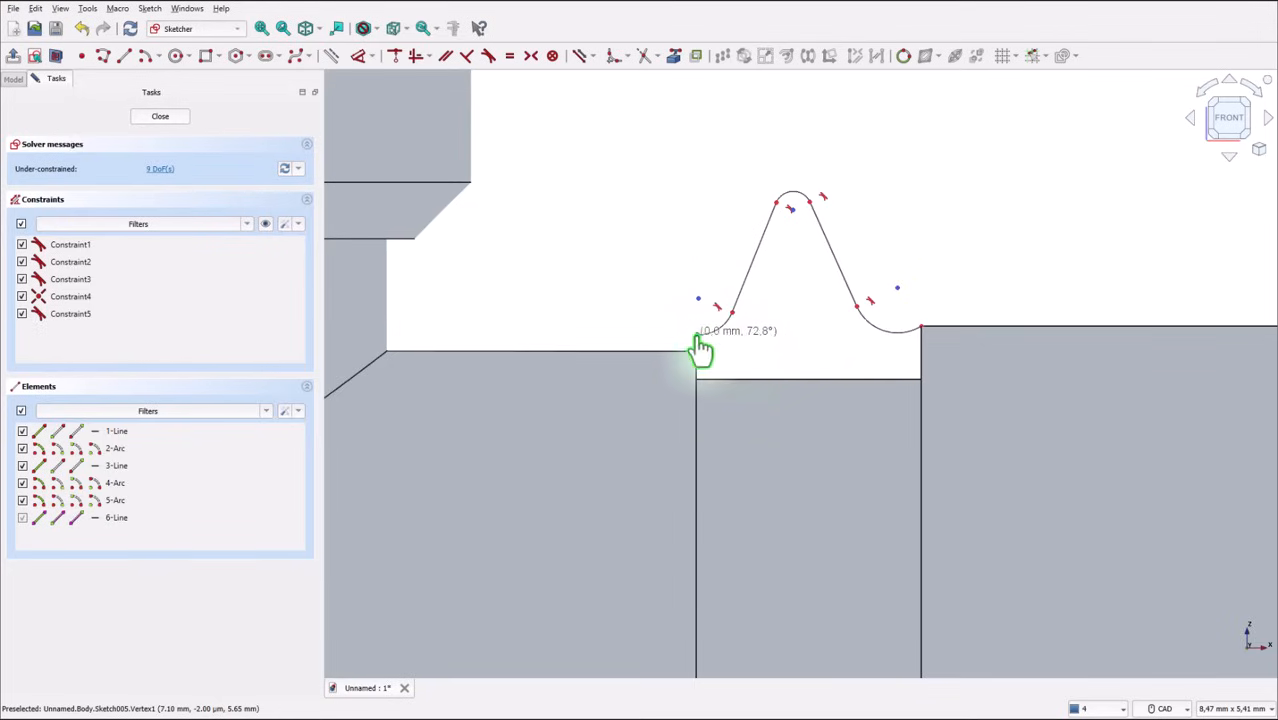
right_click(652, 268)
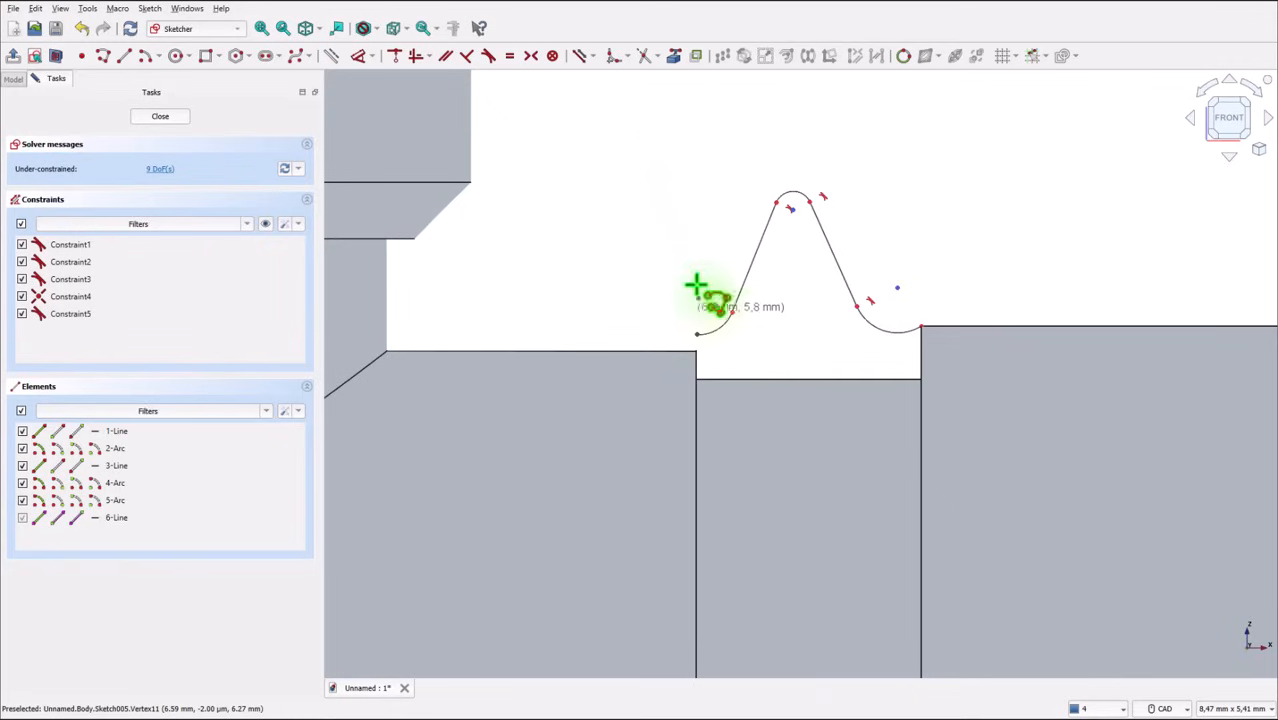
right_click(689, 248)
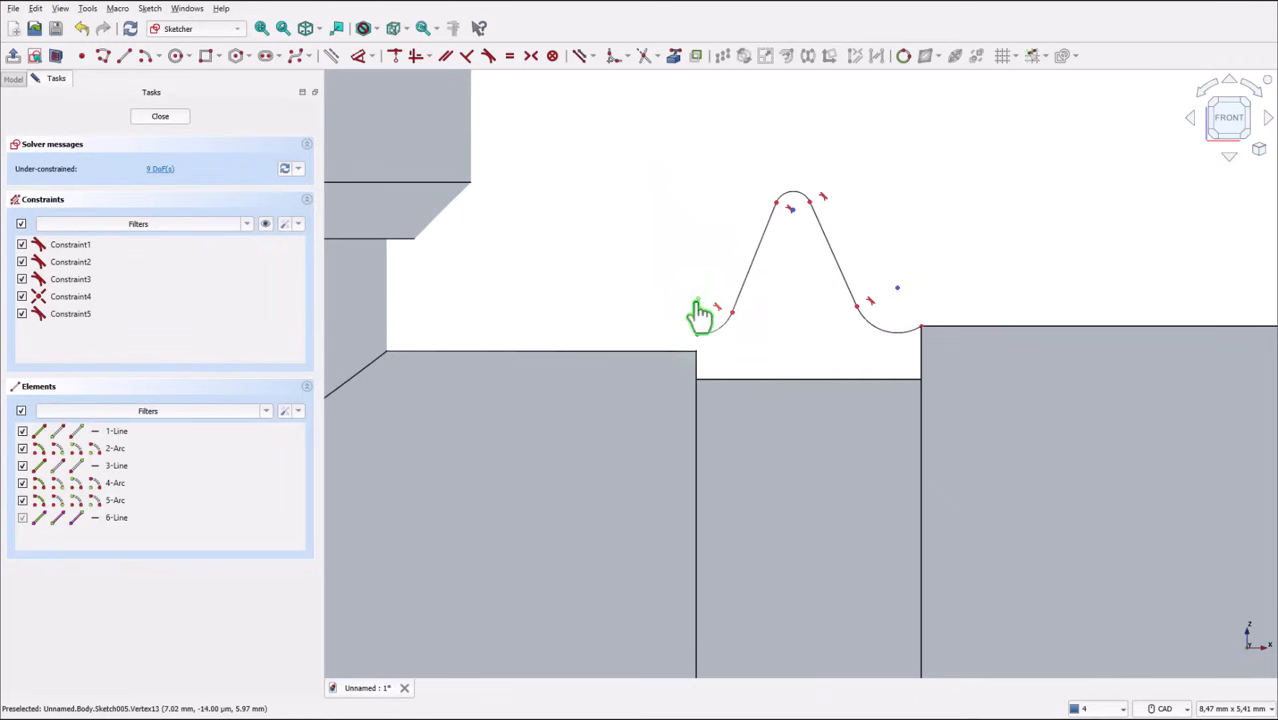
click(697, 300)
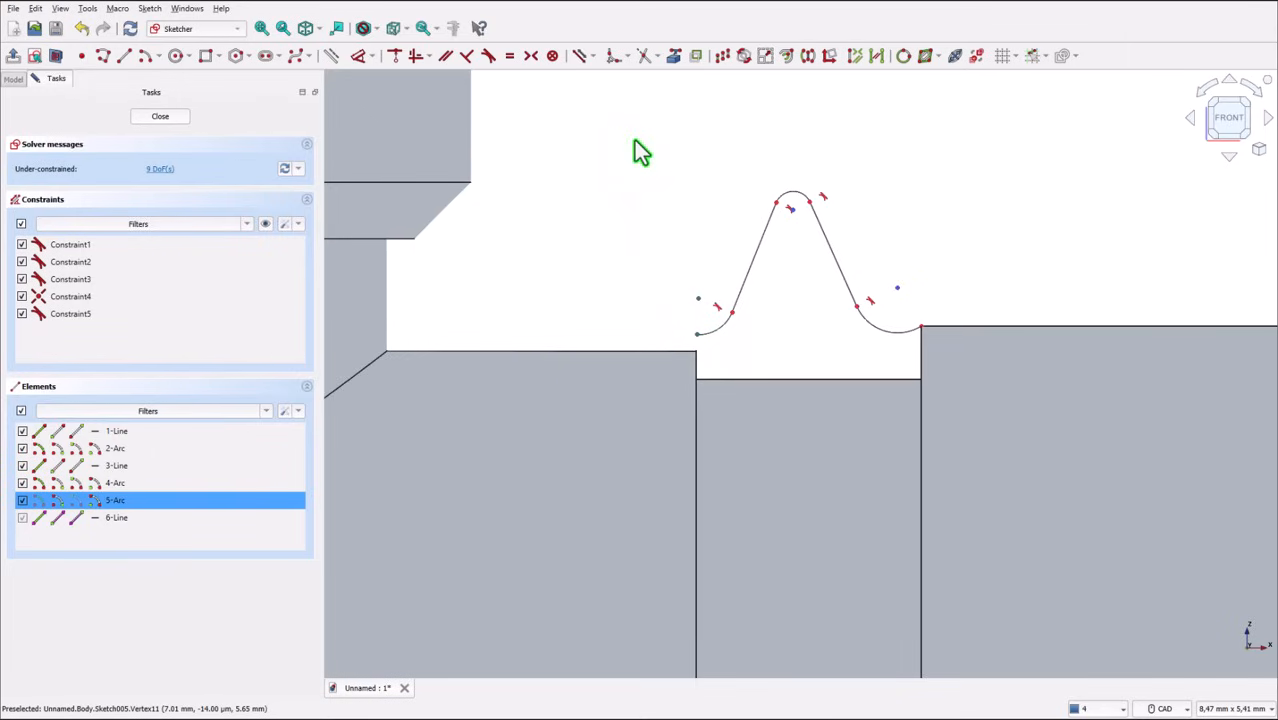
key(v)
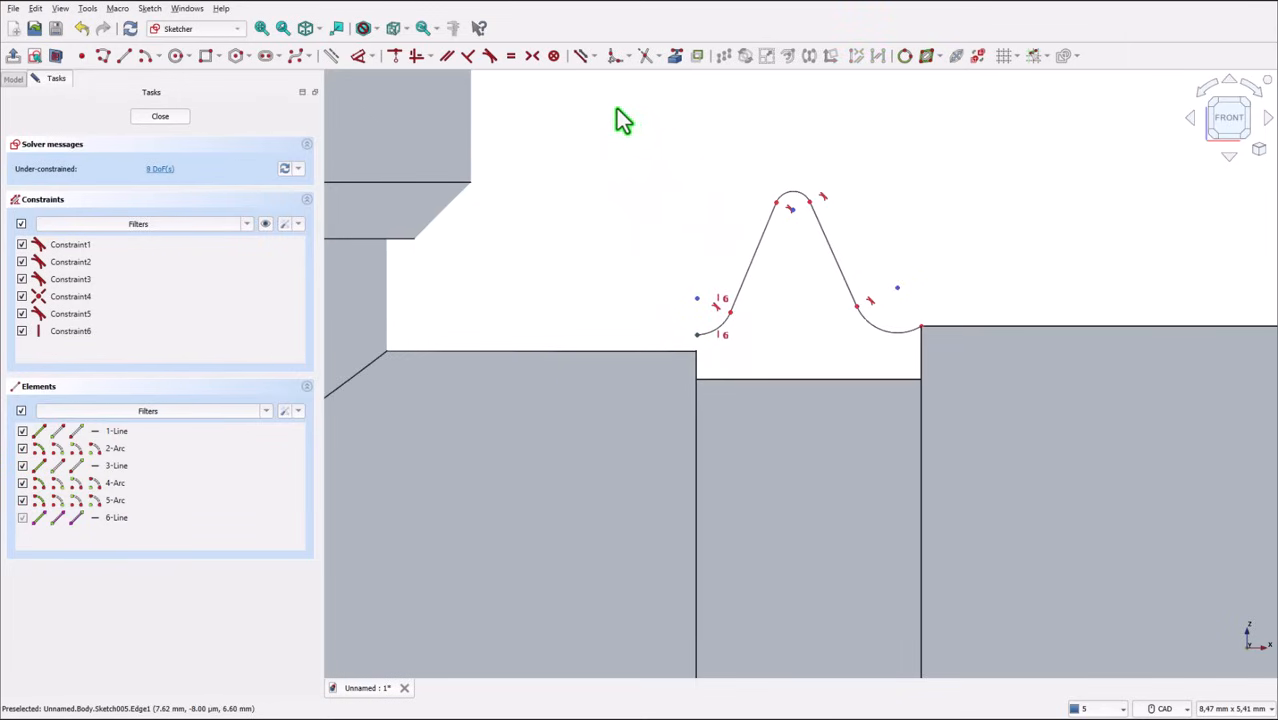
- Constrain the crest arc and the two lower arcs of the profile to equal radii
click(511, 56)
click(796, 194)
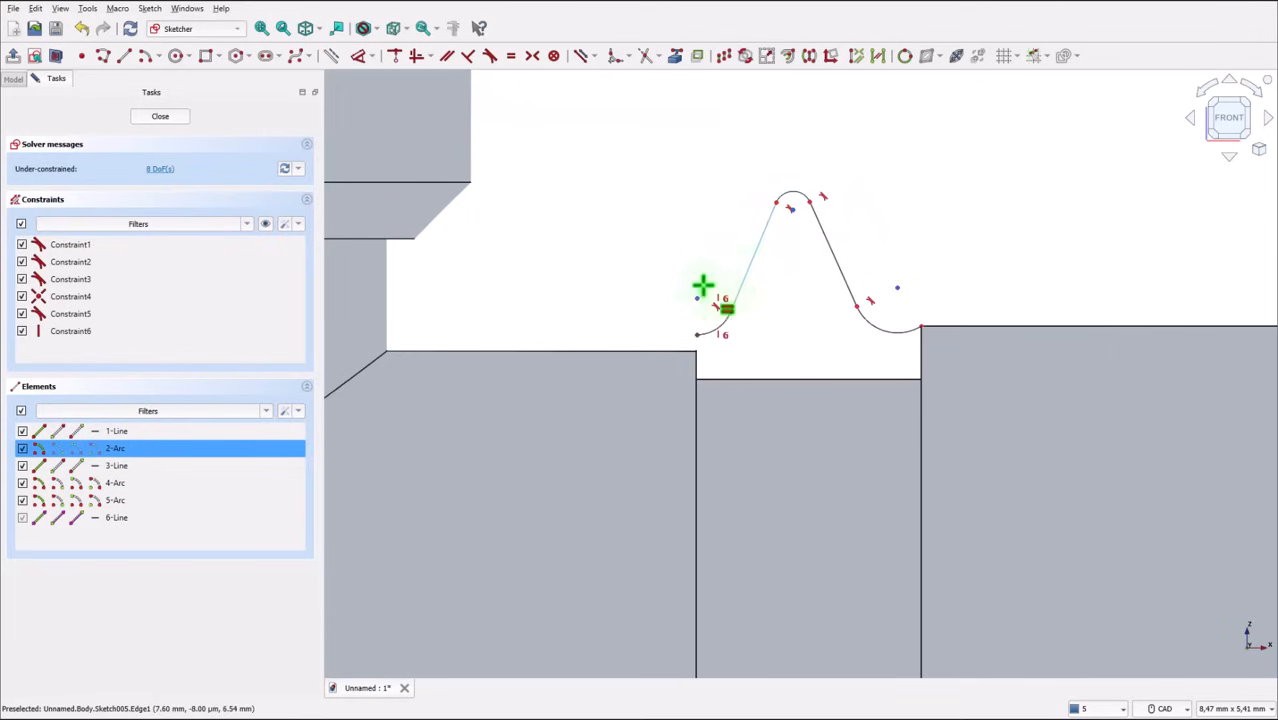
click(721, 326)
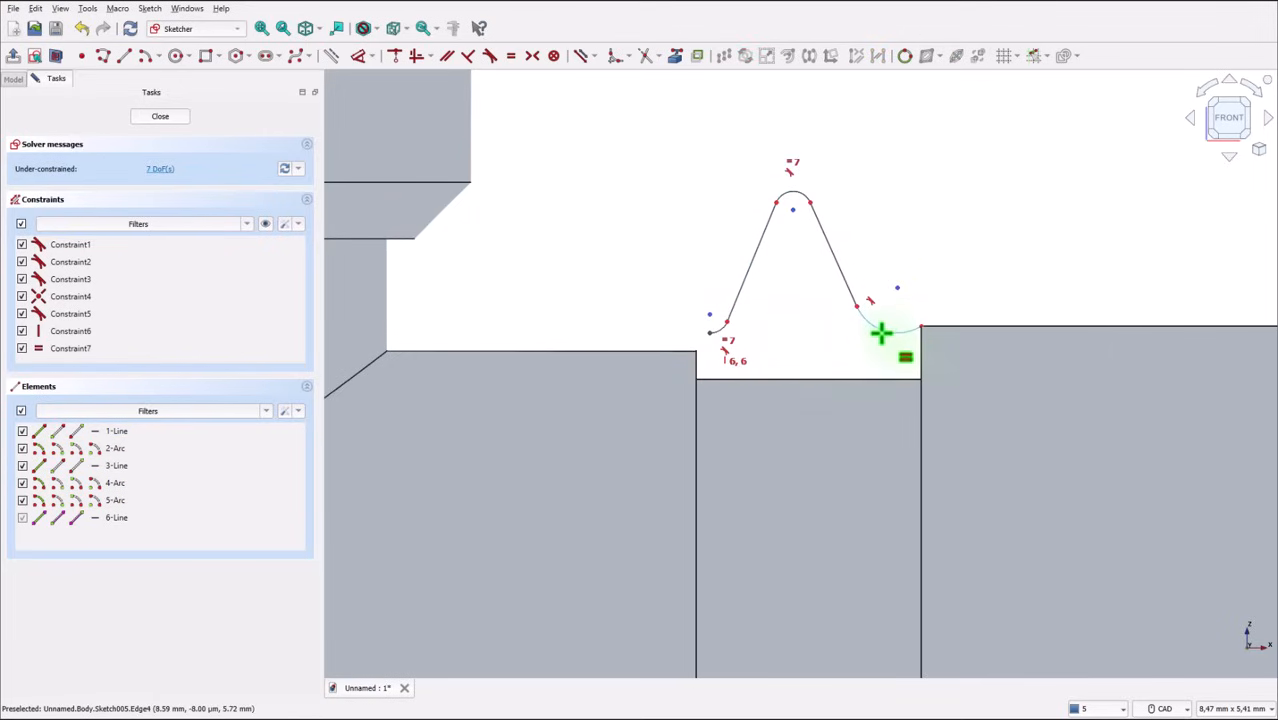
click(885, 337)
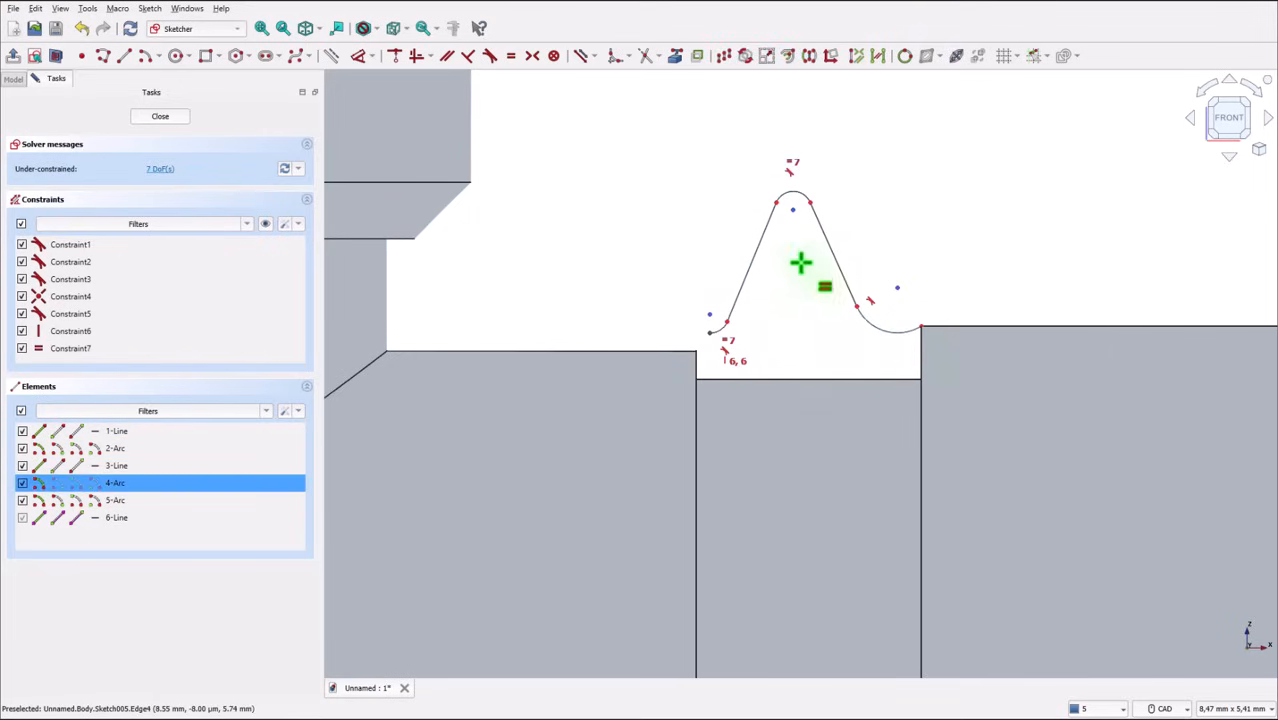
click(793, 207)
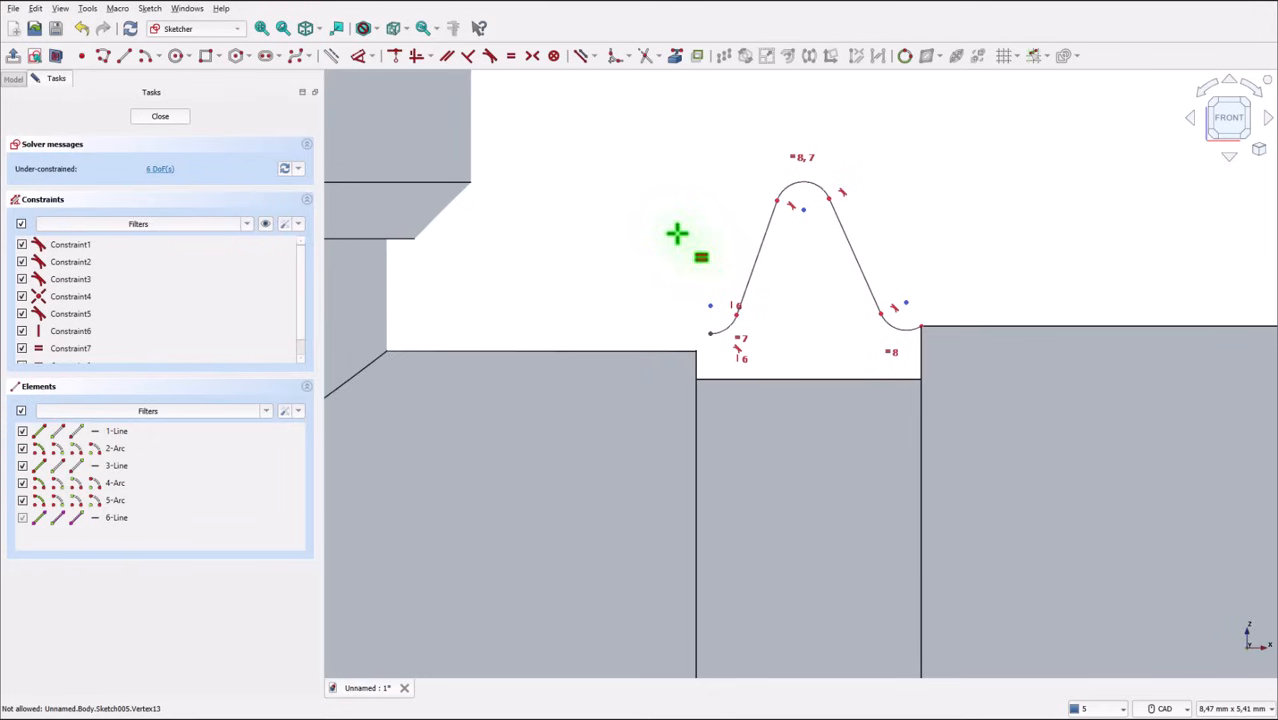
key(Escape)
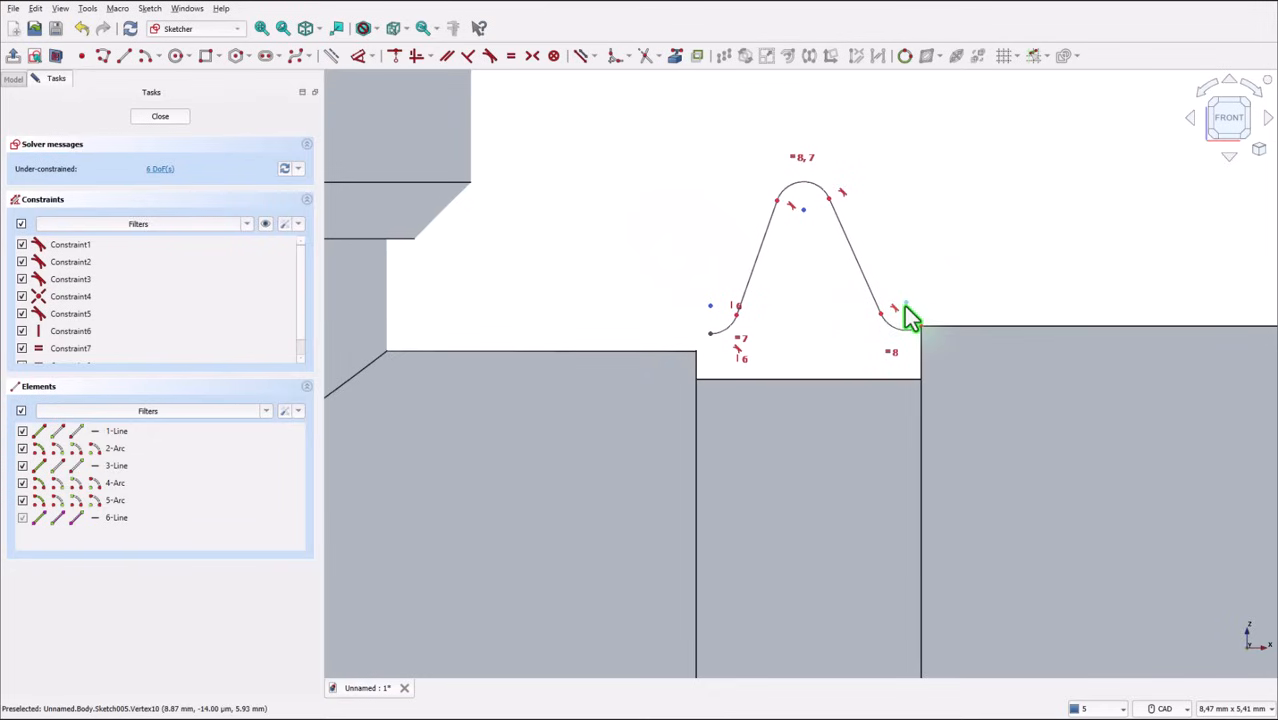
- Shift the right lower arc's centre toward the shoulder and constrain it vertically above the arc's endpoint on the projected corner
drag(908, 316, 920, 322)
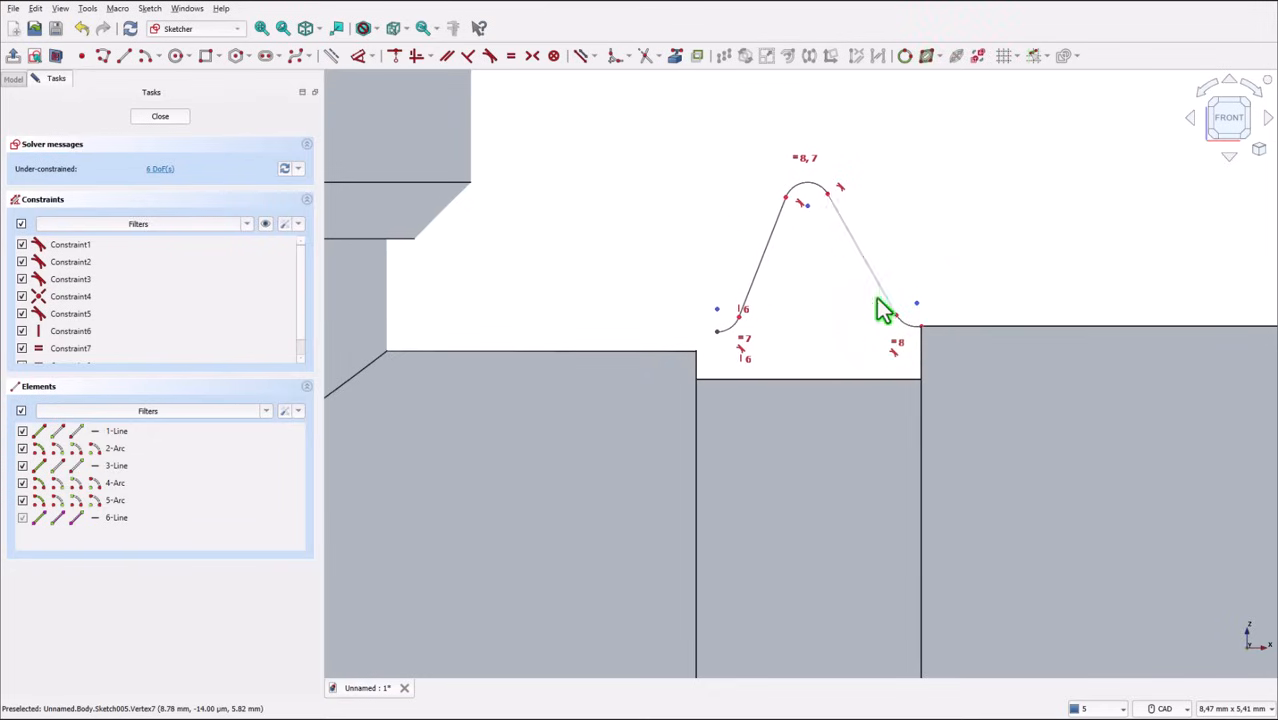
click(420, 56)
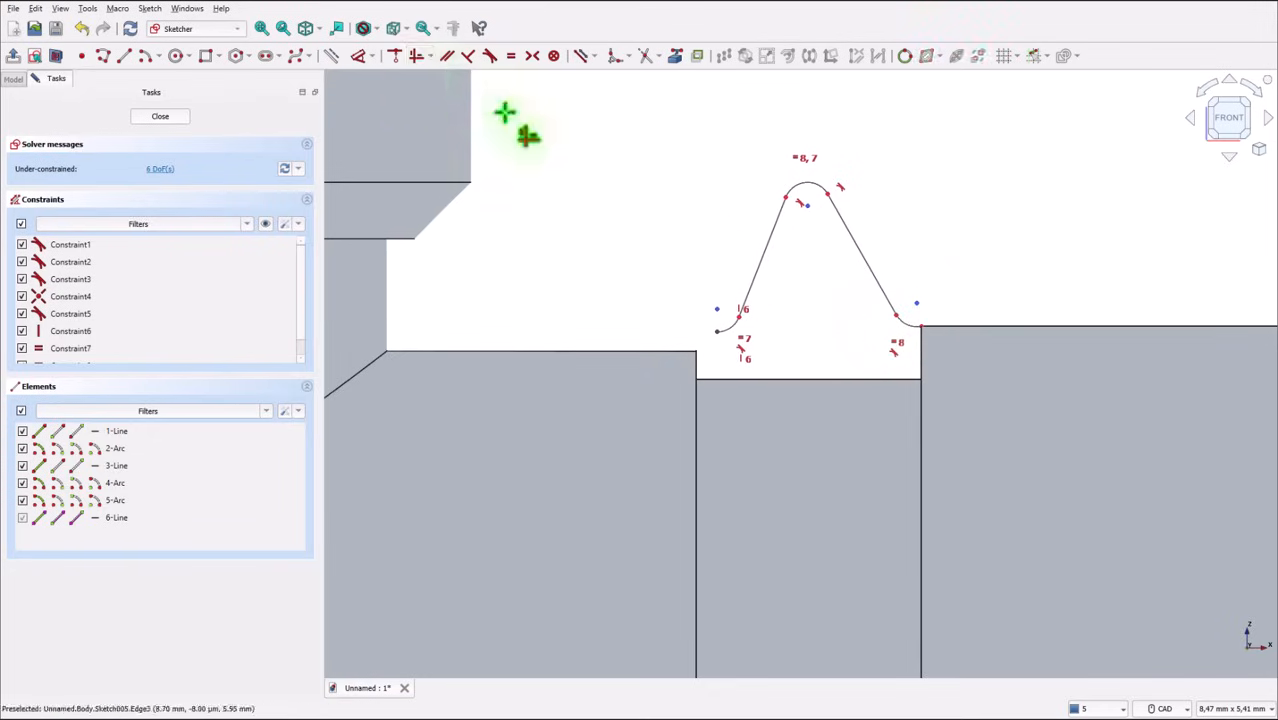
click(917, 304)
click(920, 325)
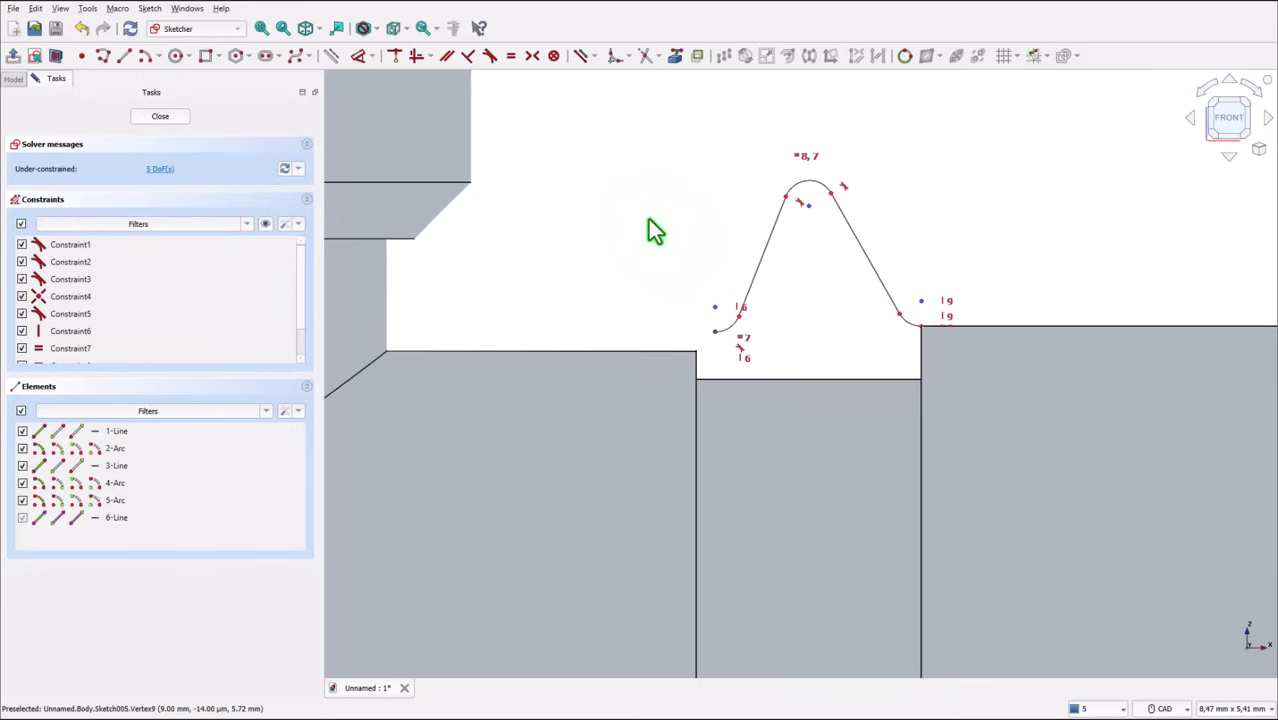
- Constrain the left lower arc's free end horizontally level with the right lower arc's end on the projected corner
click(720, 332)
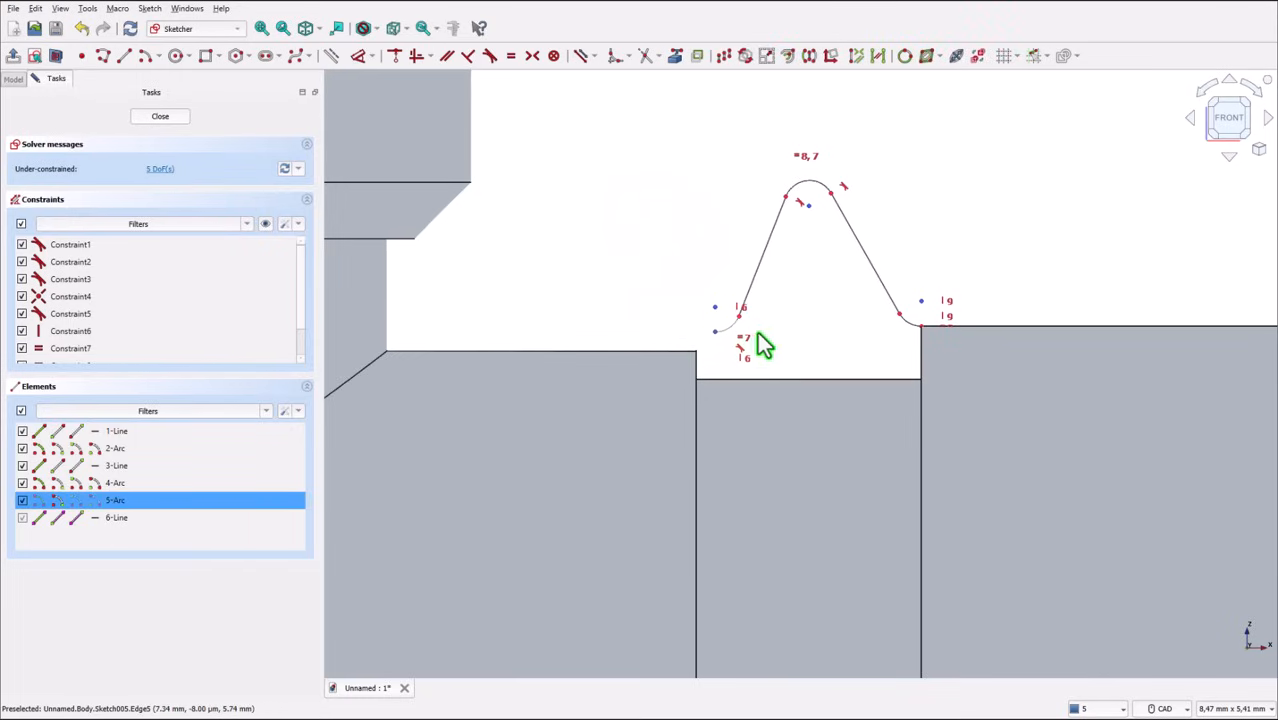
click(916, 324)
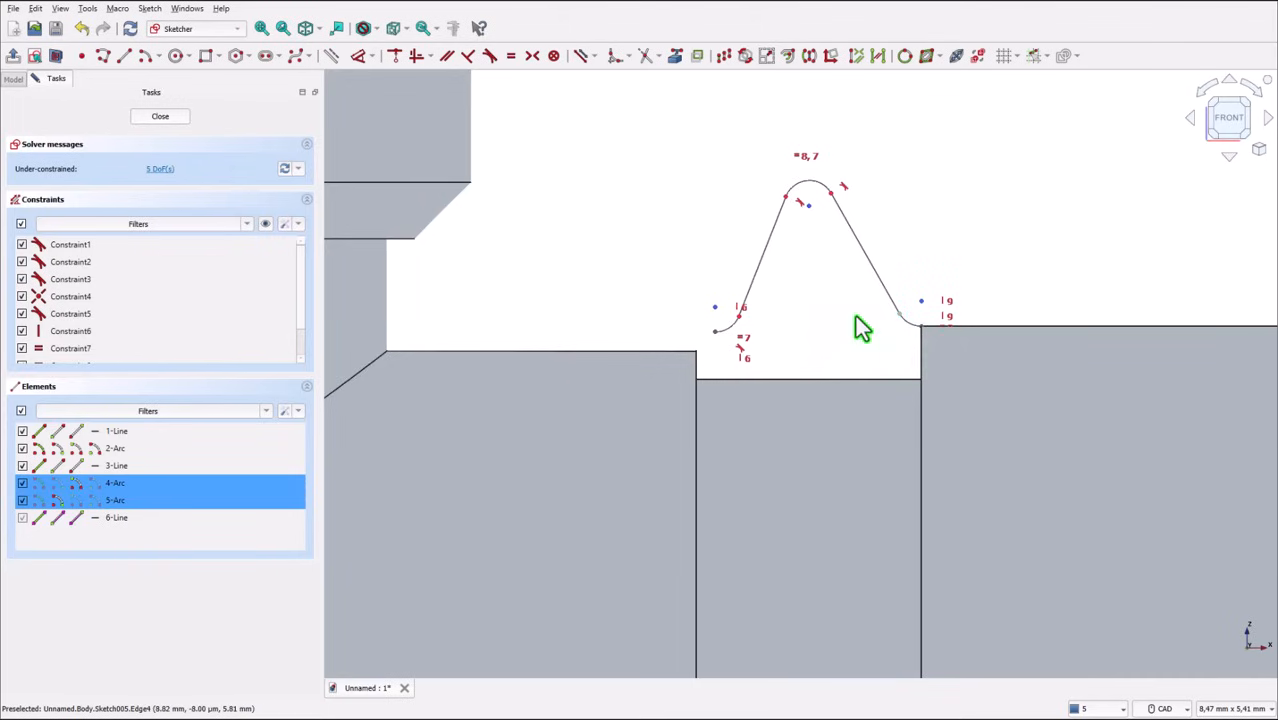
key(e)
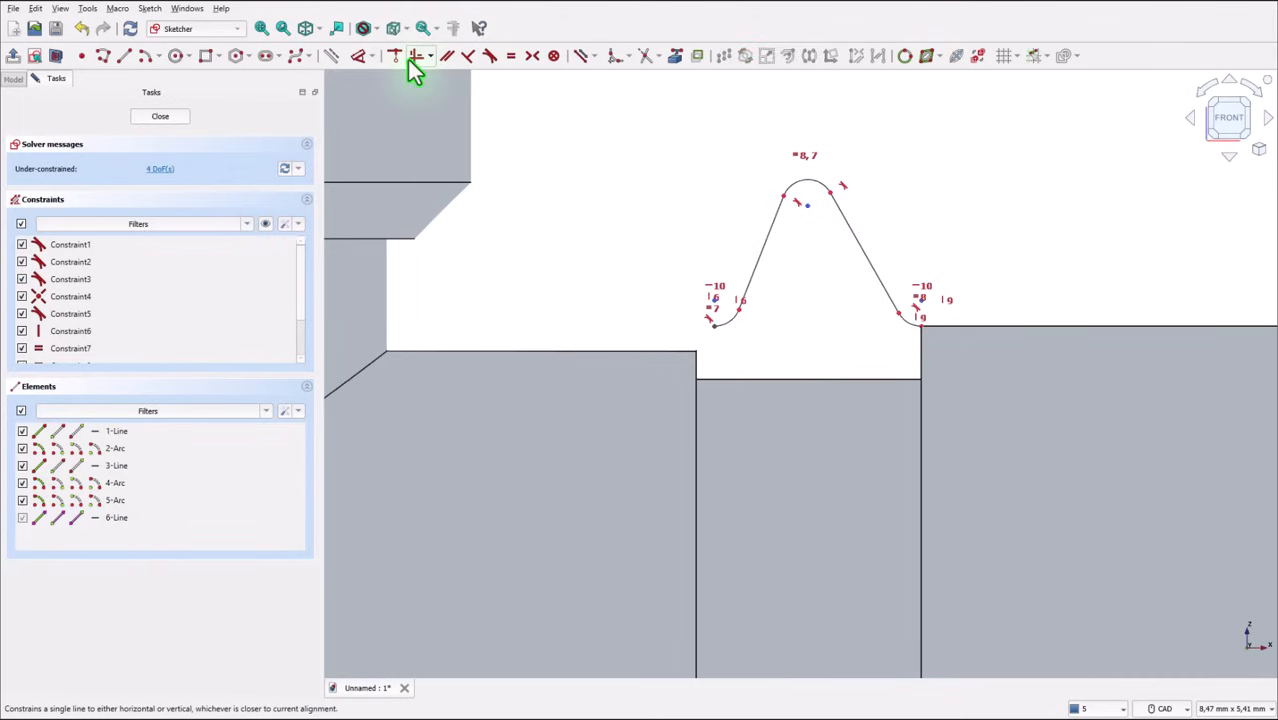
- Close the tooth profile with a straight base line between the free ends of the two lower arcs
click(124, 56)
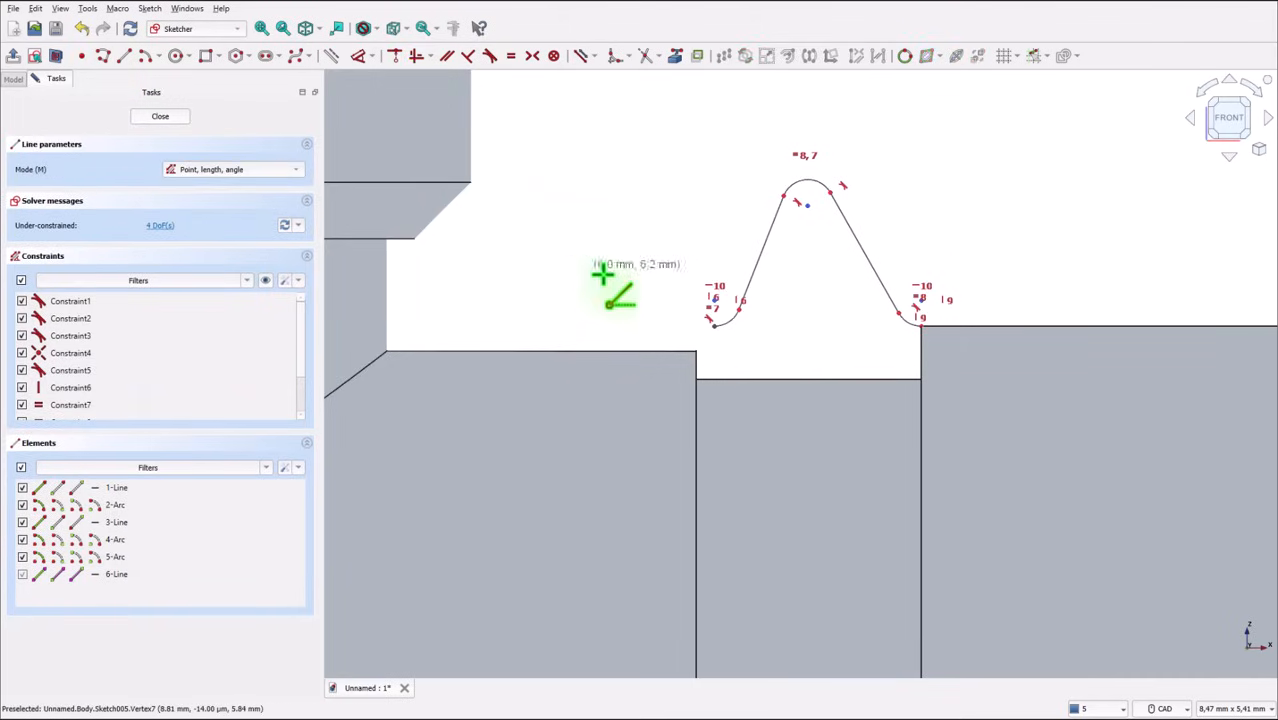
click(712, 328)
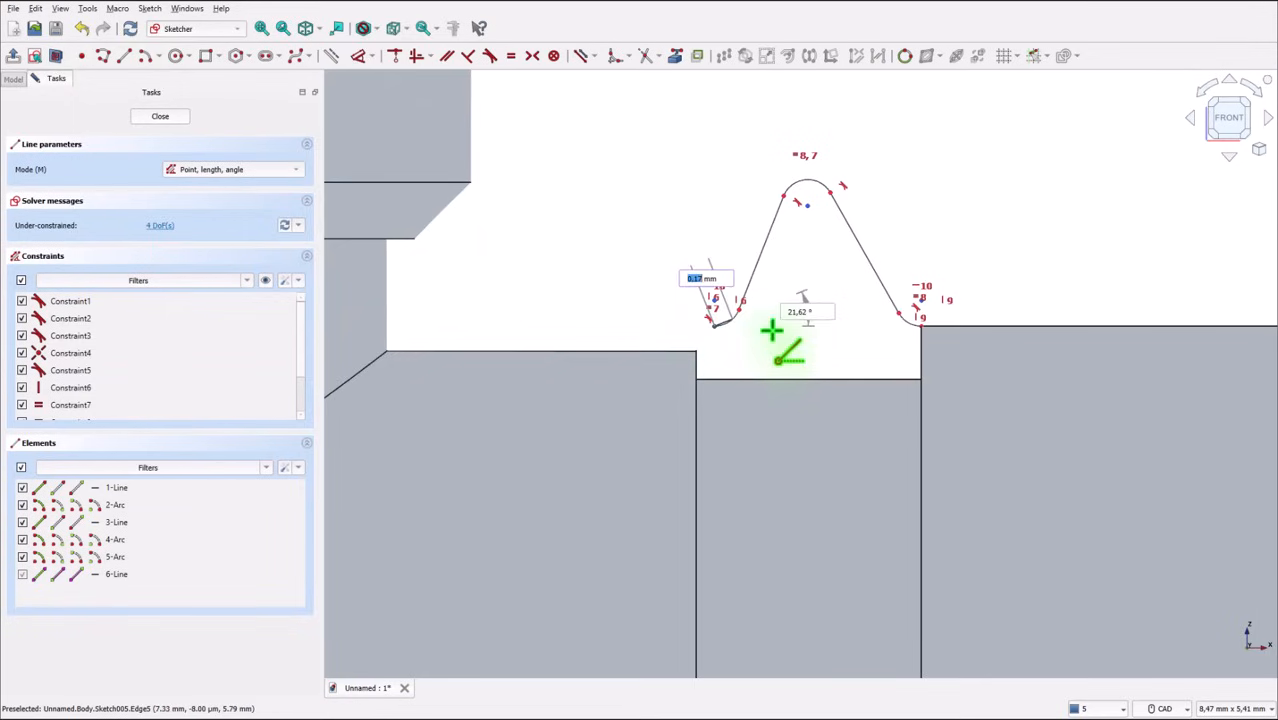
click(919, 325)
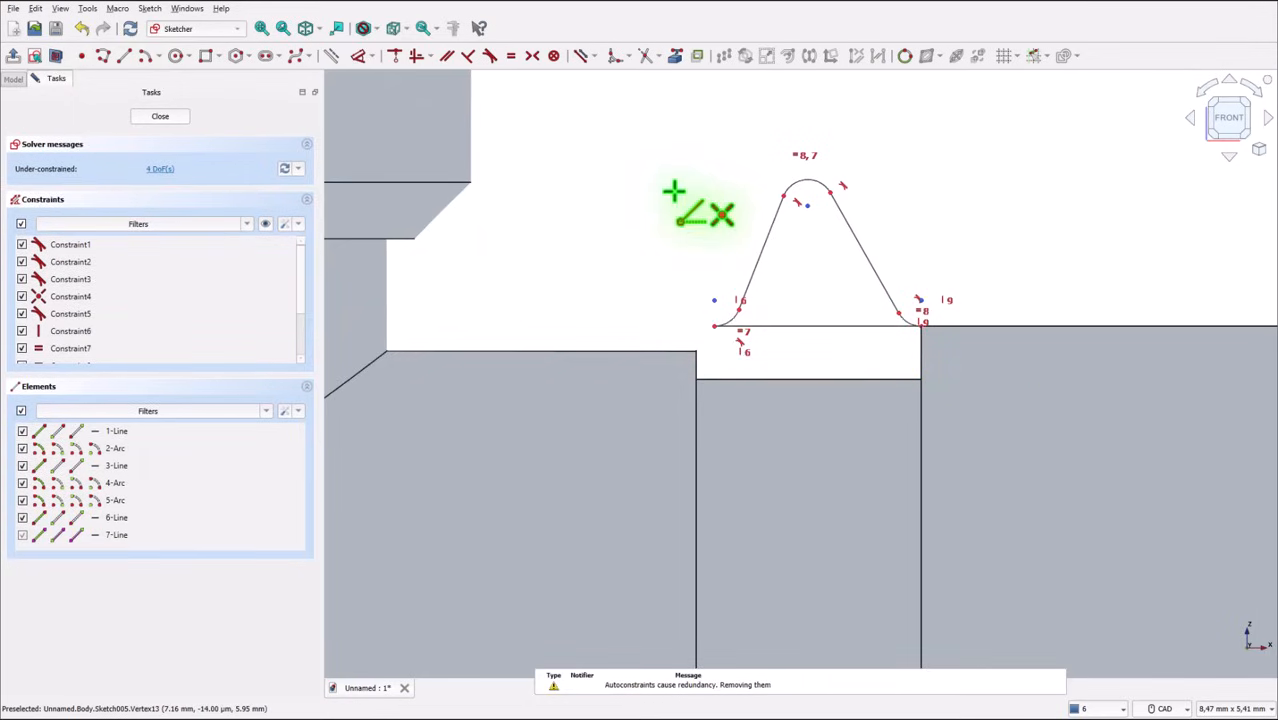
key(Escape)
- Constrain the left and right flank lines of the tooth profile to equal length
click(780, 218)
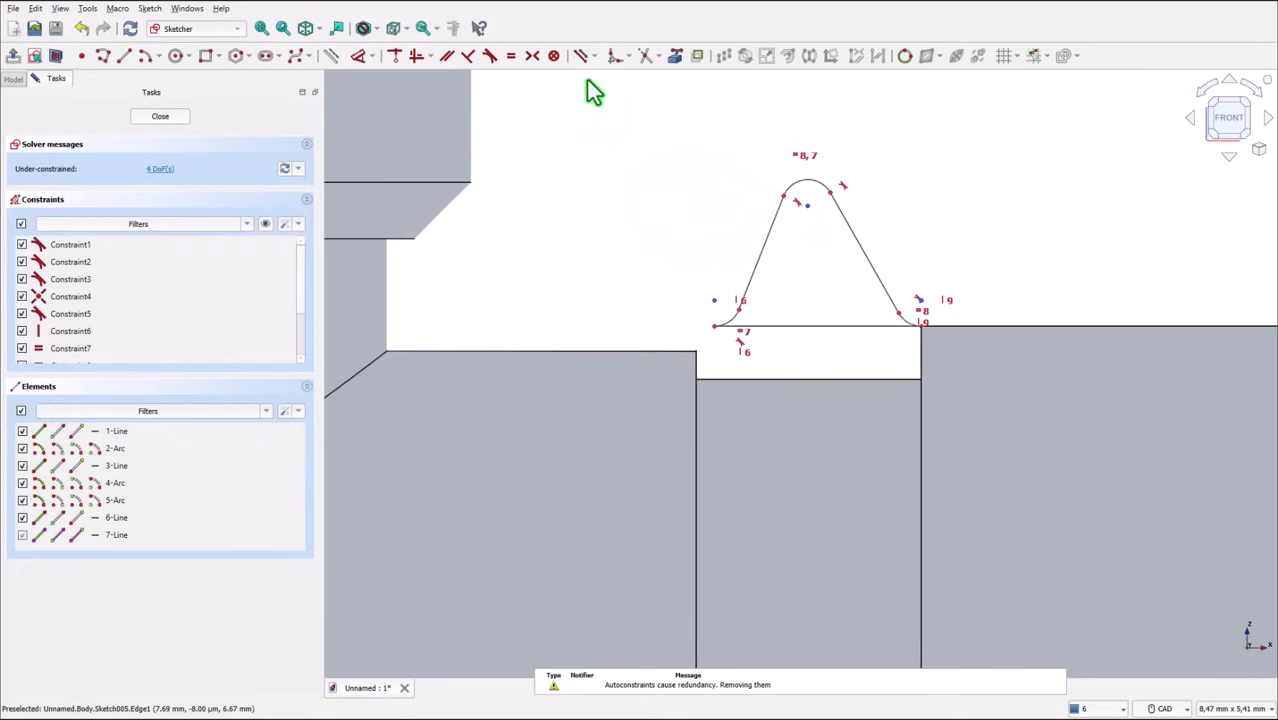
click(510, 56)
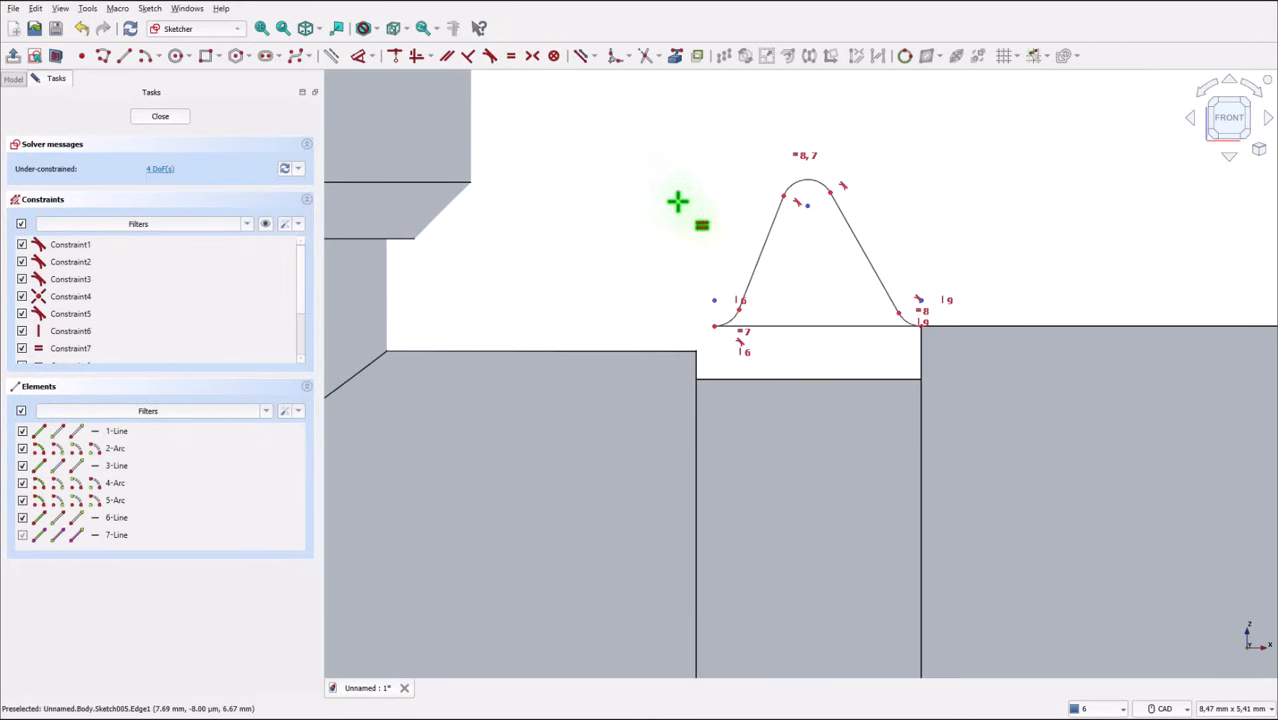
click(752, 262)
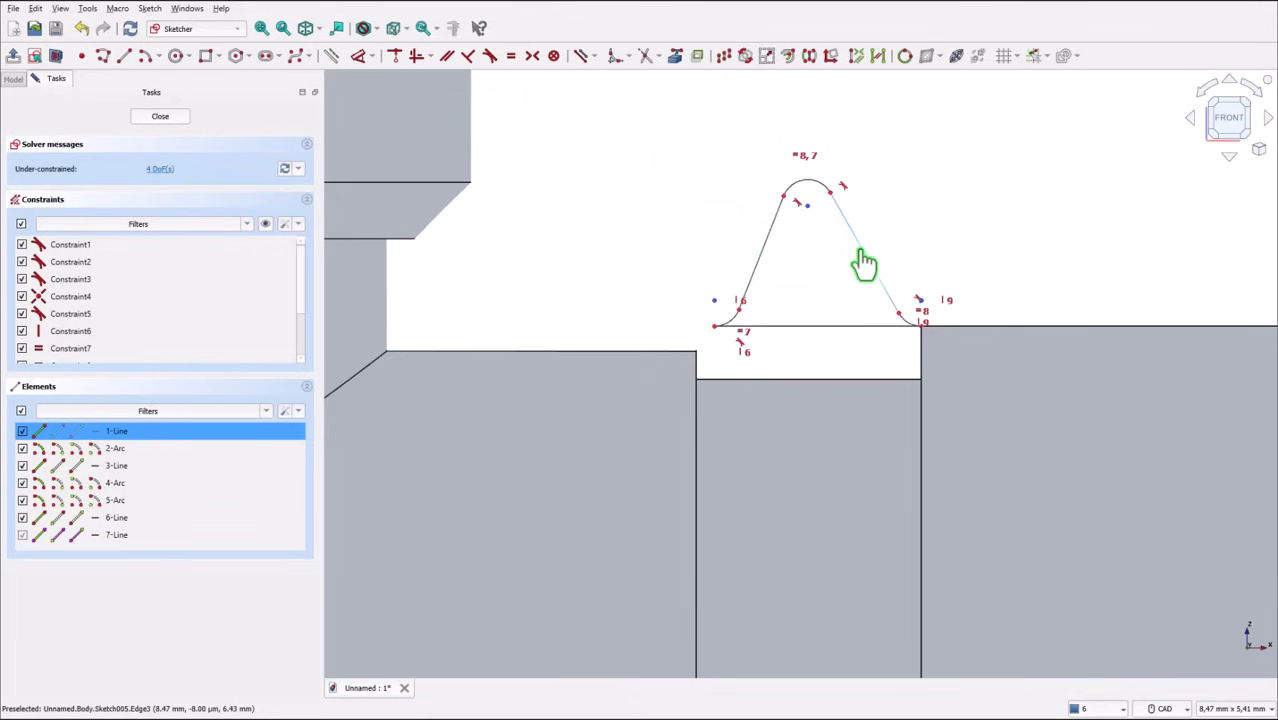
click(862, 258)
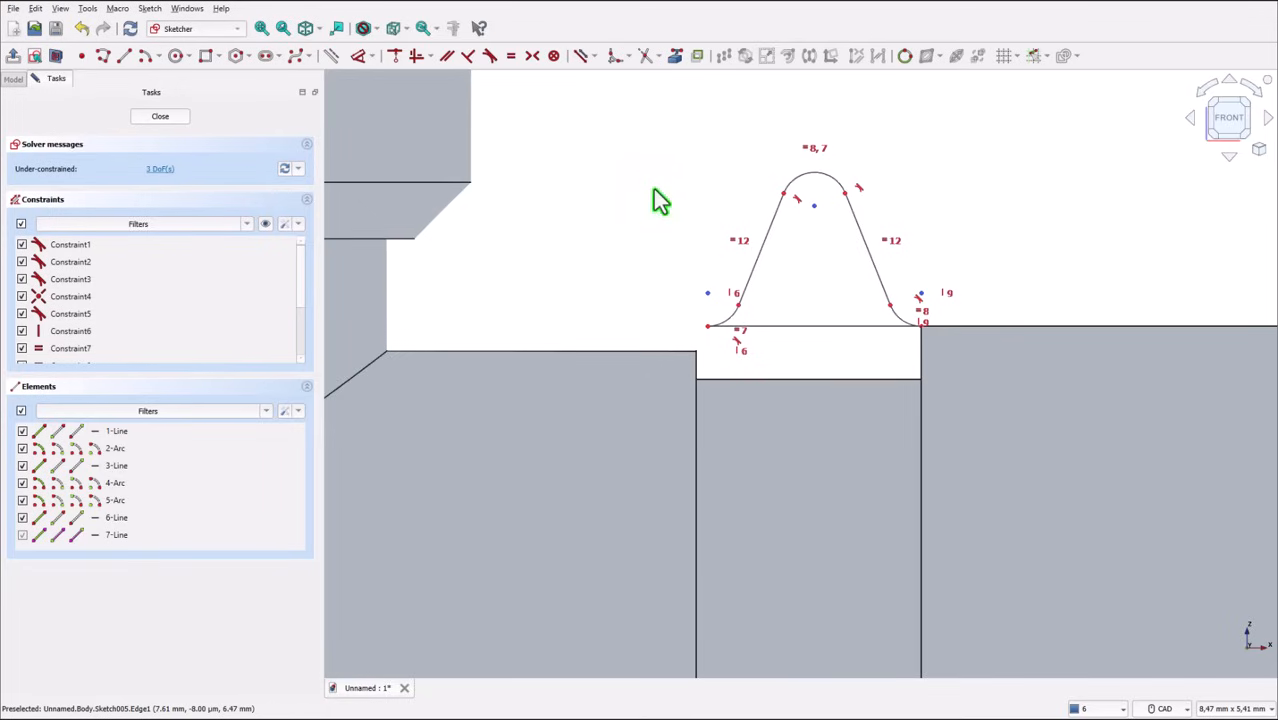
- Shrink the profile by pulling the crest arc's centre down toward the shoulder, and dimension the base line to 1.337 mm
click(816, 206)
drag(816, 206, 836, 245)
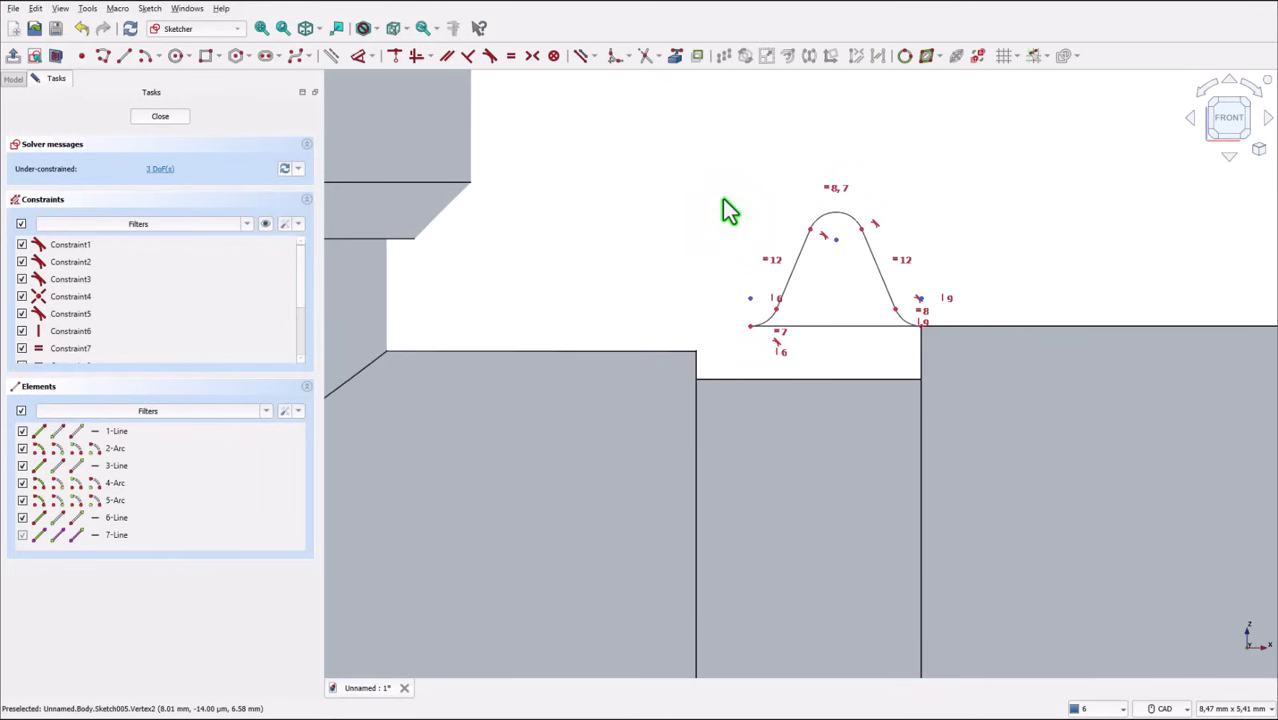
click(358, 55)
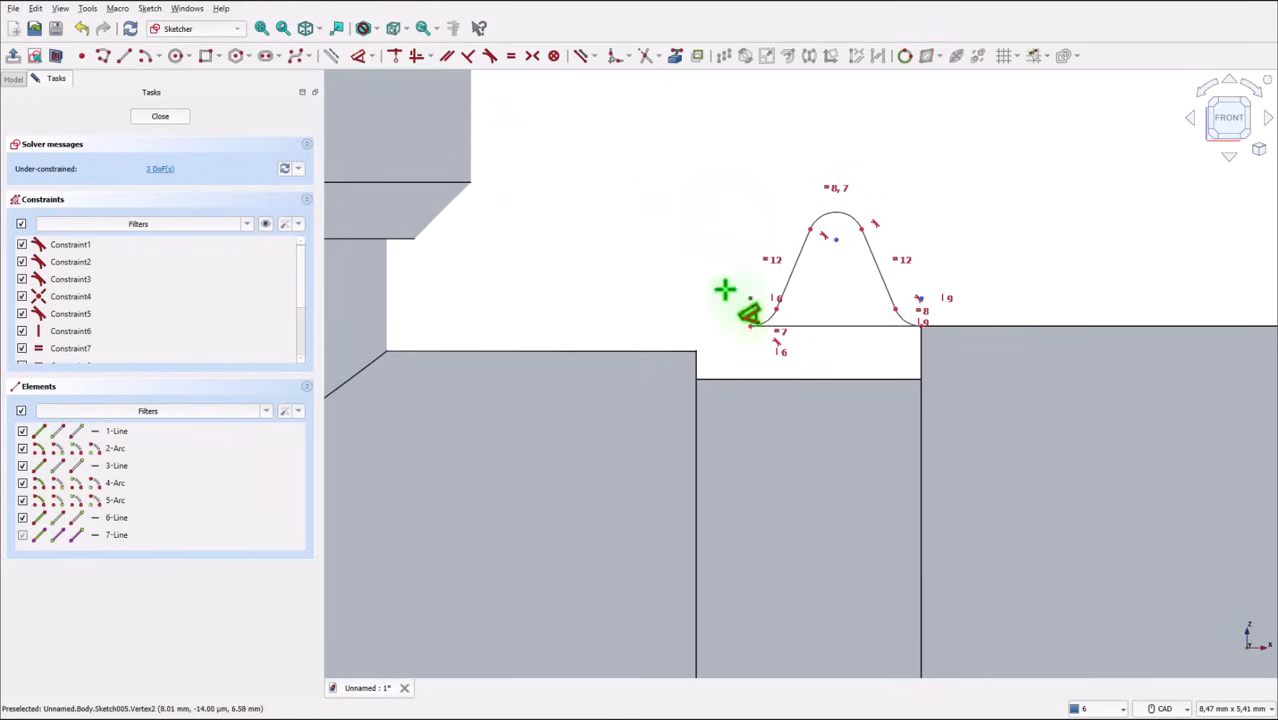
click(836, 330)
click(832, 362)
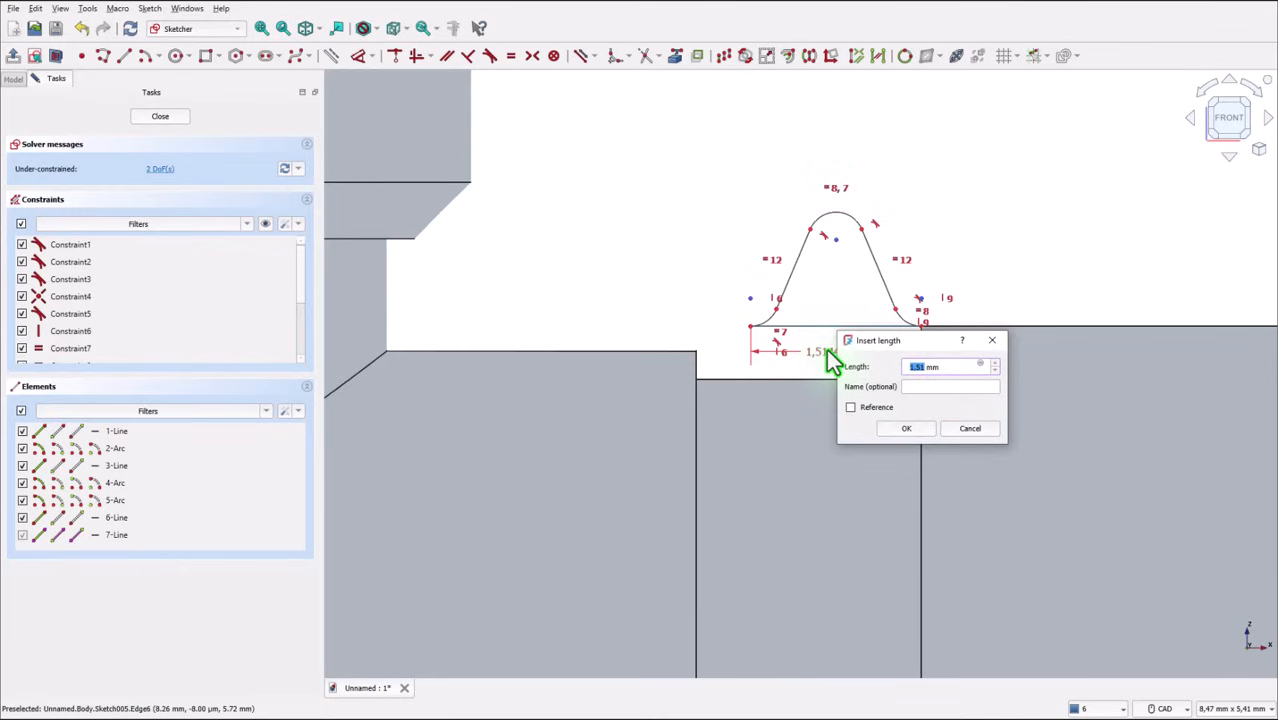
text(1,337)
click(882, 430)
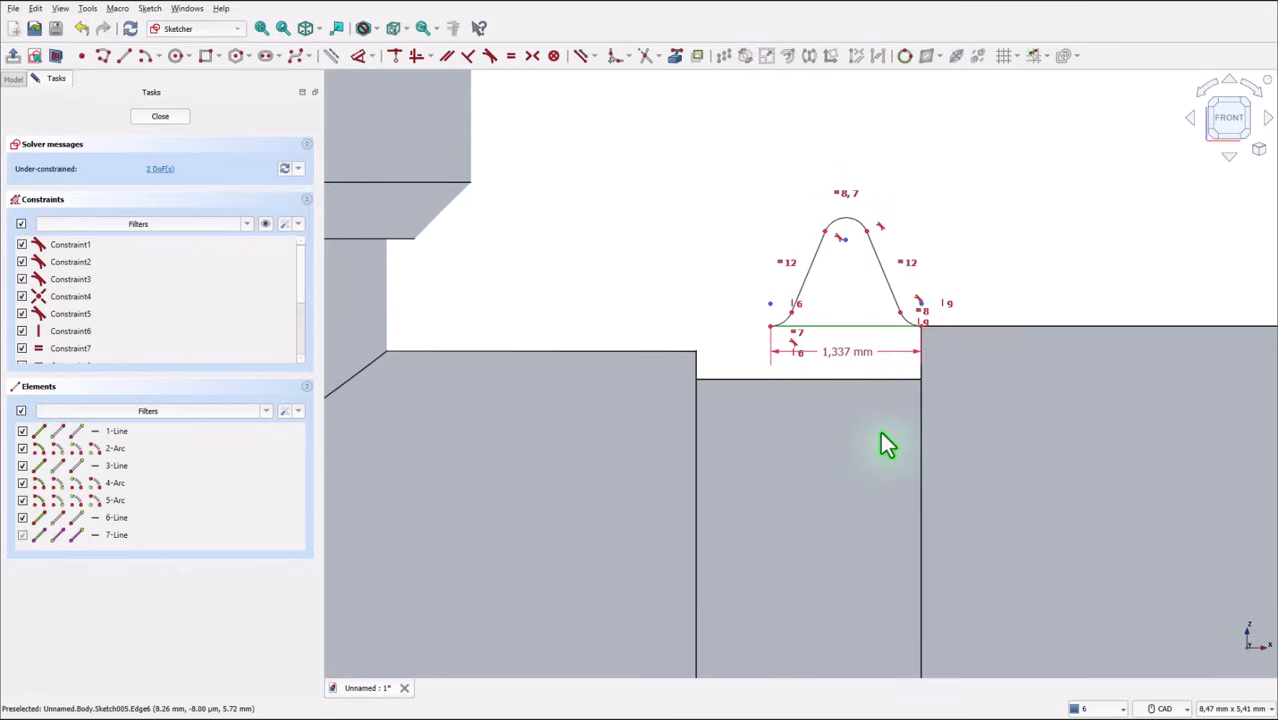
- Dimension the angle between the two flank lines of the profile to 55°
key(i)
click(880, 277)
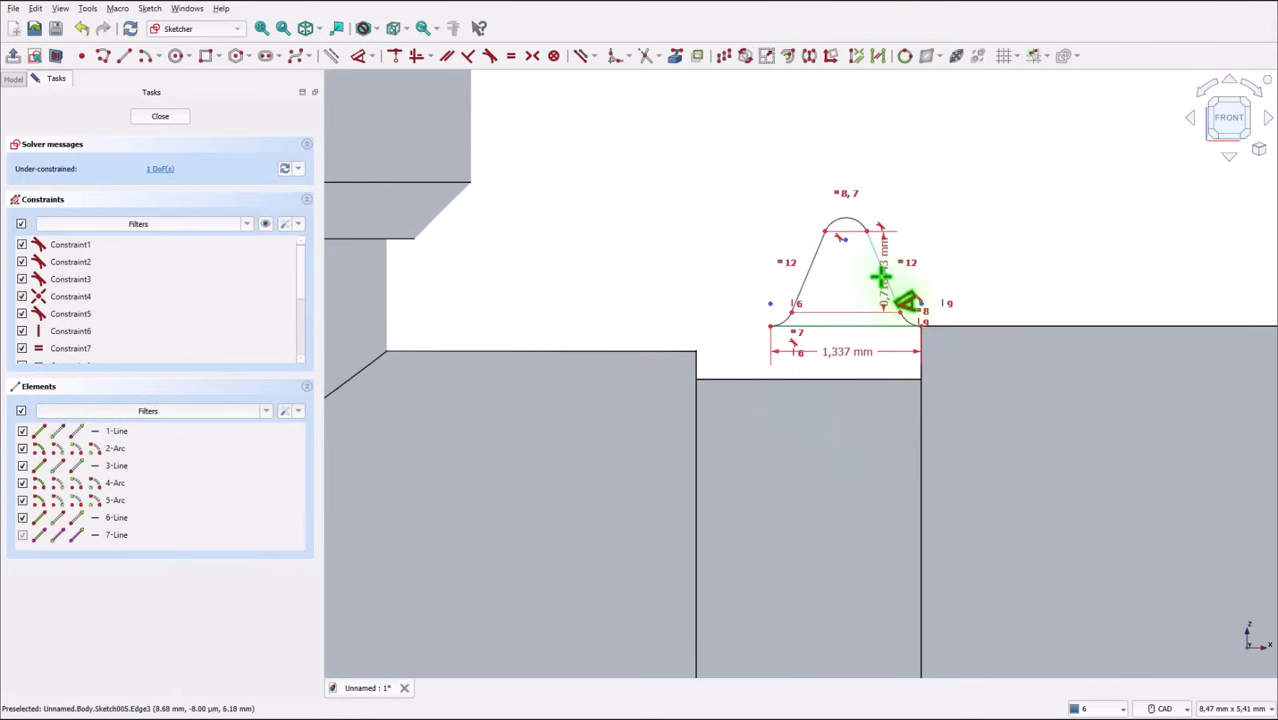
click(880, 268)
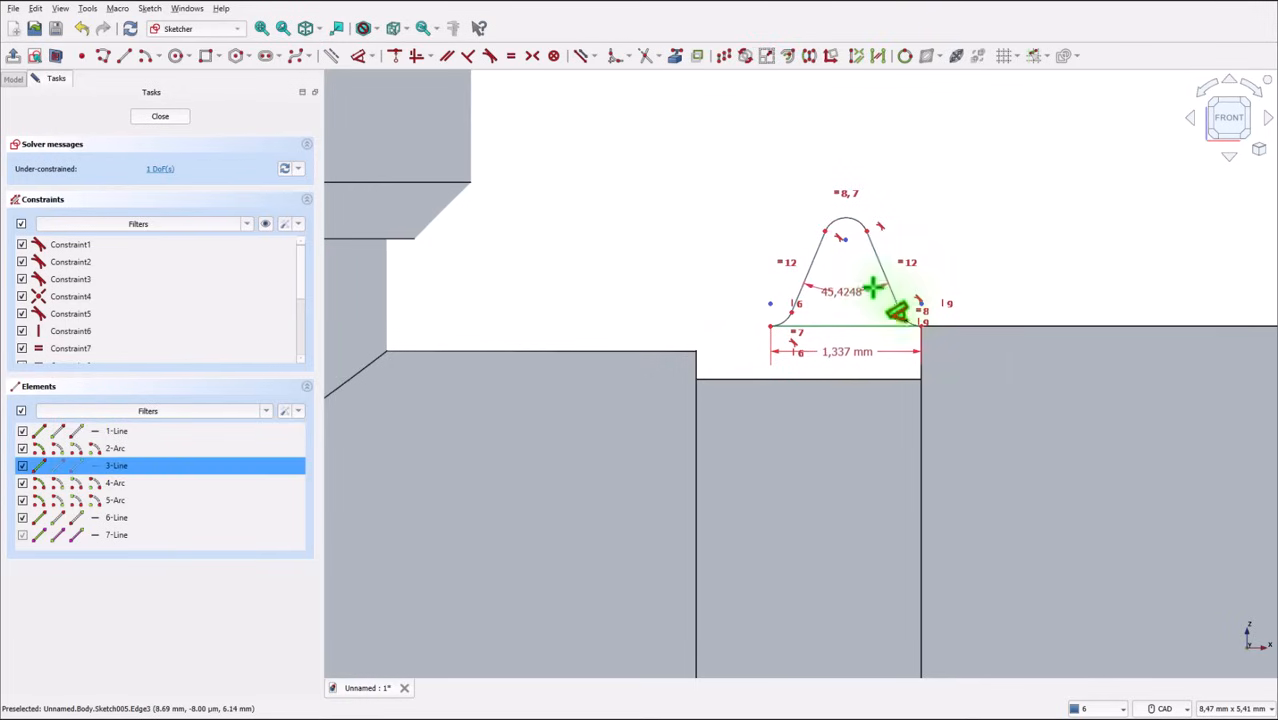
click(845, 428)
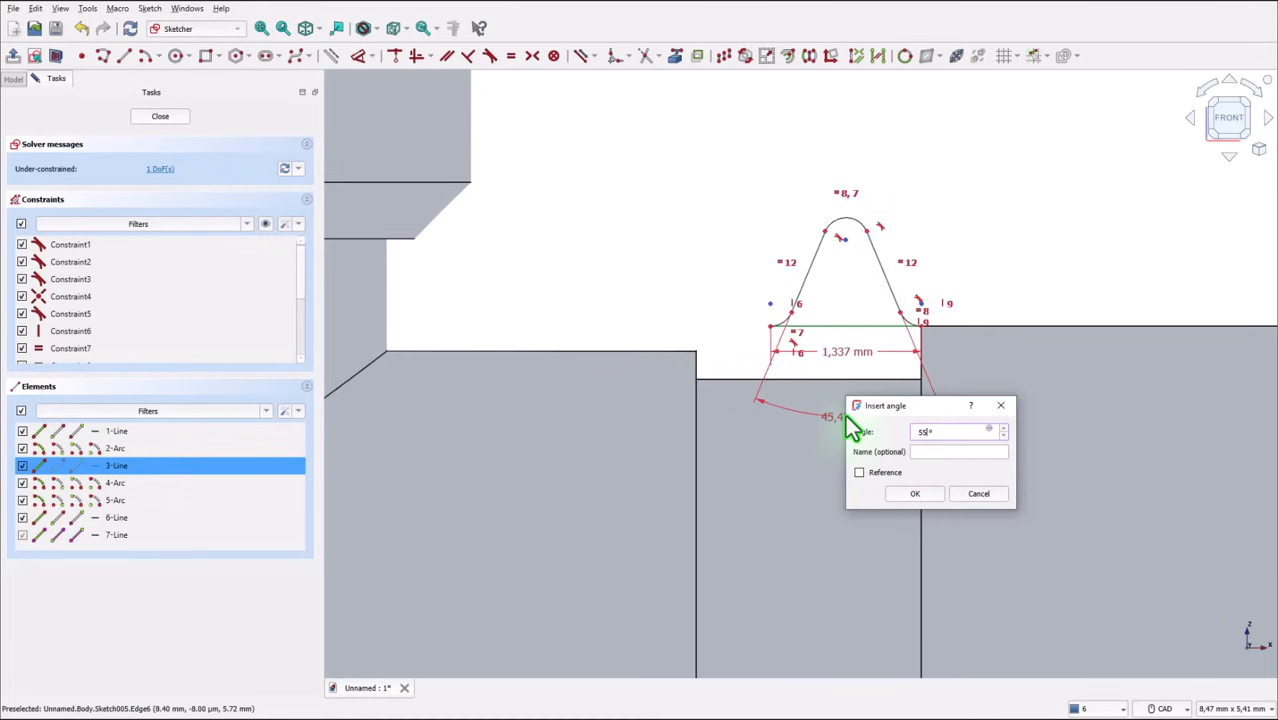
key(Return)
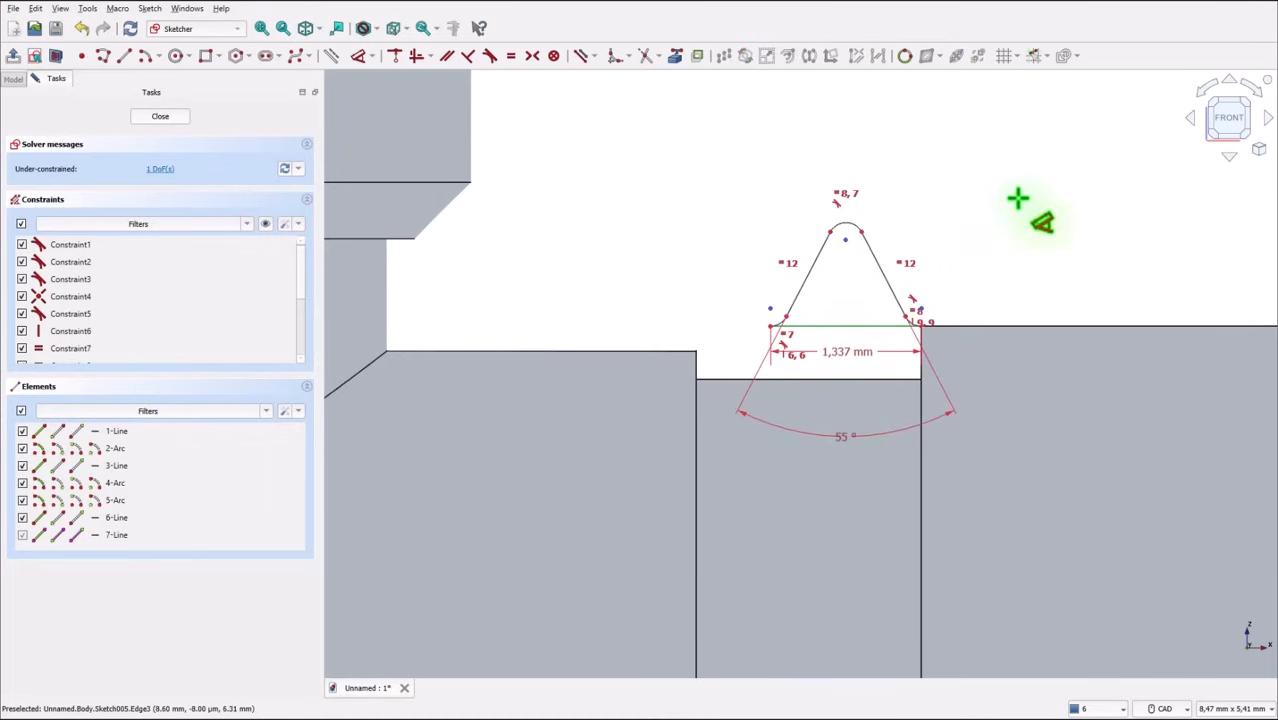
click(849, 222)
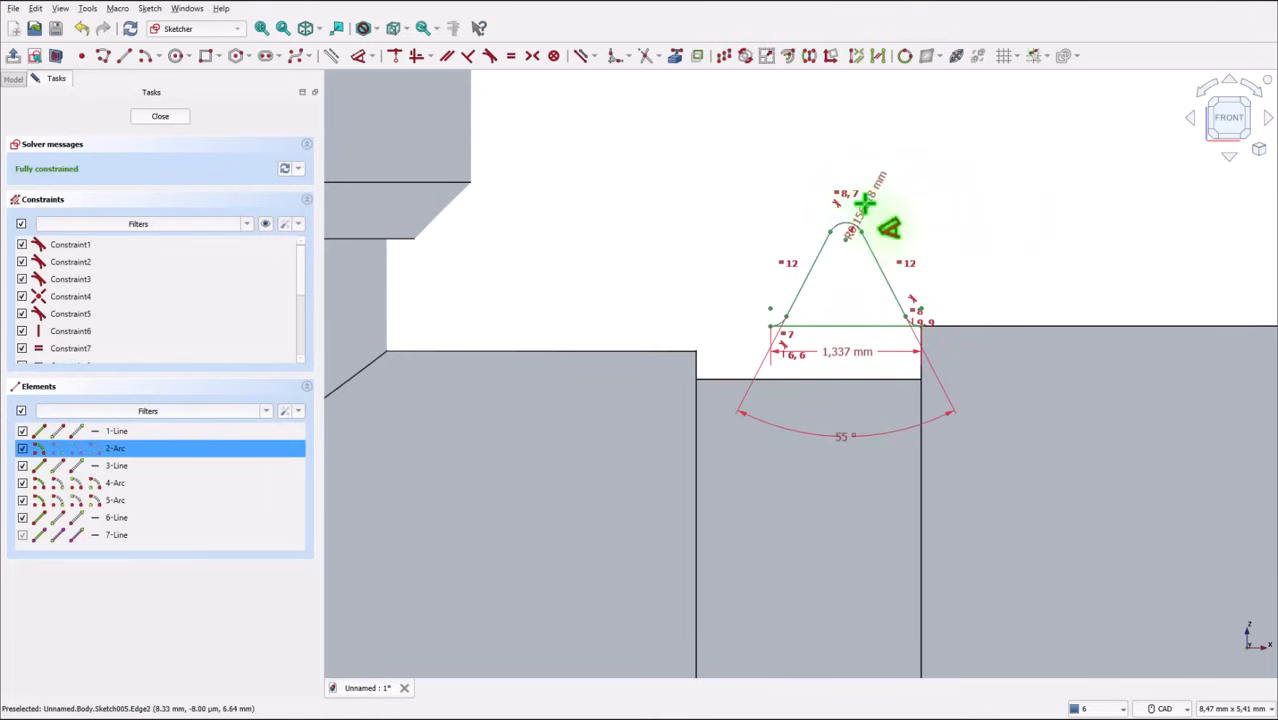
click(897, 178)
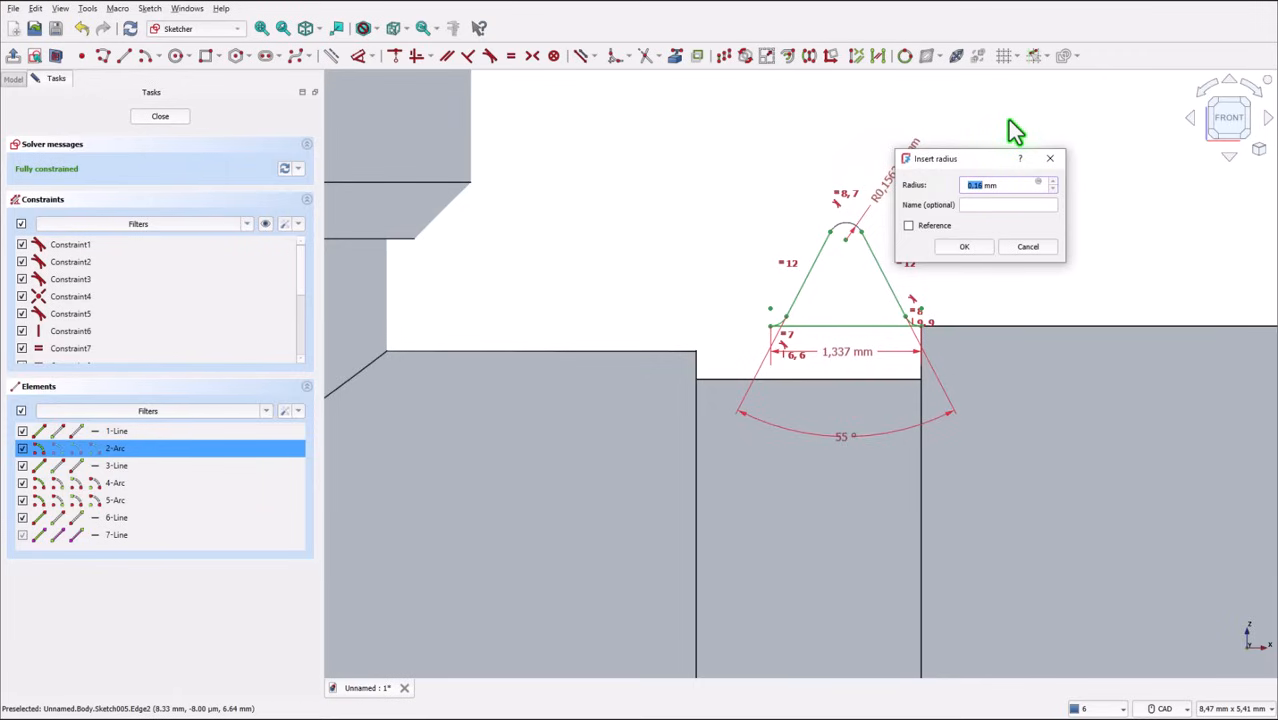
key(BackSpace)
text(0,)
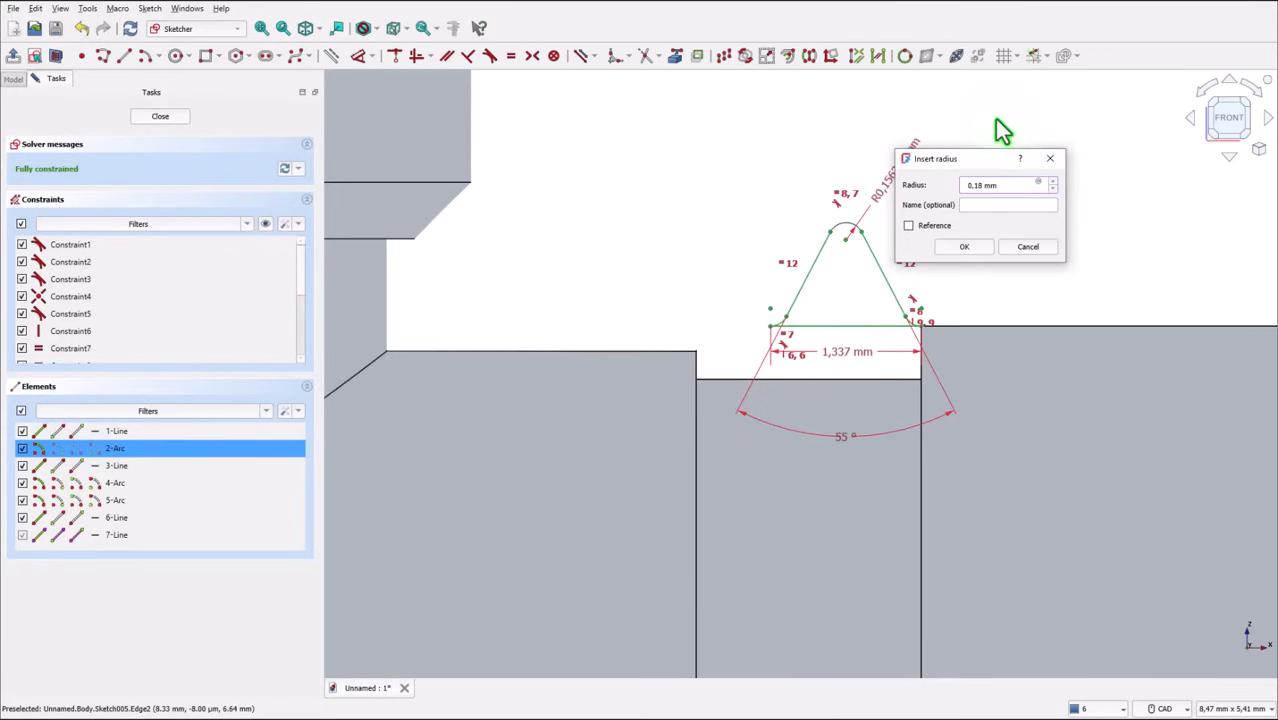
key(Escape)
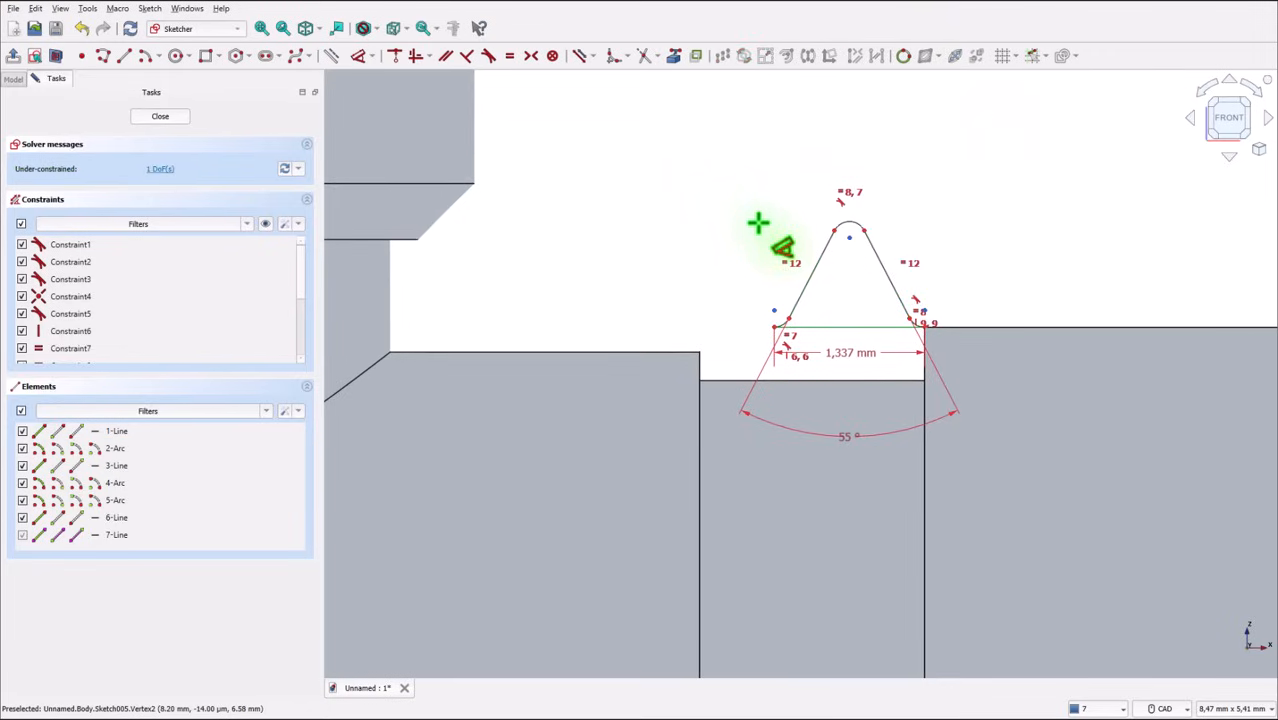
- Set the vertical distance from the crest arc's centre to the base line to 0.6725 mm and finish the sketch
click(850, 237)
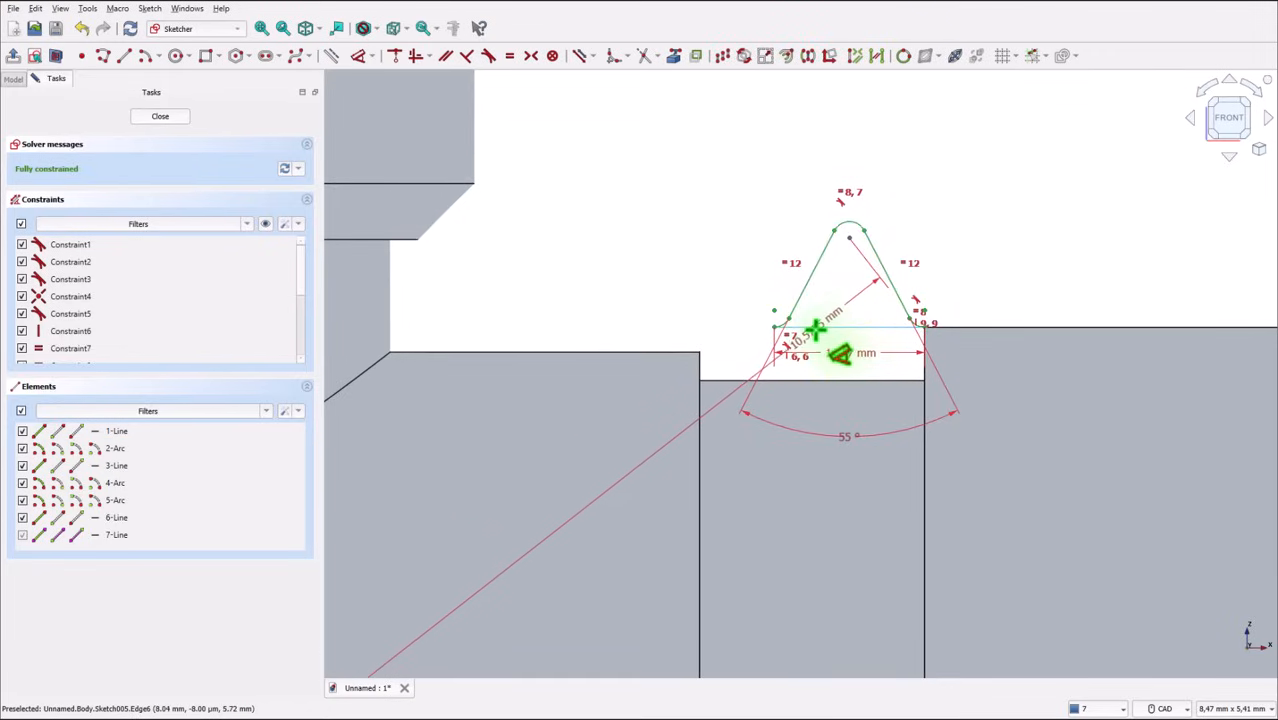
click(819, 324)
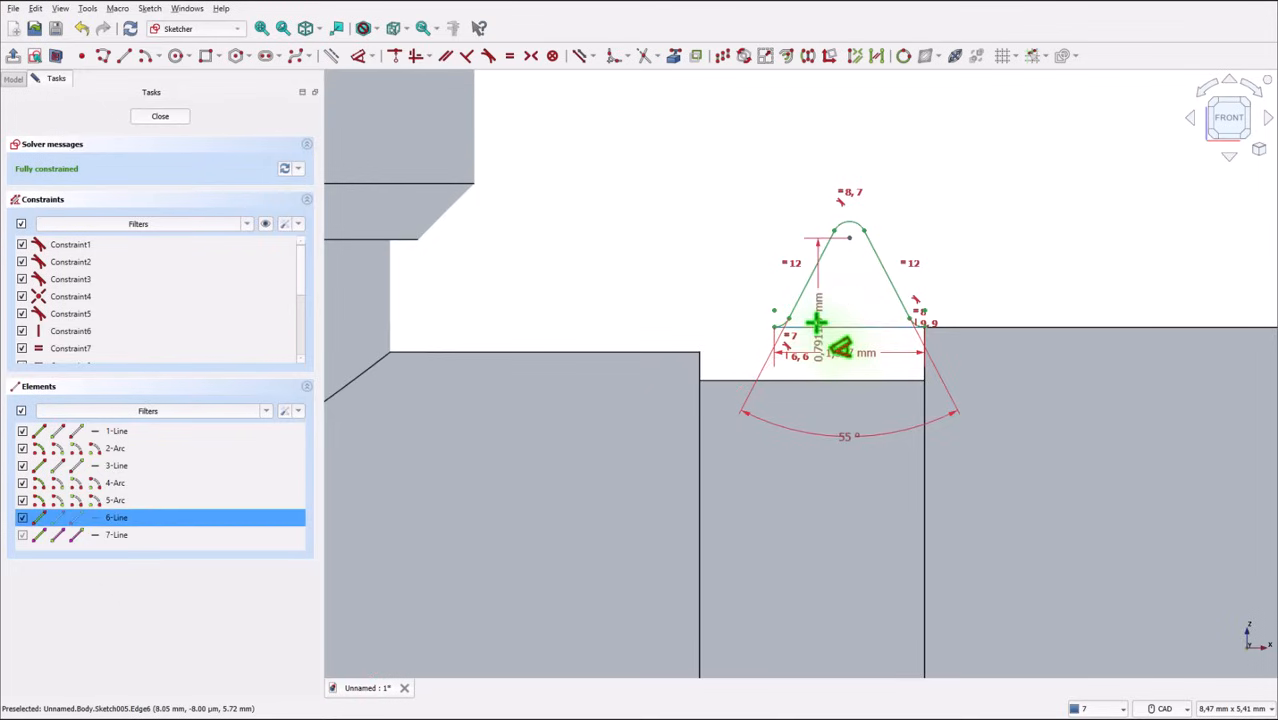
click(716, 277)
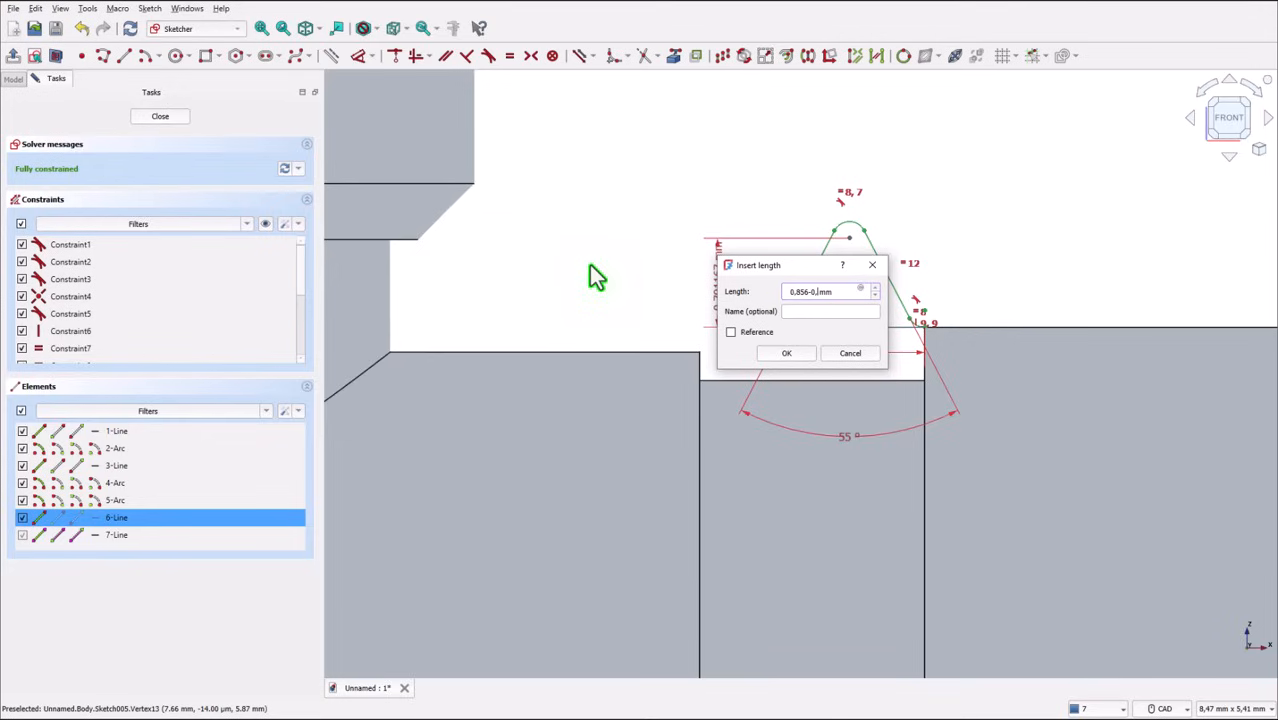
text(35)
click(786, 353)
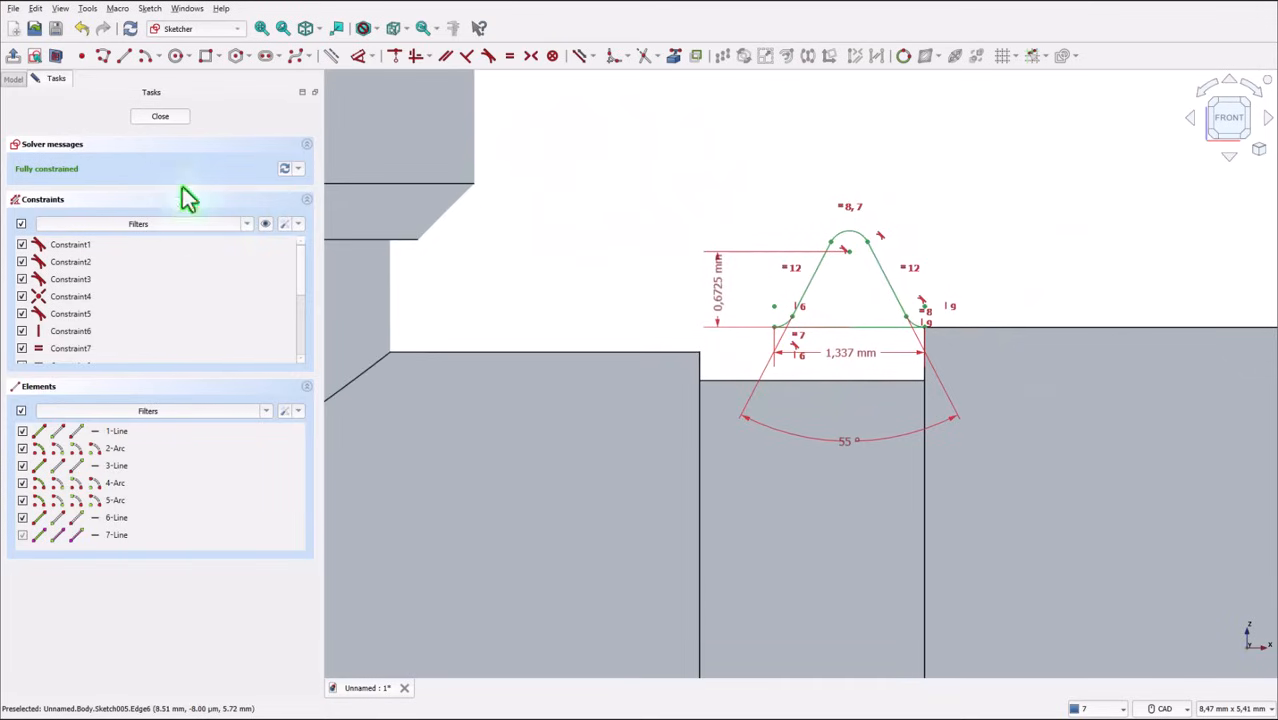
click(163, 116)
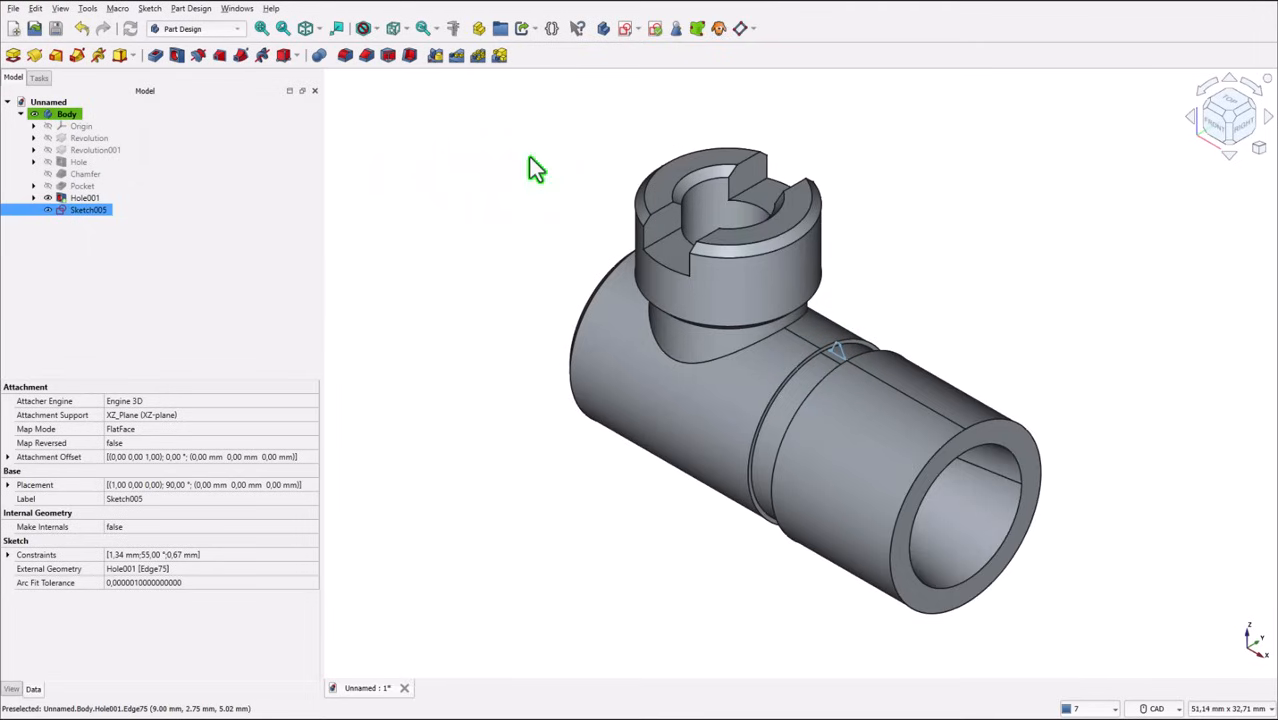
- Create an additive helix from the tooth profile sketch and set its axis to the Base X axis
middle_drag(499, 79, 458, 82)
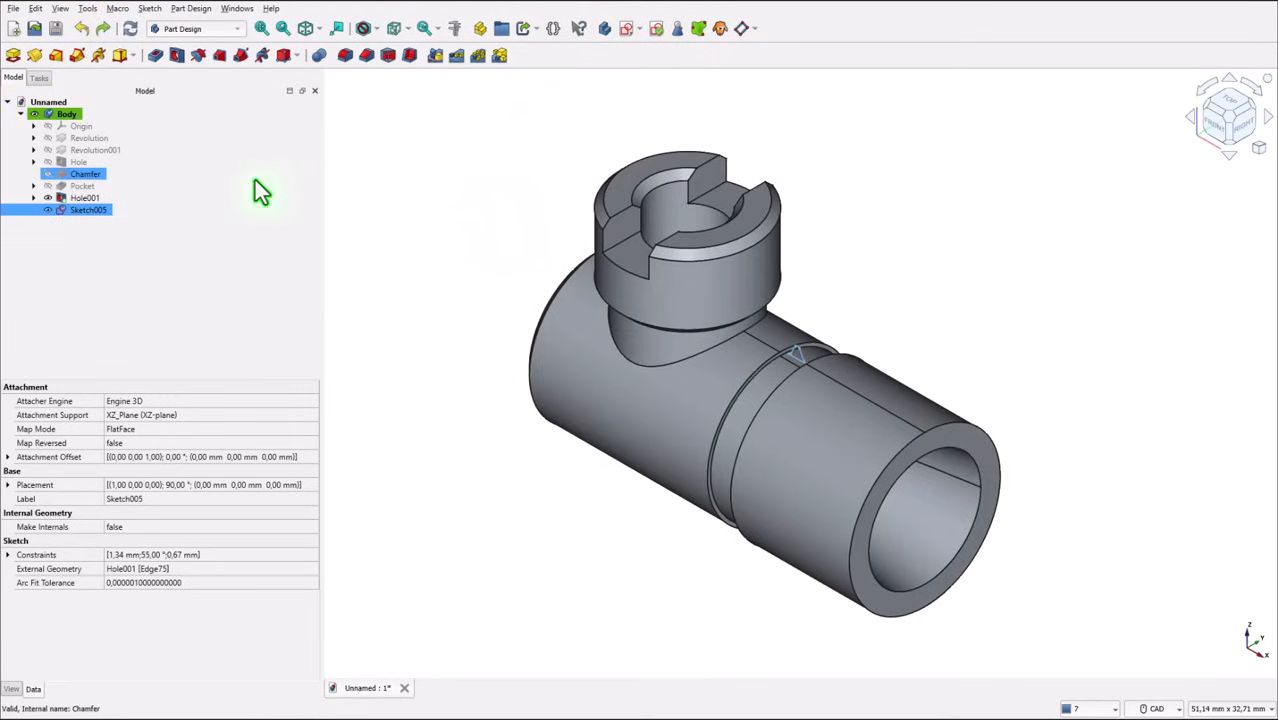
click(412, 131)
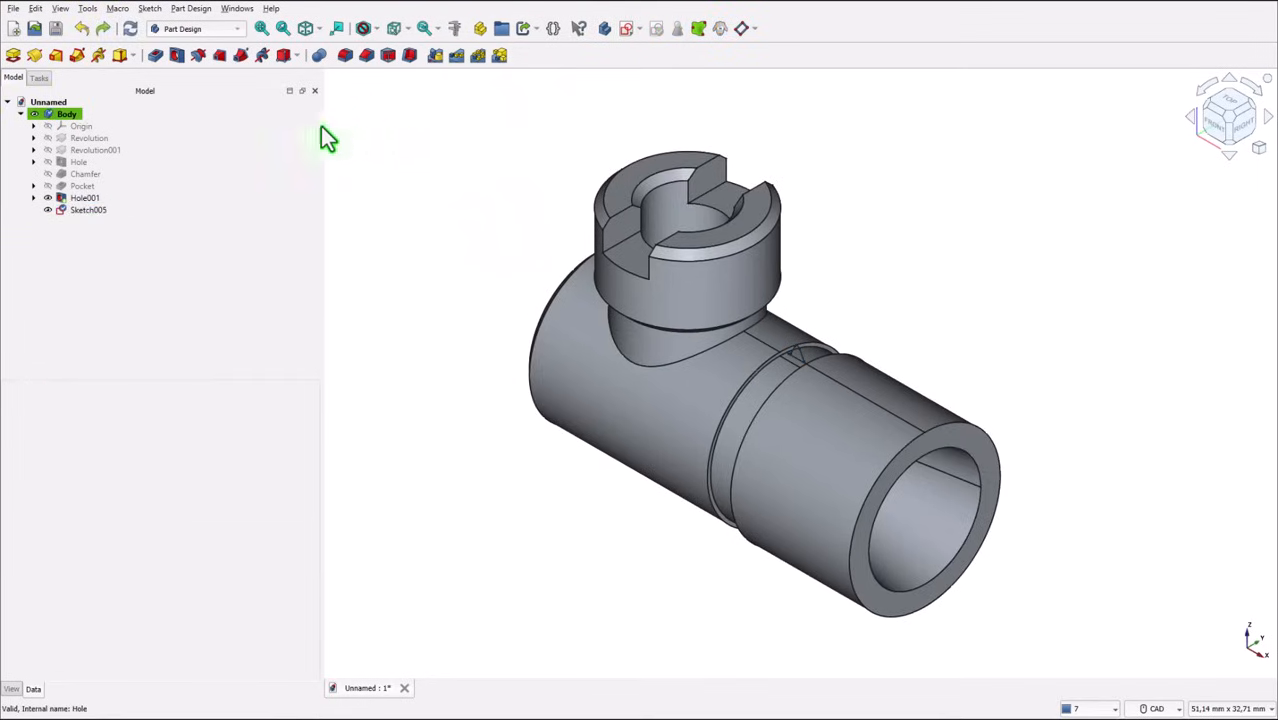
click(98, 56)
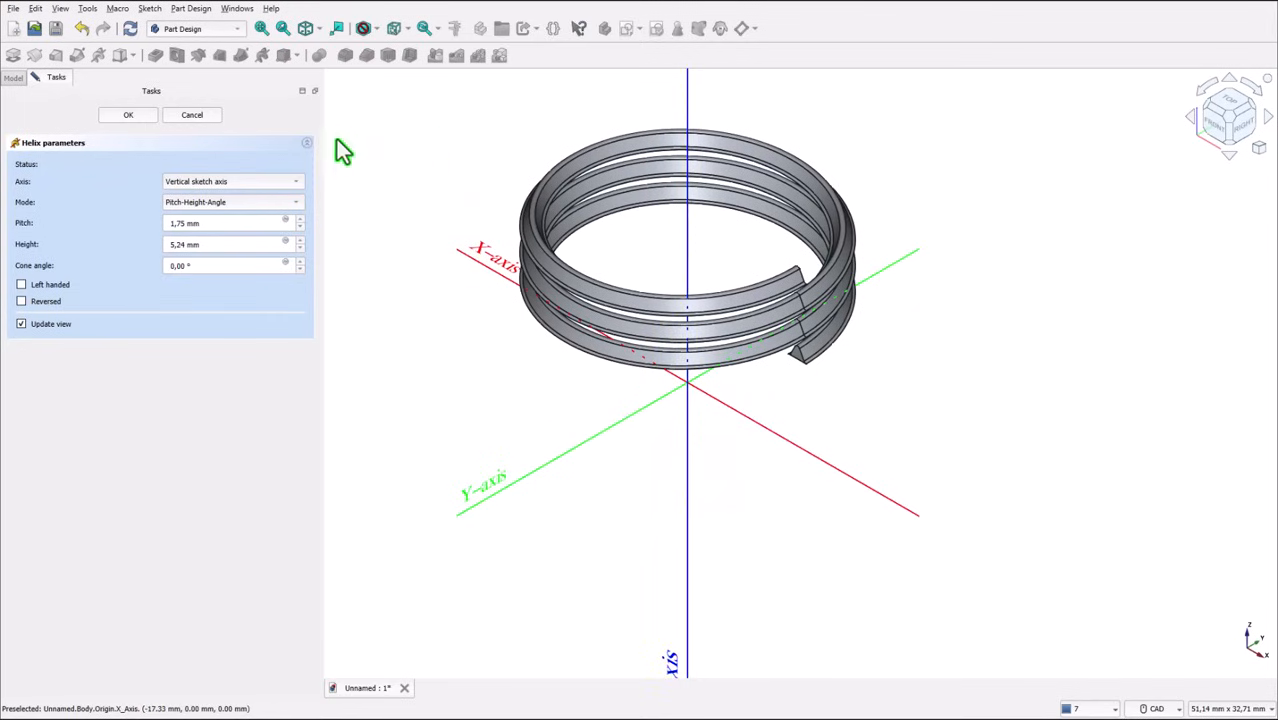
click(277, 191)
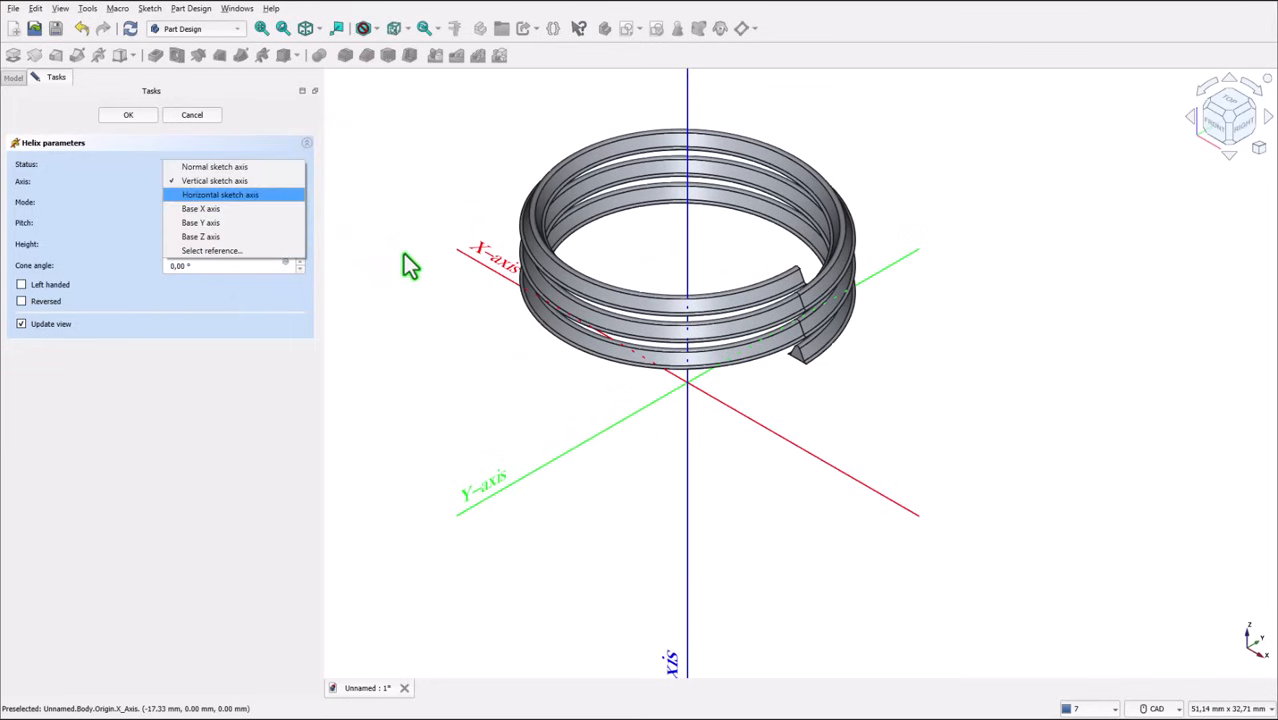
click(211, 210)
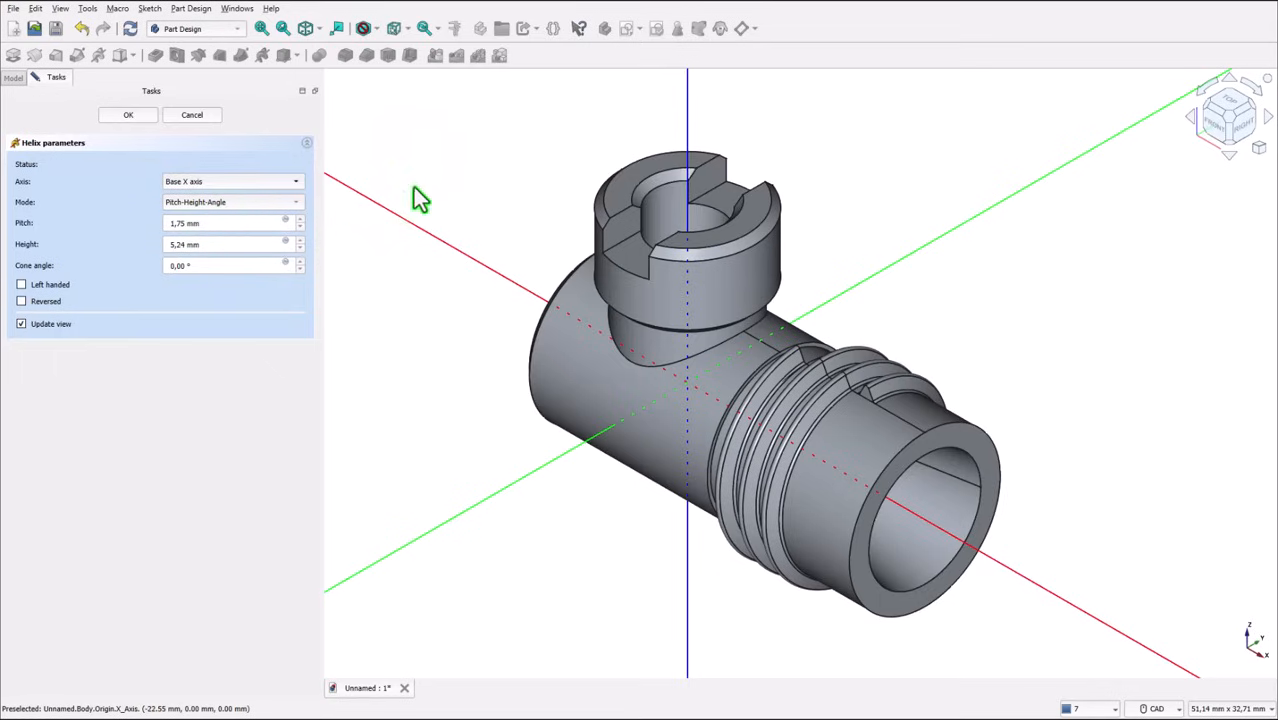
- Set the thread helix's pitch to 1.377 mm and its height to 15 mm, and finish the helix
drag(200, 224, 143, 224)
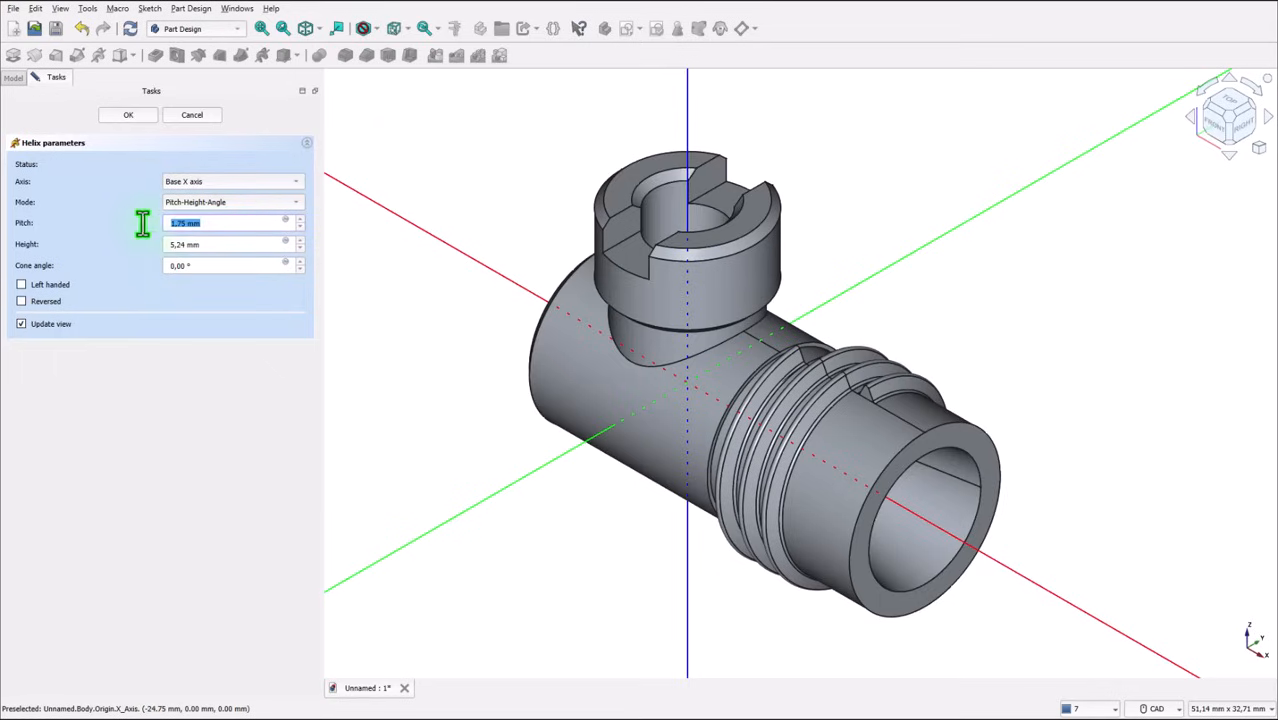
text(1,377)
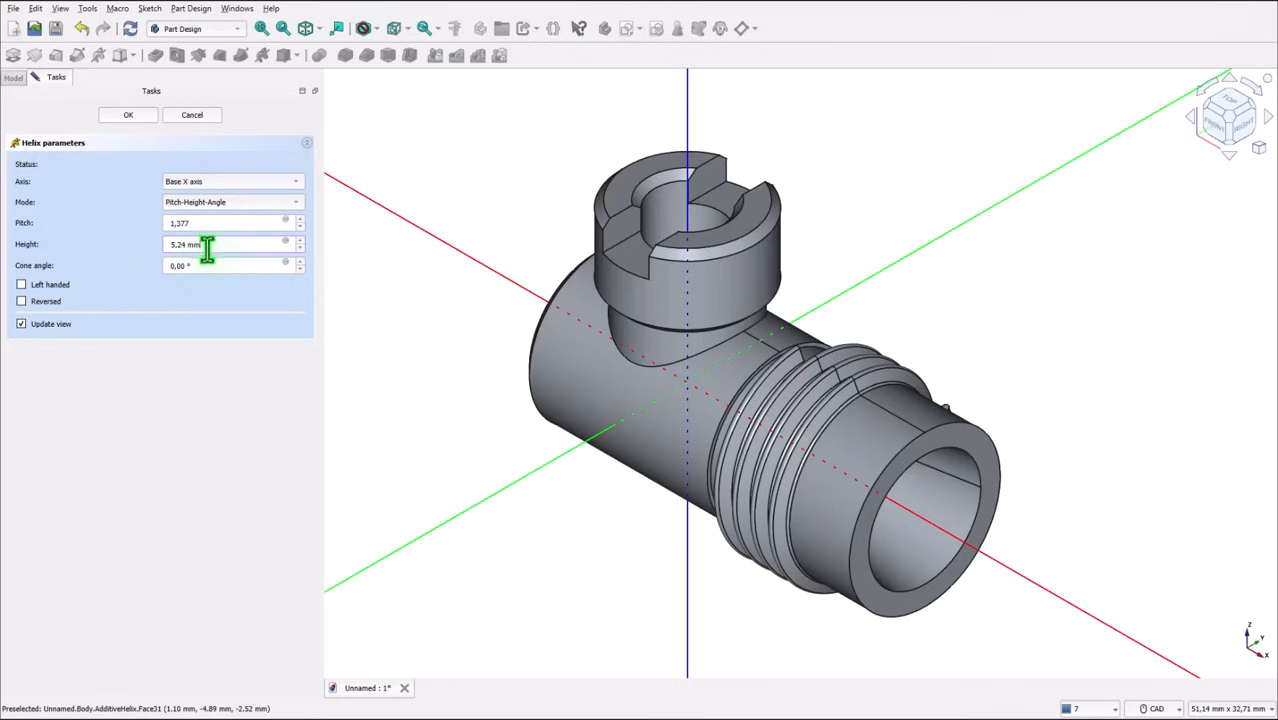
drag(208, 245, 145, 245)
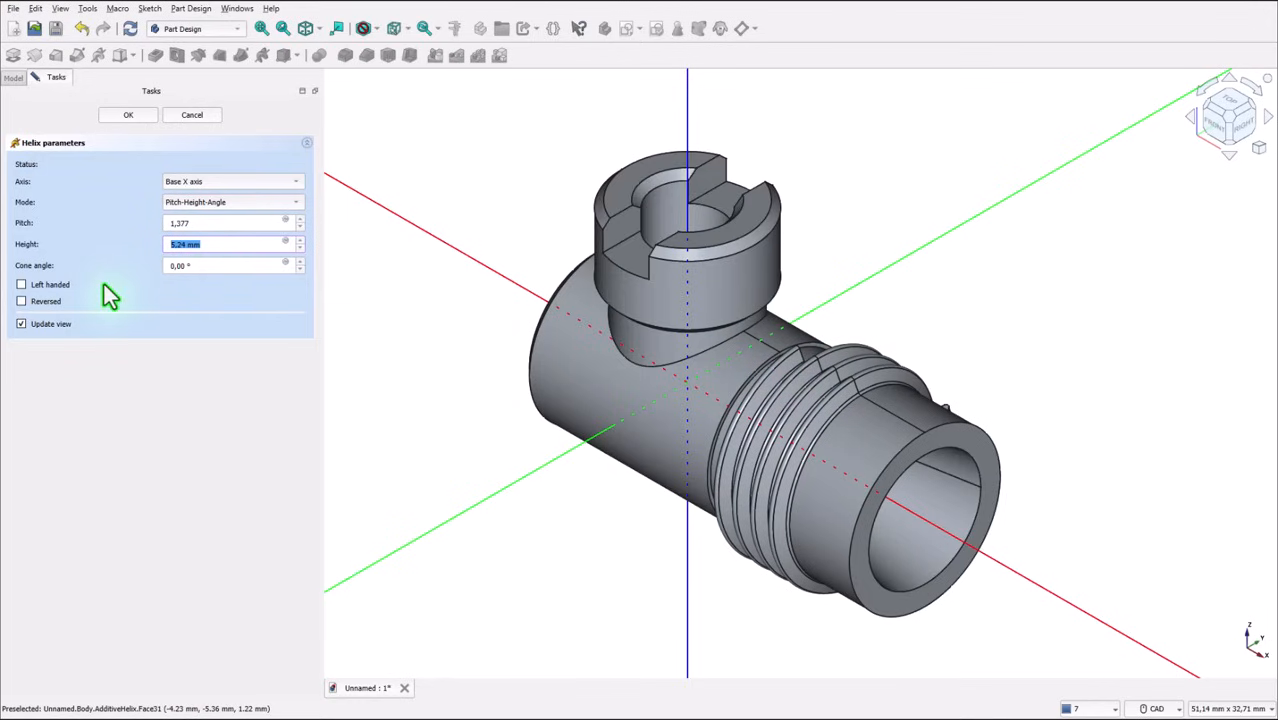
text(15)
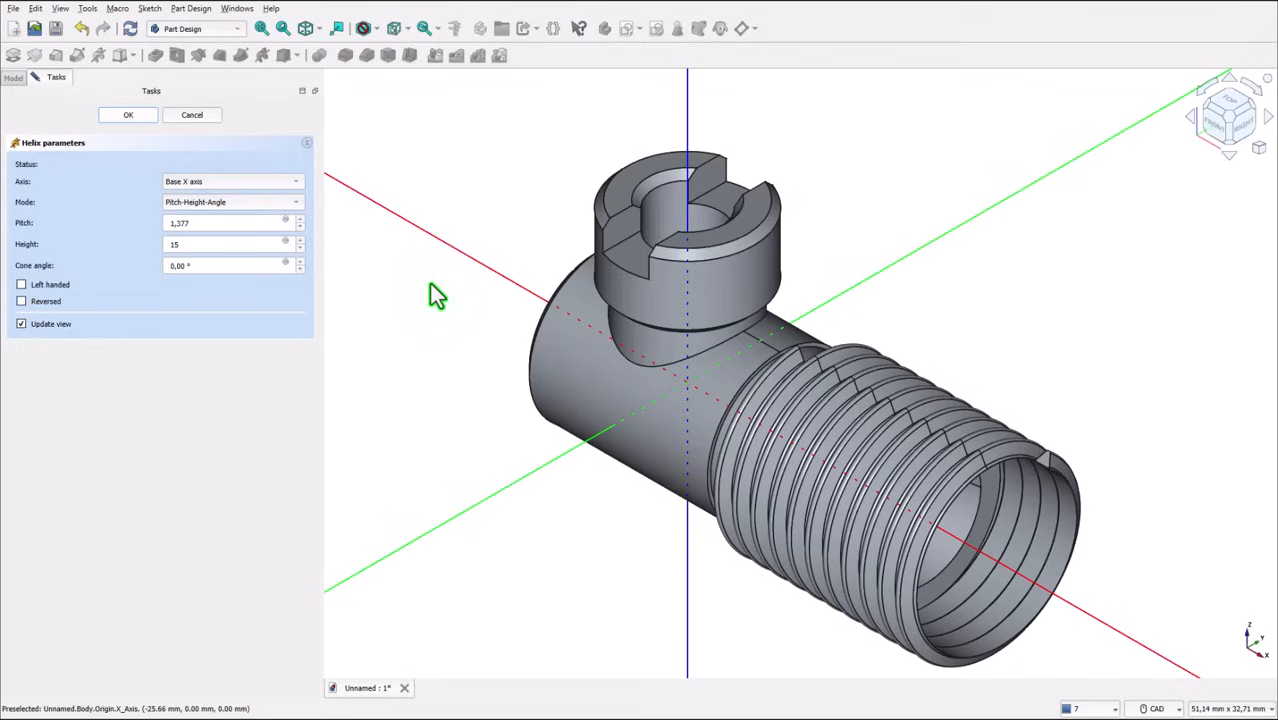
key(Return)
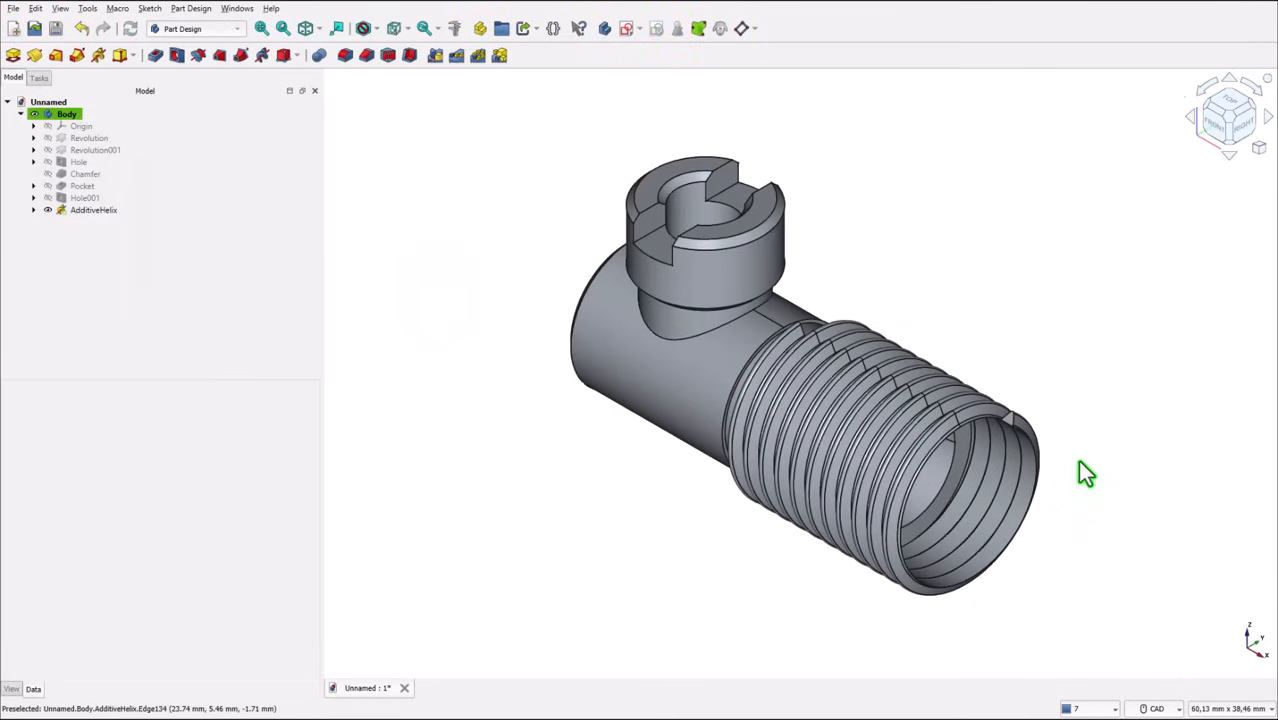
- Create a datum plane attached with the Plane face mode to the pipe's flat end face inside the overlong thread
middle_drag(1040, 432, 1097, 406)
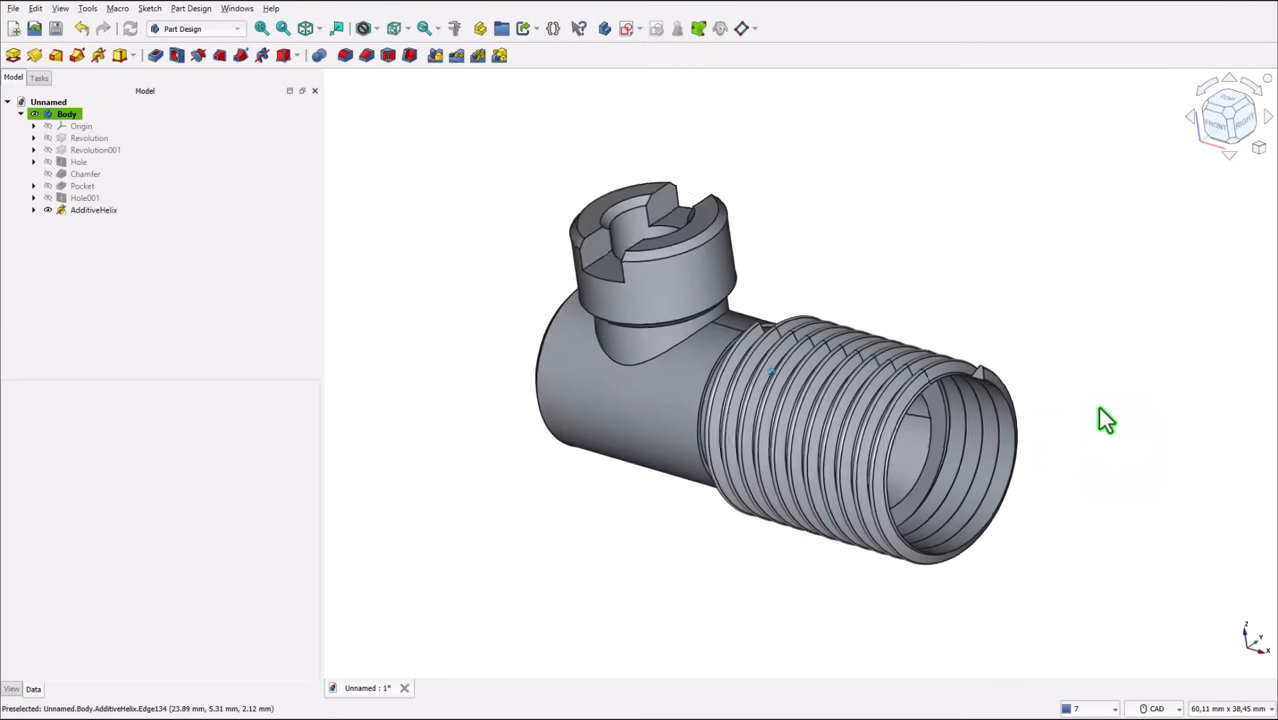
scroll(1001, 446, up, 4)
middle_drag(920, 492, 913, 371)
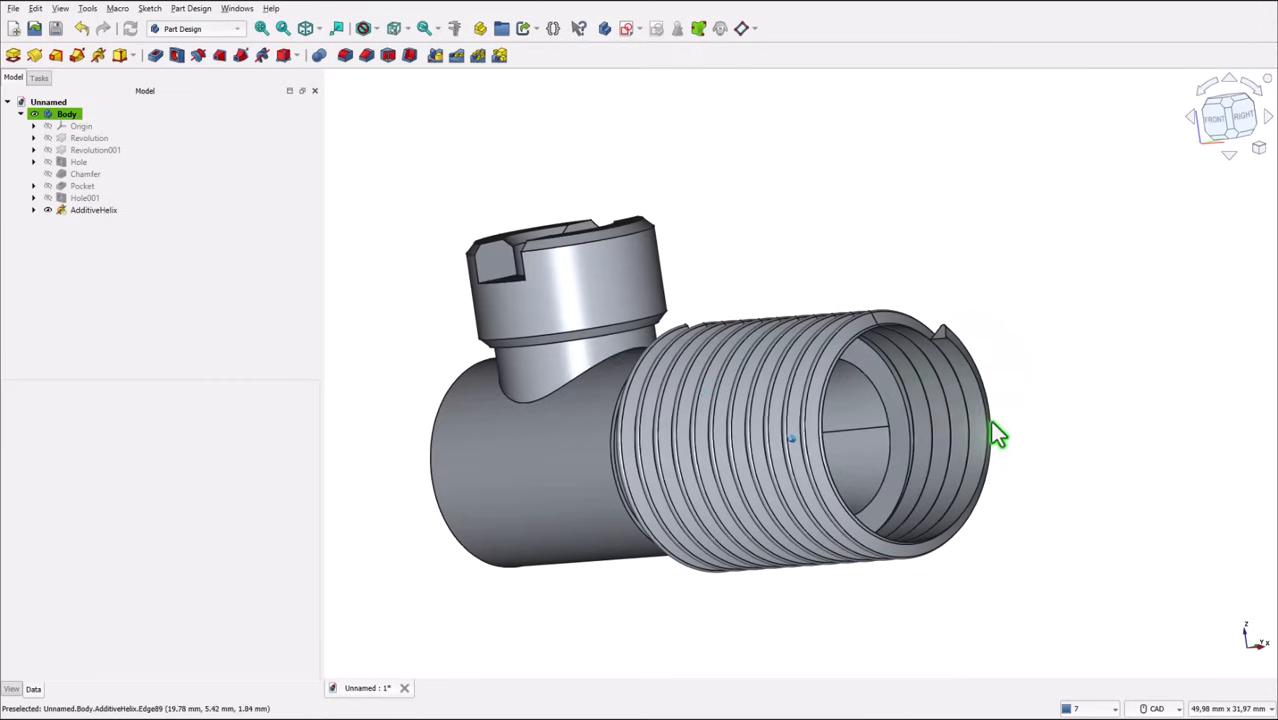
middle_drag(993, 434, 913, 408)
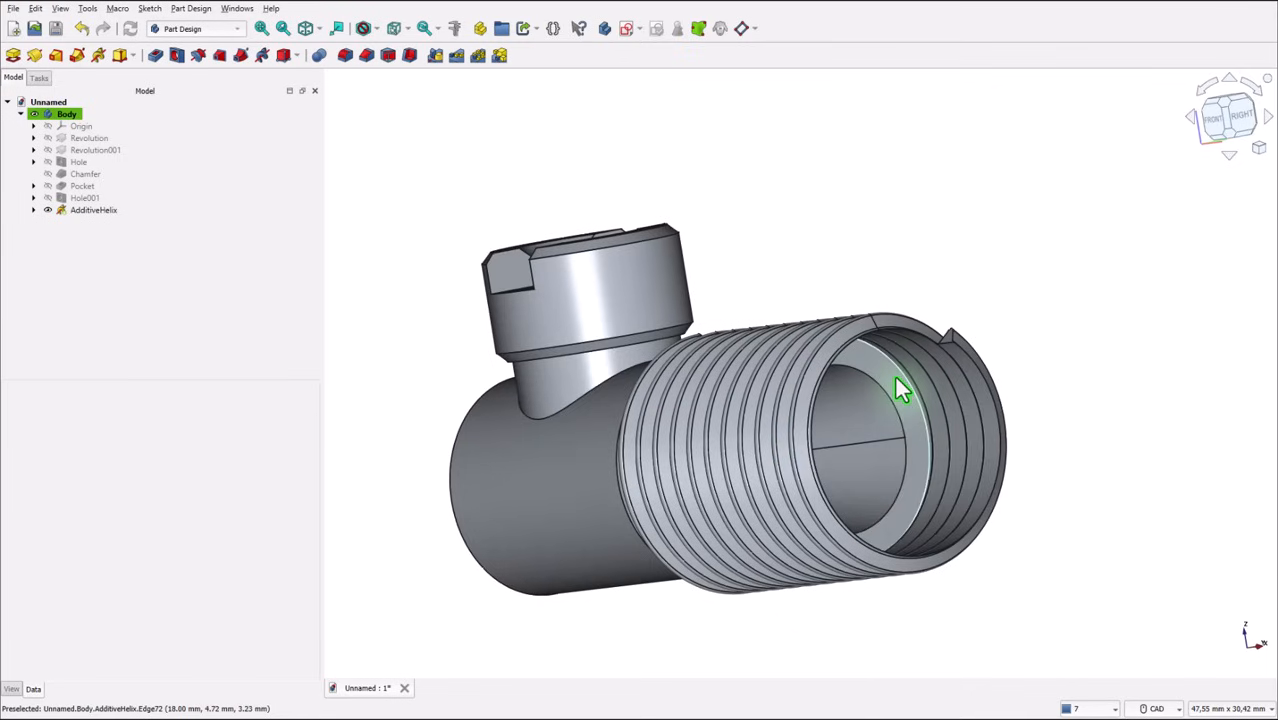
click(897, 393)
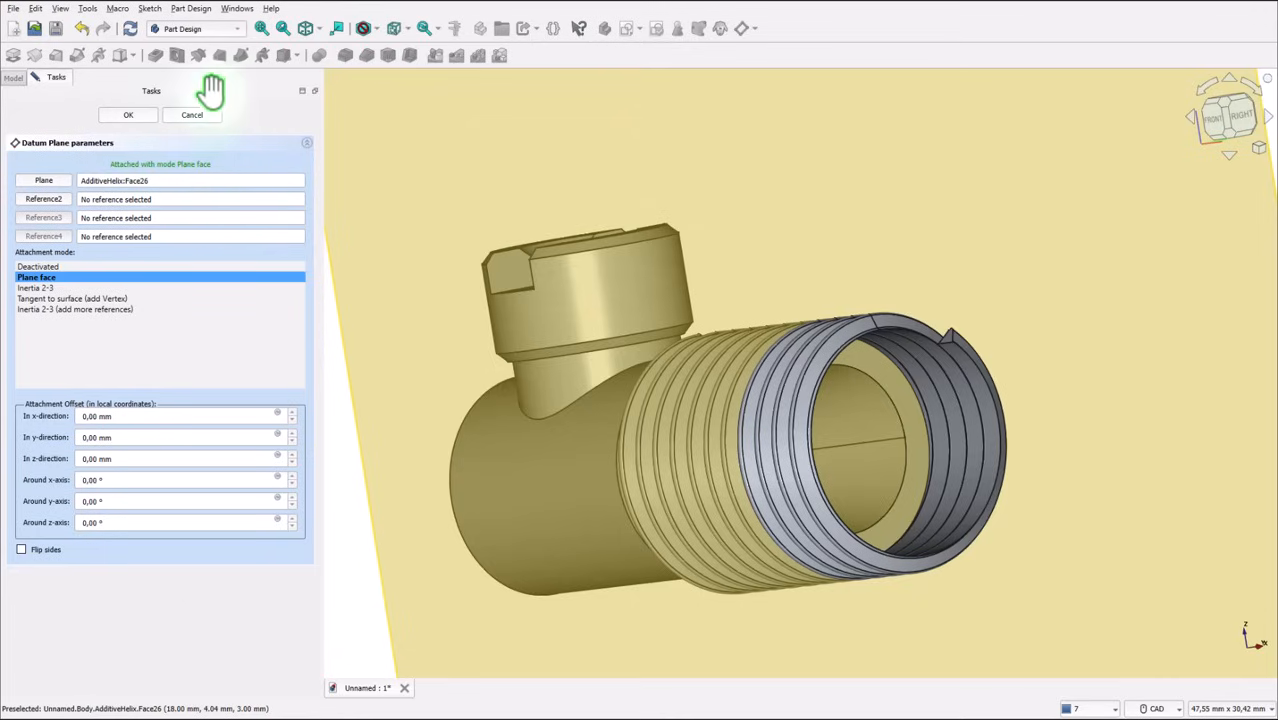
click(310, 30)
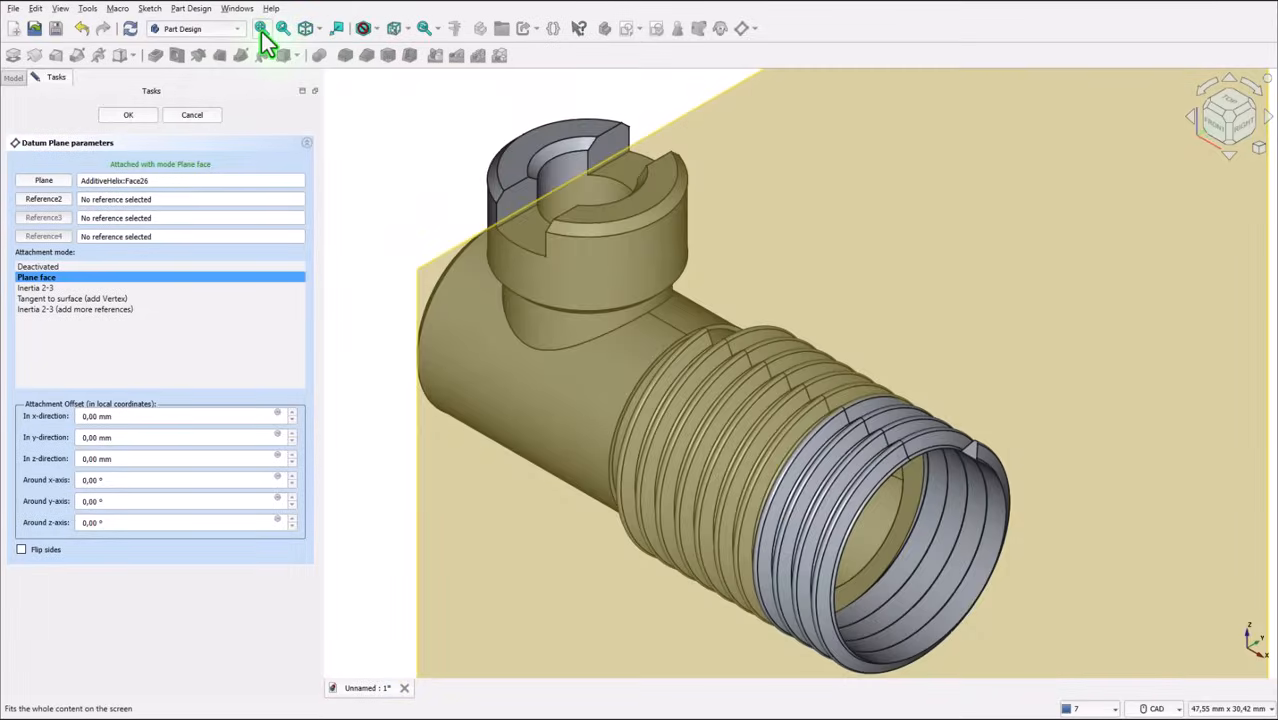
click(262, 32)
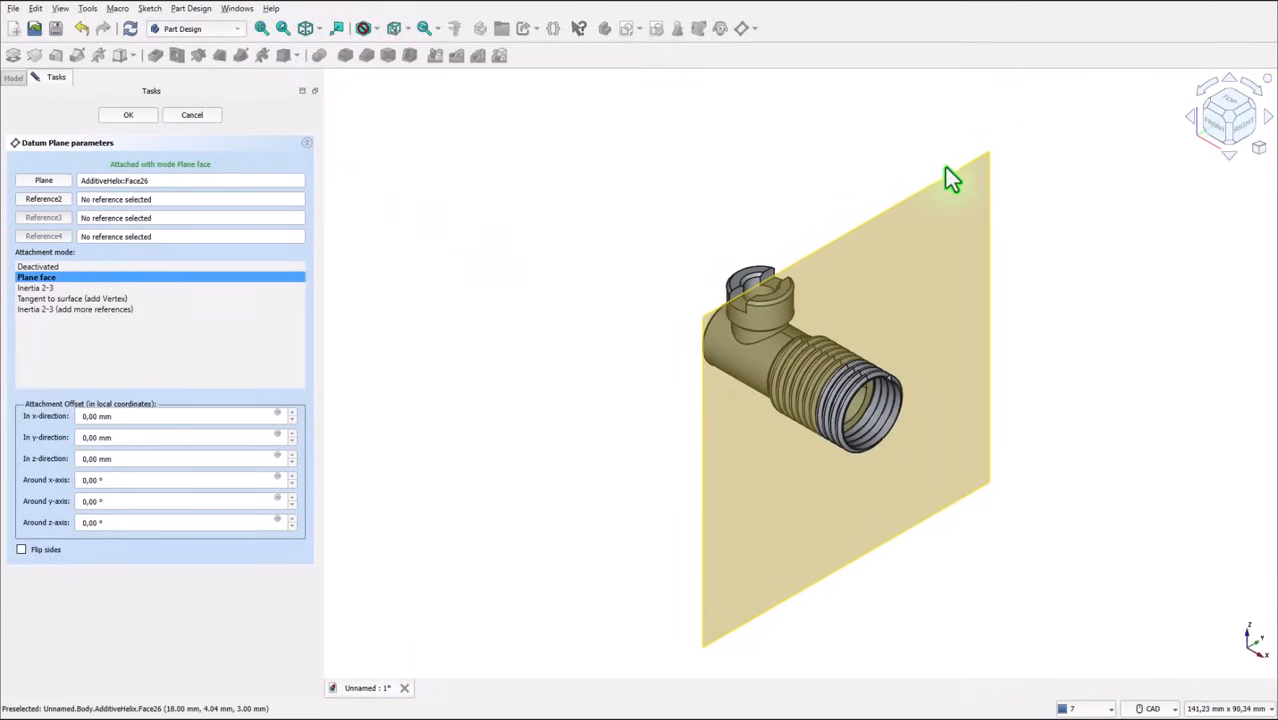
click(128, 115)
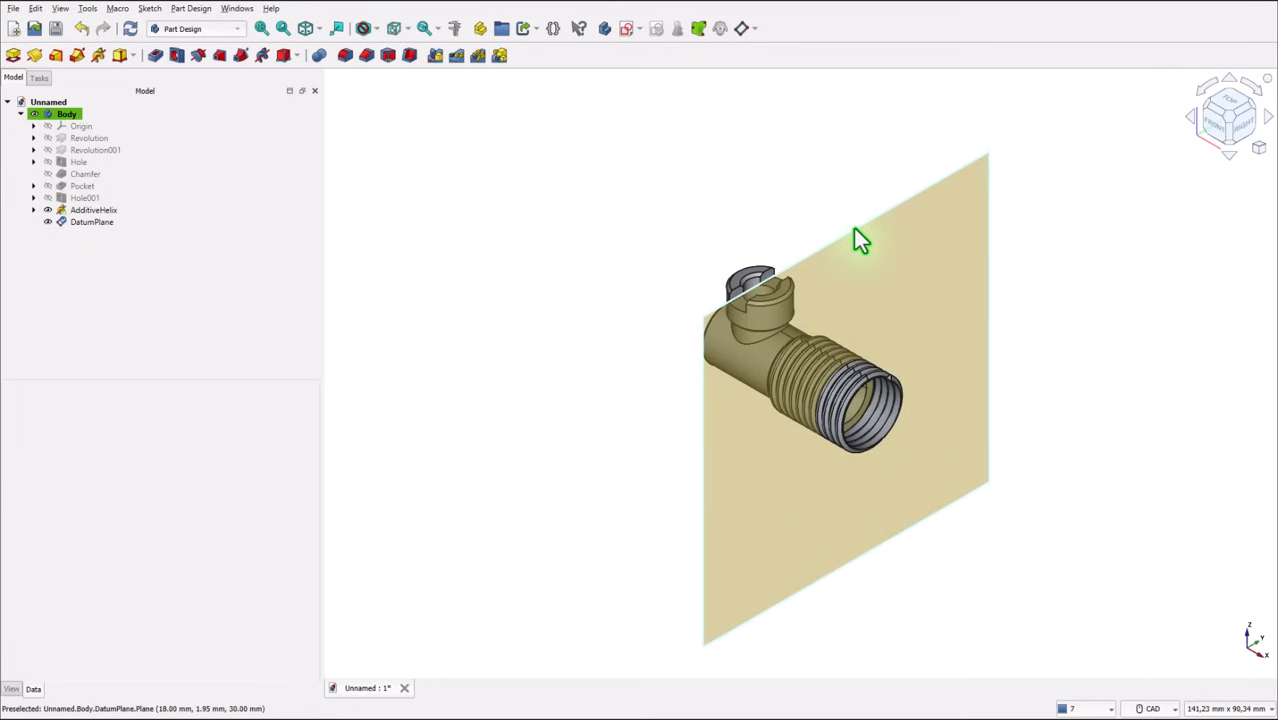
- Sketch a circle larger than the thread on the new datum plane, centred on the origin, and finish the sketch
click(855, 231)
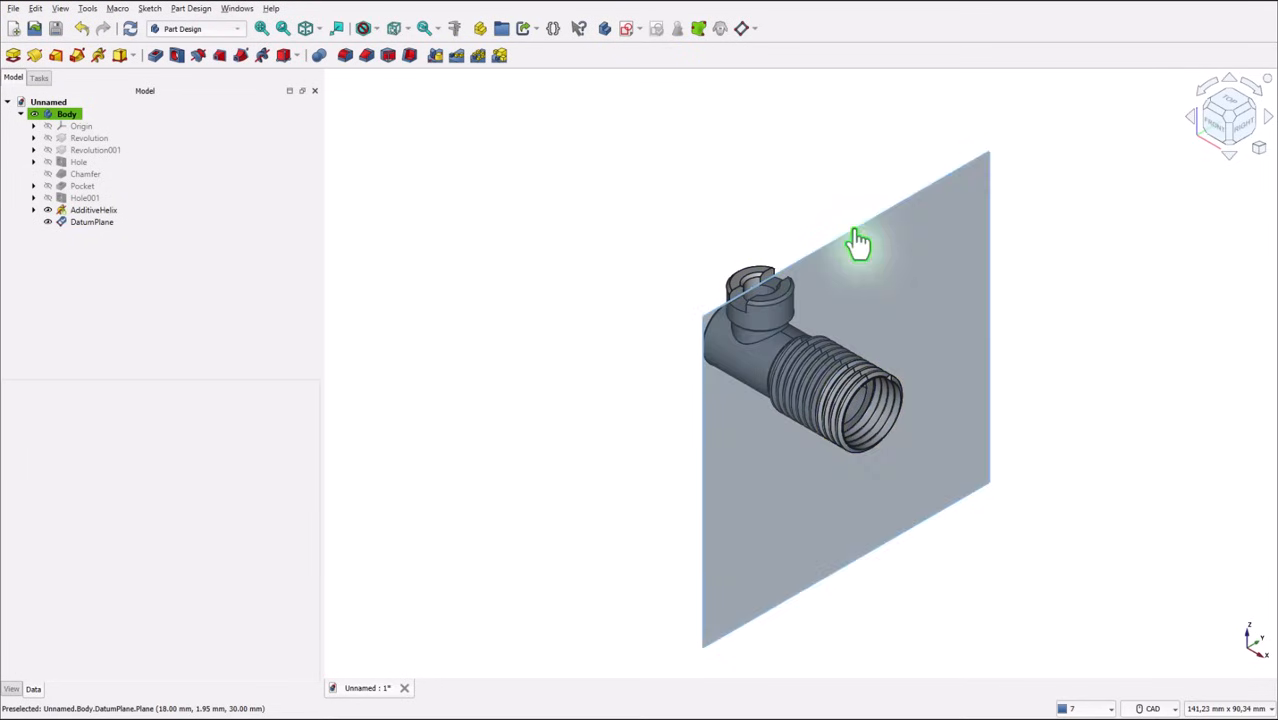
click(630, 30)
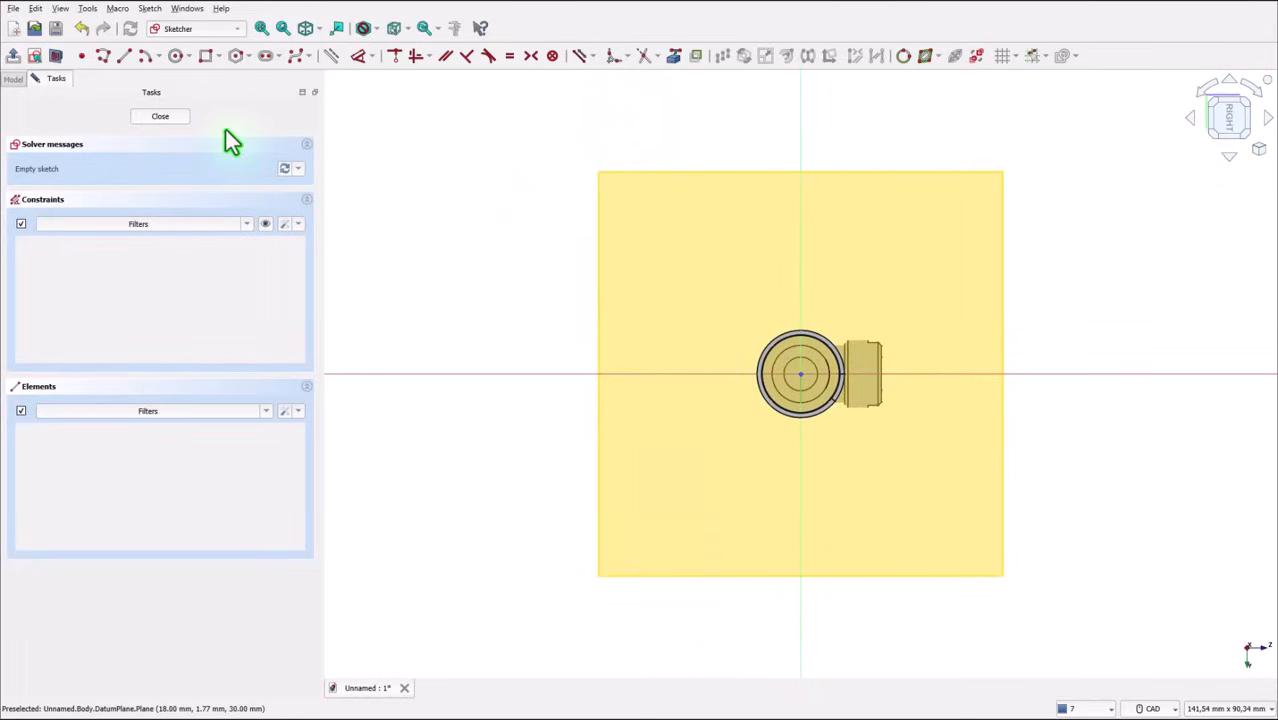
click(177, 56)
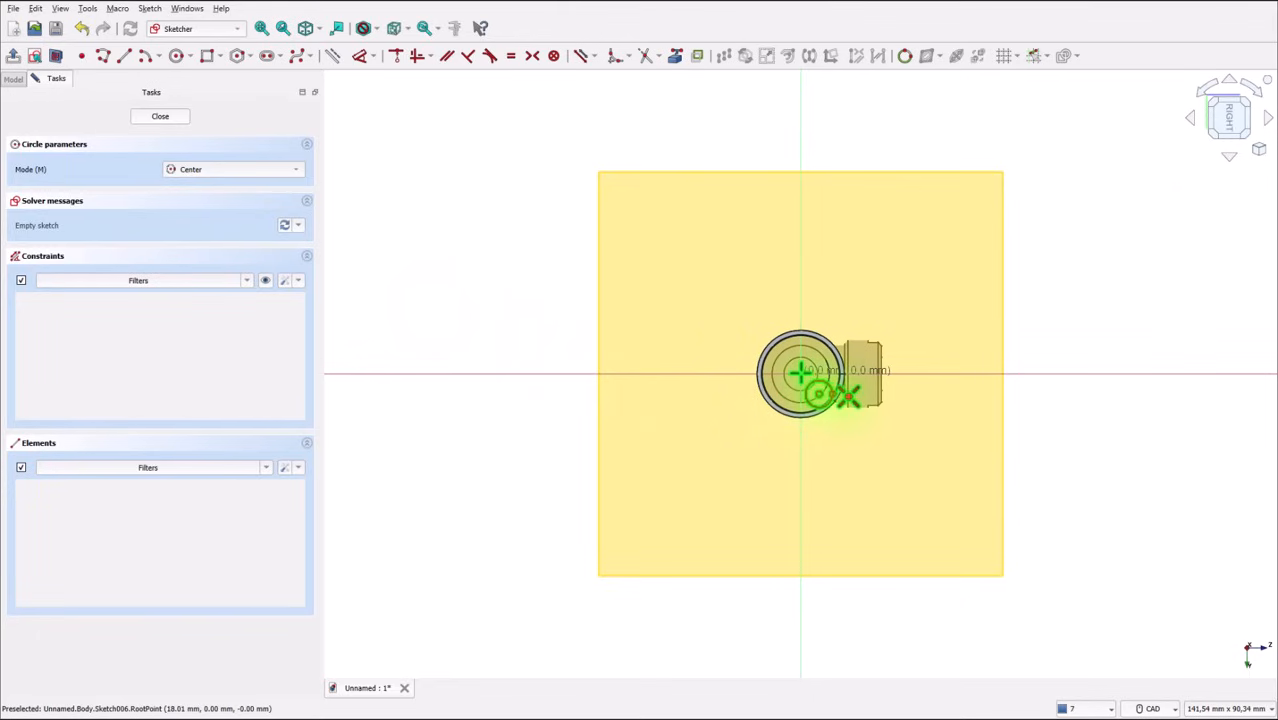
click(797, 376)
click(874, 310)
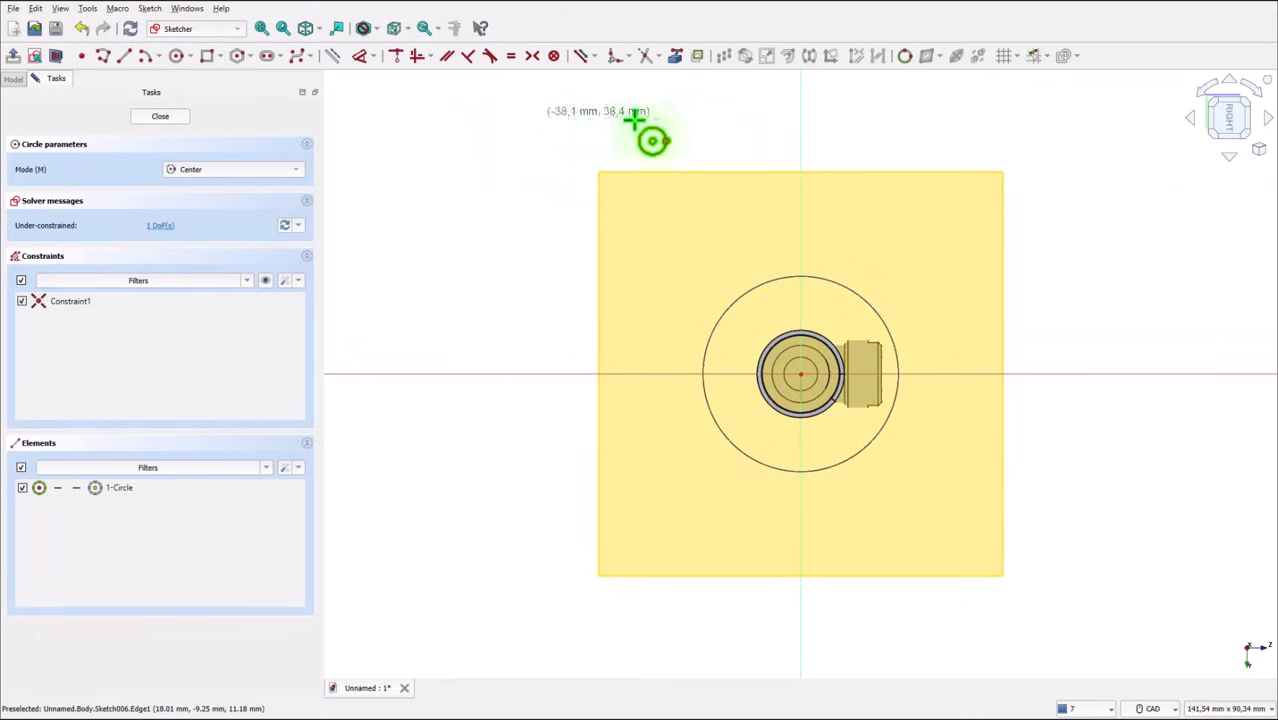
click(162, 117)
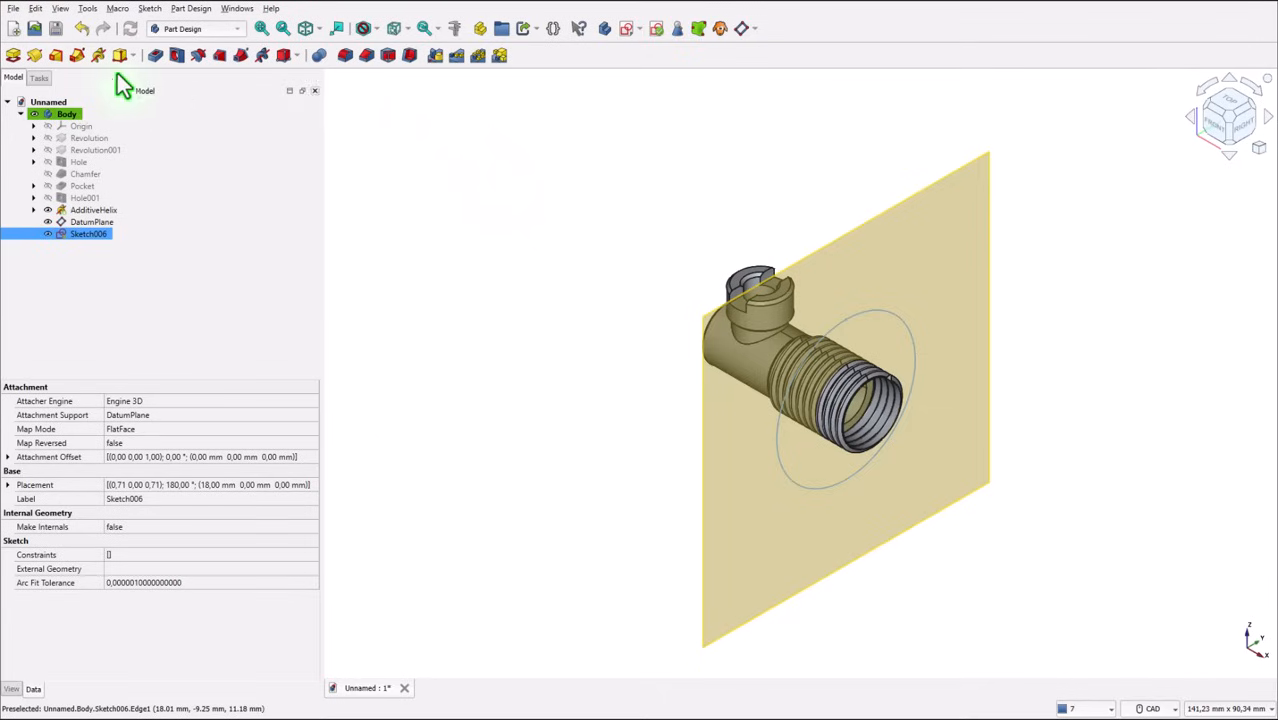
- Pocket the circle sketch 5 mm along the sketch normal to cut off the thread protruding beyond the pipe's end
click(155, 55)
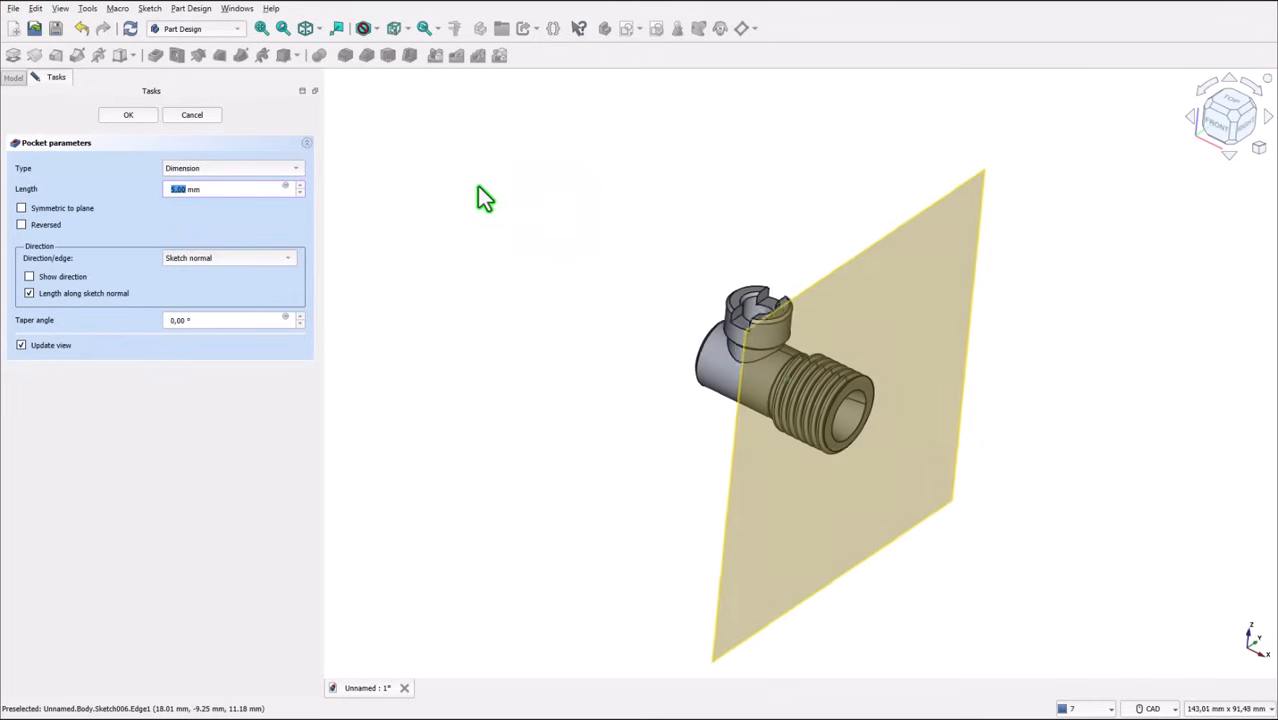
click(128, 114)
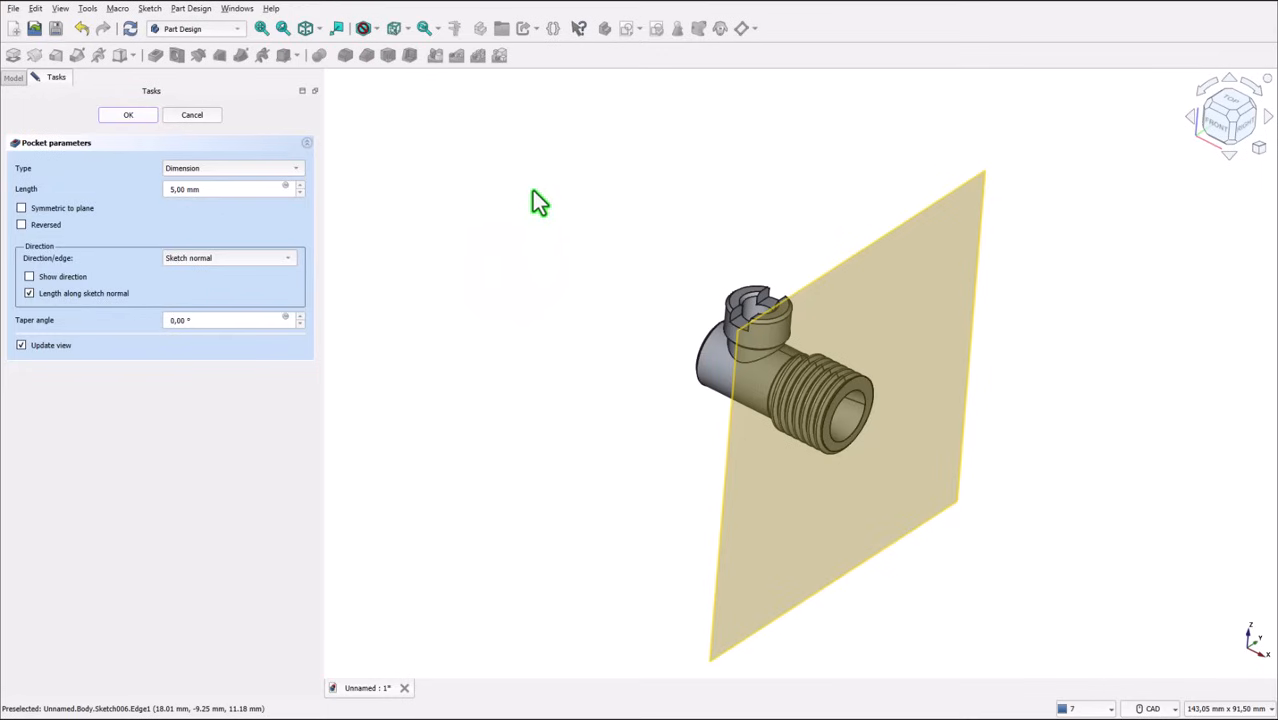
key(Return)
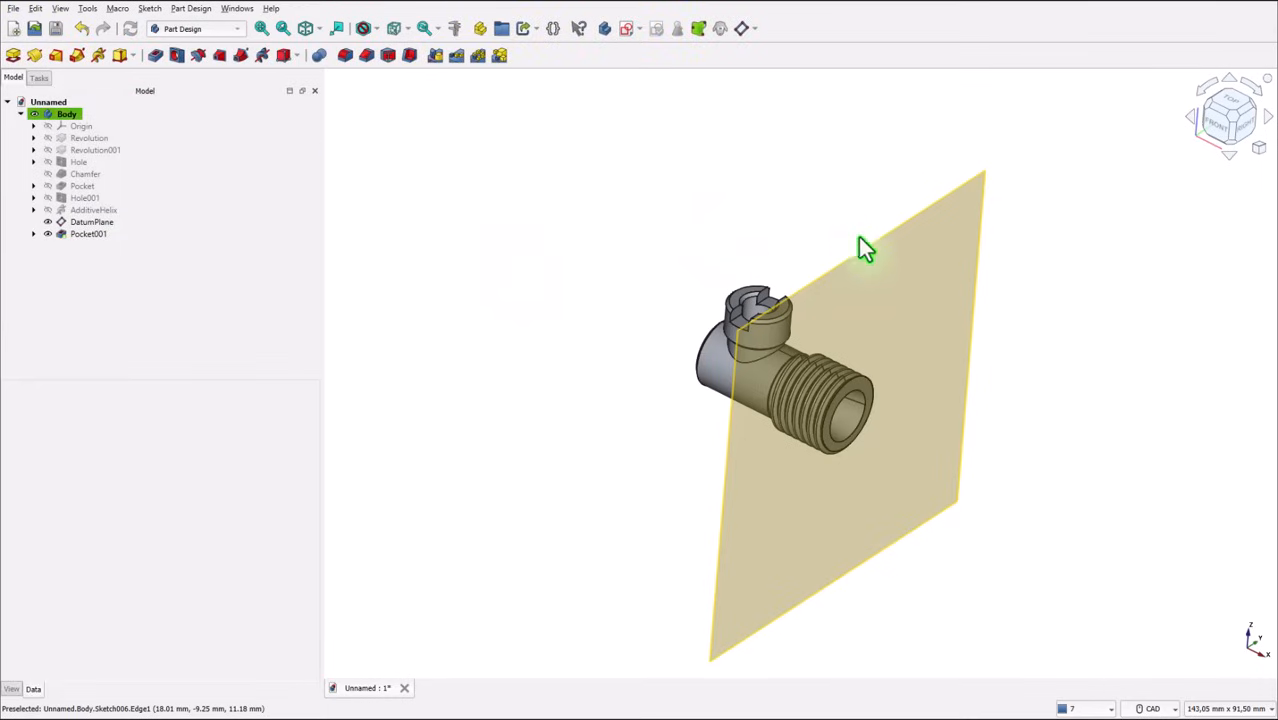
- Hide the datum plane at the pipe's end
click(55, 223)
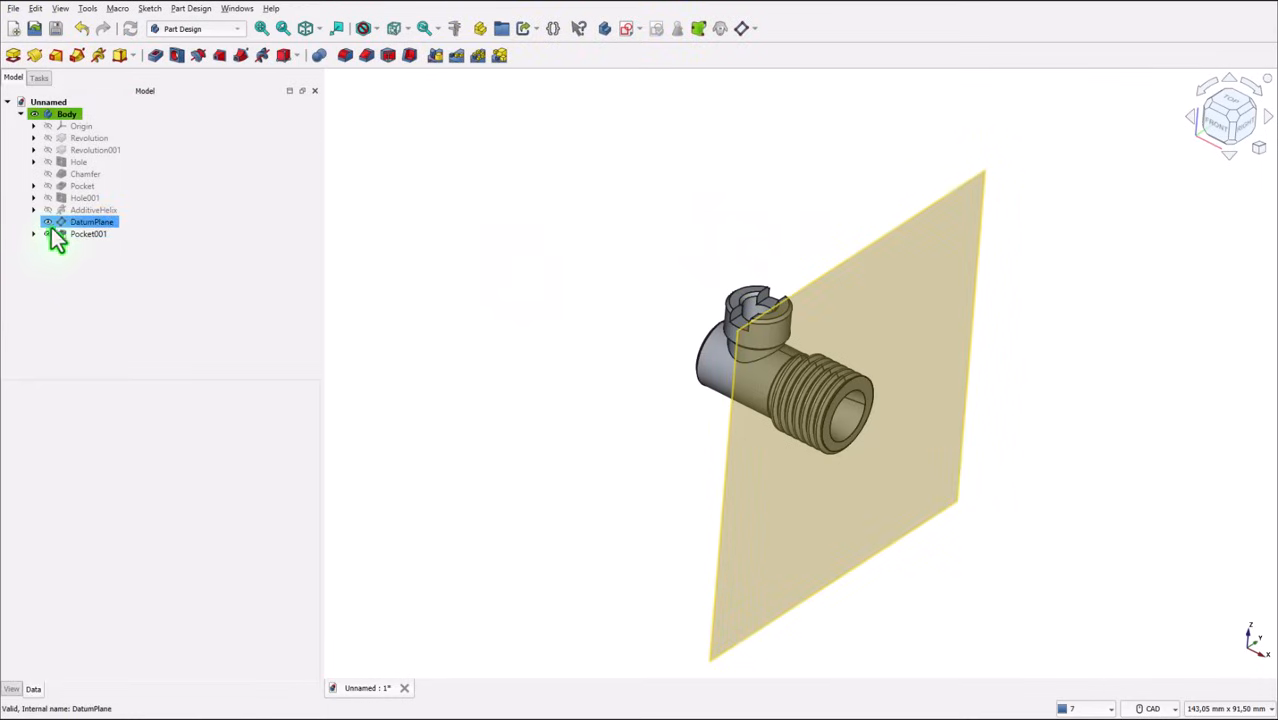
click(47, 223)
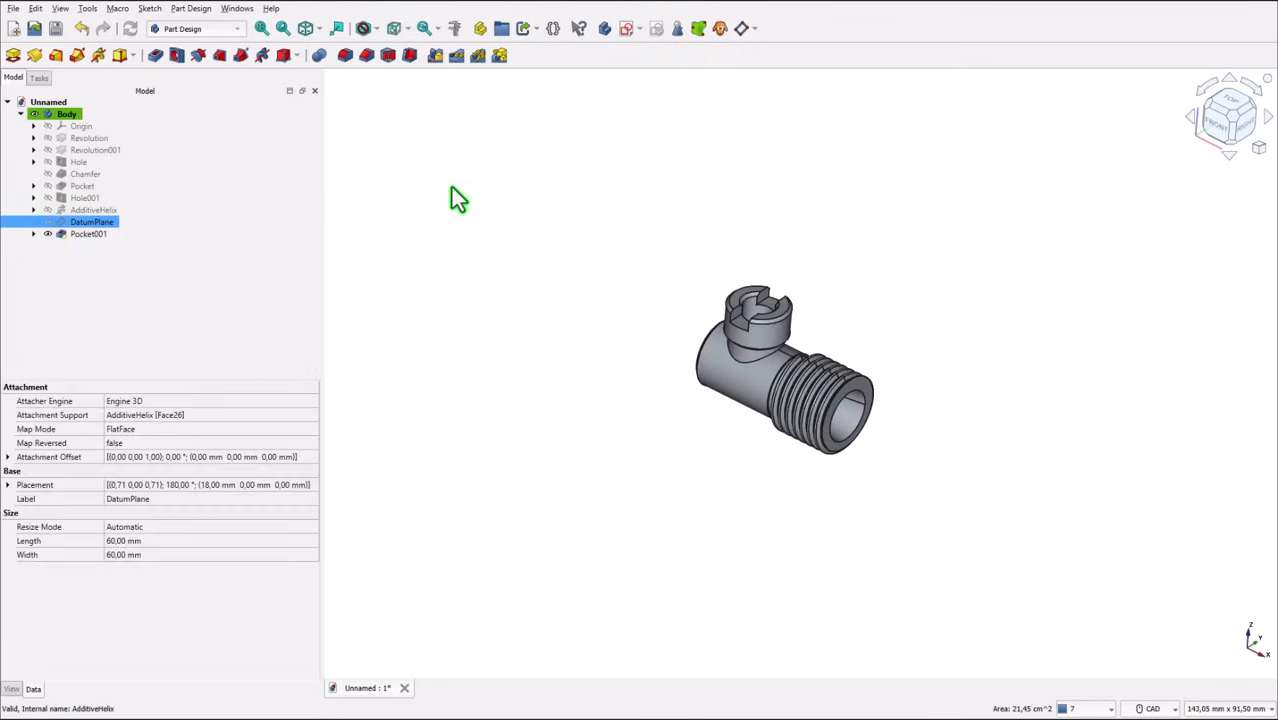
click(391, 165)
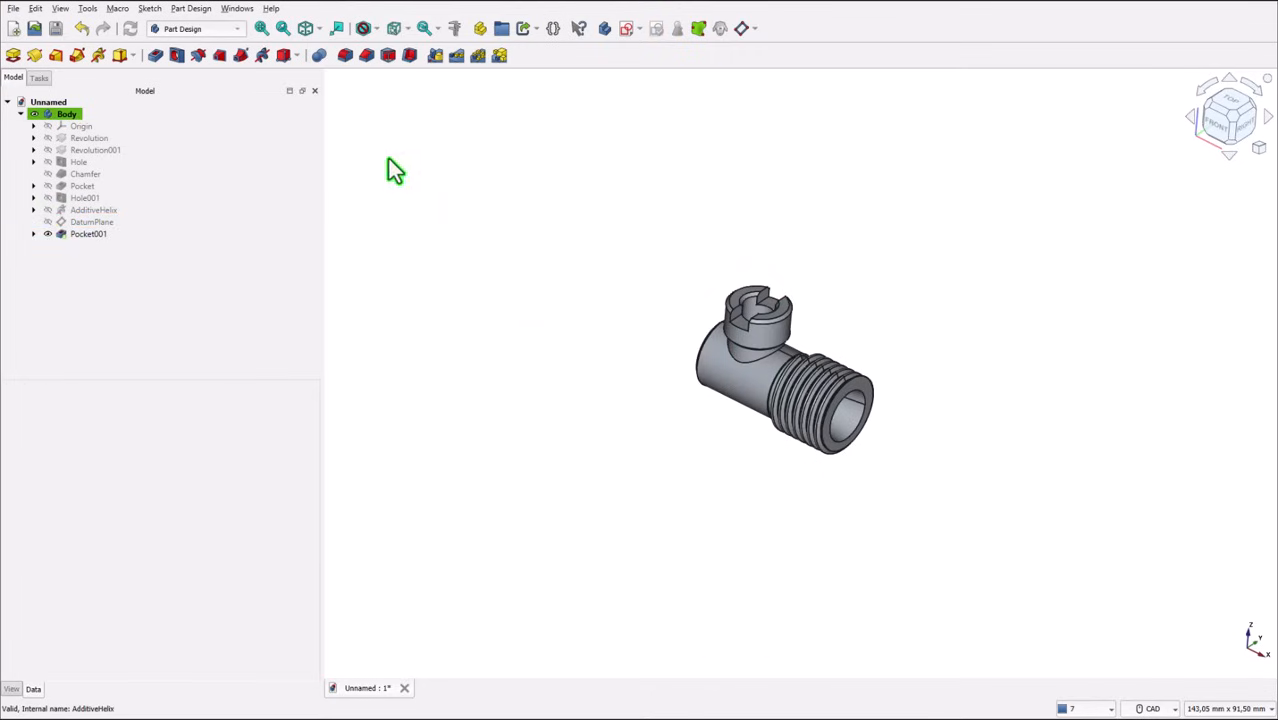
- Create a second datum plane with the Plane face mode on the shoulder face between the relief groove and the thread's start
click(281, 34)
click(261, 28)
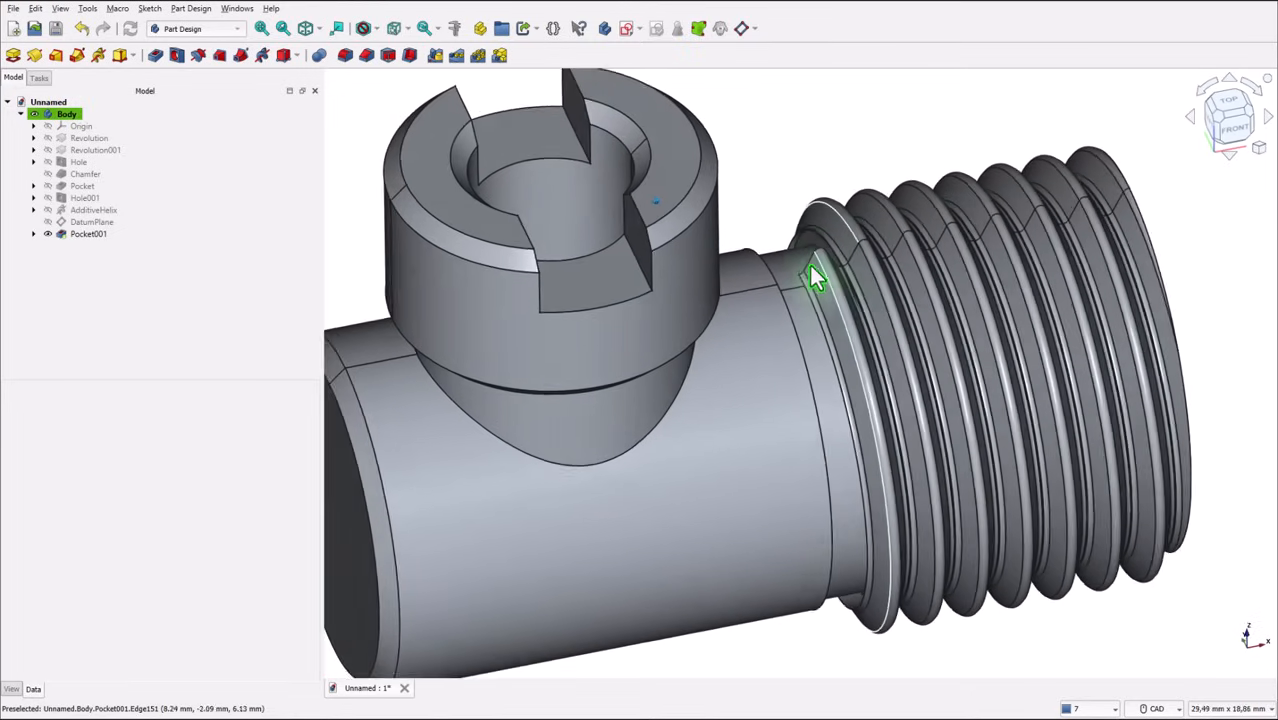
scroll(815, 278, up, 6)
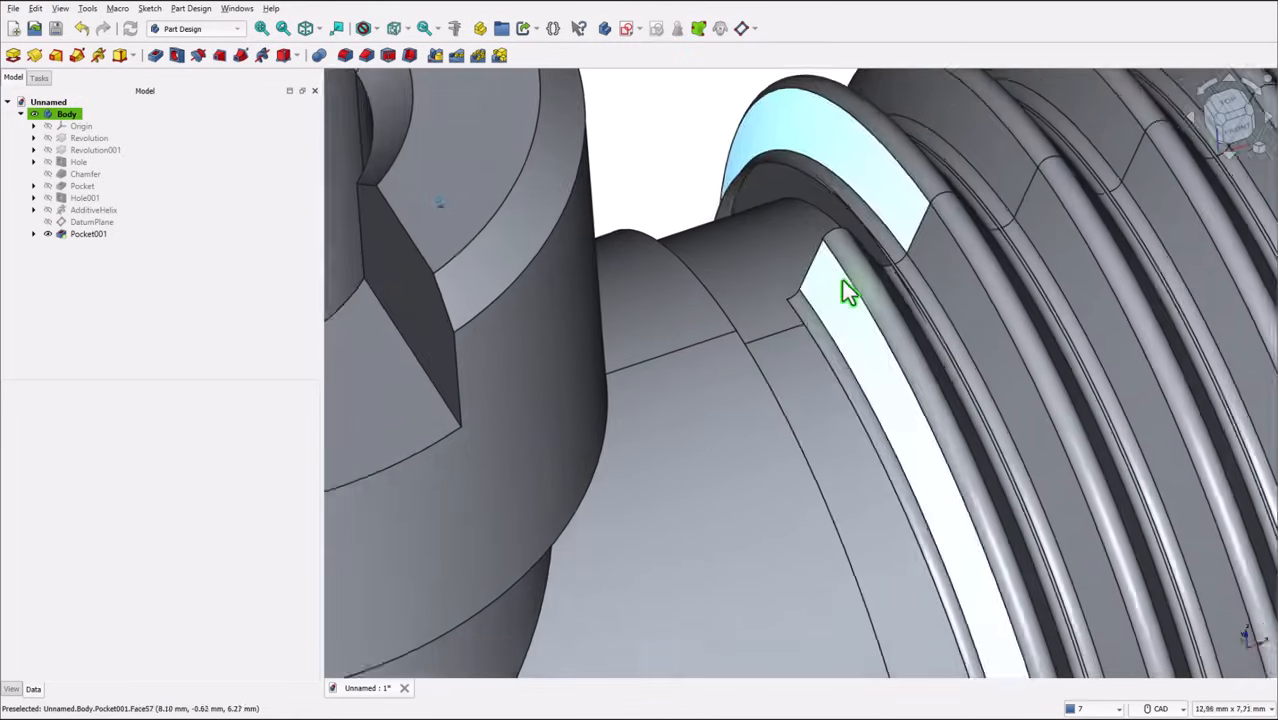
scroll(845, 290, up, 5)
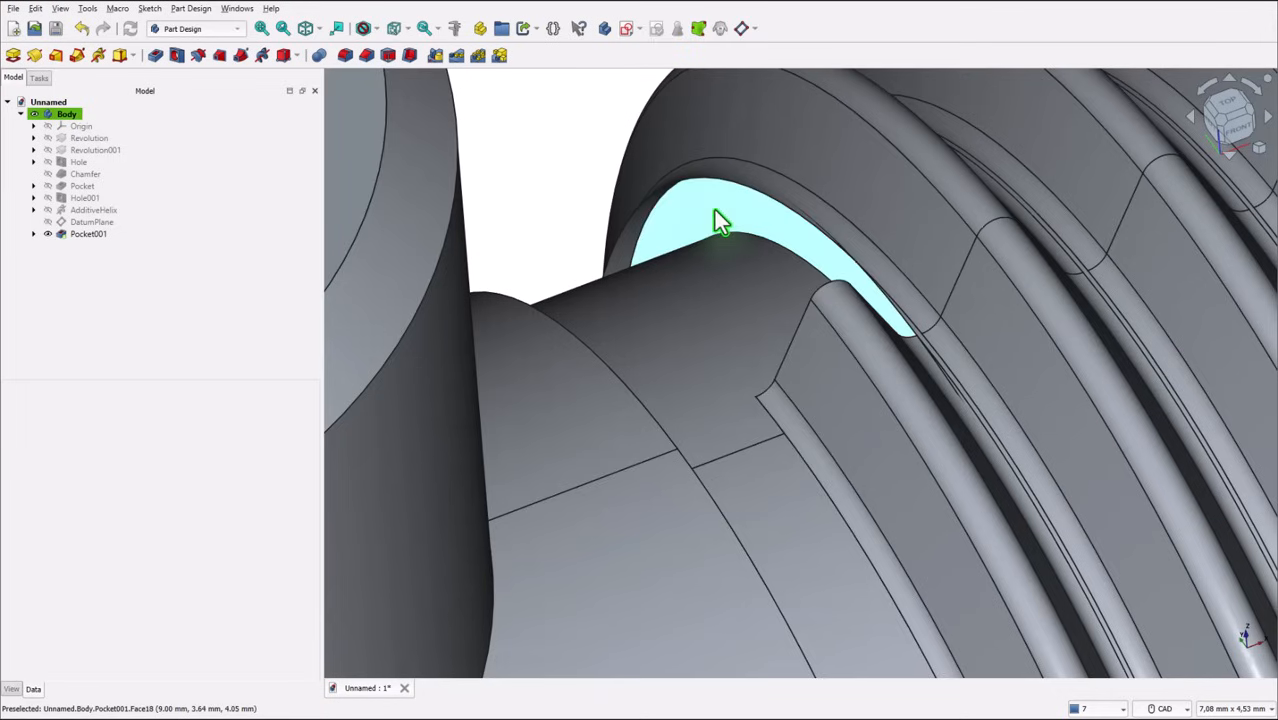
click(715, 212)
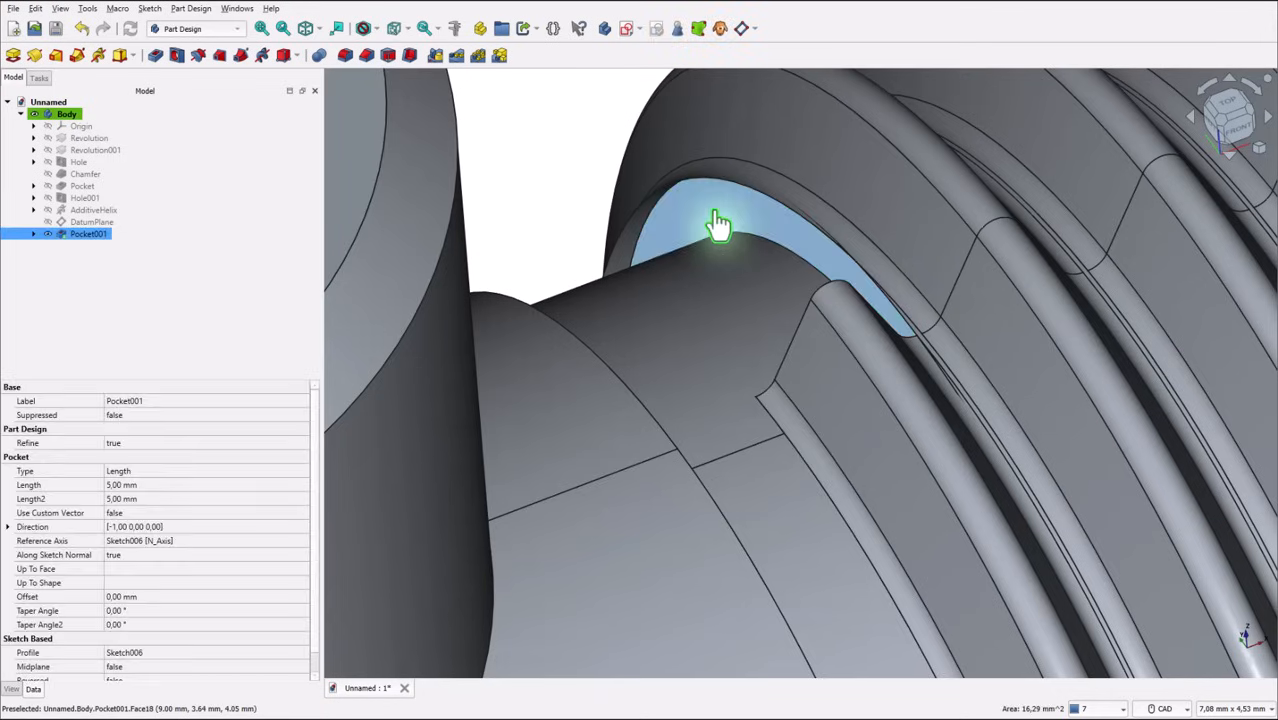
click(742, 29)
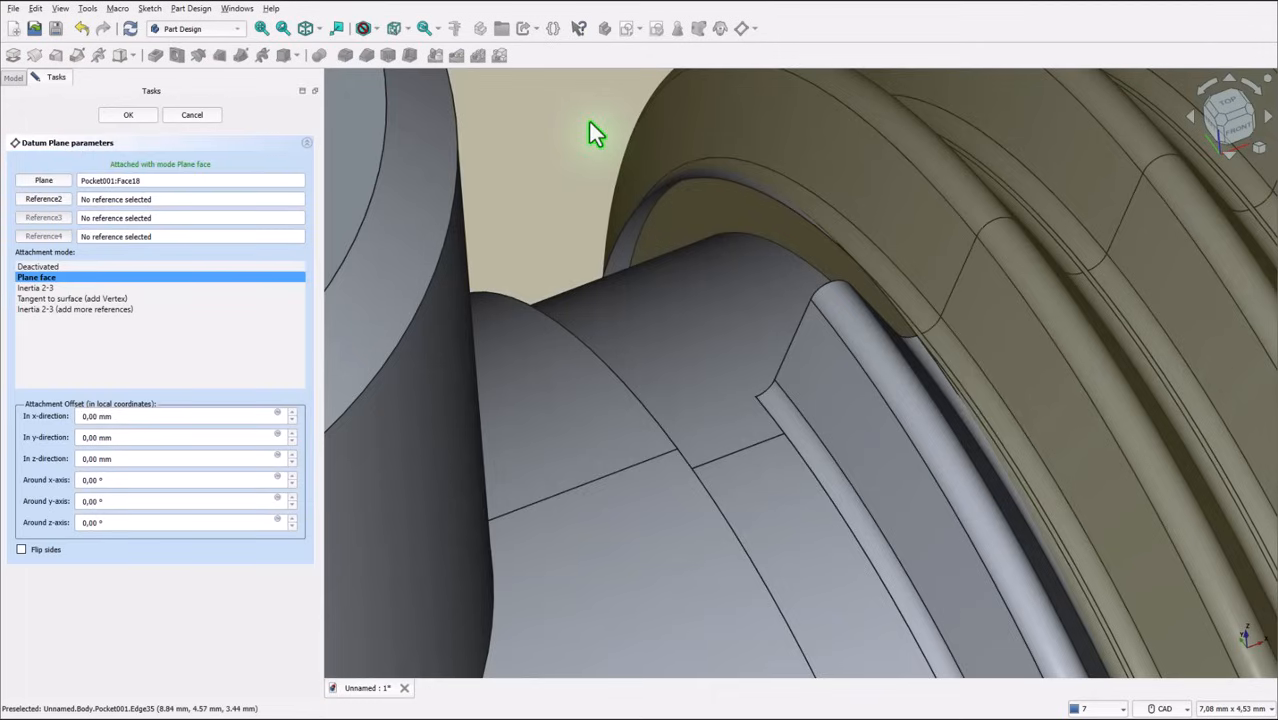
click(140, 115)
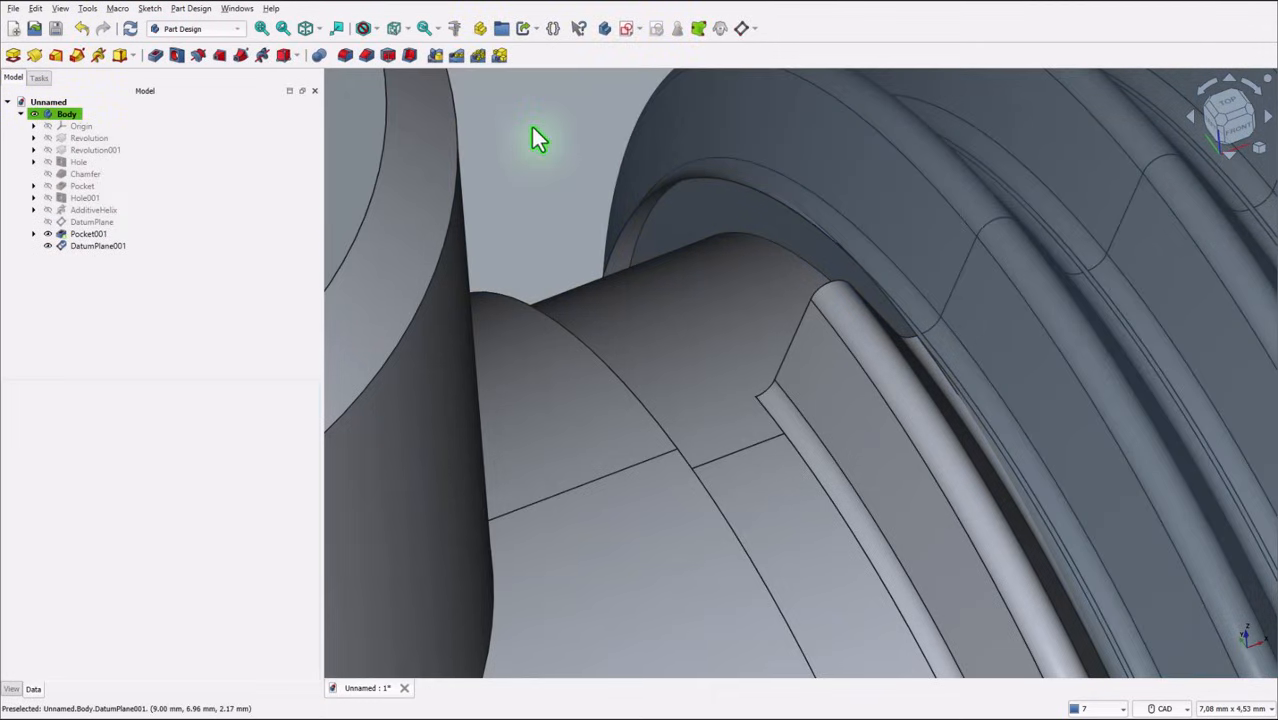
- Start a sketch on the datum plane at the relief groove and section the view at the sketch plane
click(307, 30)
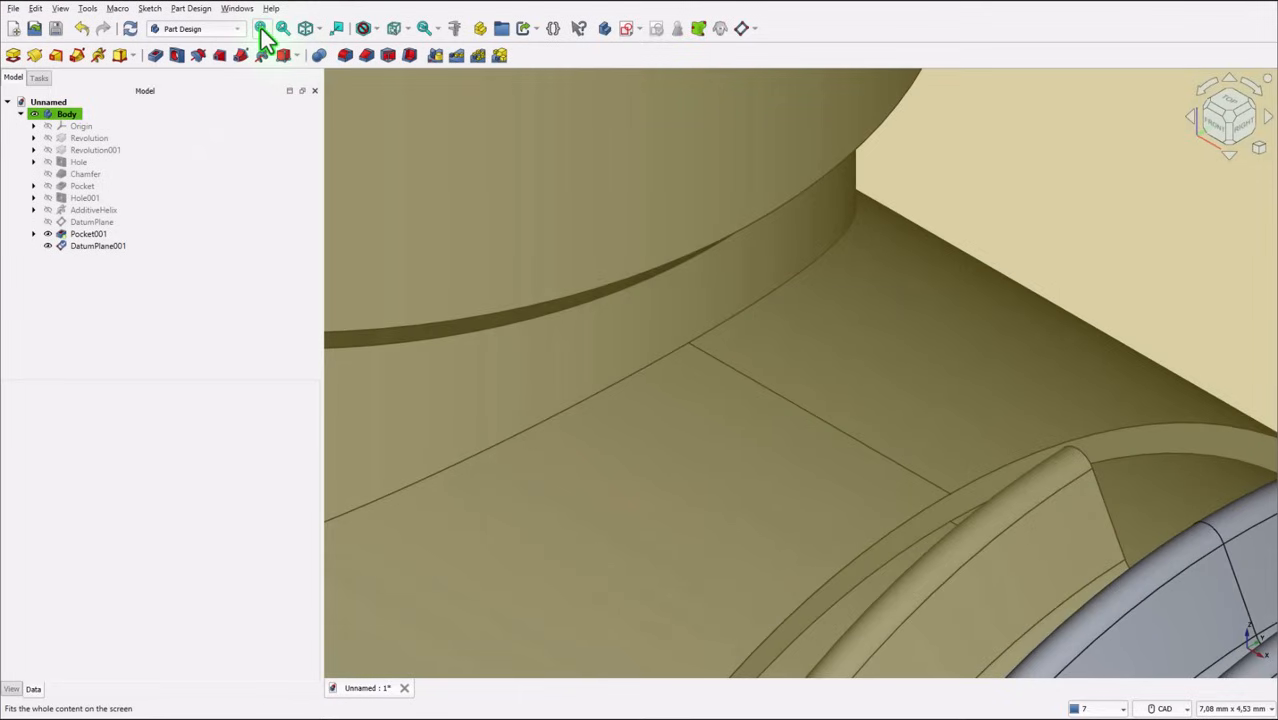
click(262, 28)
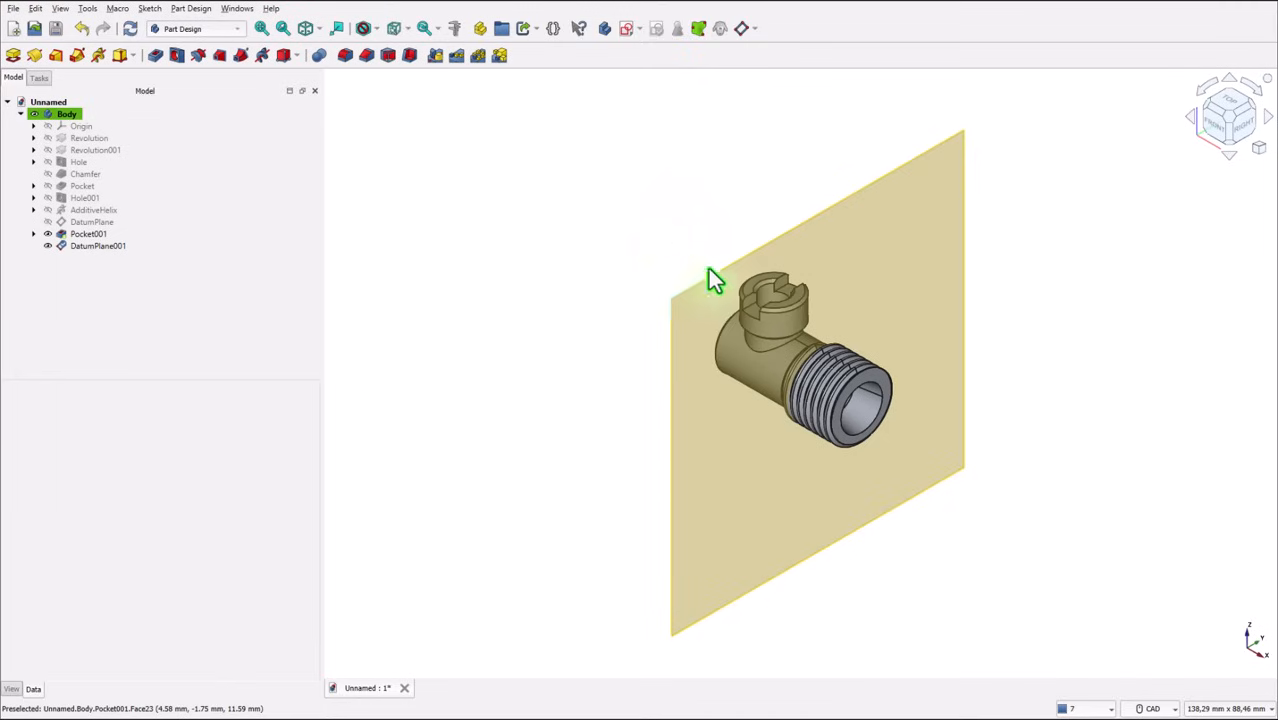
click(822, 221)
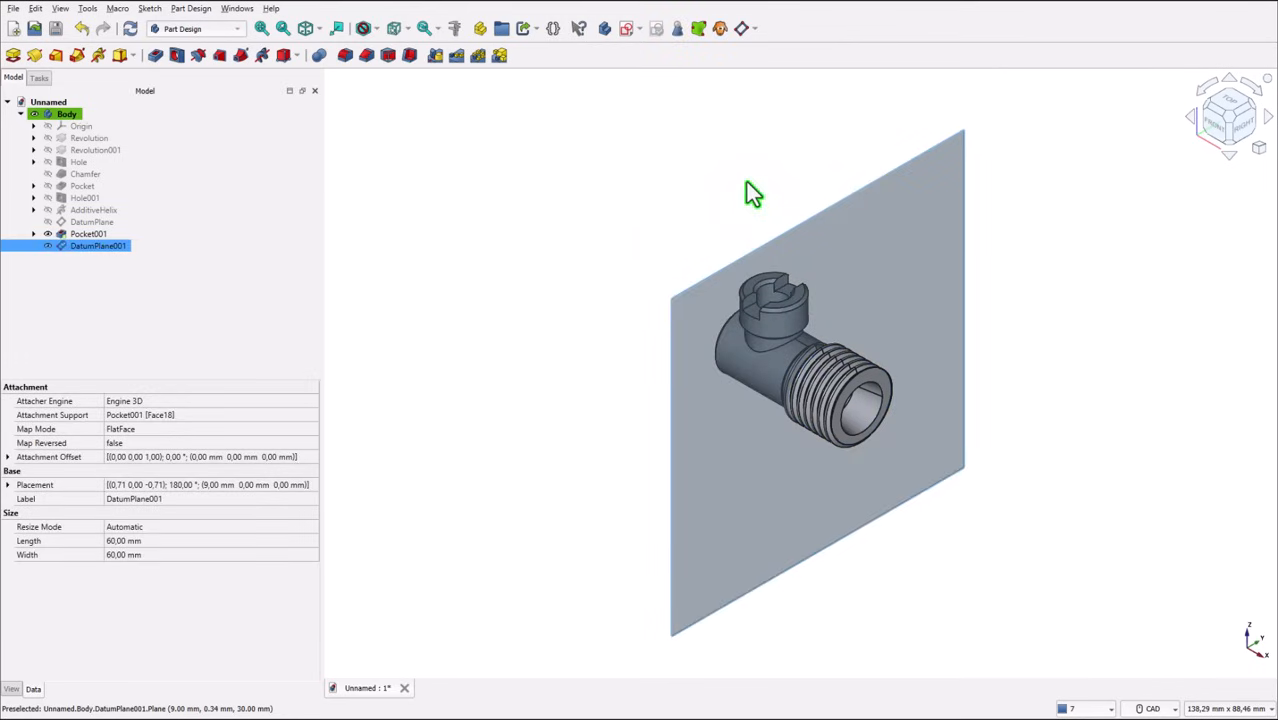
click(628, 29)
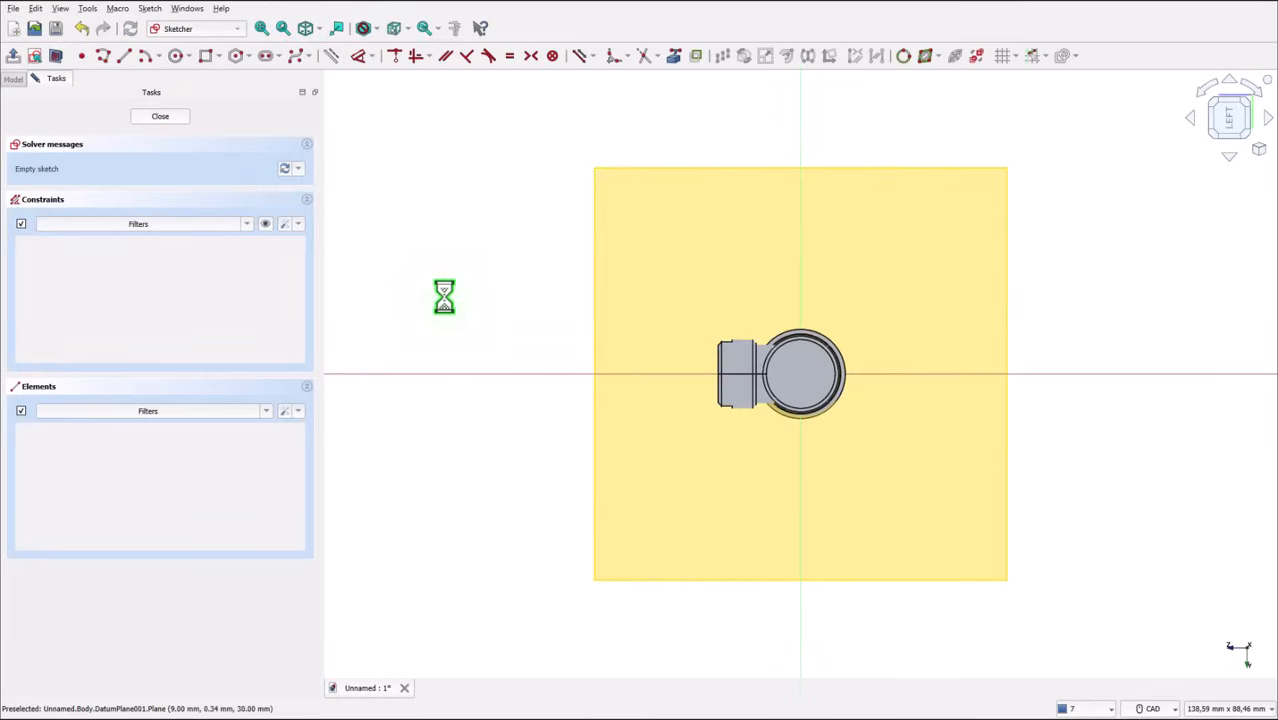
click(56, 57)
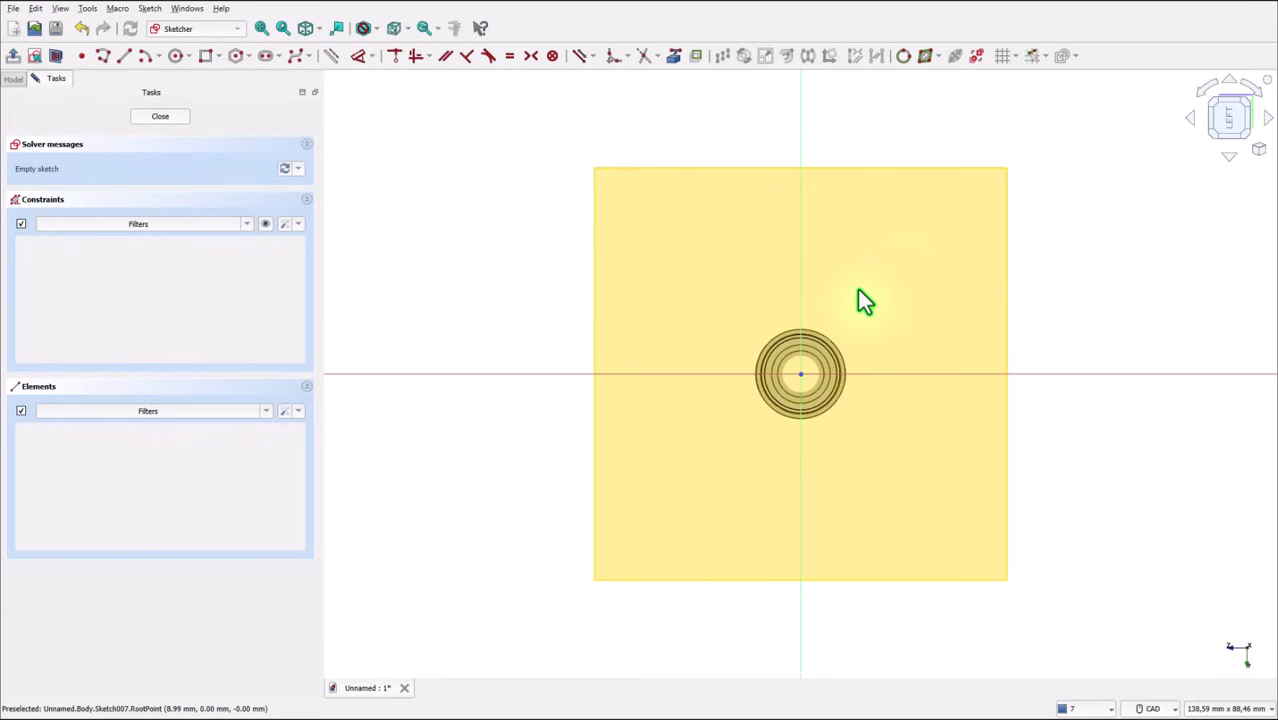
middle_drag(857, 289, 865, 295)
scroll(865, 295, up, 8)
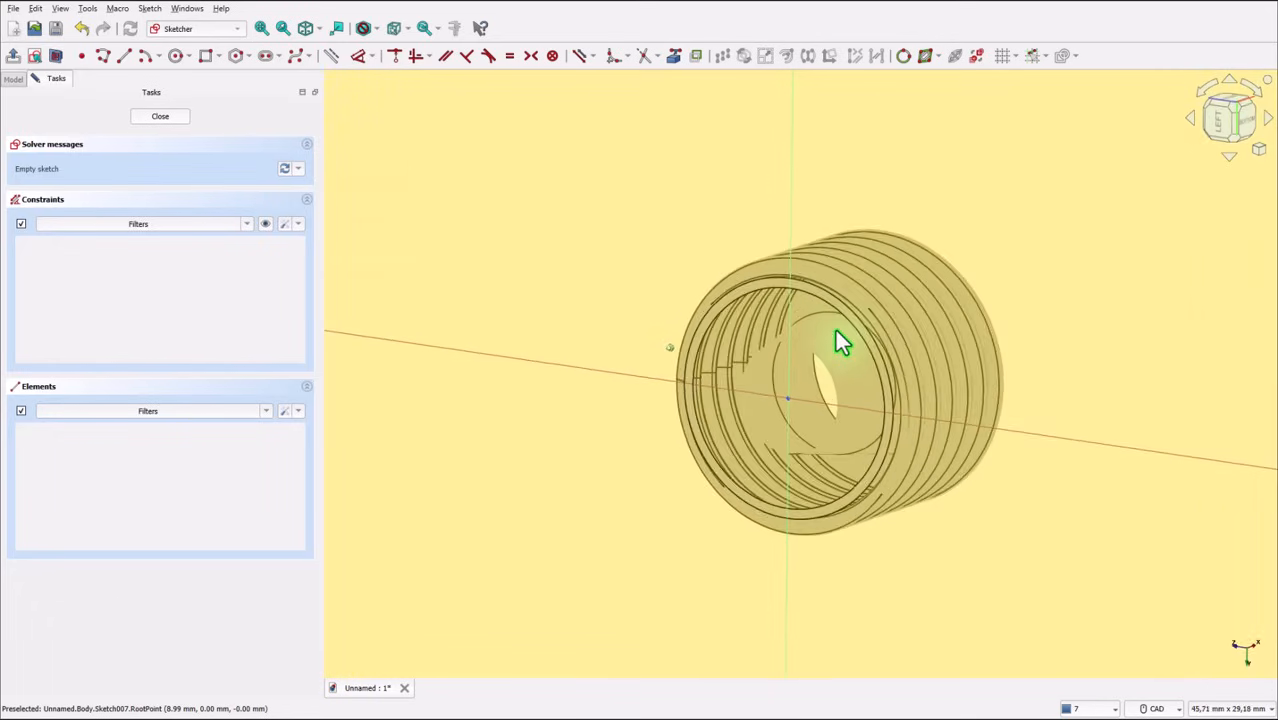
- Project the relief groove's circular edge into the sketch and draw an origin-centred circle tangent to it
scroll(835, 357, up, 2)
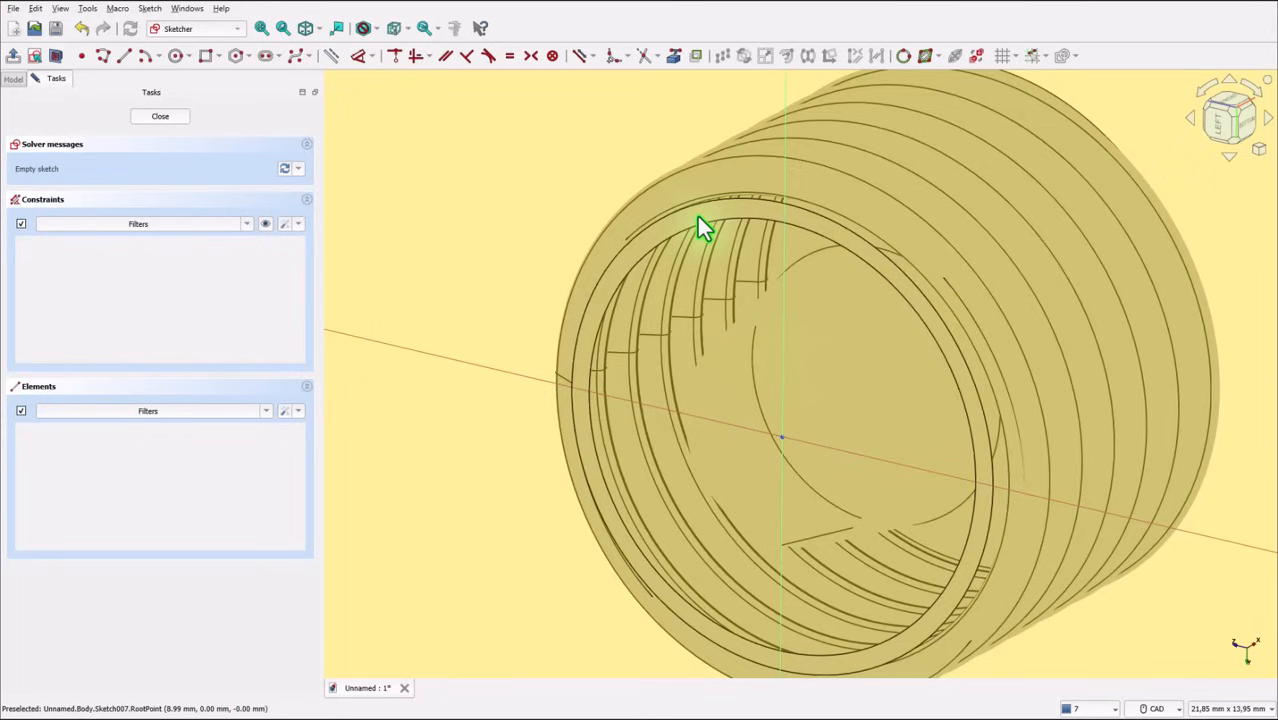
click(673, 56)
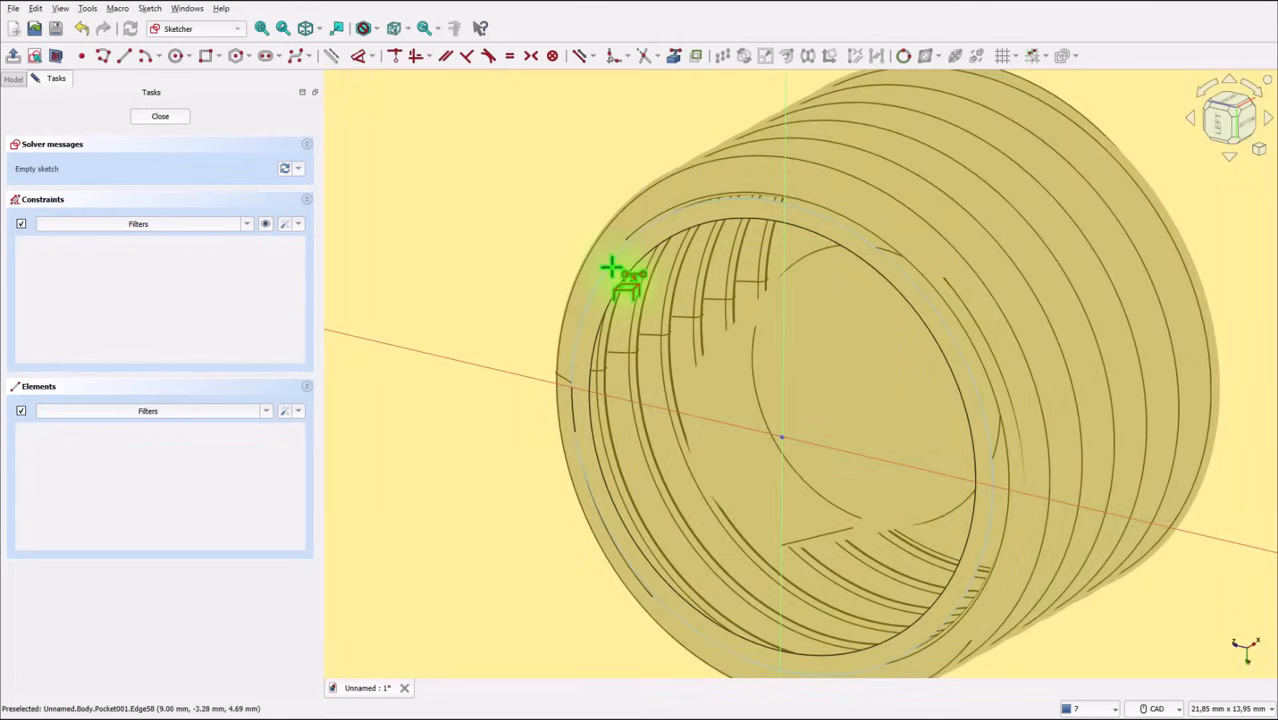
click(611, 268)
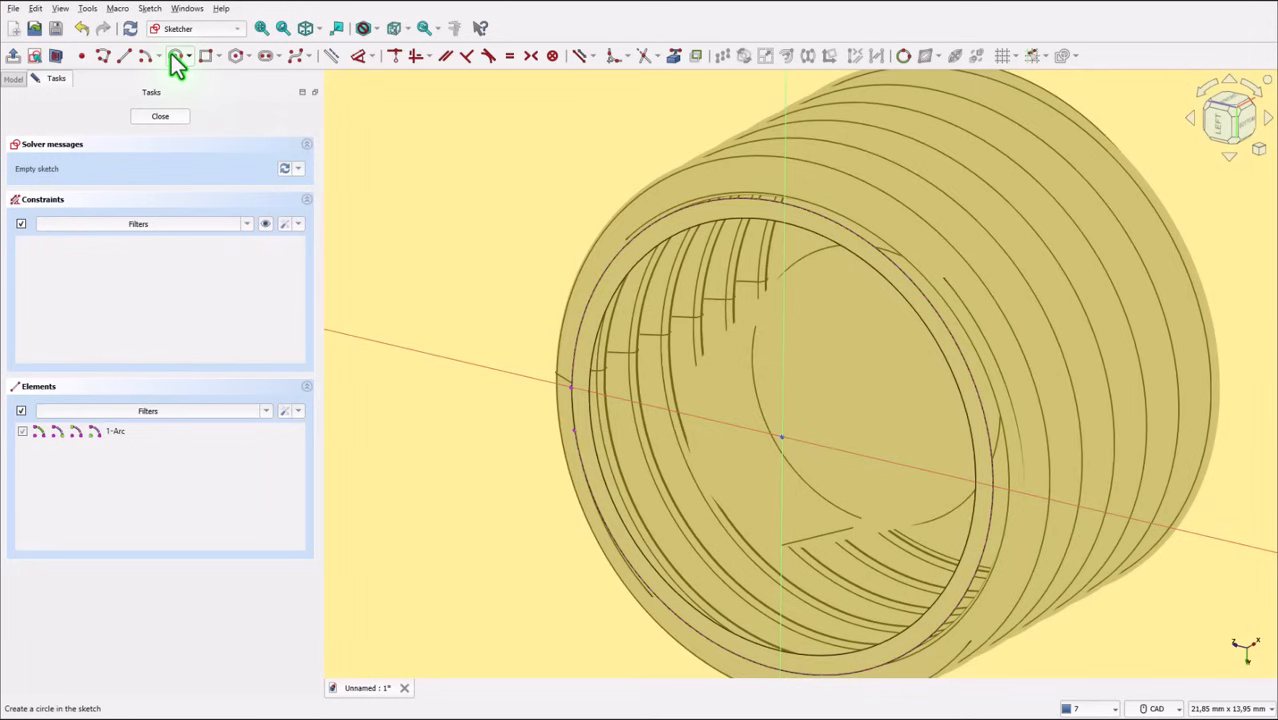
click(175, 57)
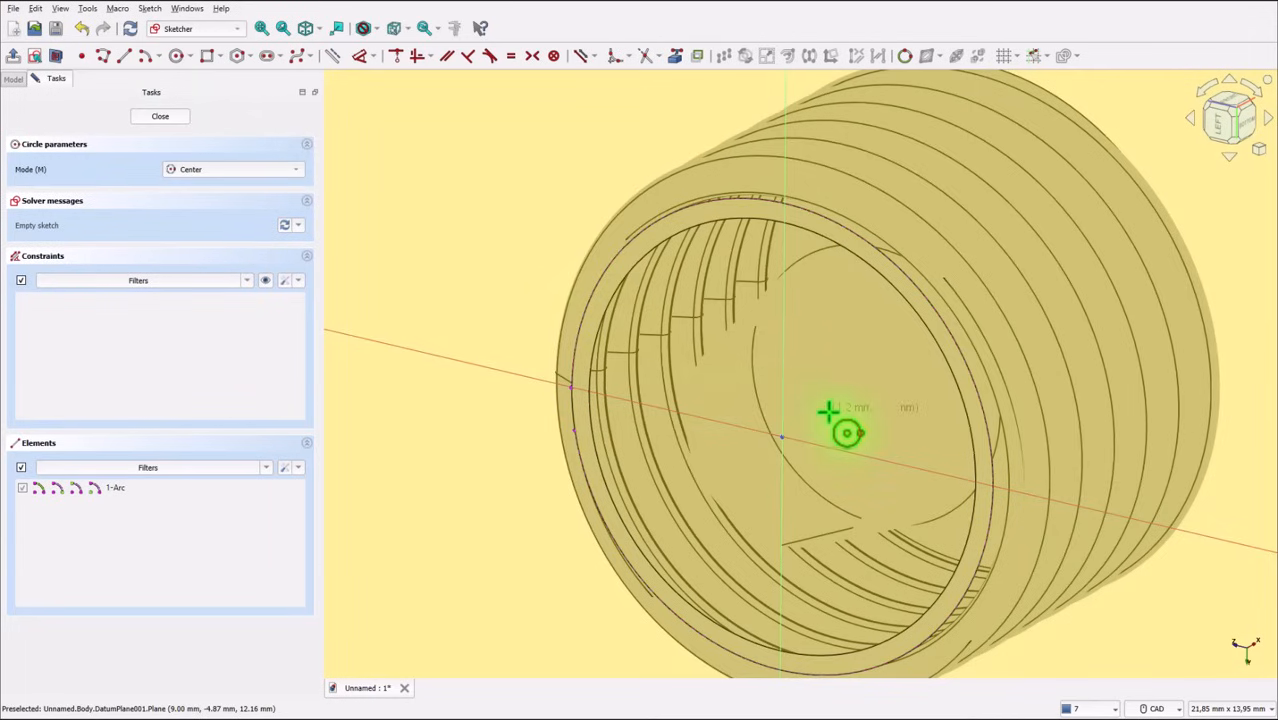
click(781, 436)
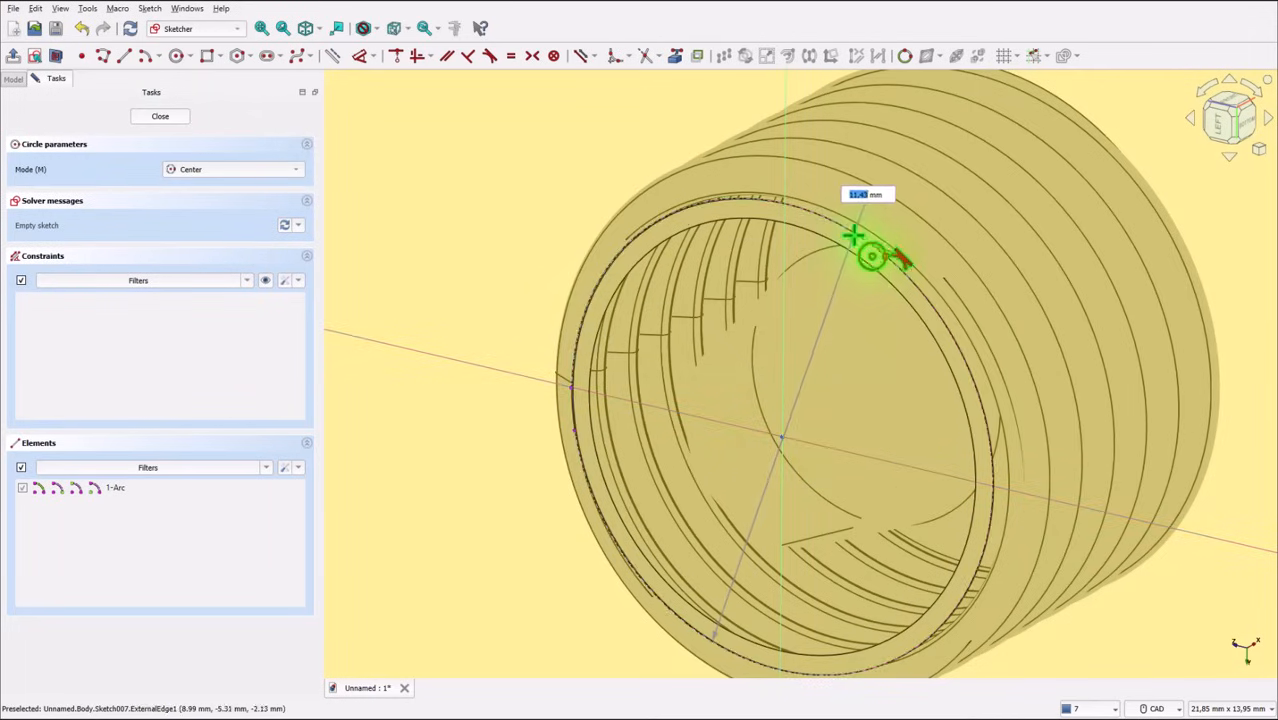
click(854, 233)
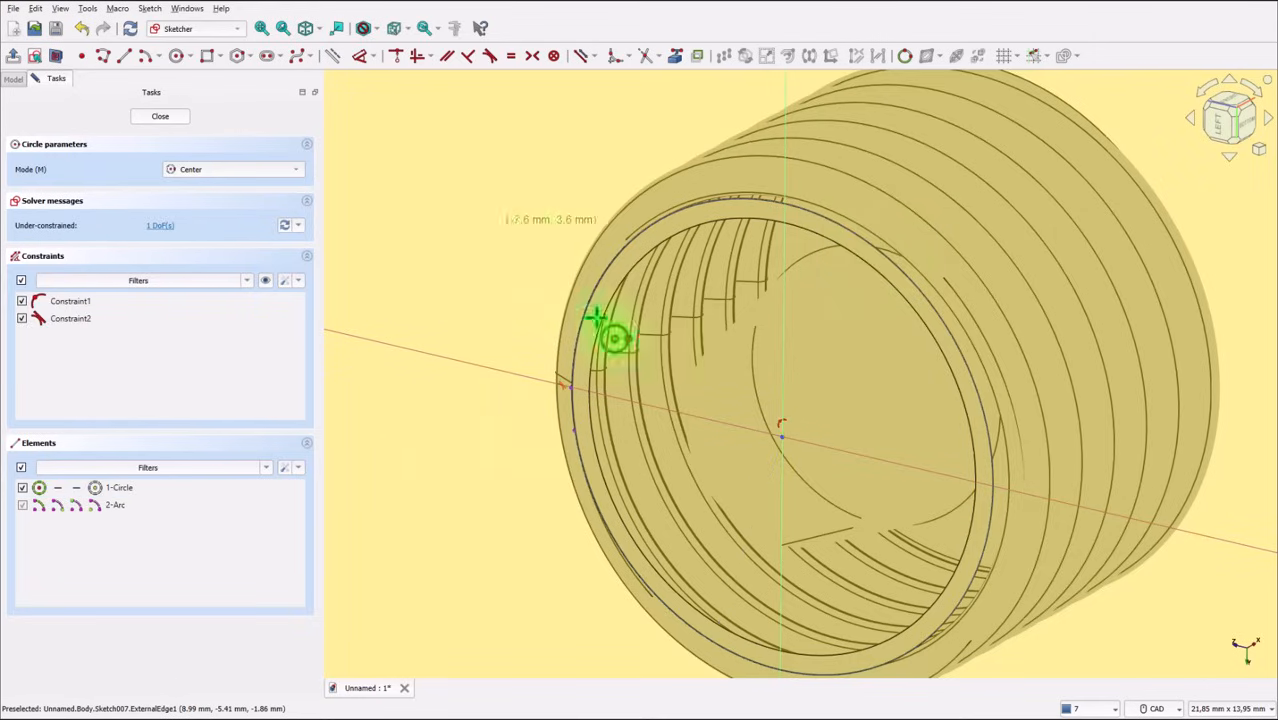
- Draw a larger circle about 15.5 mm in diameter, concentric with the first at the origin, and finish the sketch
click(780, 436)
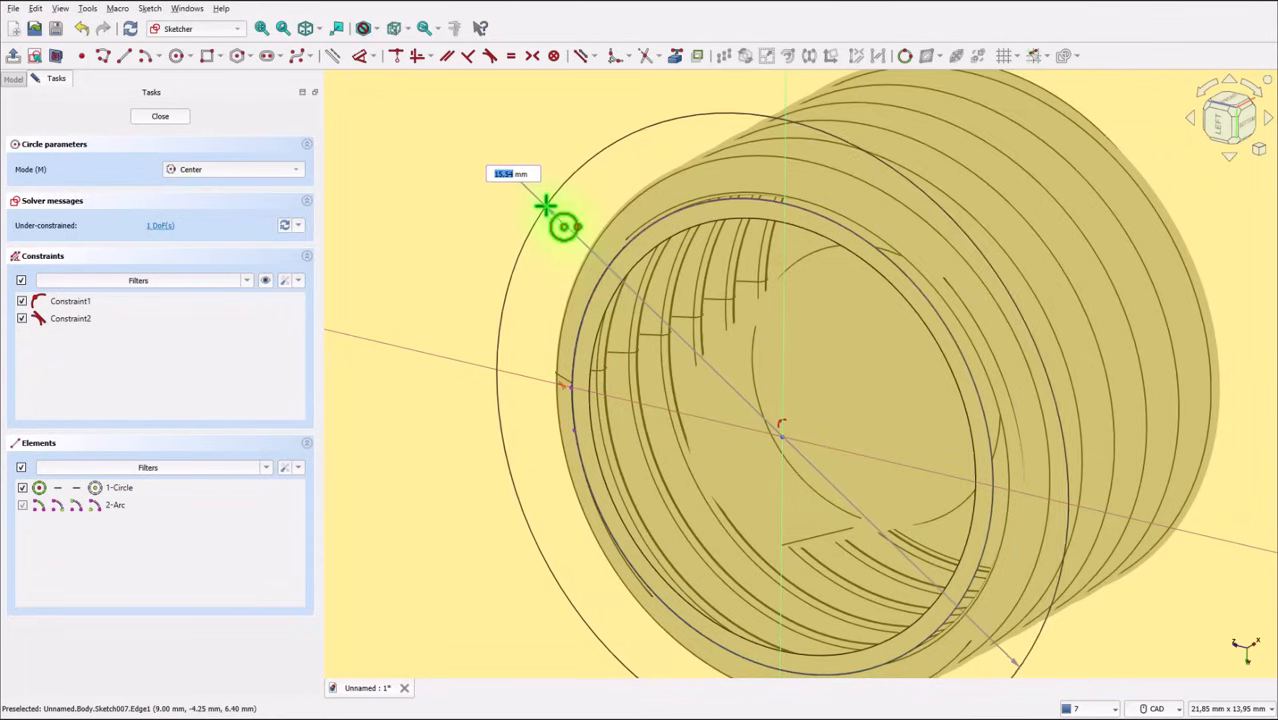
click(550, 212)
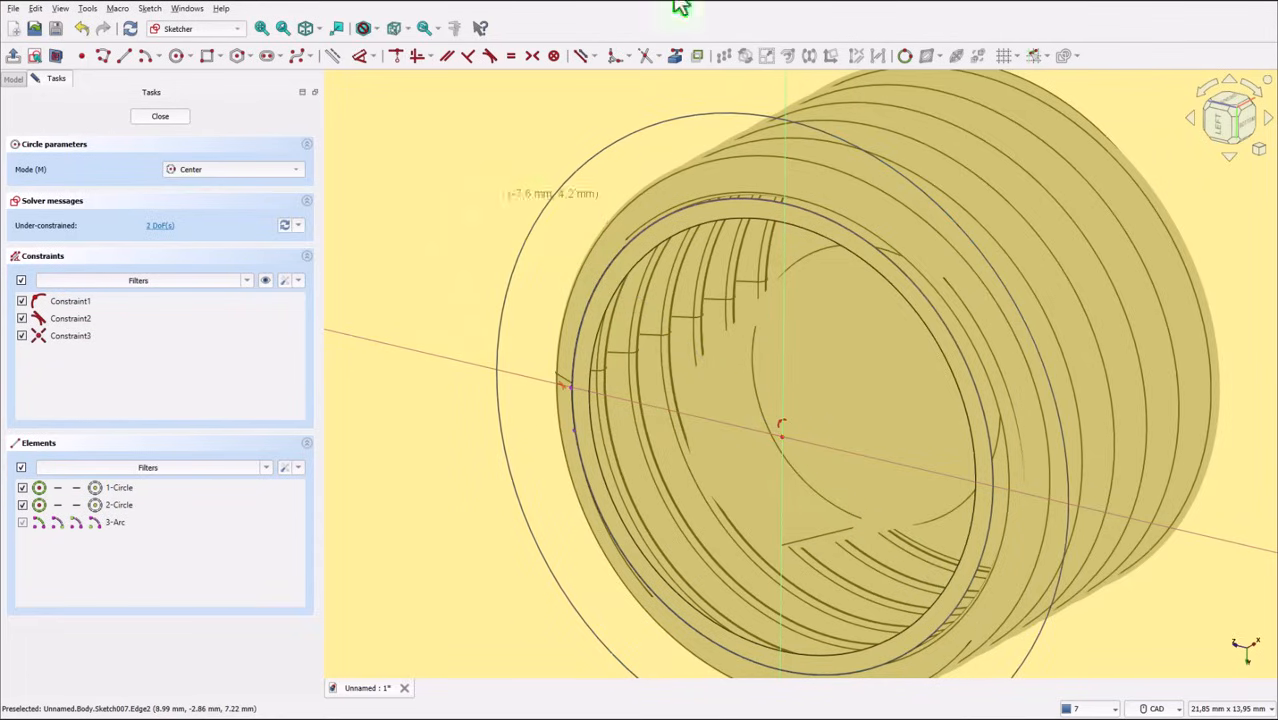
click(168, 120)
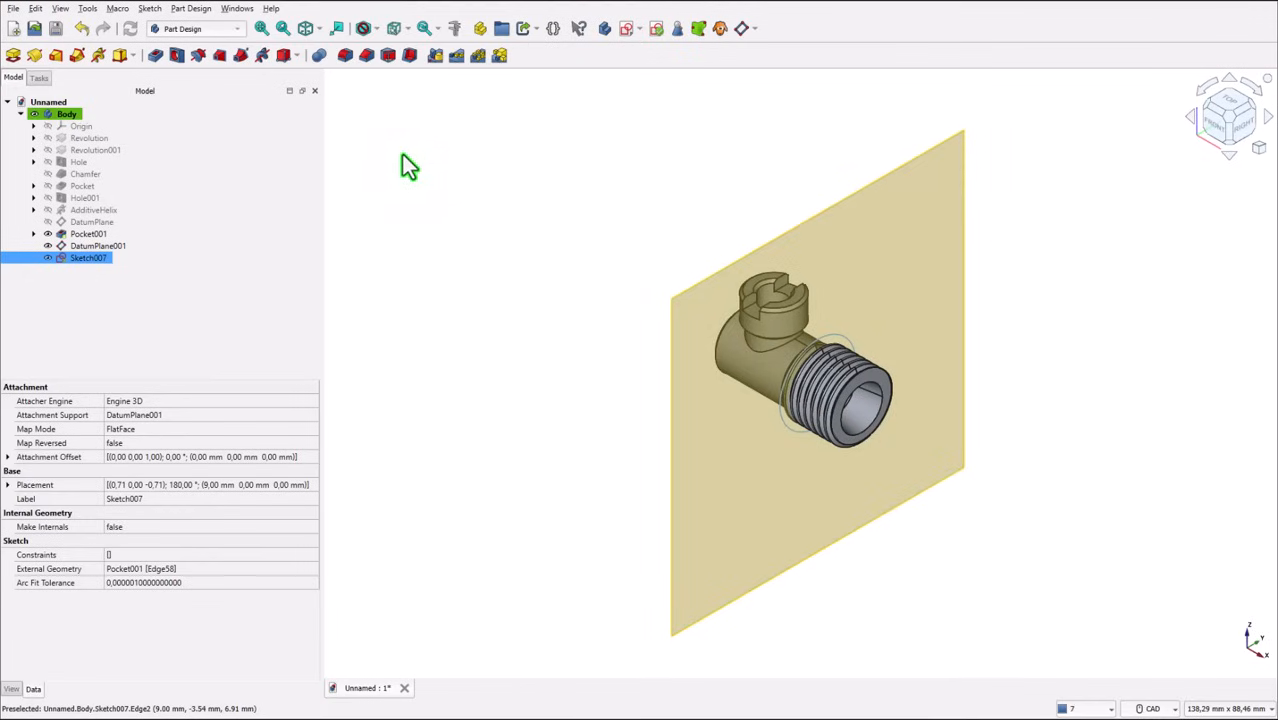
- Pocket the ring sketch with reversed direction and a length of 1.5 mm to clear the thread from the relief groove
click(156, 57)
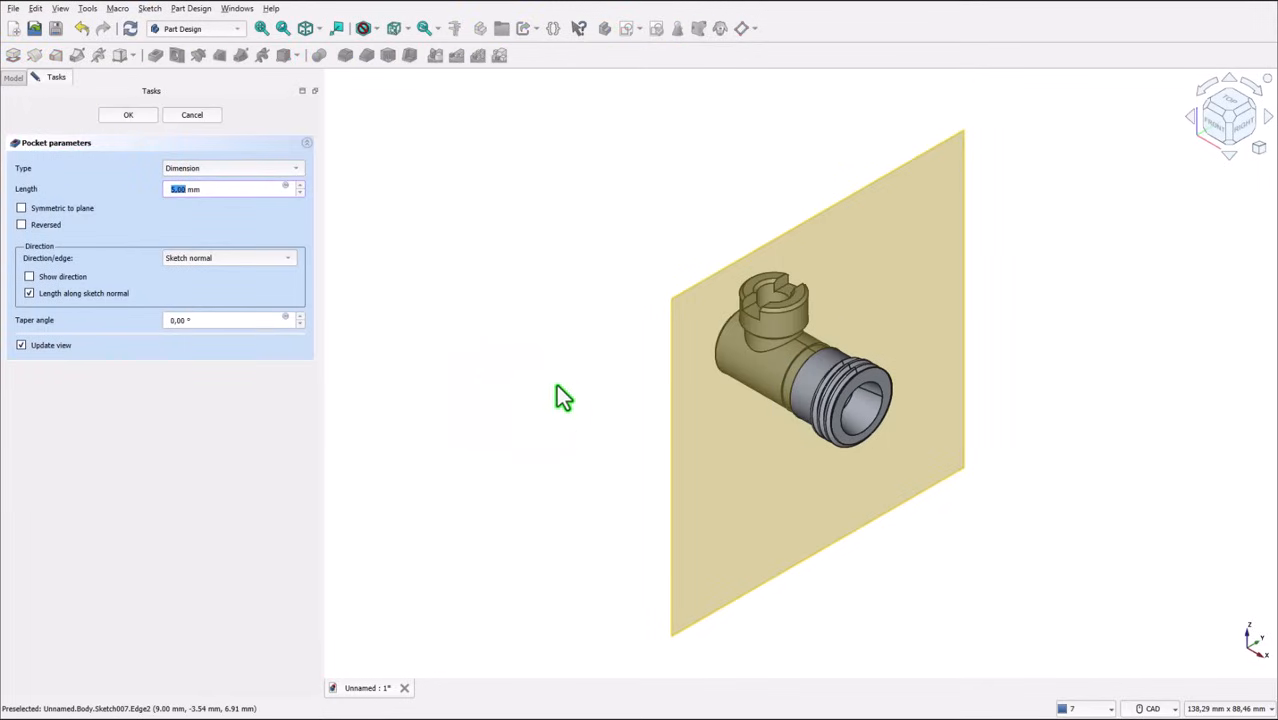
mouse_move(557, 385)
middle_down()
mouse_move(617, 410)
mouse_move(854, 410)
mouse_move(791, 366)
mouse_move(824, 371)
mouse_move(805, 372)
middle_up()
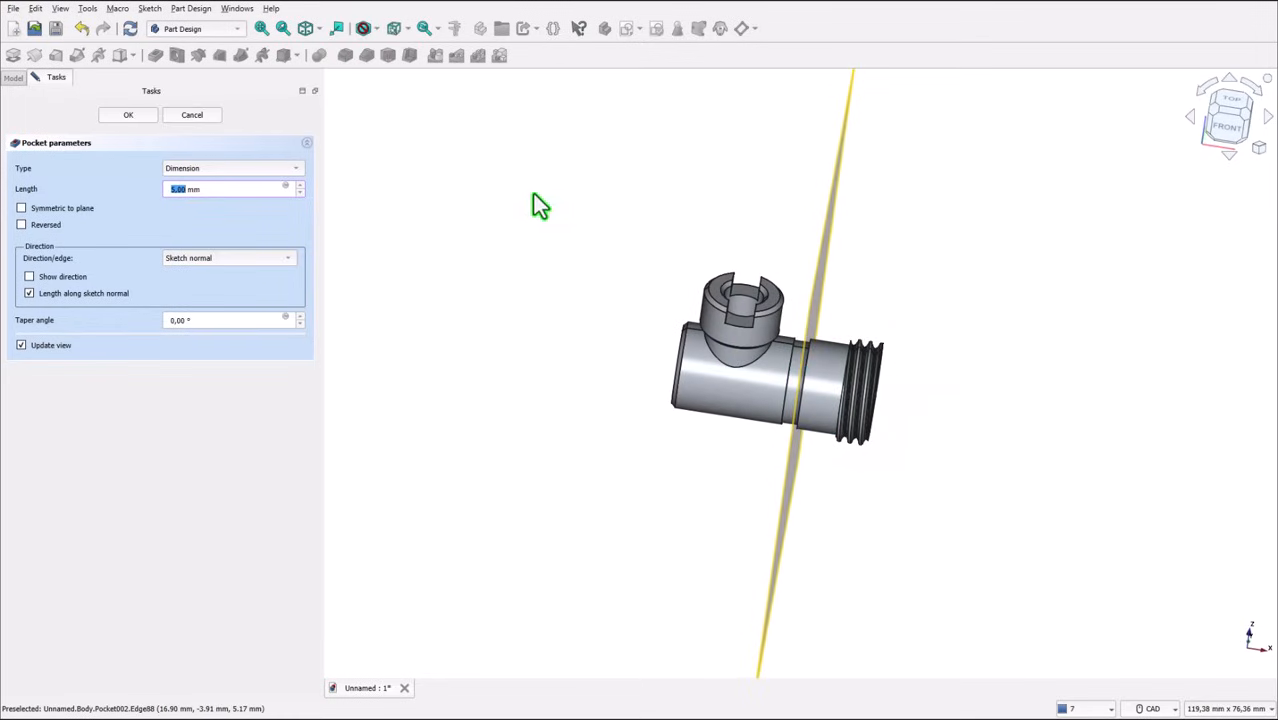
mouse_move(533, 194)
middle_down()
mouse_move(687, 274)
mouse_move(639, 248)
mouse_move(522, 245)
mouse_move(422, 214)
middle_up()
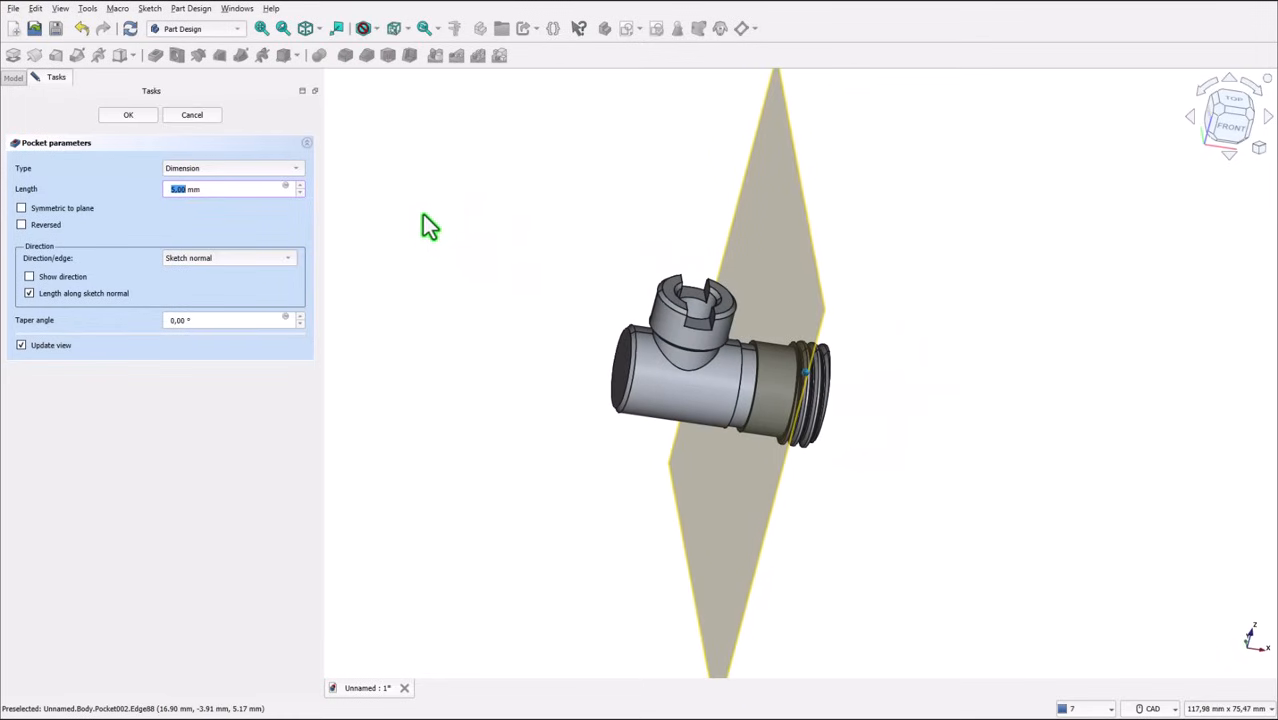
click(21, 225)
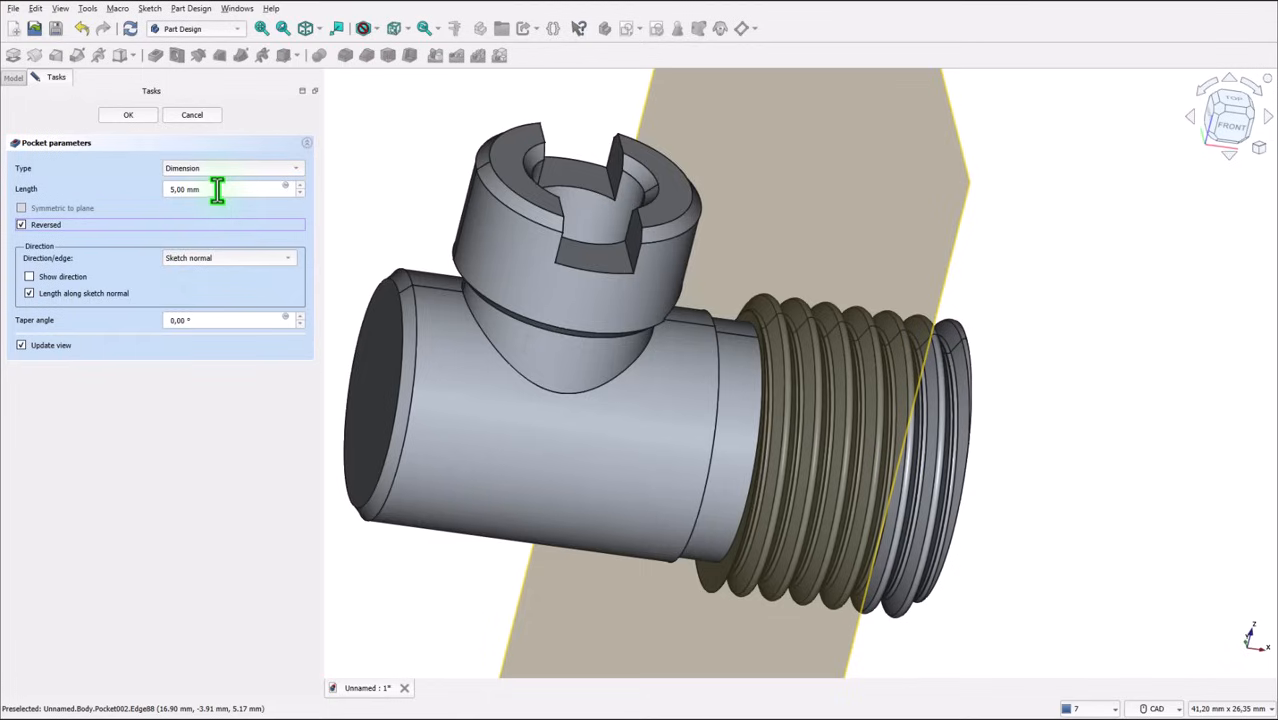
drag(217, 191, 151, 197)
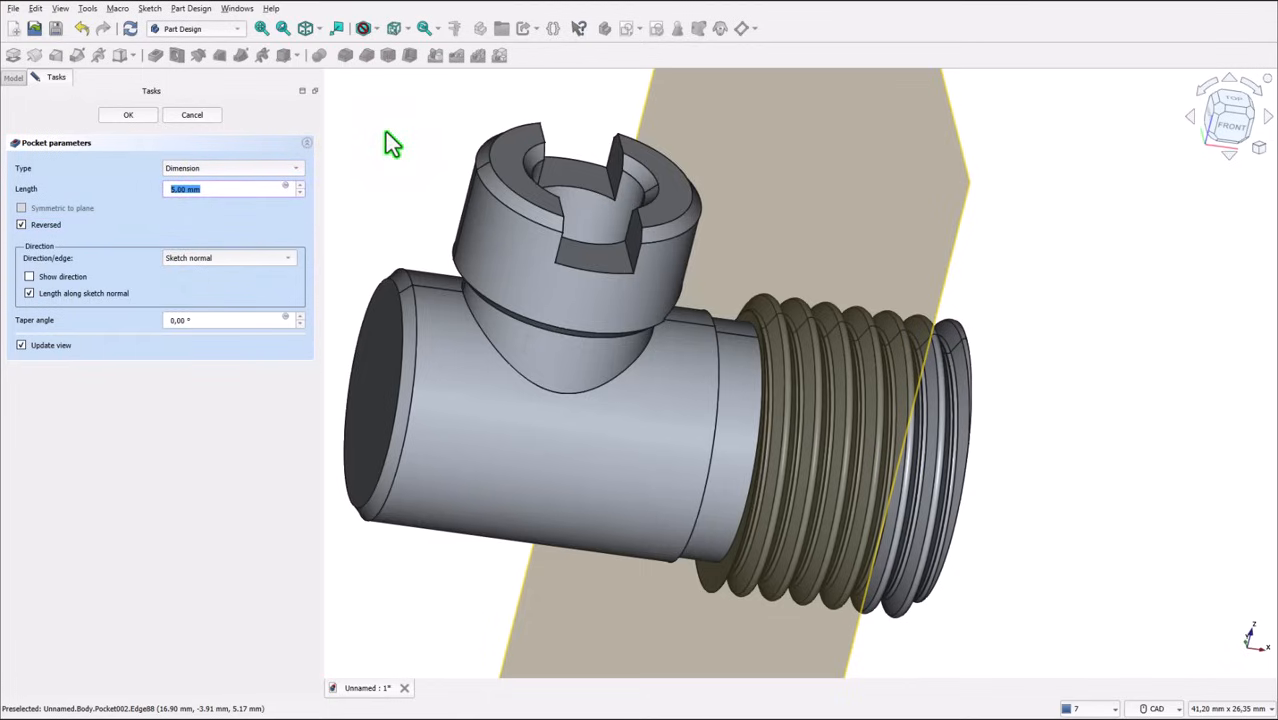
text(1.5)
click(258, 188)
key(Return)
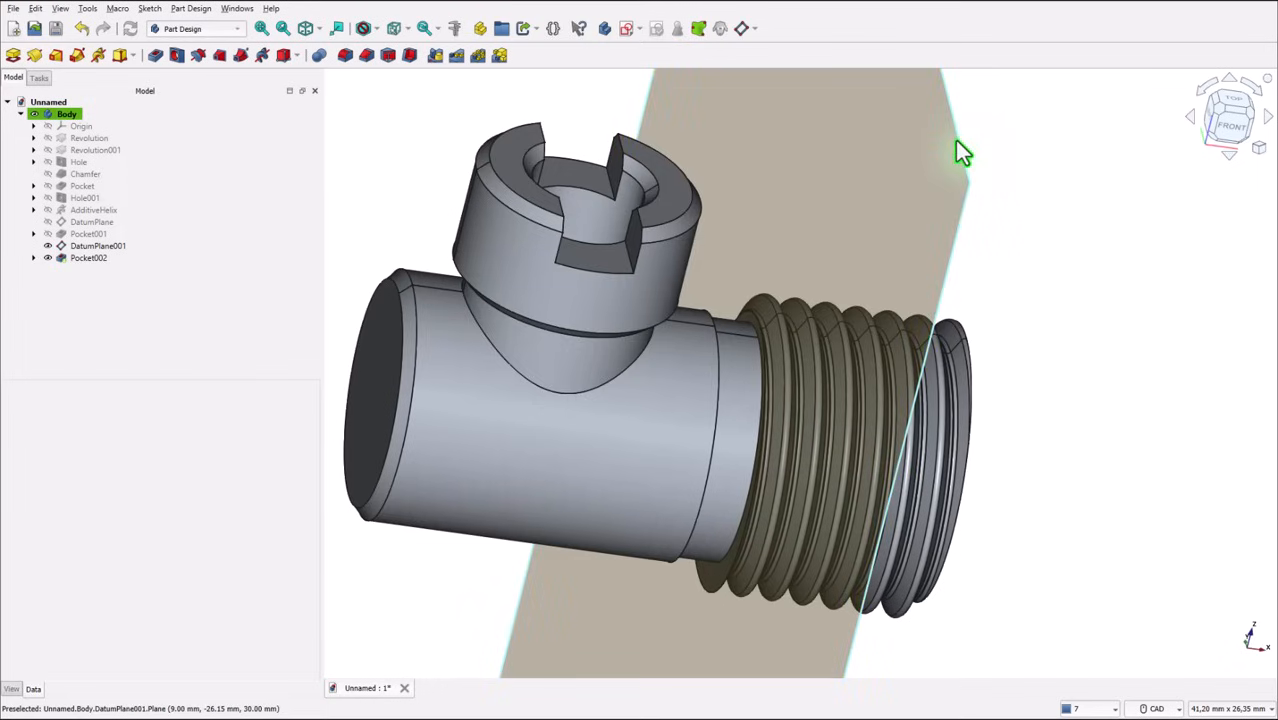
- Hide the datum plane at the relief groove
right_click(955, 140)
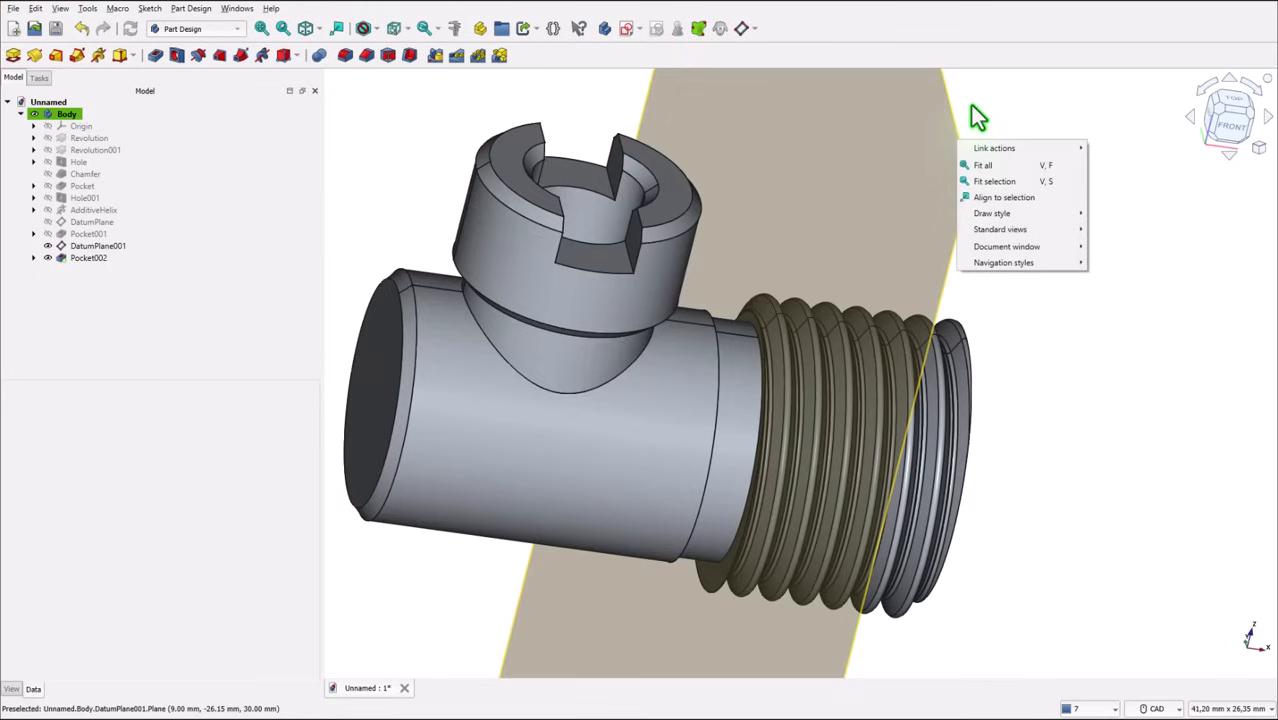
click(970, 105)
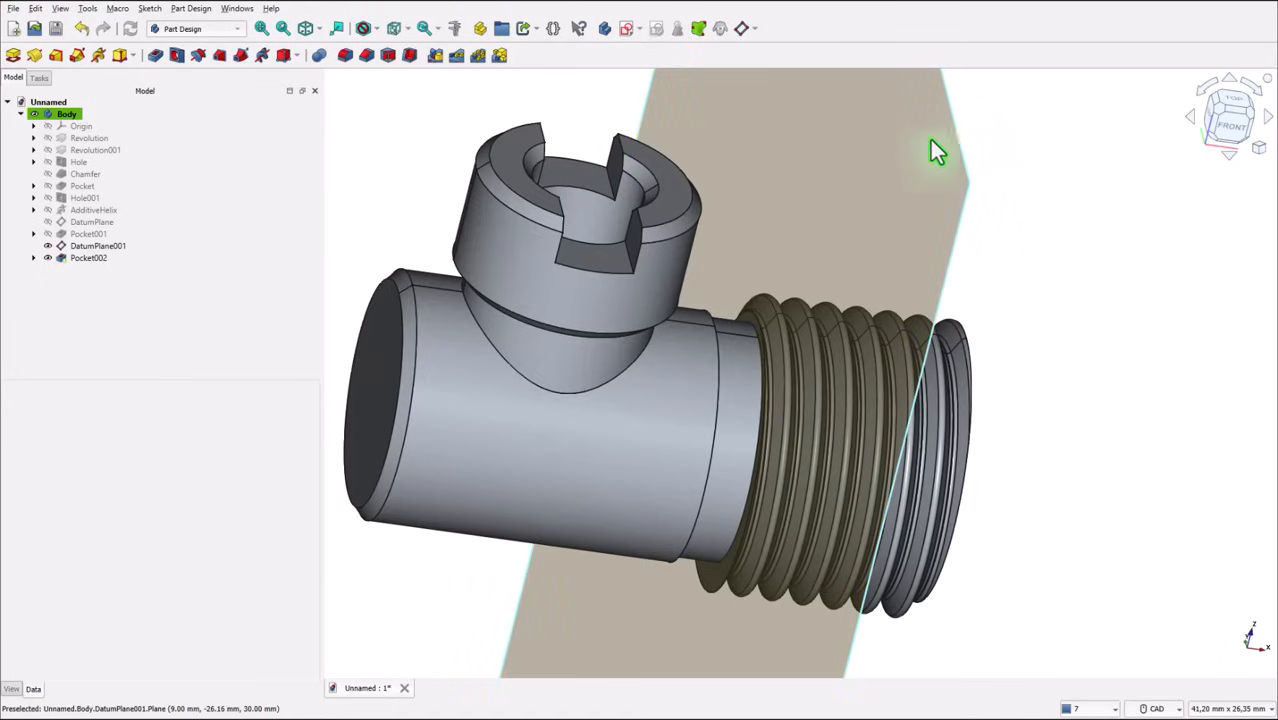
click(66, 258)
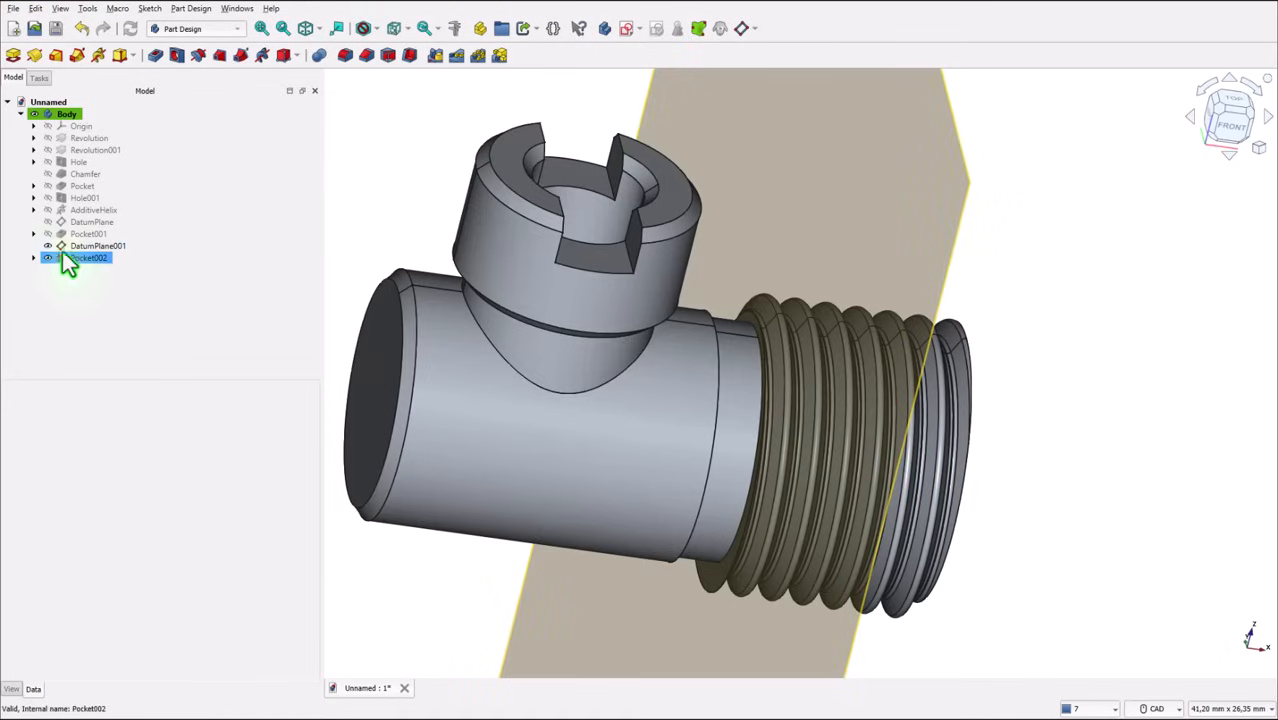
click(48, 246)
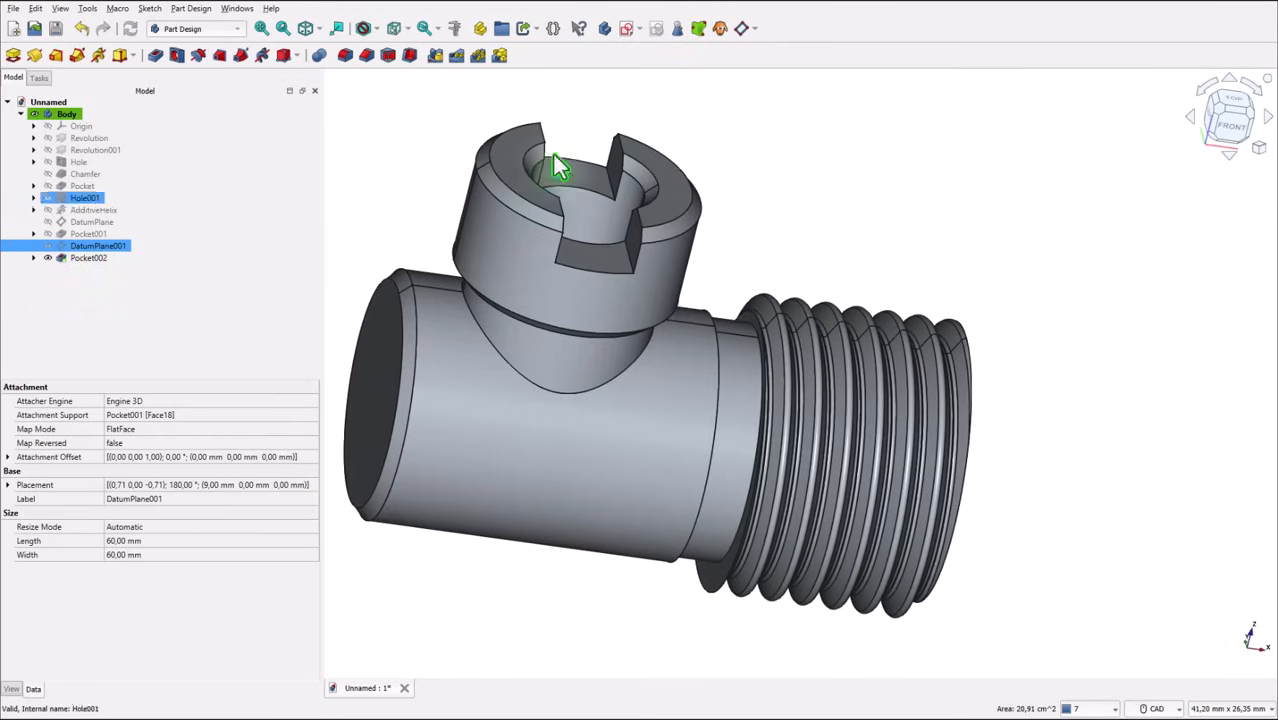
click(878, 137)
- Measure the length of the straight edge along the relief groove beside the thread
middle_drag(878, 137, 861, 248)
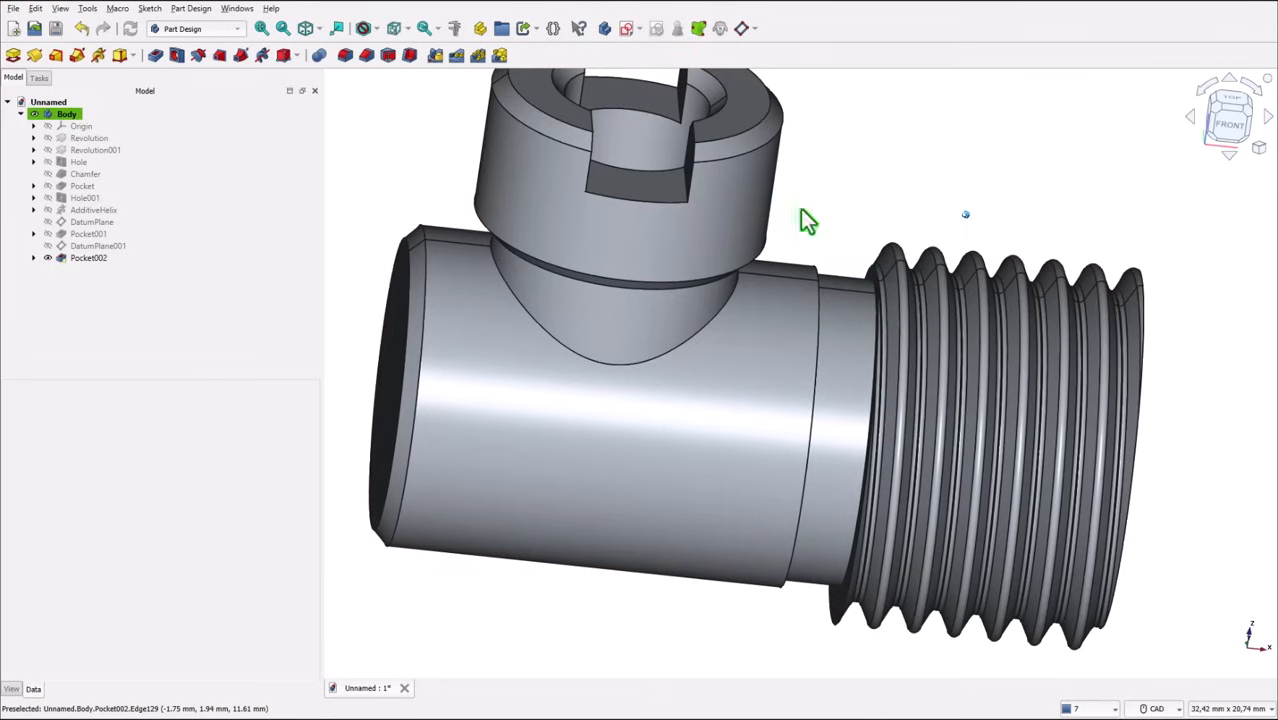
click(454, 30)
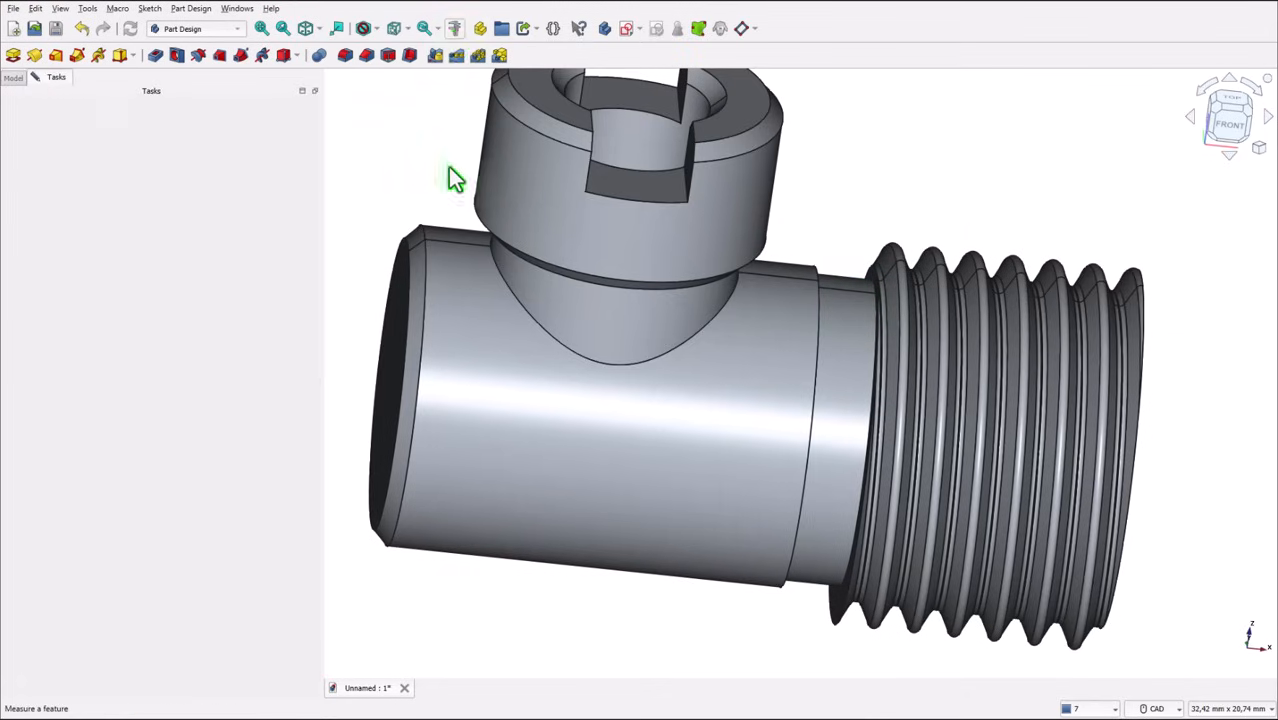
click(843, 292)
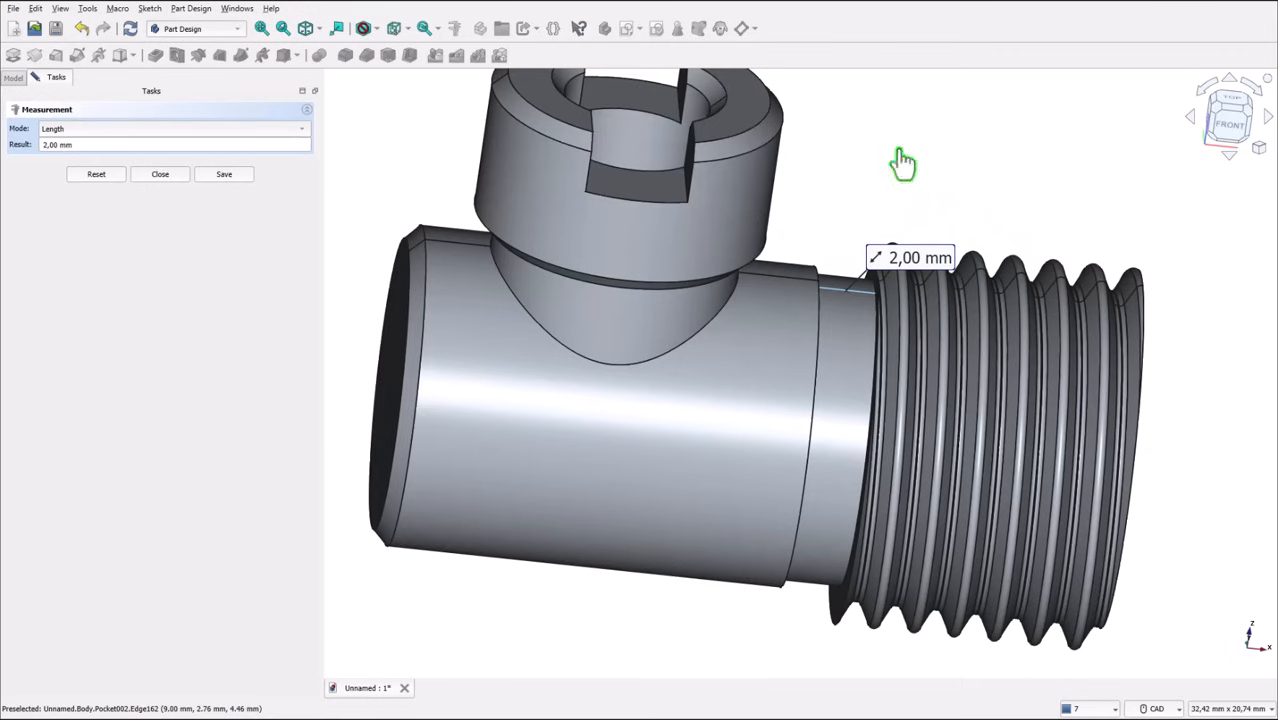
click(160, 174)
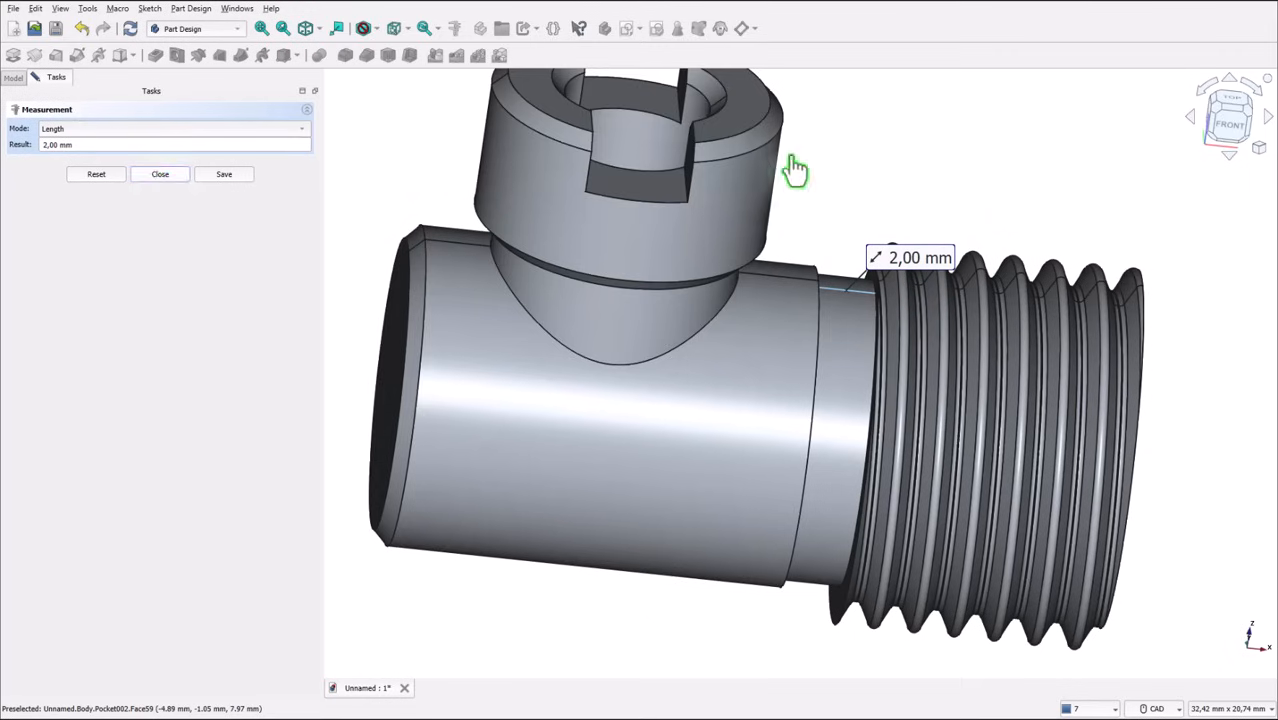
click(383, 159)
- Start a sketch on the XZ plane and project the thread's outer end edge into it as external geometry
click(307, 31)
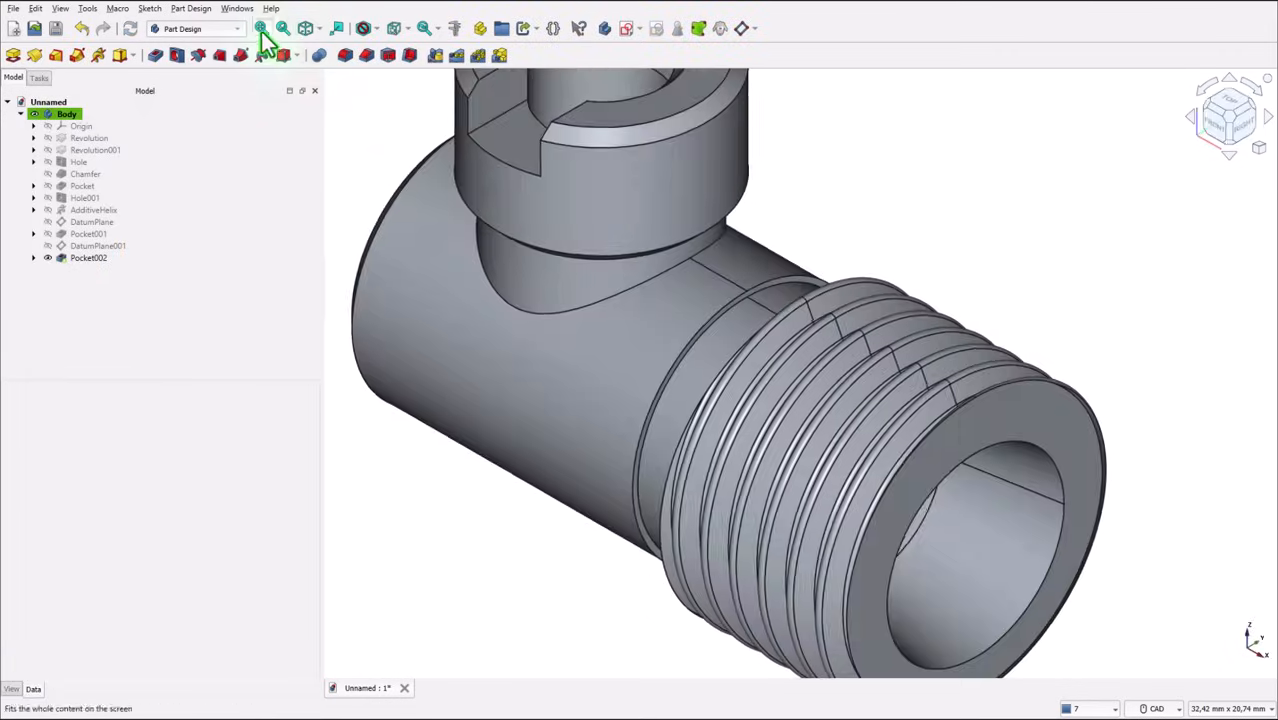
click(261, 30)
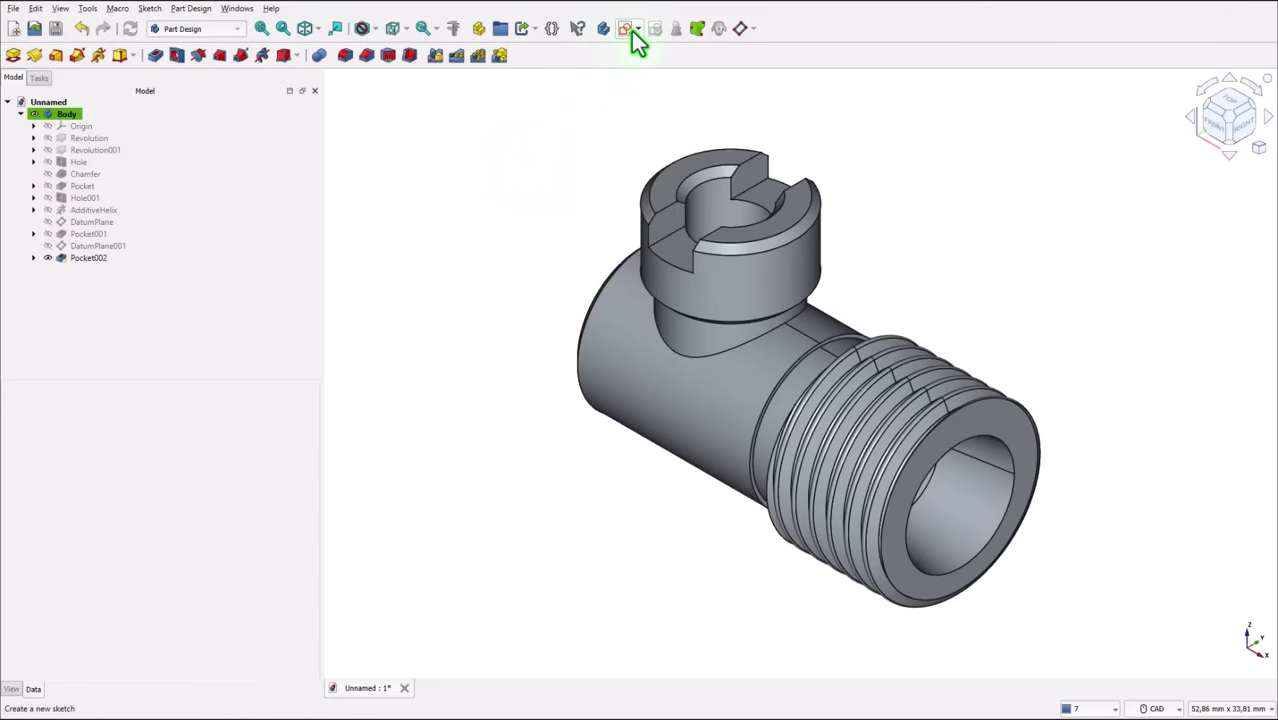
click(626, 29)
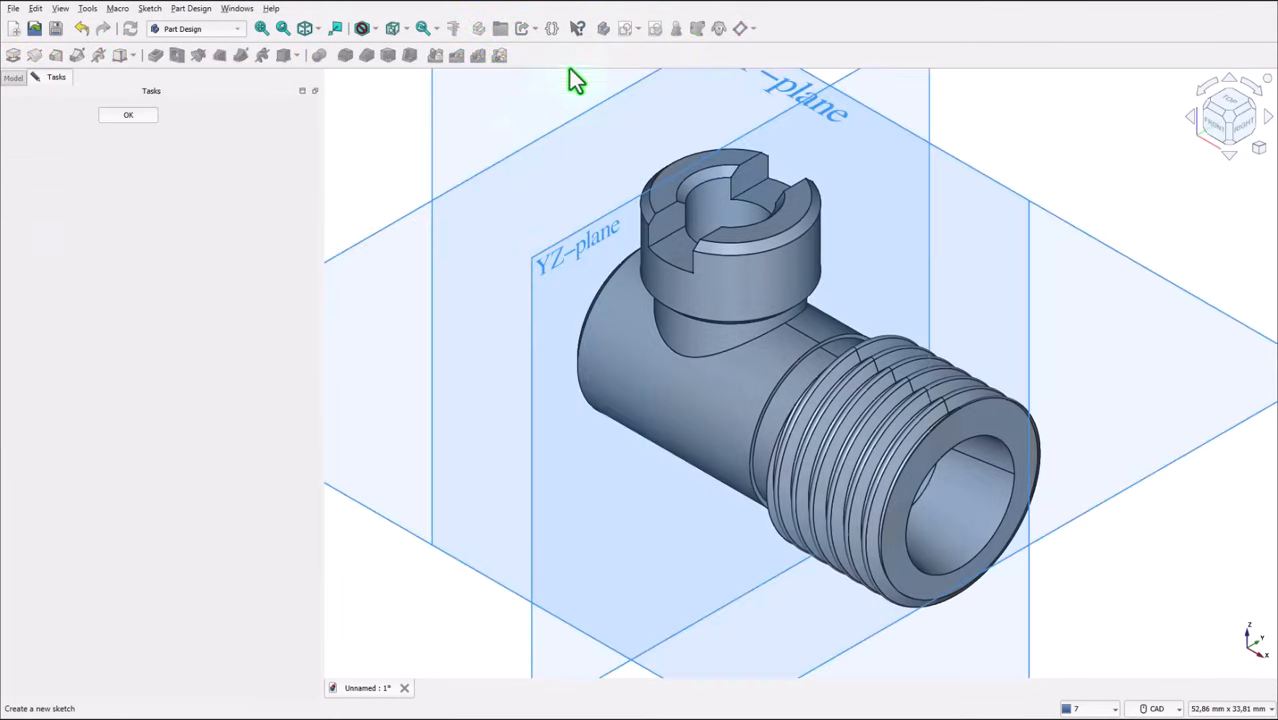
click(436, 156)
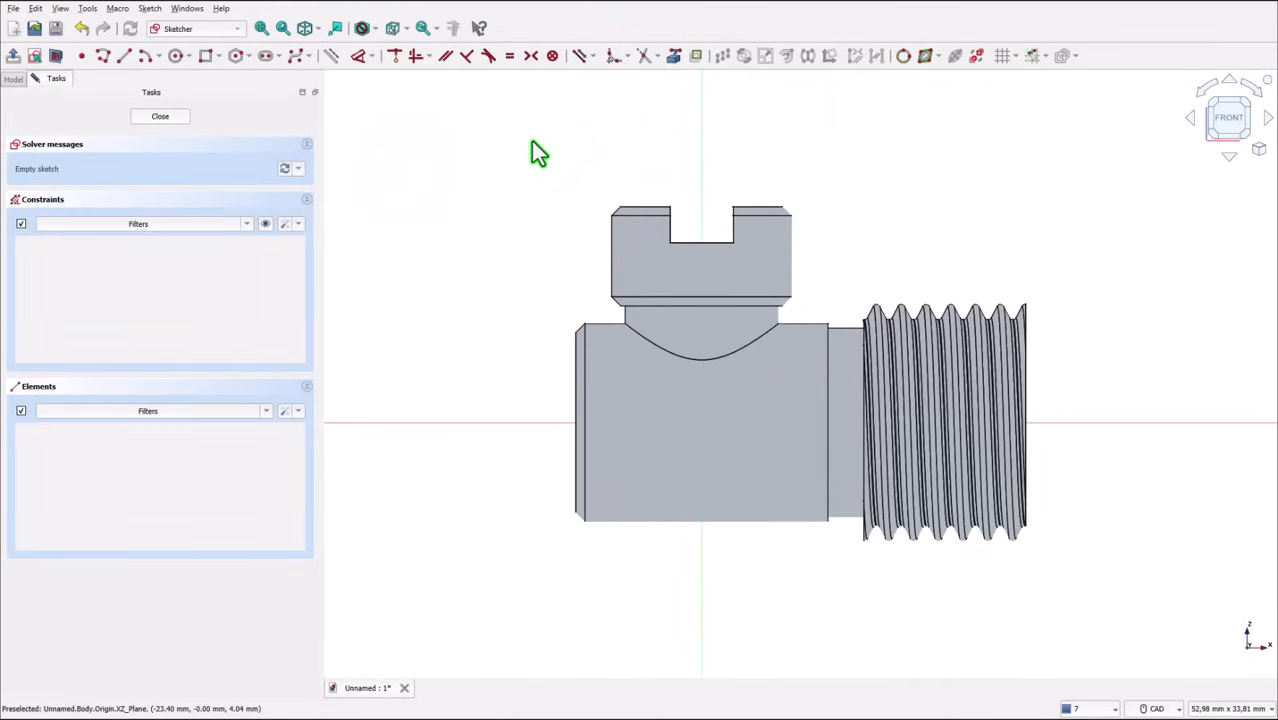
click(673, 56)
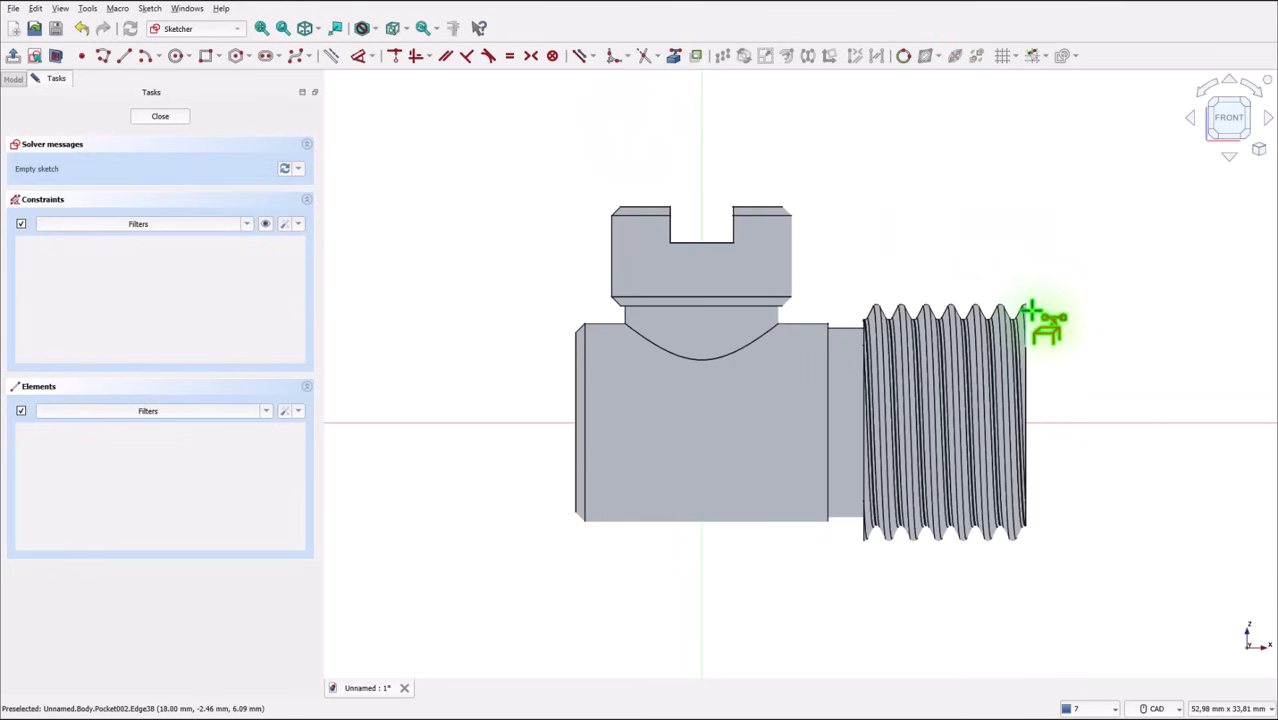
scroll(1028, 318, up, 5)
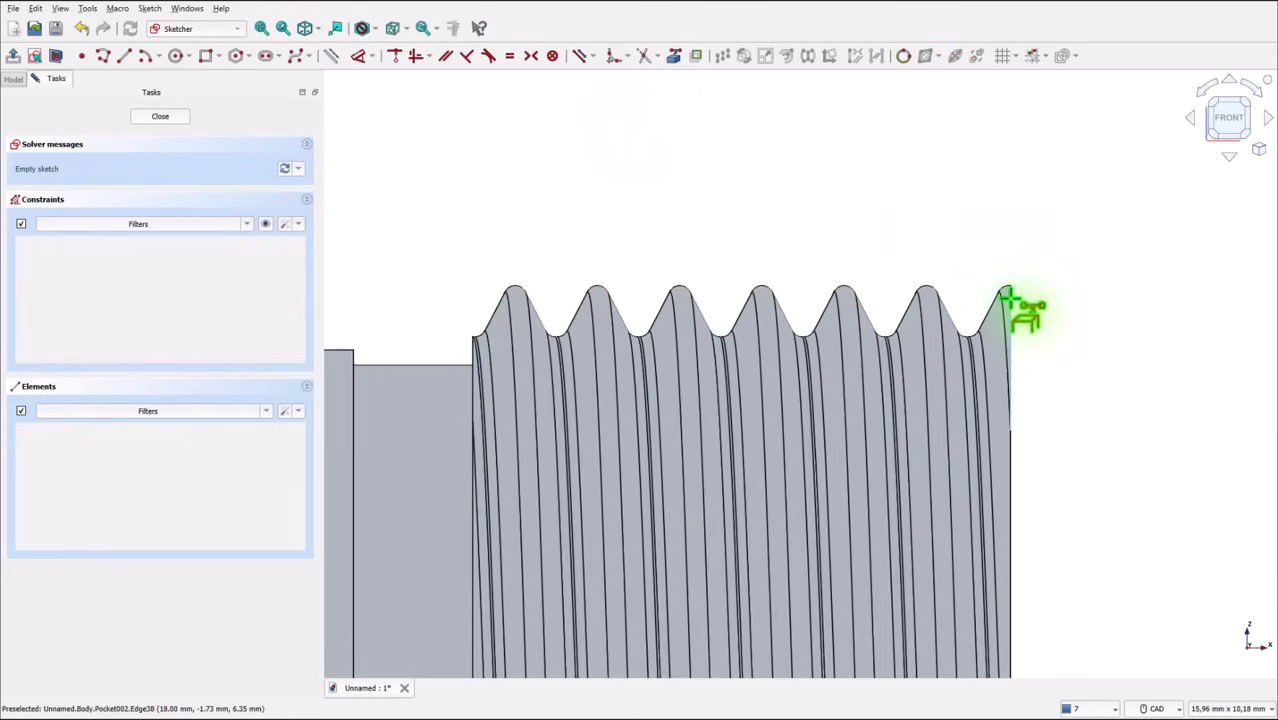
click(1007, 296)
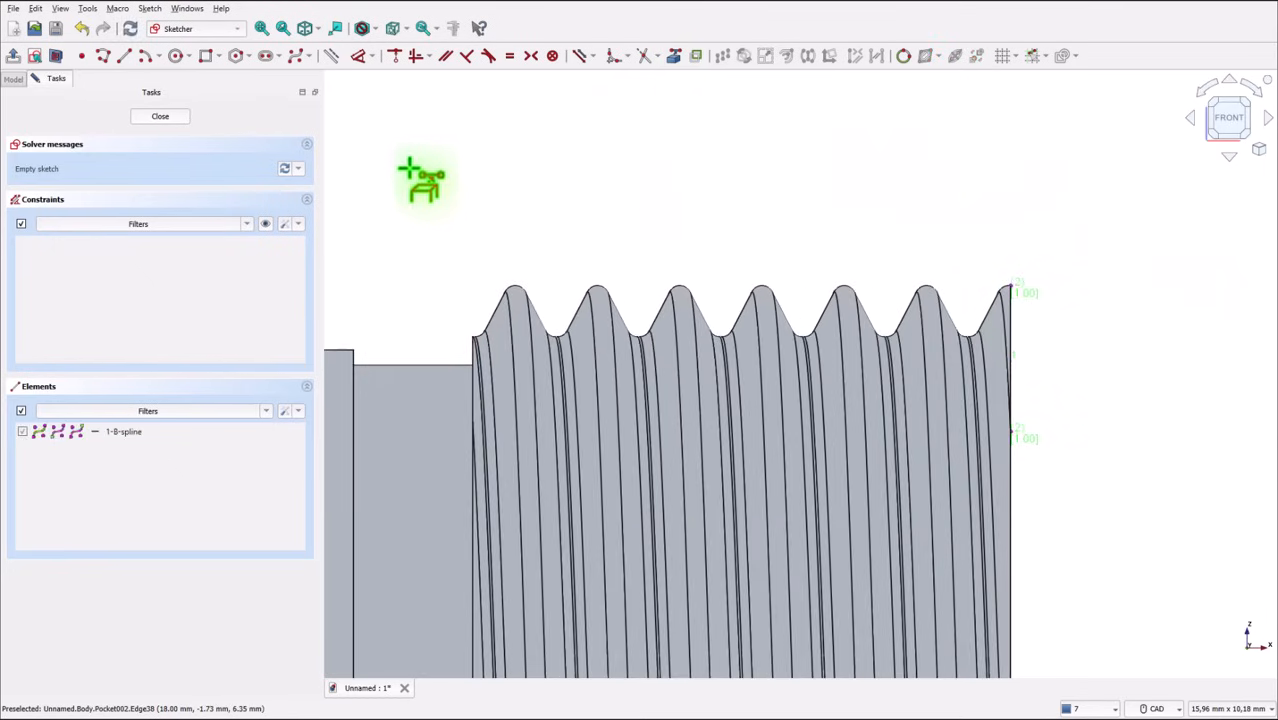
- Draw a closed polyline triangle above the thread's outer end, with a vertical side about 1.0 mm and a sloped side about 1.4 mm
click(102, 56)
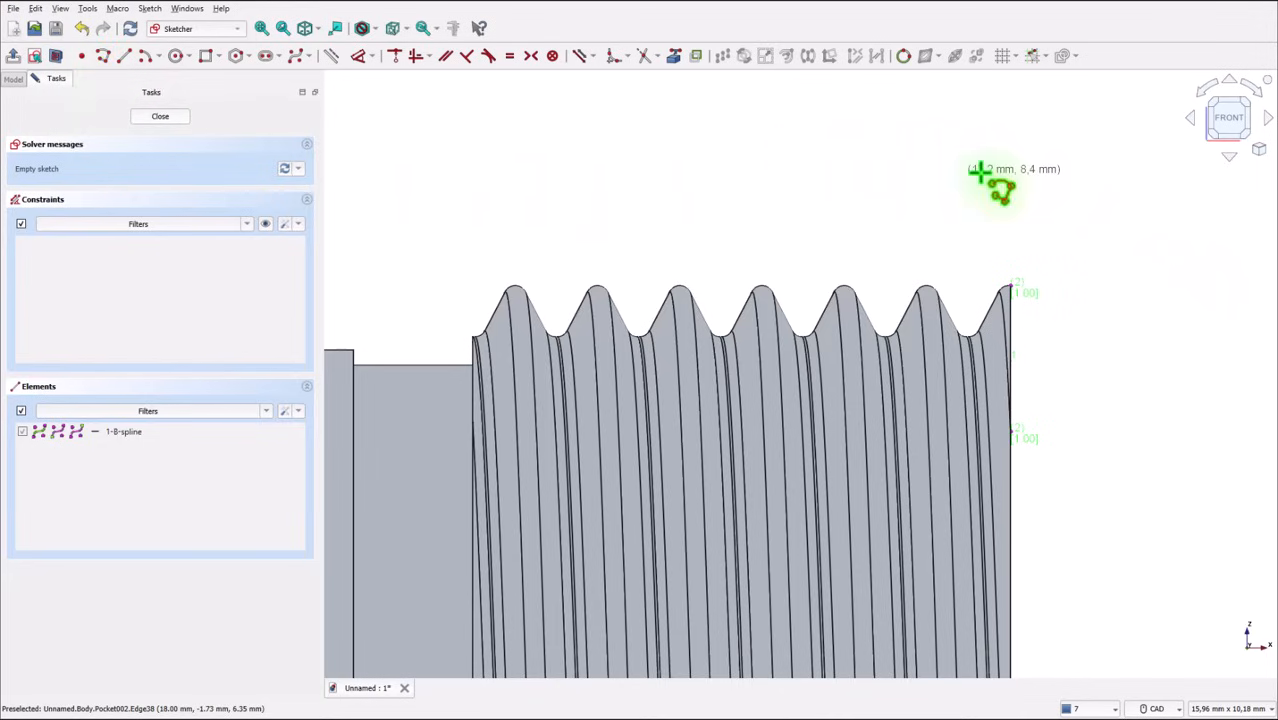
click(1030, 150)
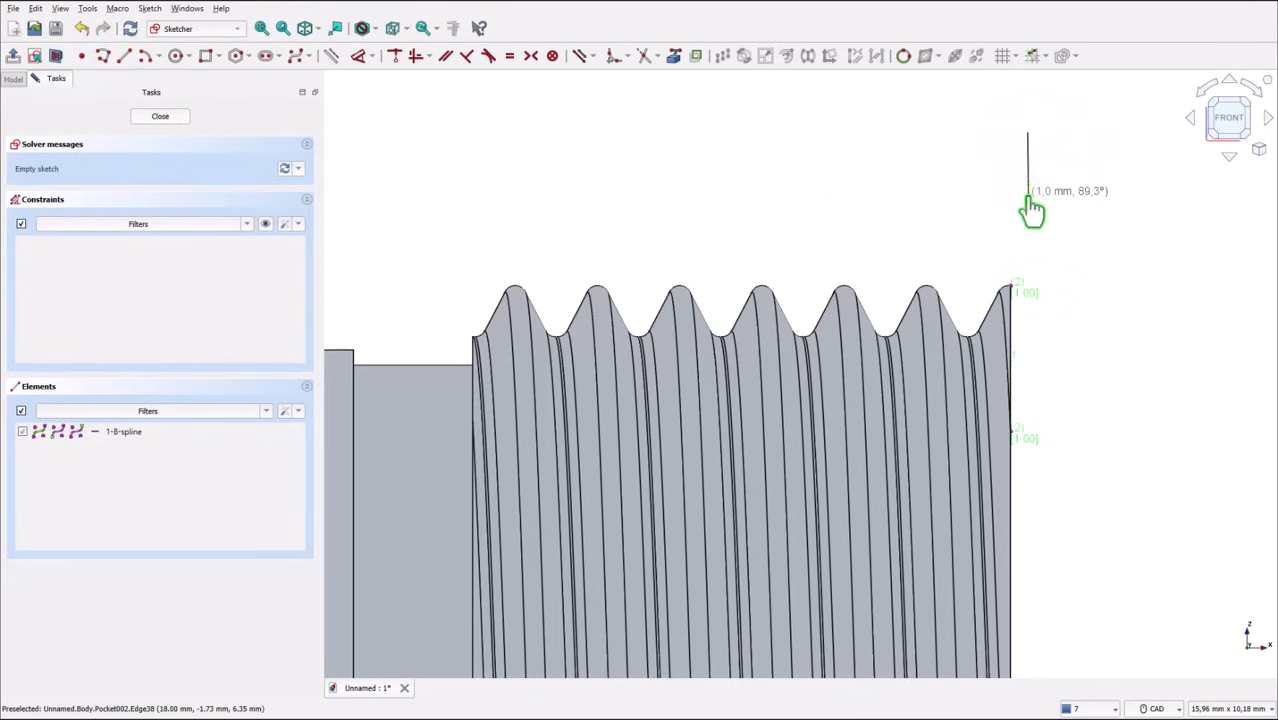
click(1027, 193)
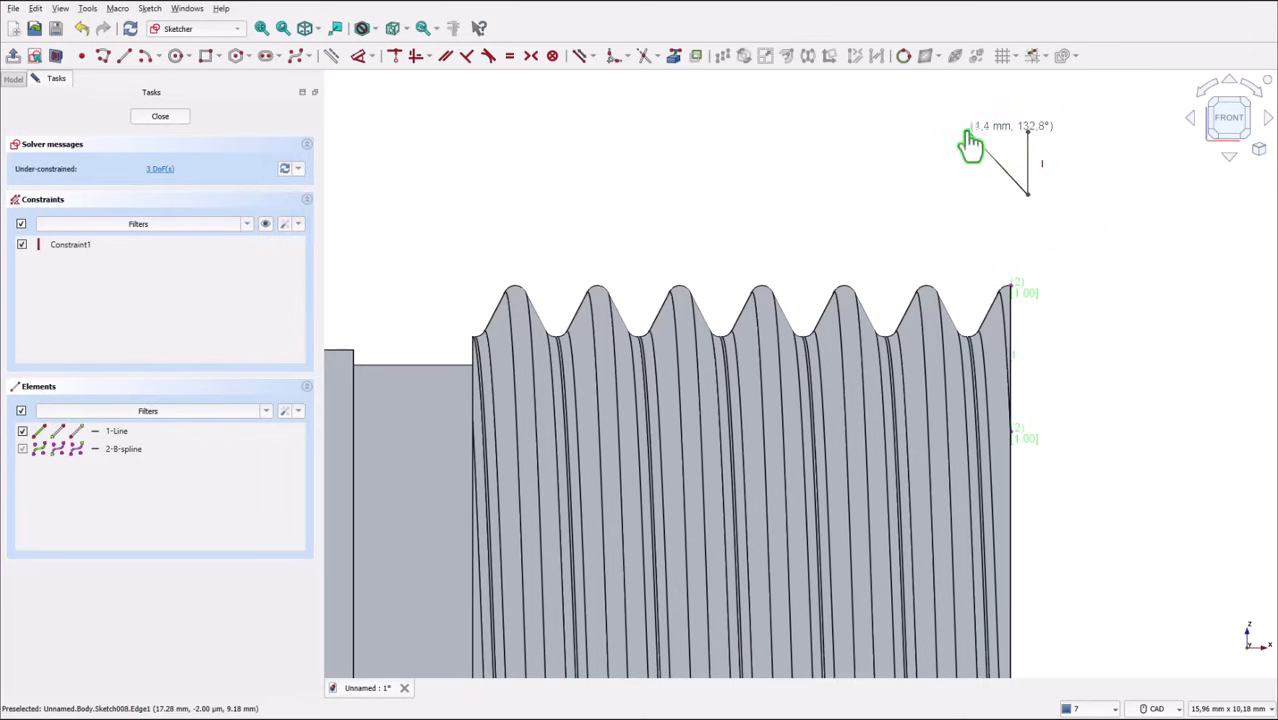
click(967, 128)
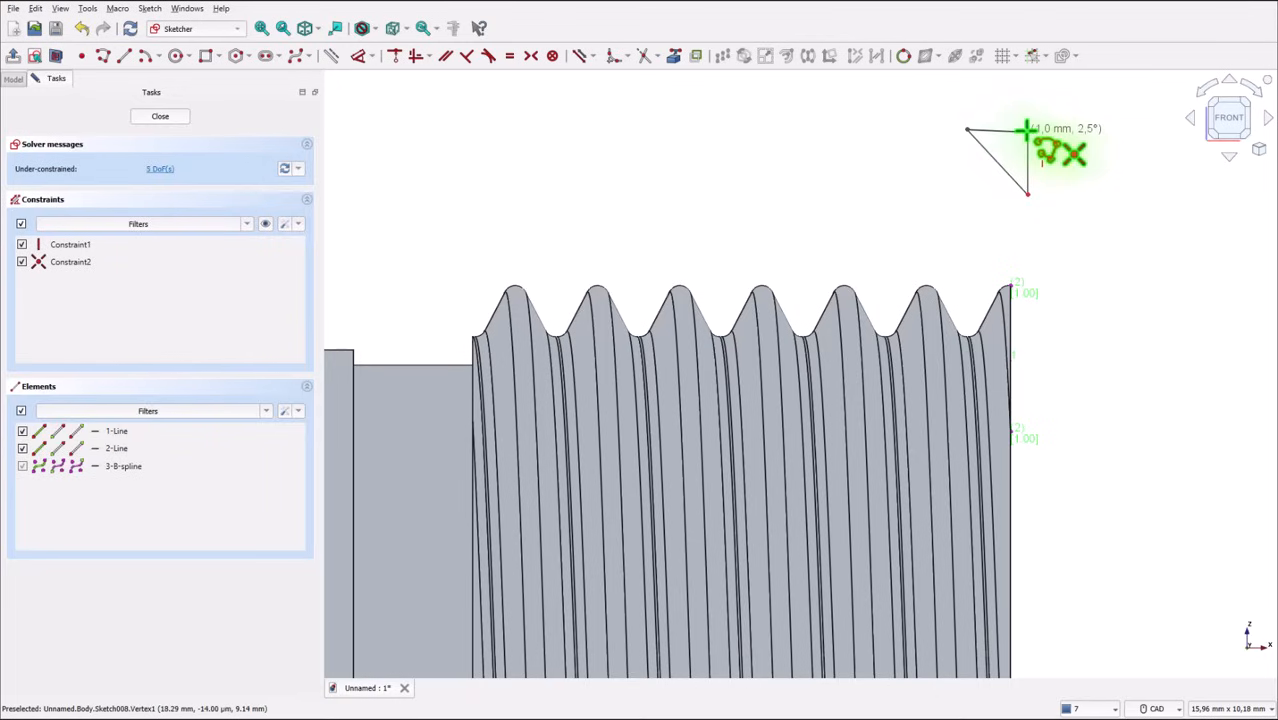
click(1027, 130)
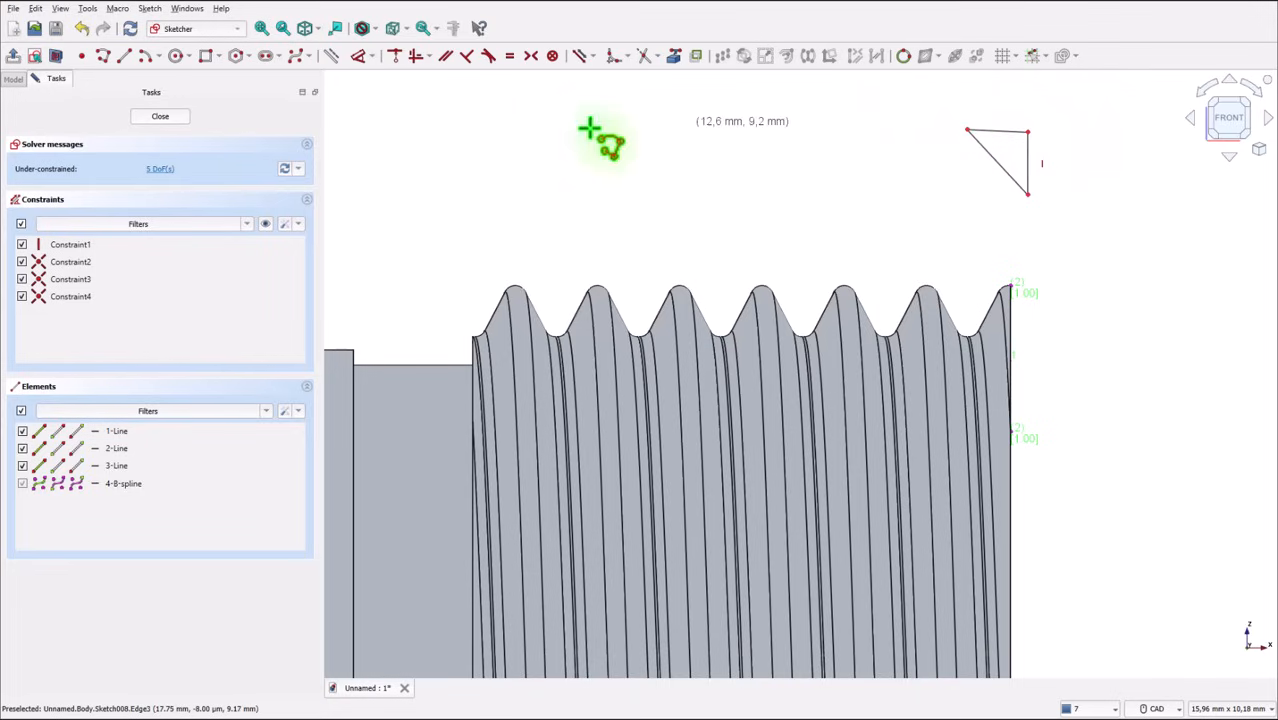
- Make the triangle's upper side horizontal and constrain its vertical side to pass through the projected upper point at the thread's outer end
click(412, 57)
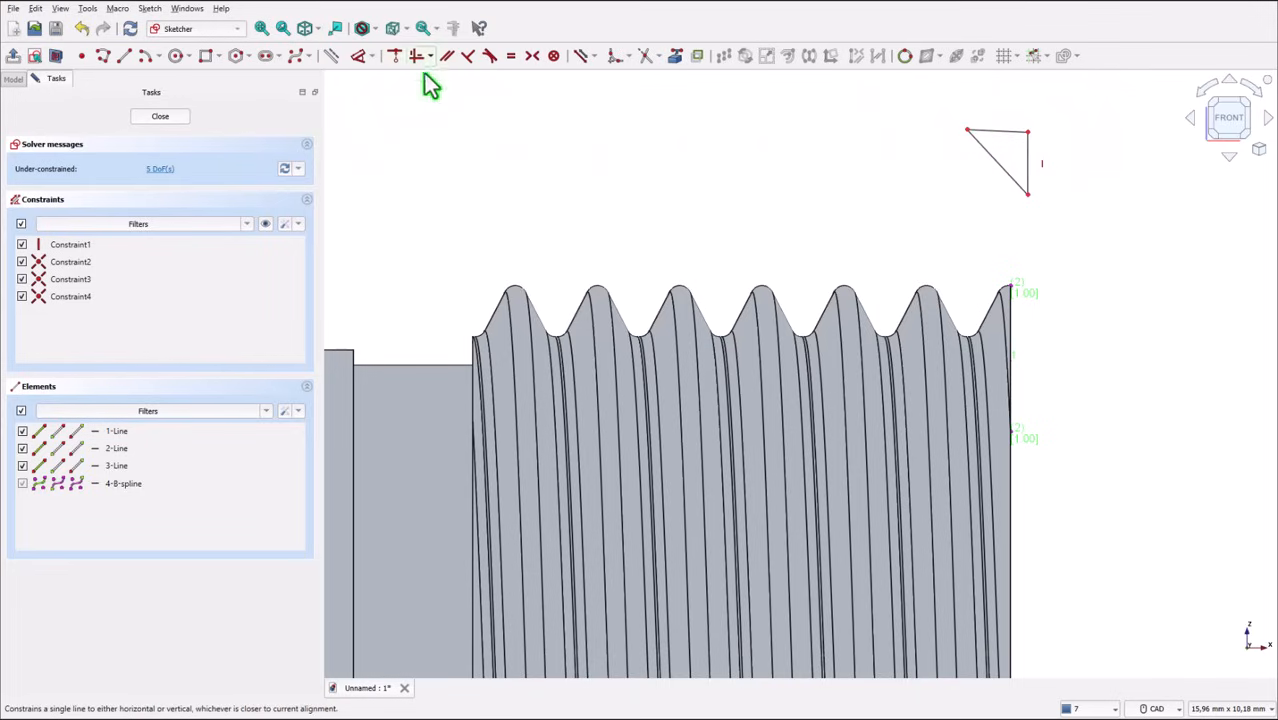
click(1009, 132)
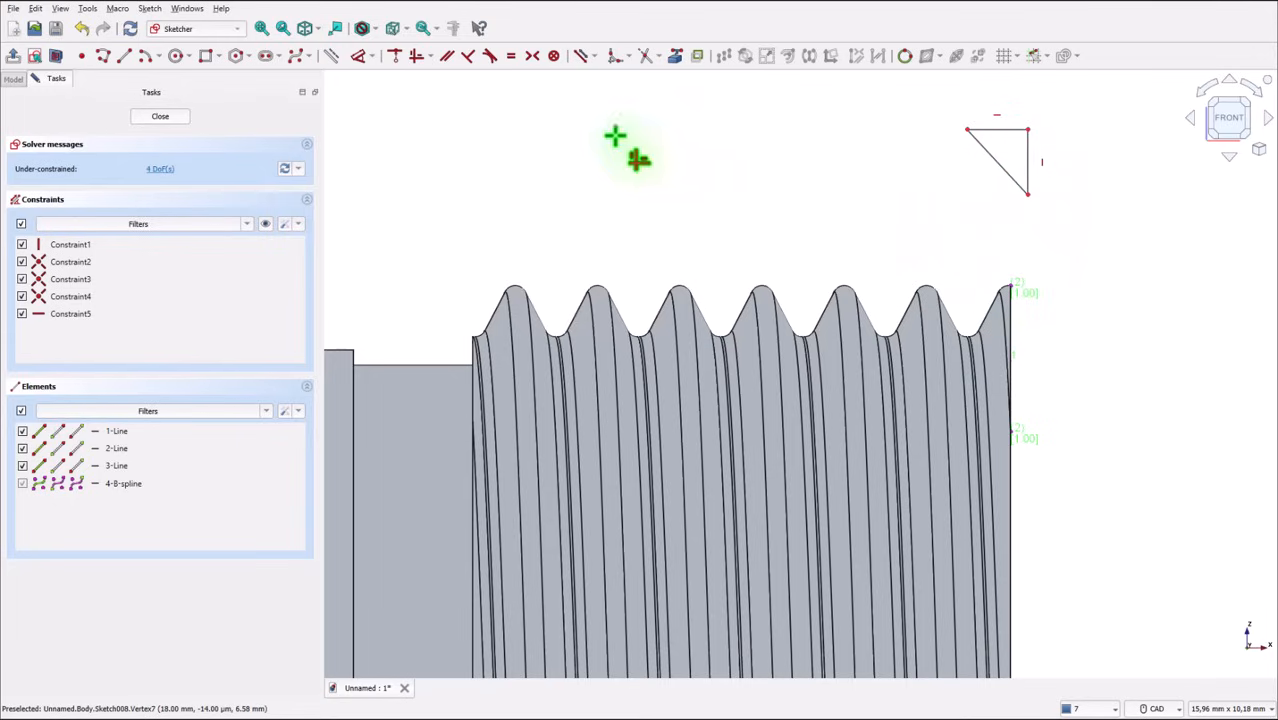
click(410, 55)
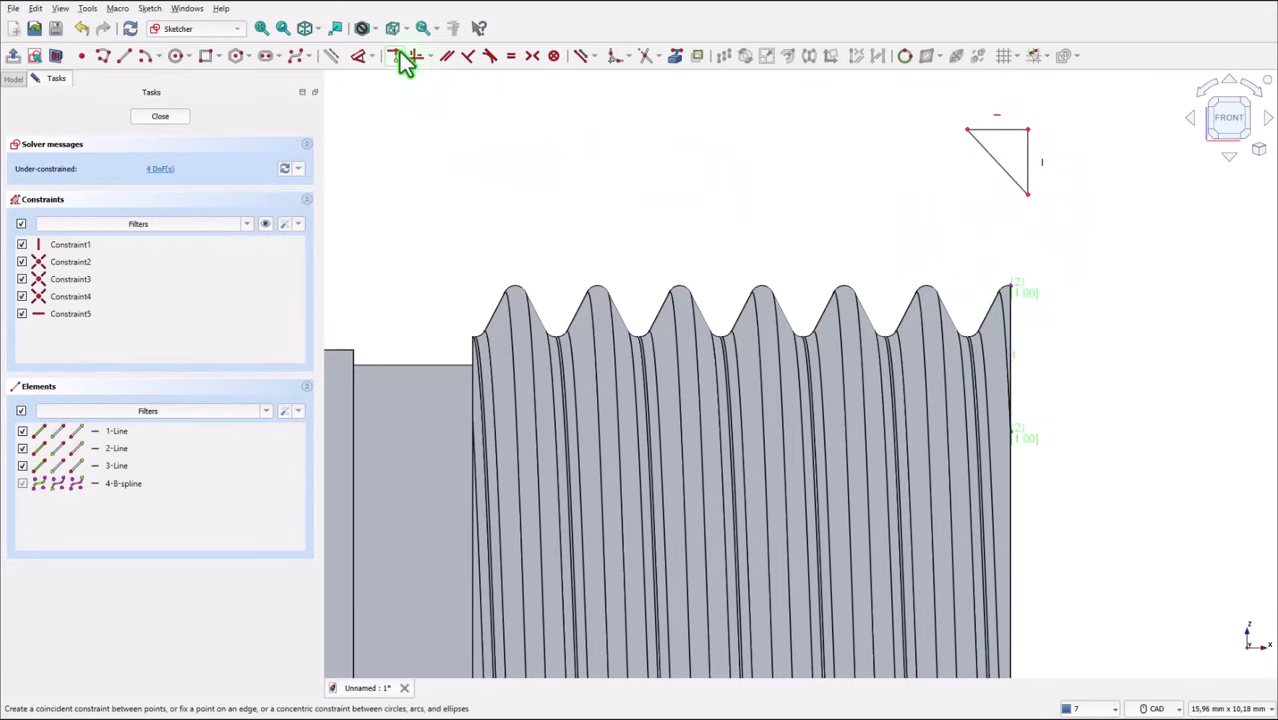
click(1029, 156)
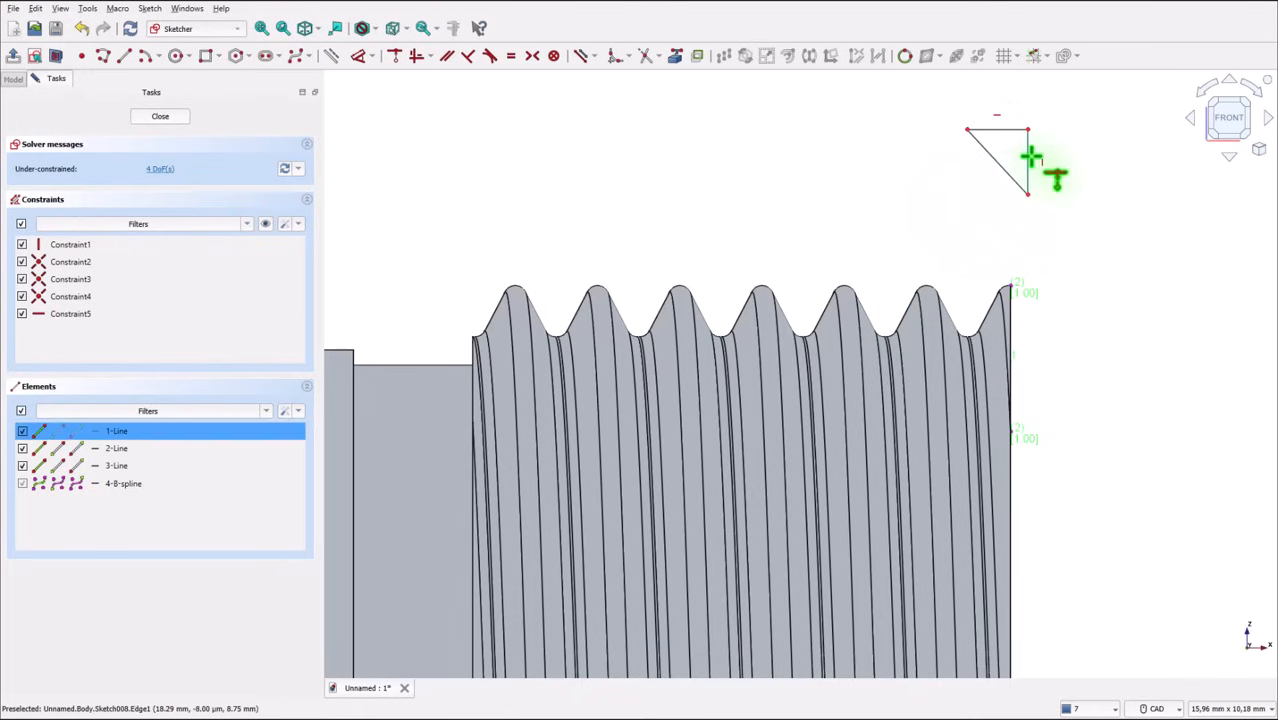
click(1009, 288)
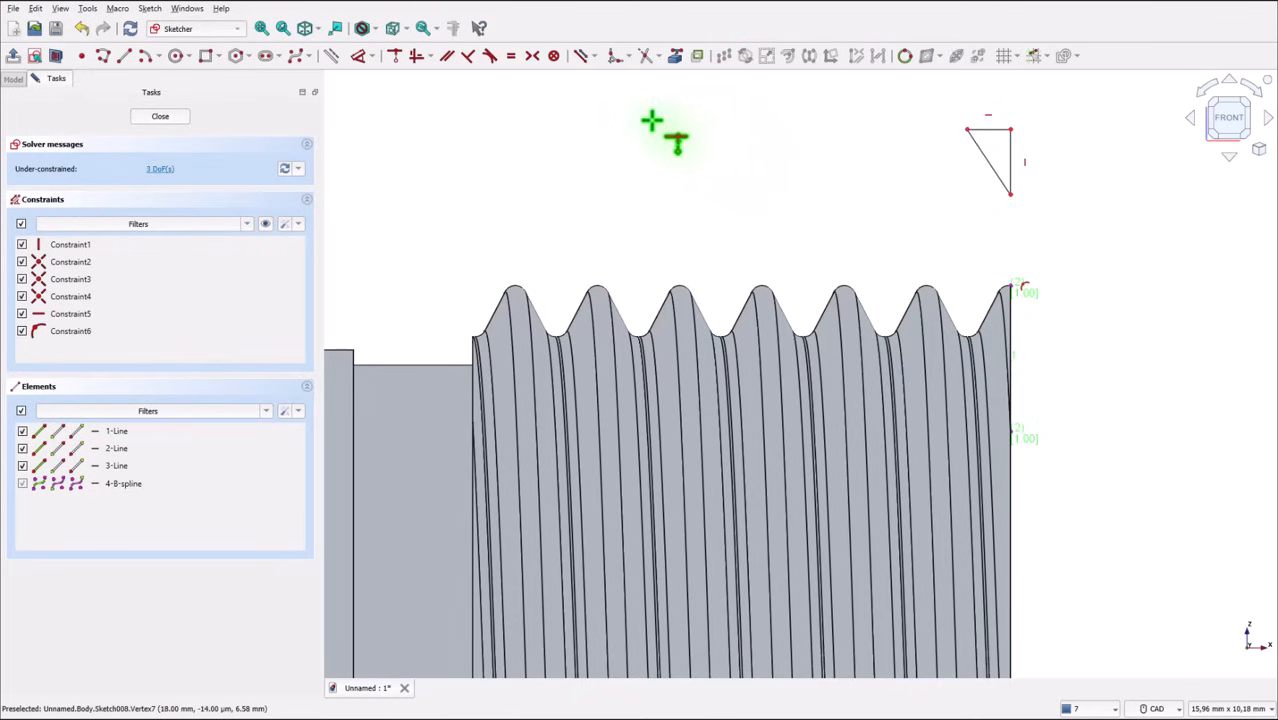
- Constrain the triangle's horizontal and vertical sides to equal length, and move its vertical side's end points to enlarge it above the thread
click(511, 55)
click(1010, 162)
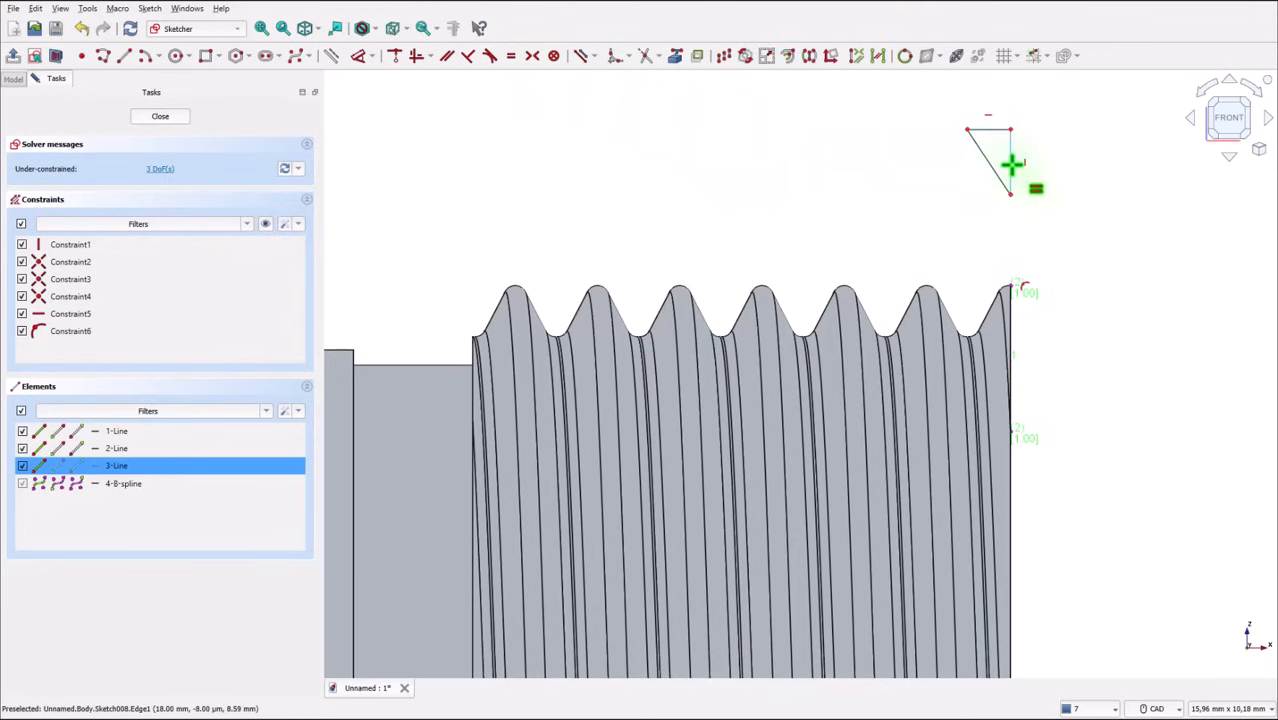
click(1012, 165)
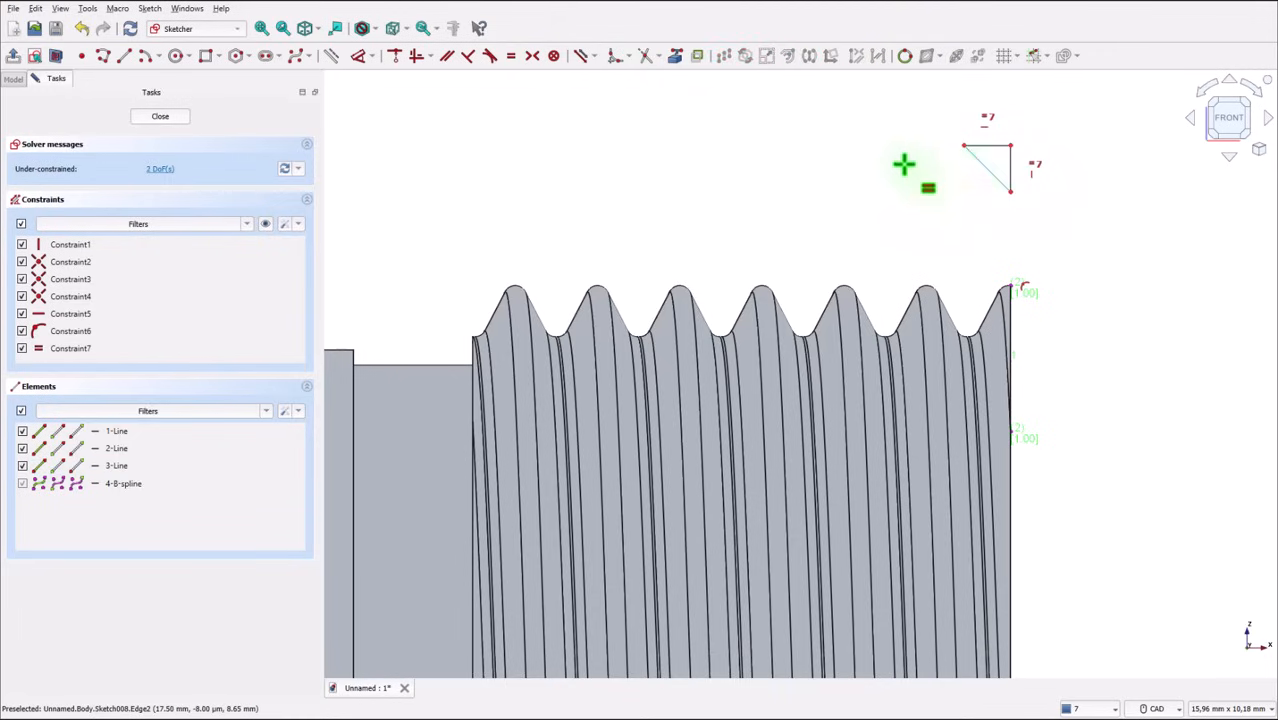
right_click(888, 160)
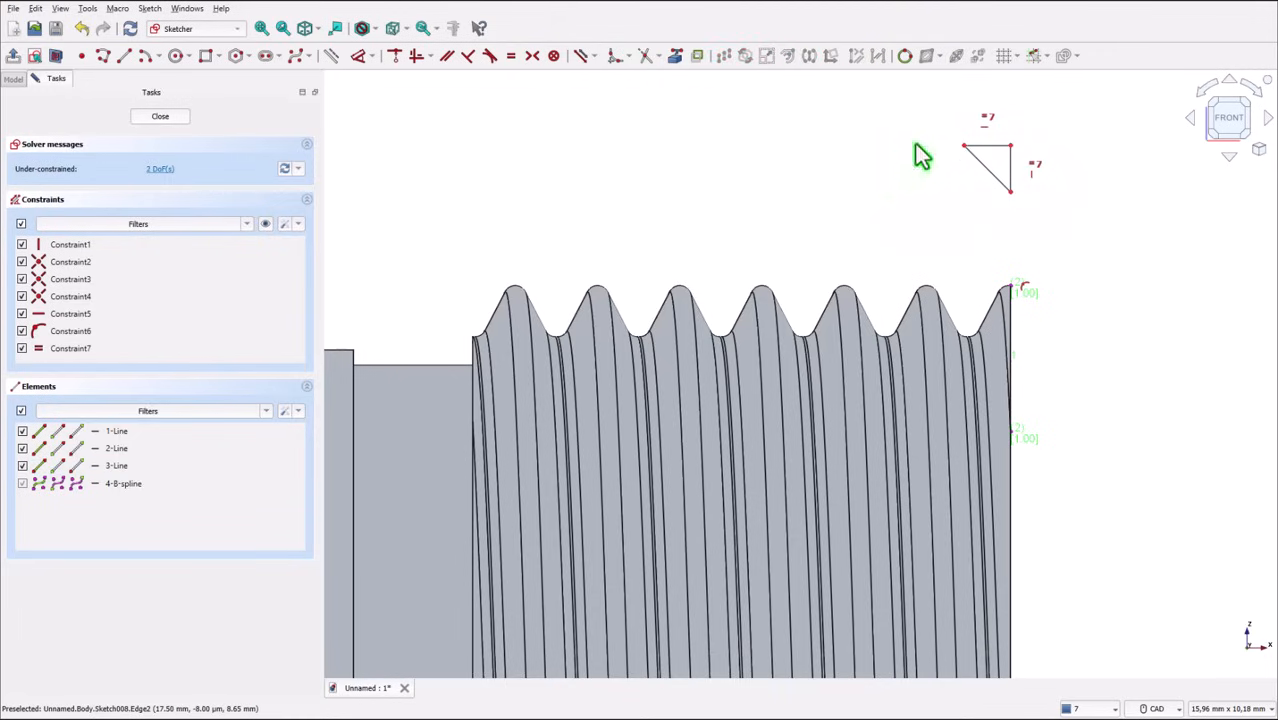
drag(1011, 148, 1010, 115)
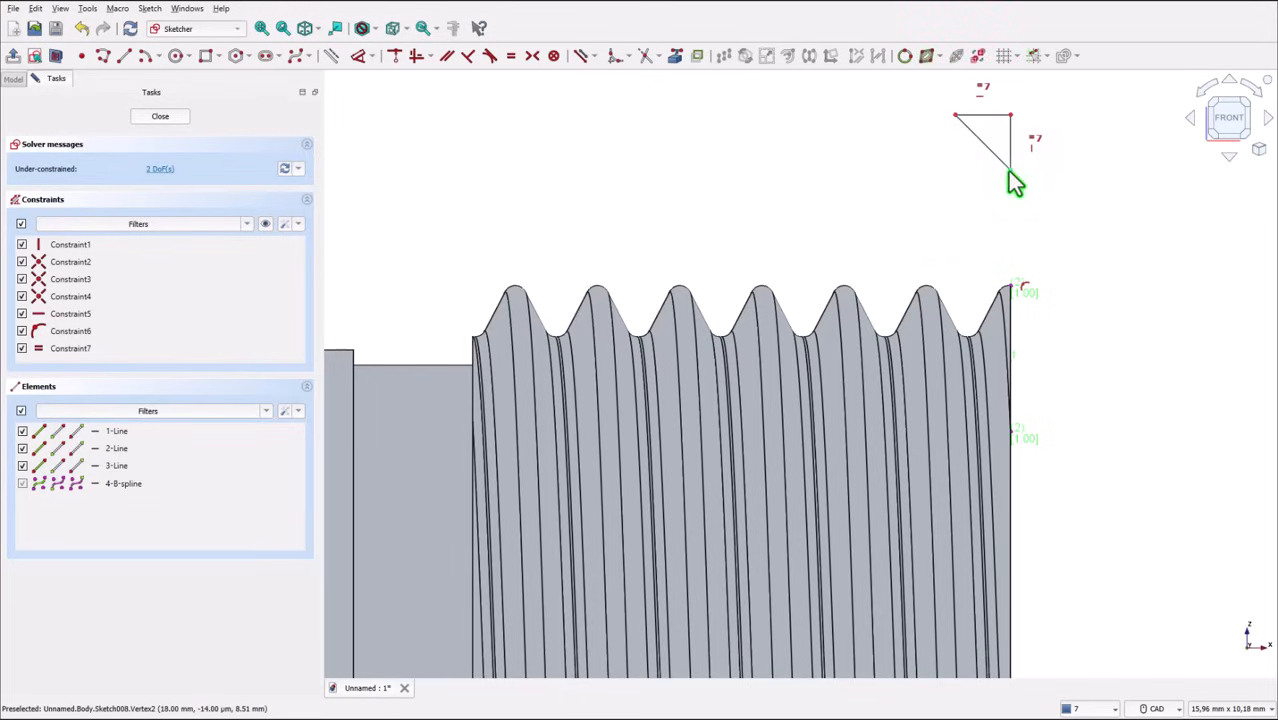
drag(1008, 172, 1010, 217)
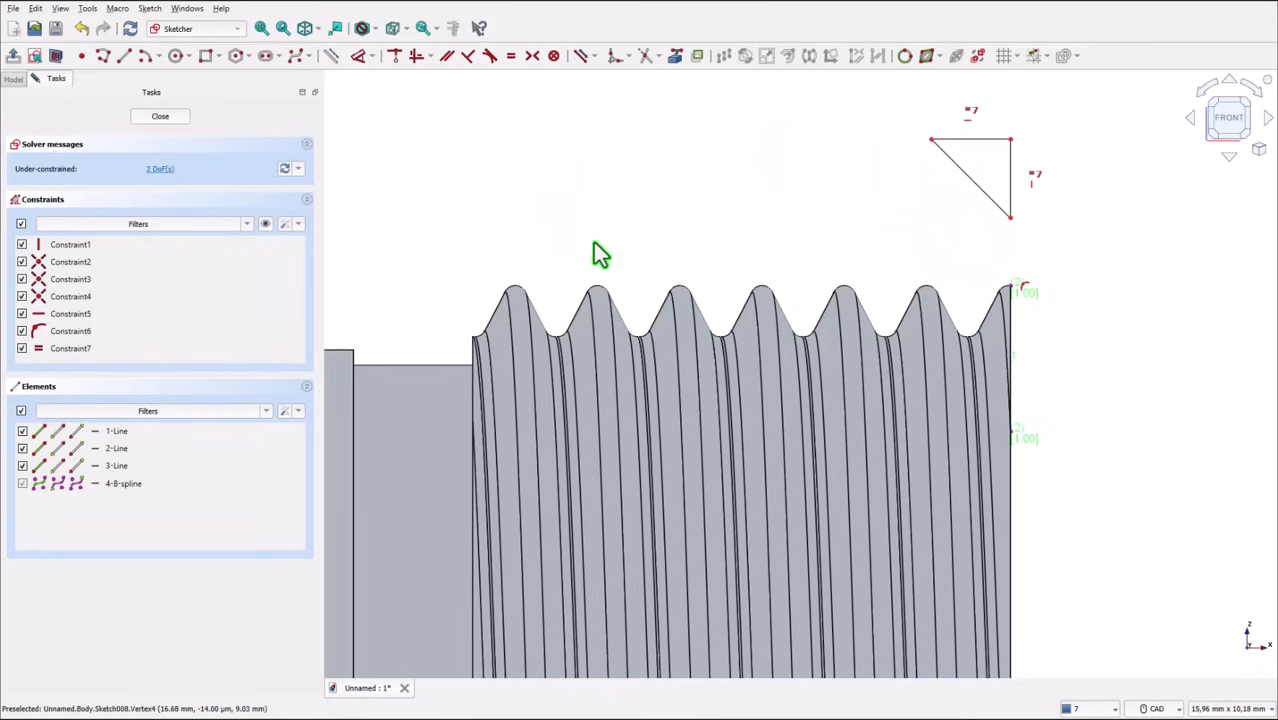
scroll(815, 218, down, 1)
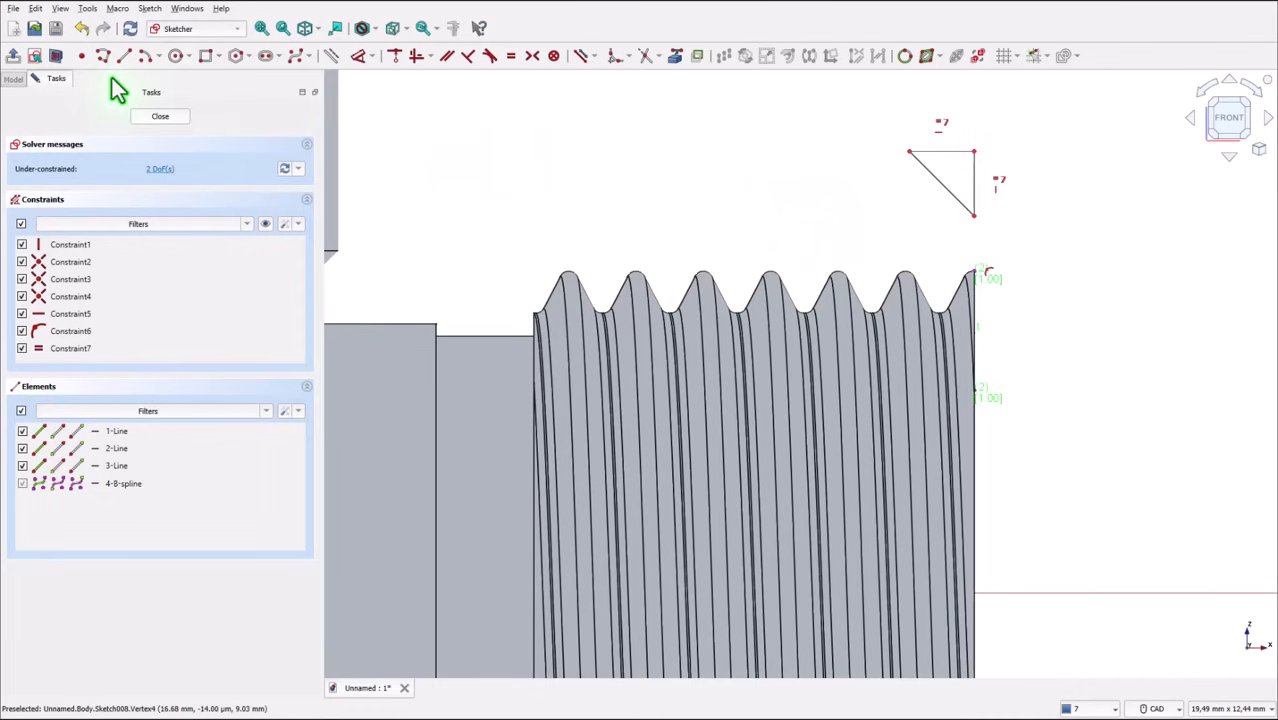
- Dimension the triangle's lower corner vertically from the horizontal axis as 13,157/2-1,5 mm and close the sketch
click(360, 55)
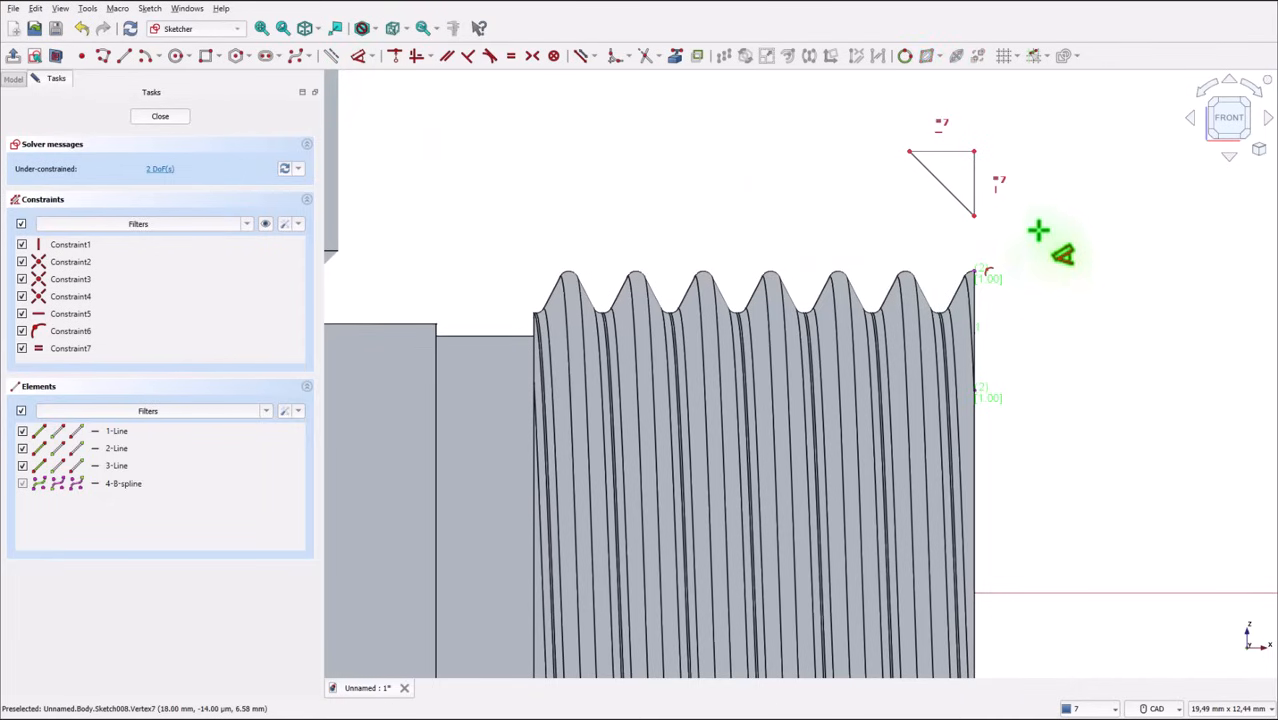
click(976, 219)
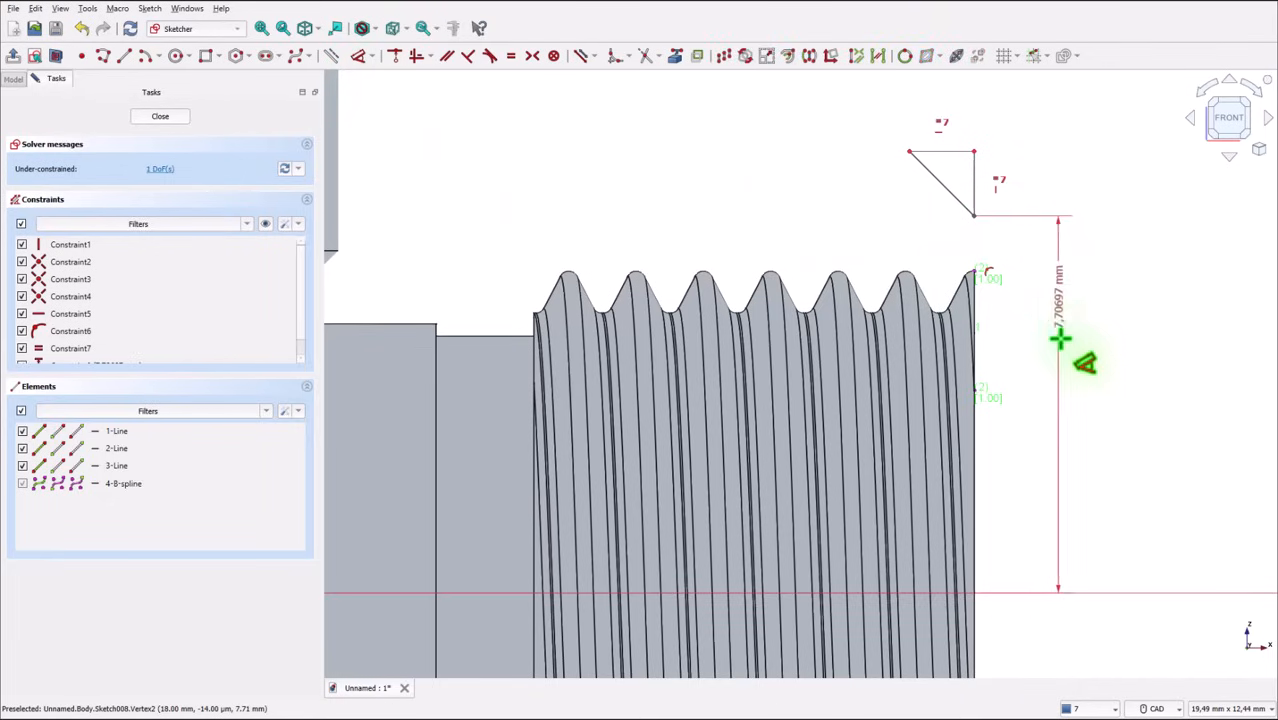
click(1060, 430)
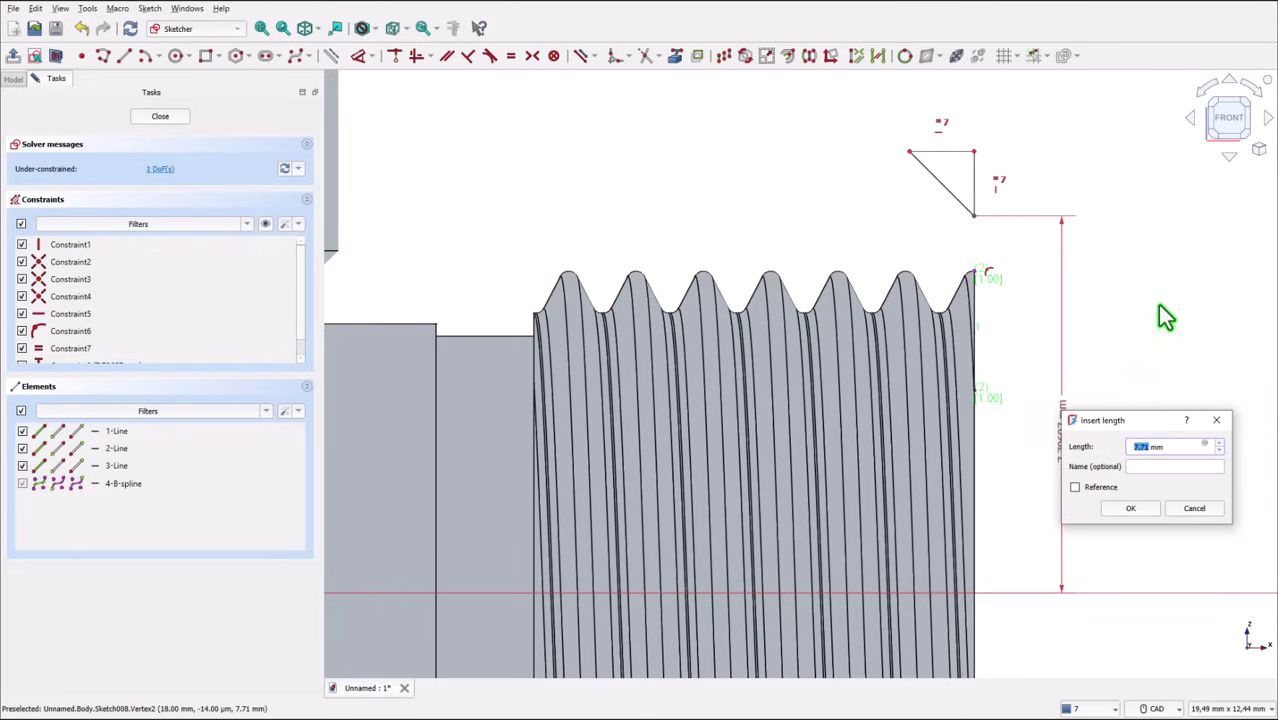
text(13,157/2-1,5)
click(1150, 510)
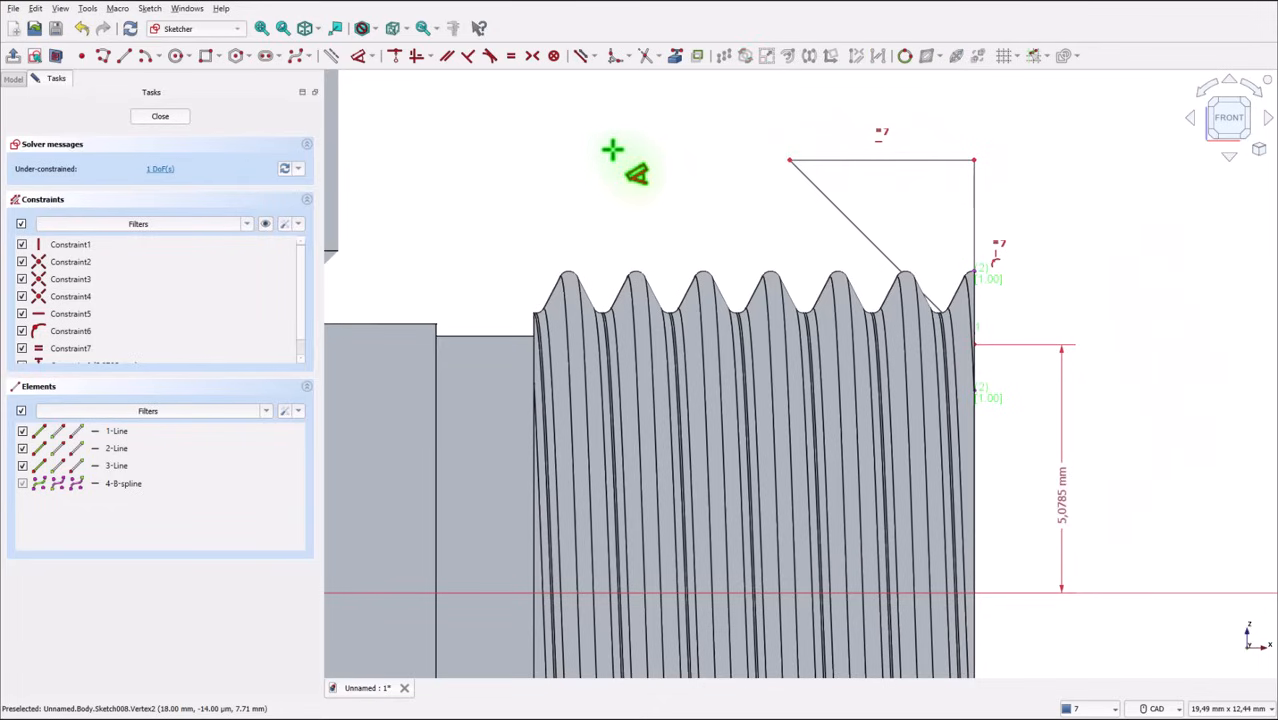
click(161, 119)
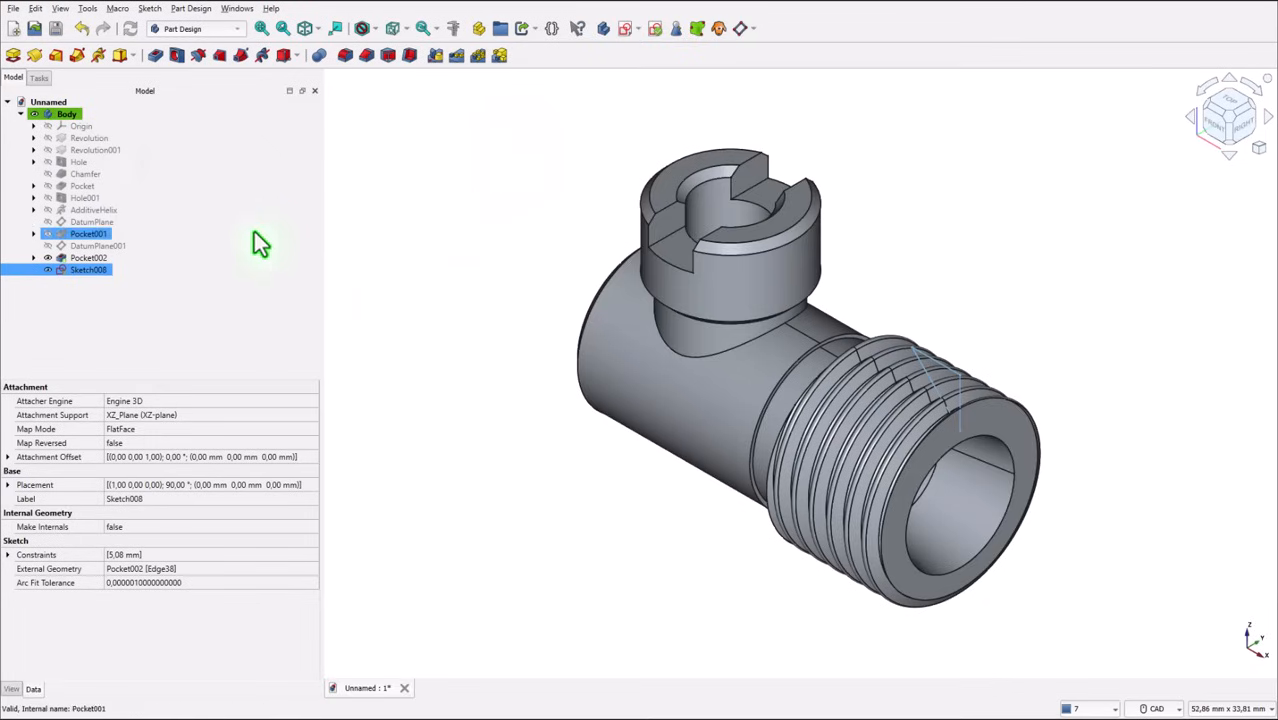
- Cut a 360° groove from the triangle sketch around the base X axis, with the direction reversed
click(197, 58)
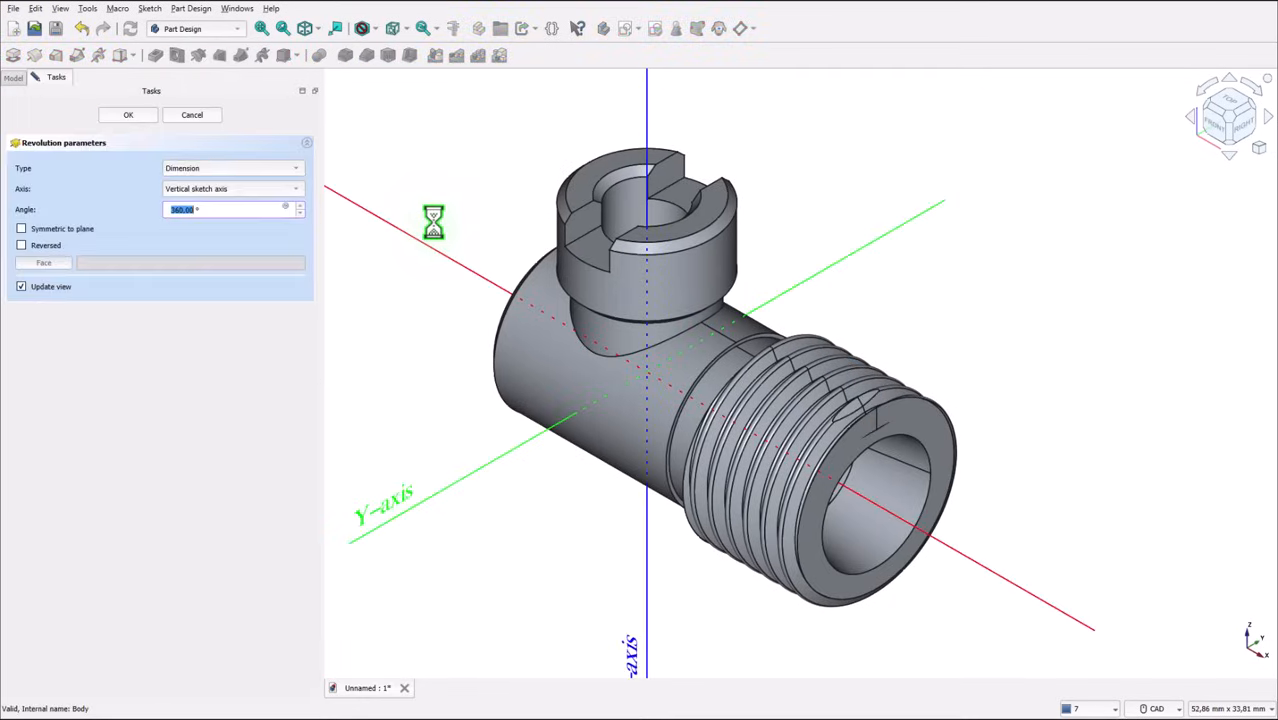
click(217, 185)
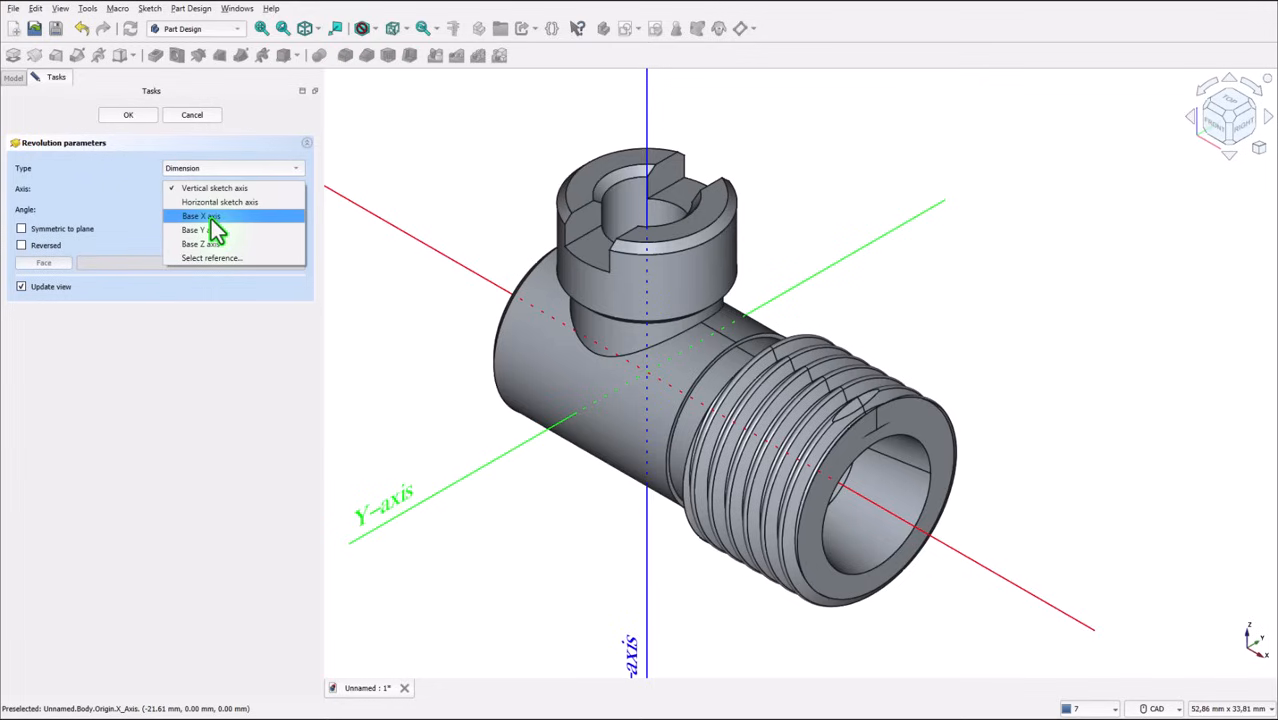
click(469, 285)
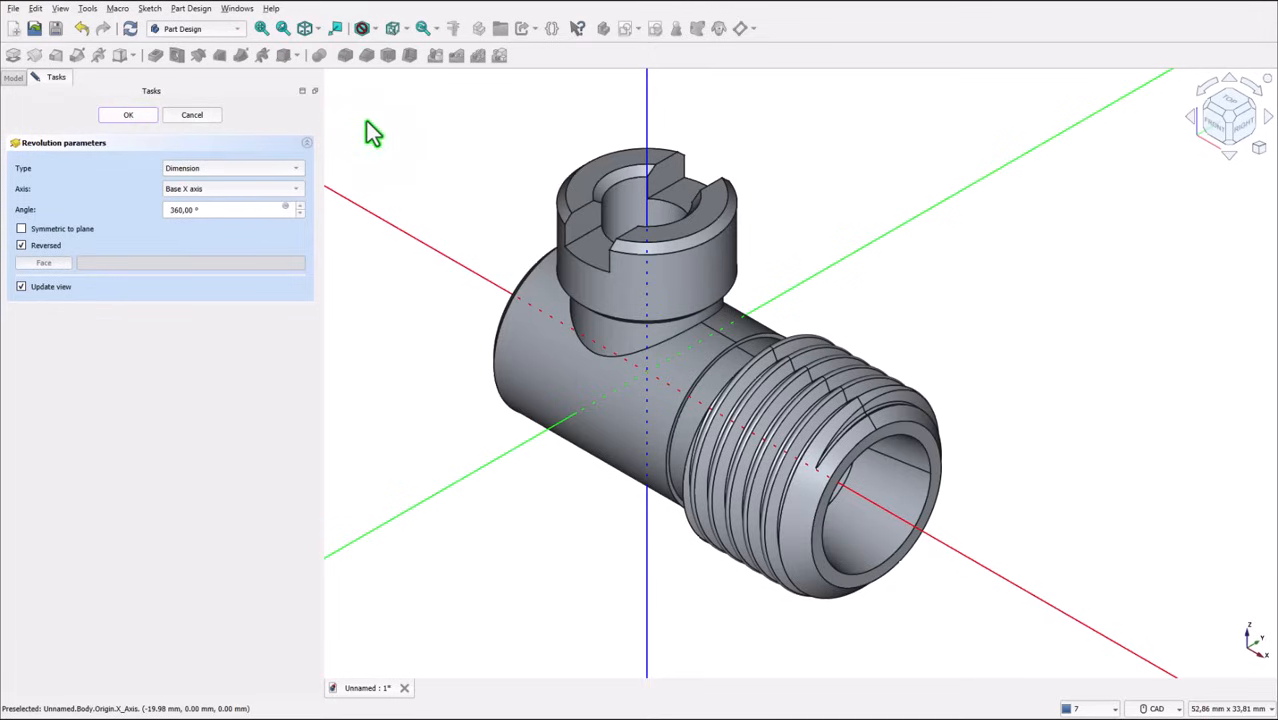
key(Return)
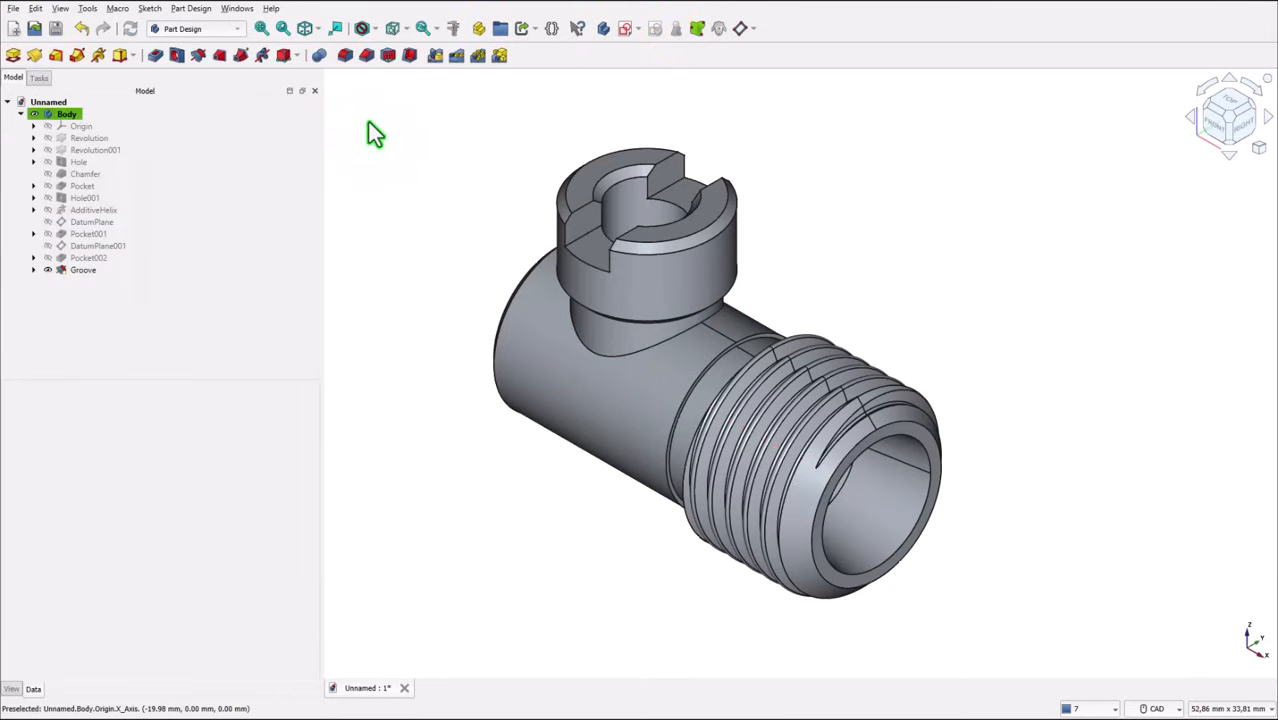
- Start a sketch on the XZ plane and project the thread's inner end edge beside the relief groove as external geometry
click(630, 31)
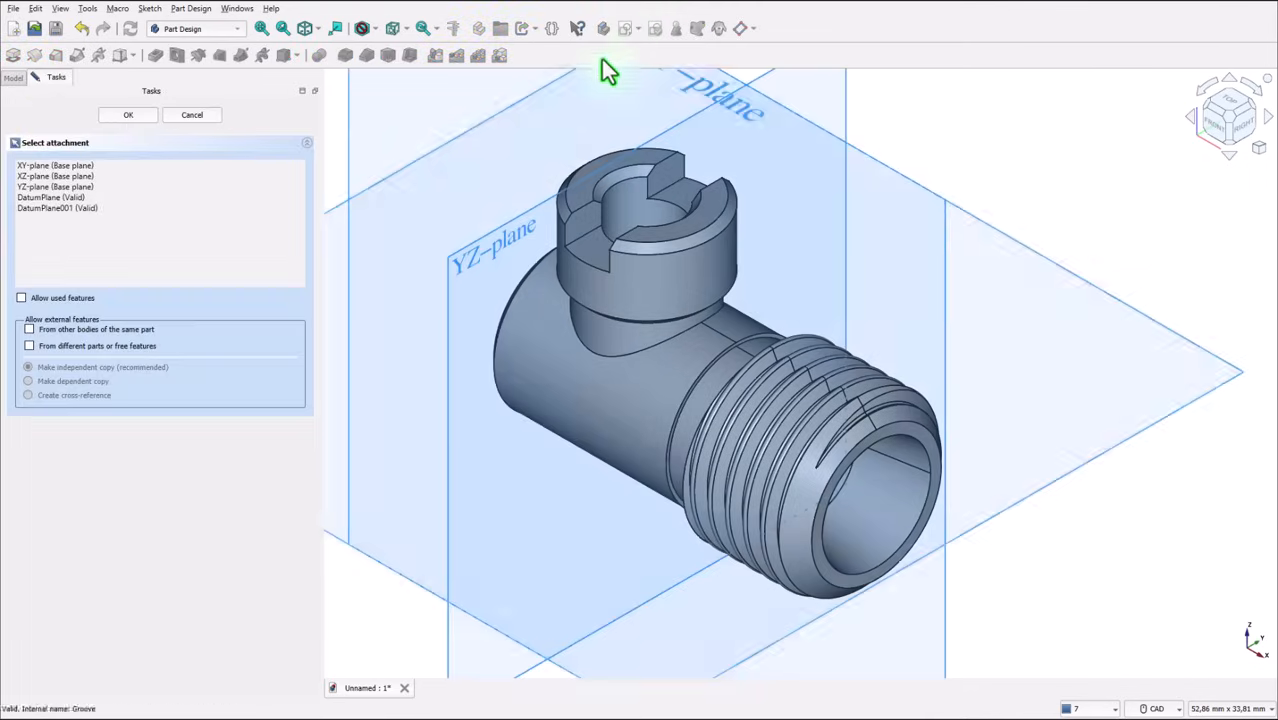
click(349, 141)
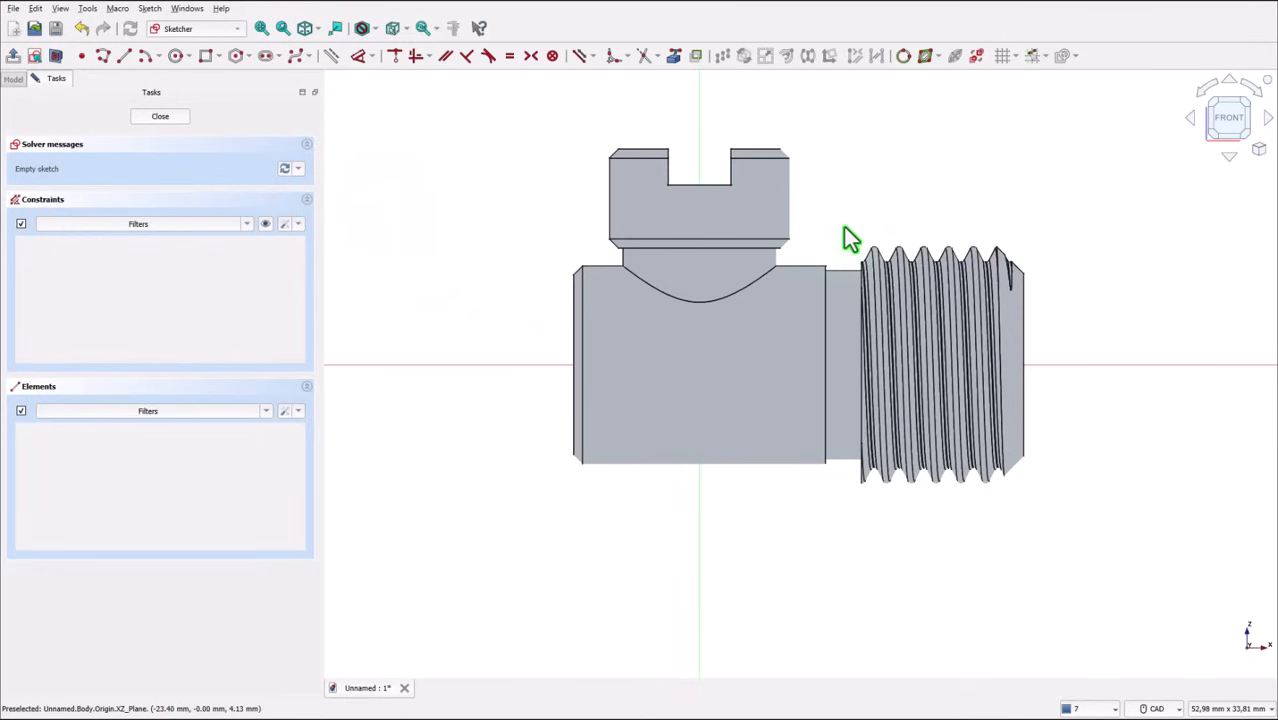
scroll(848, 258, up, 5)
scroll(847, 251, up, 10)
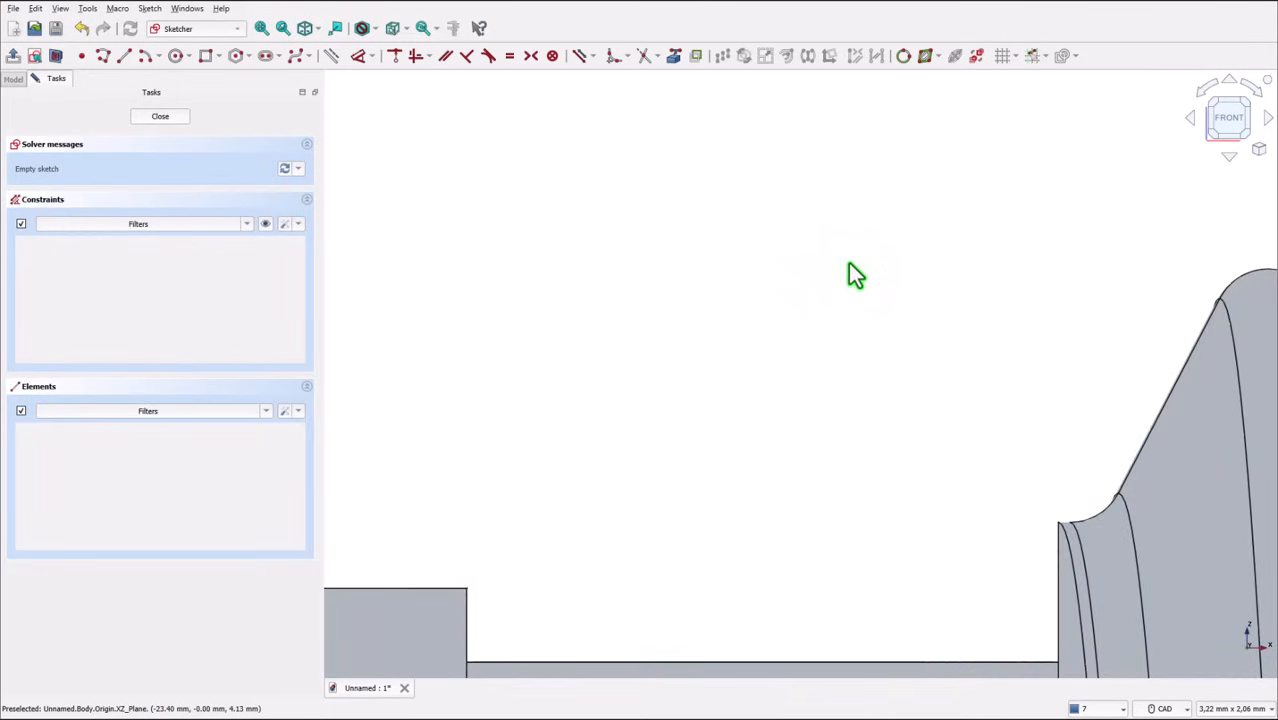
scroll(850, 268, down, 3)
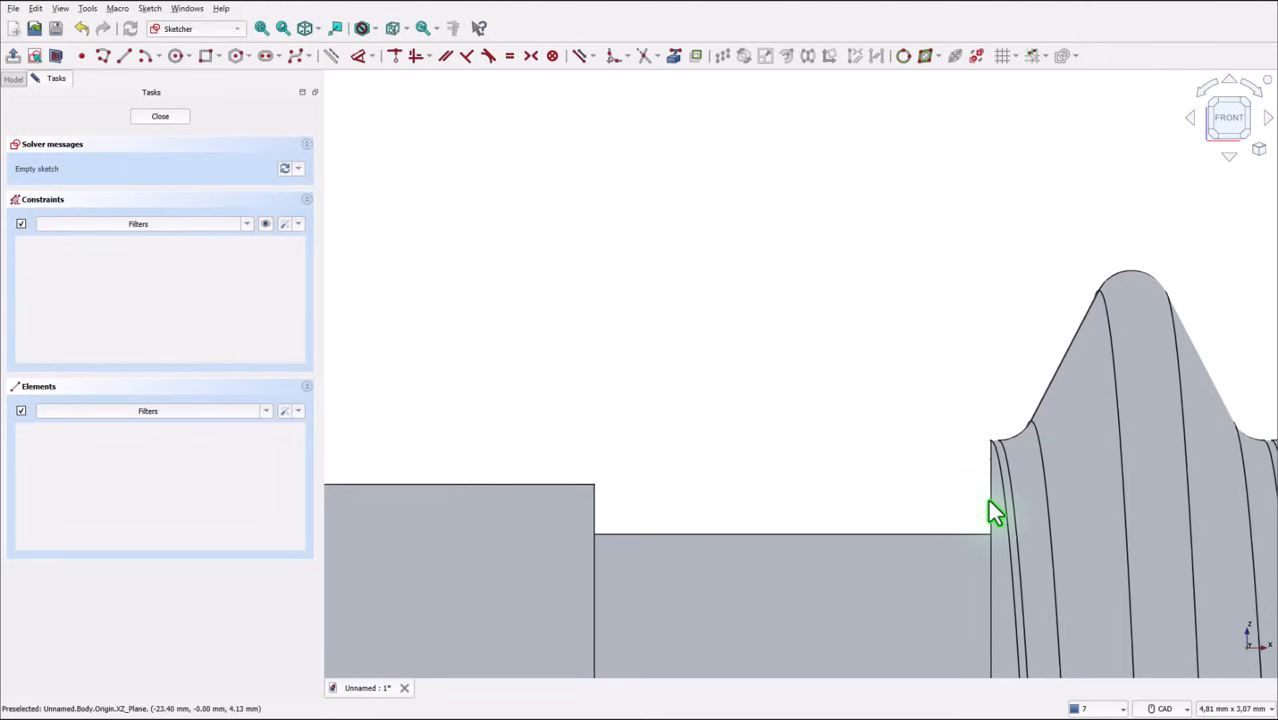
click(673, 57)
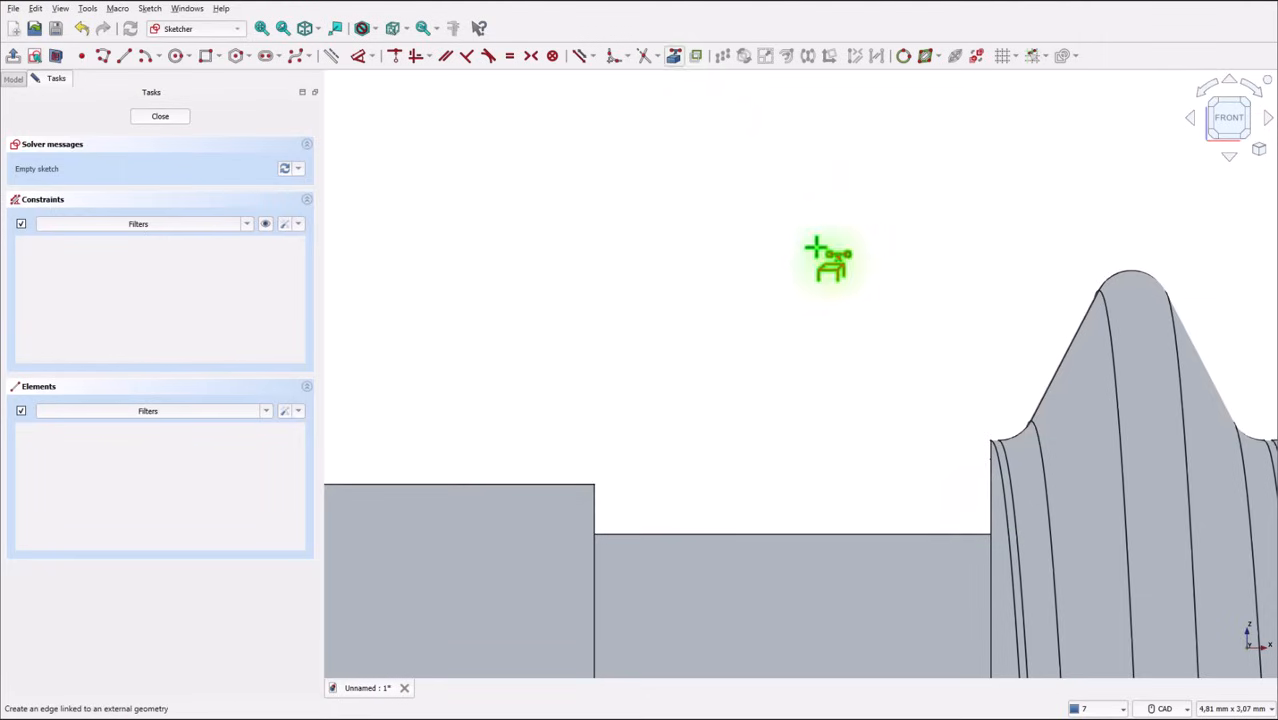
click(990, 497)
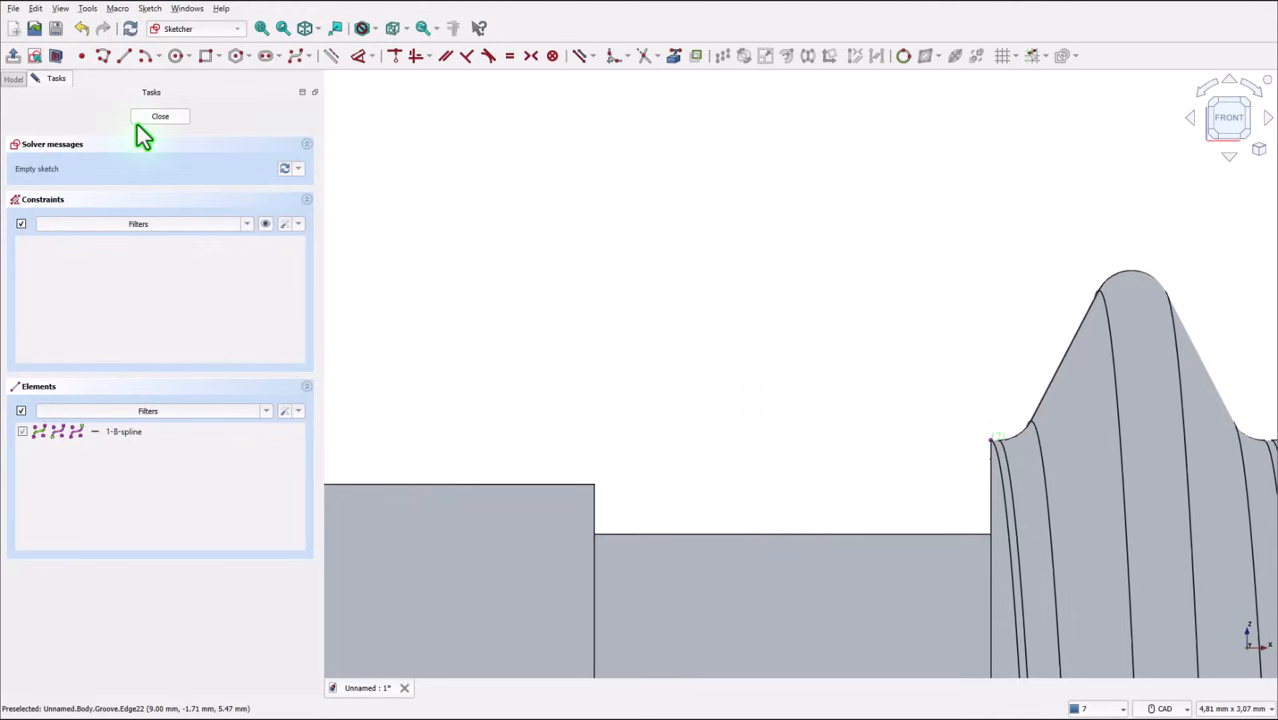
- Draw a closed polyline triangle above the thread's inner end, with a sloped side about 0.5 mm and a horizontal side about 0.3 mm
click(101, 55)
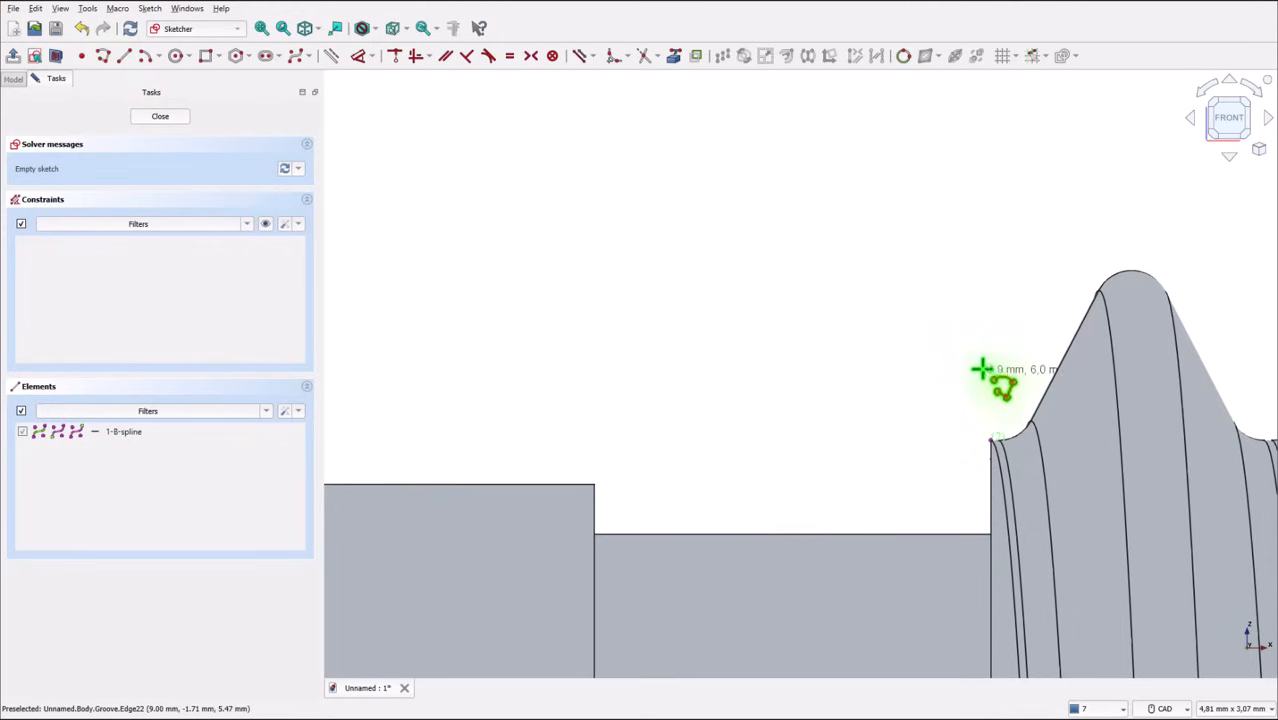
click(940, 290)
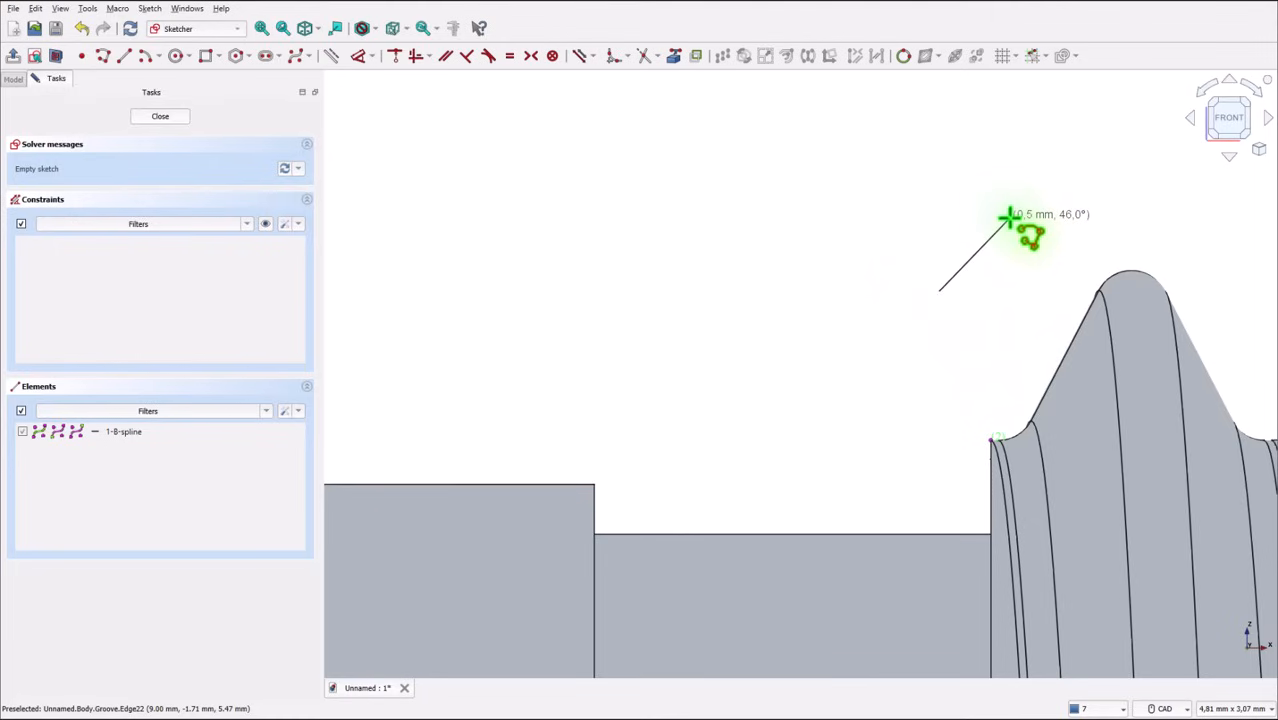
click(1007, 216)
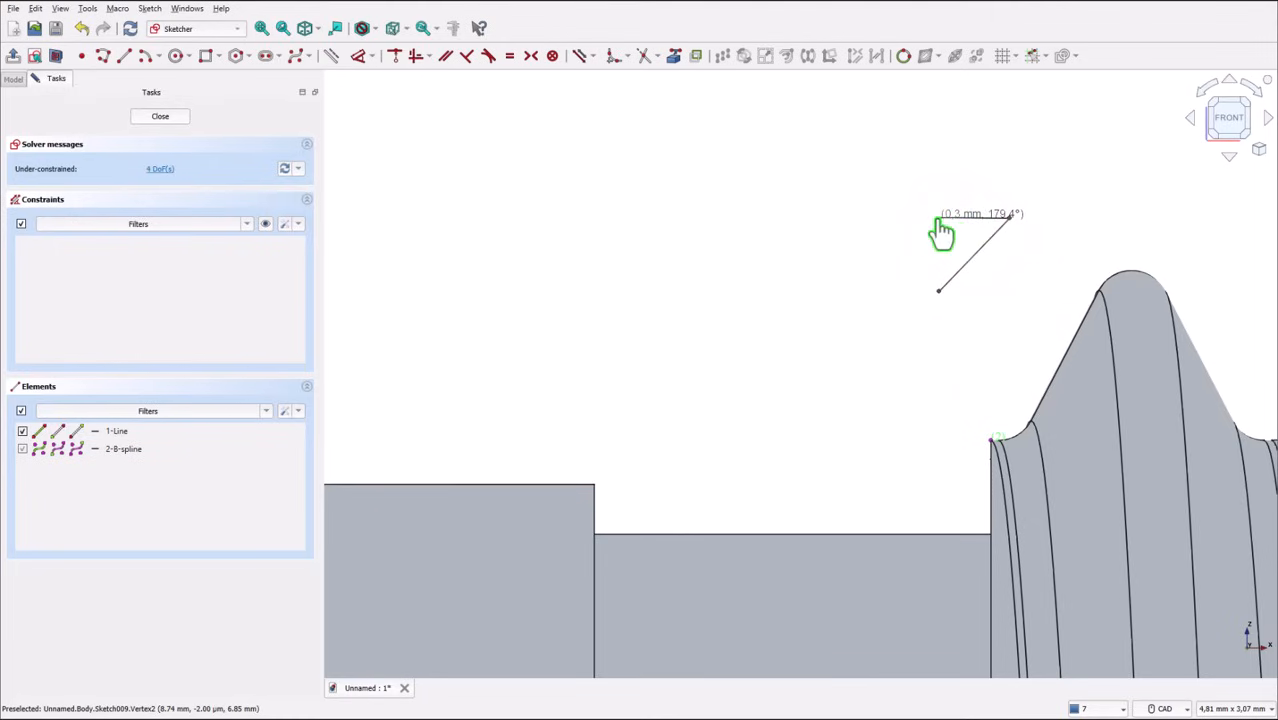
click(938, 217)
click(936, 290)
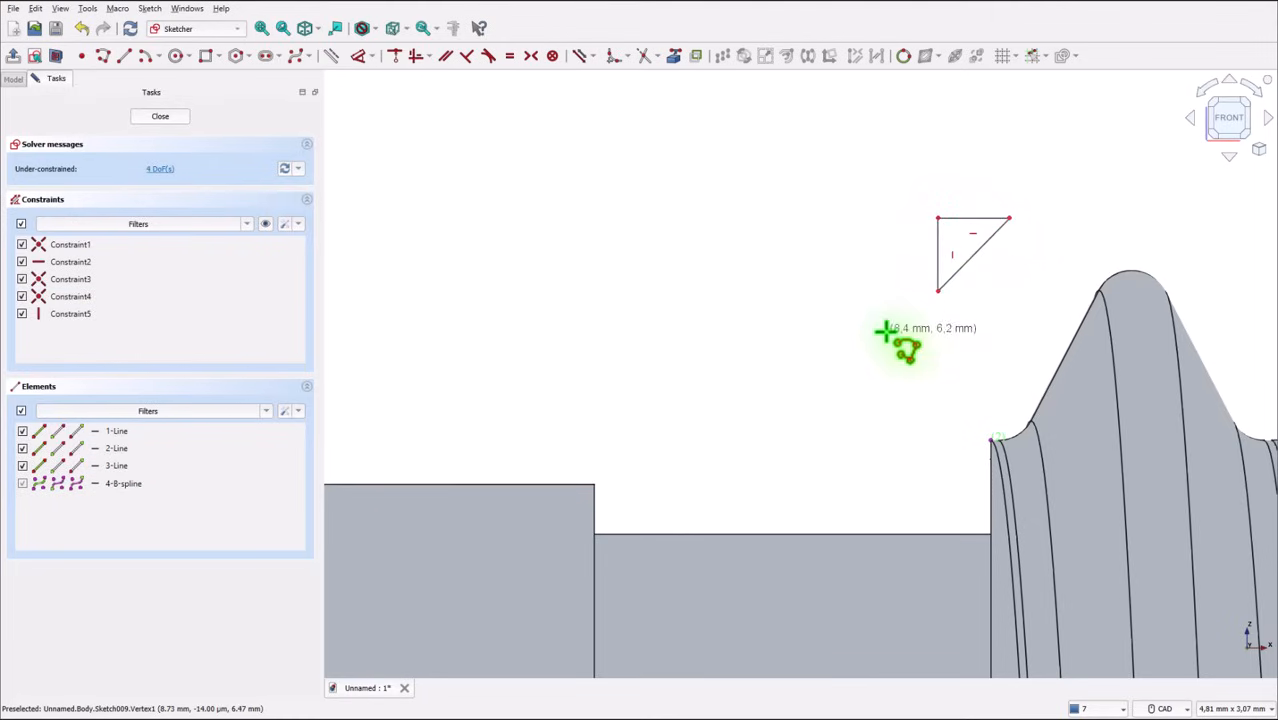
- Make the triangle's horizontal and vertical sides equal, and constrain the vertical side to pass through the projected point at the thread's inner end
click(511, 58)
click(940, 262)
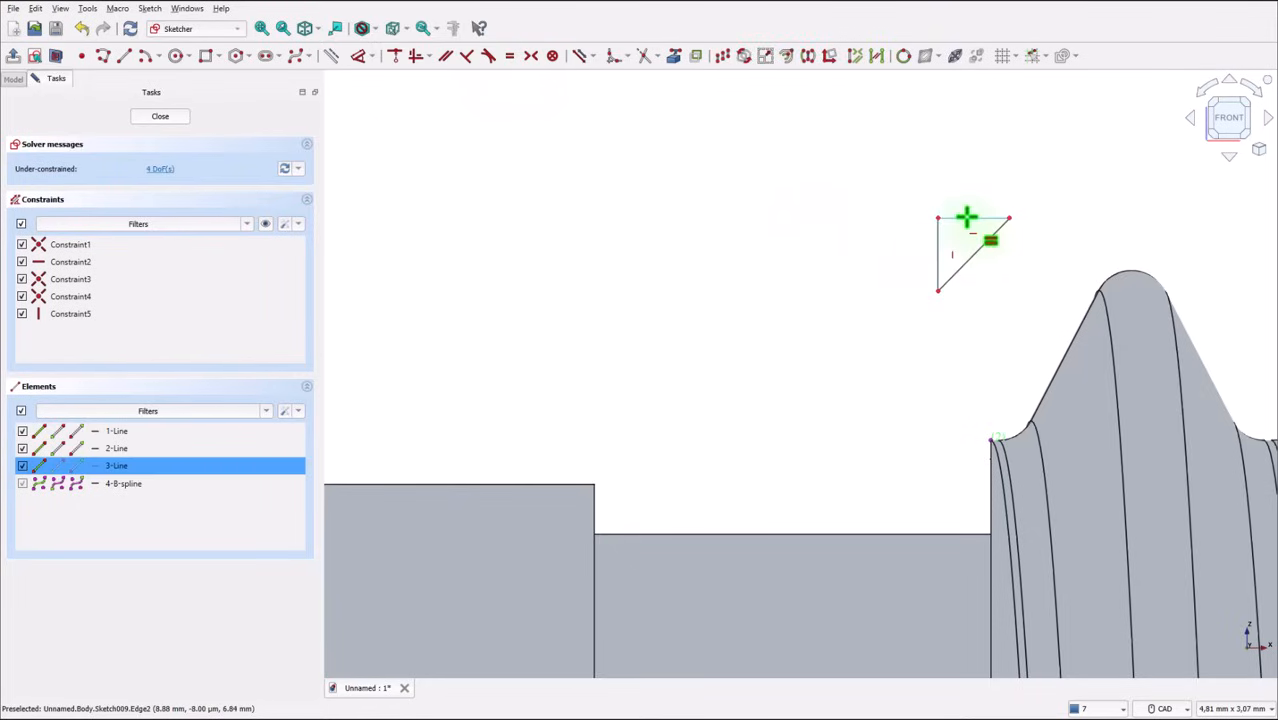
click(967, 218)
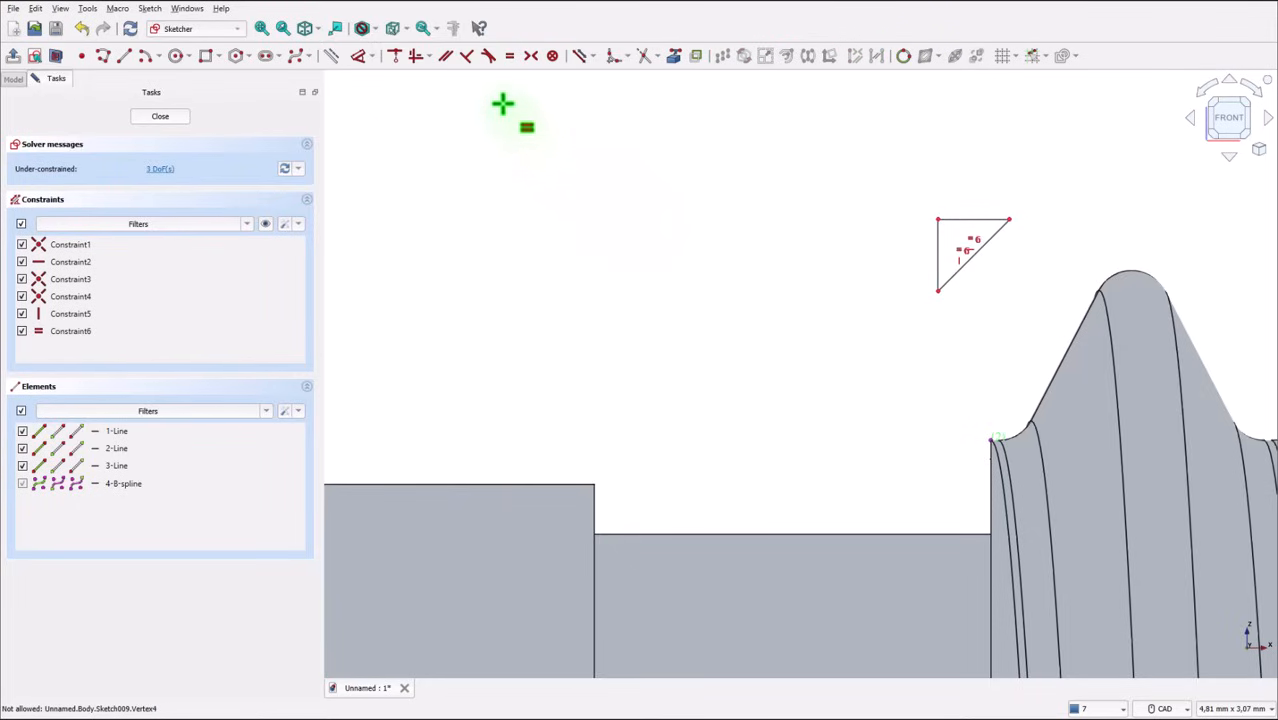
click(396, 56)
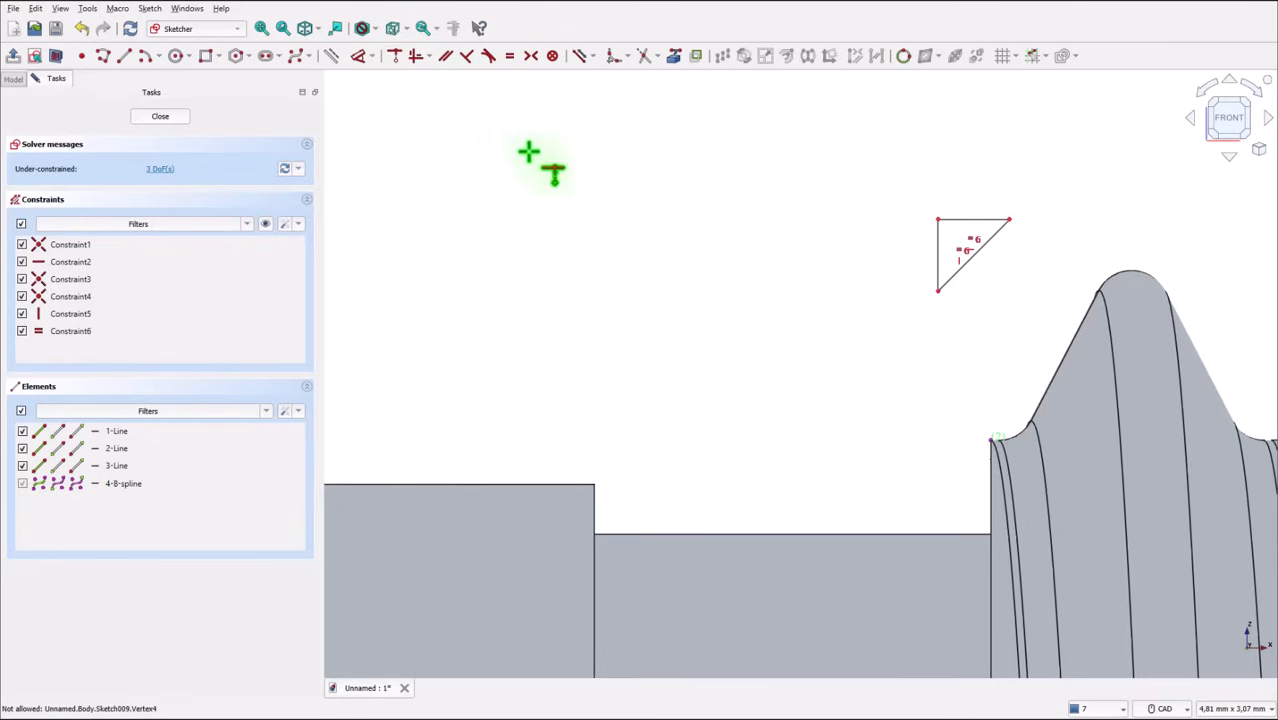
click(943, 248)
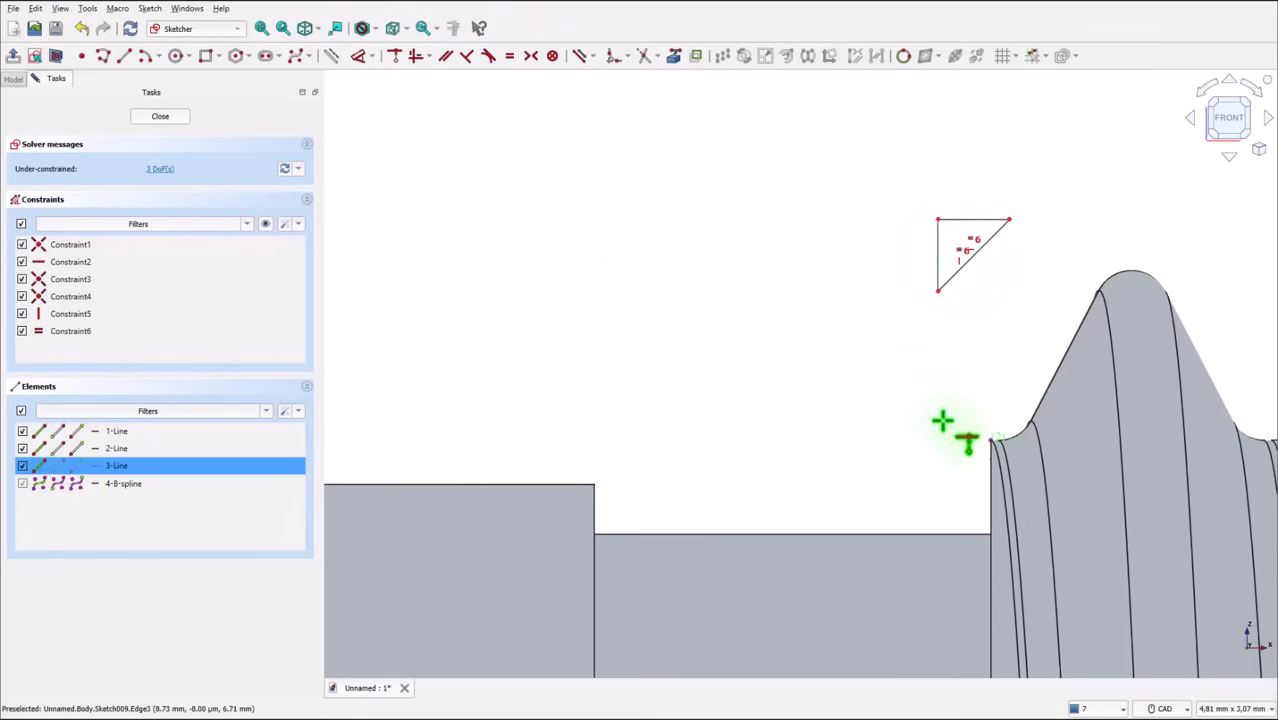
click(989, 441)
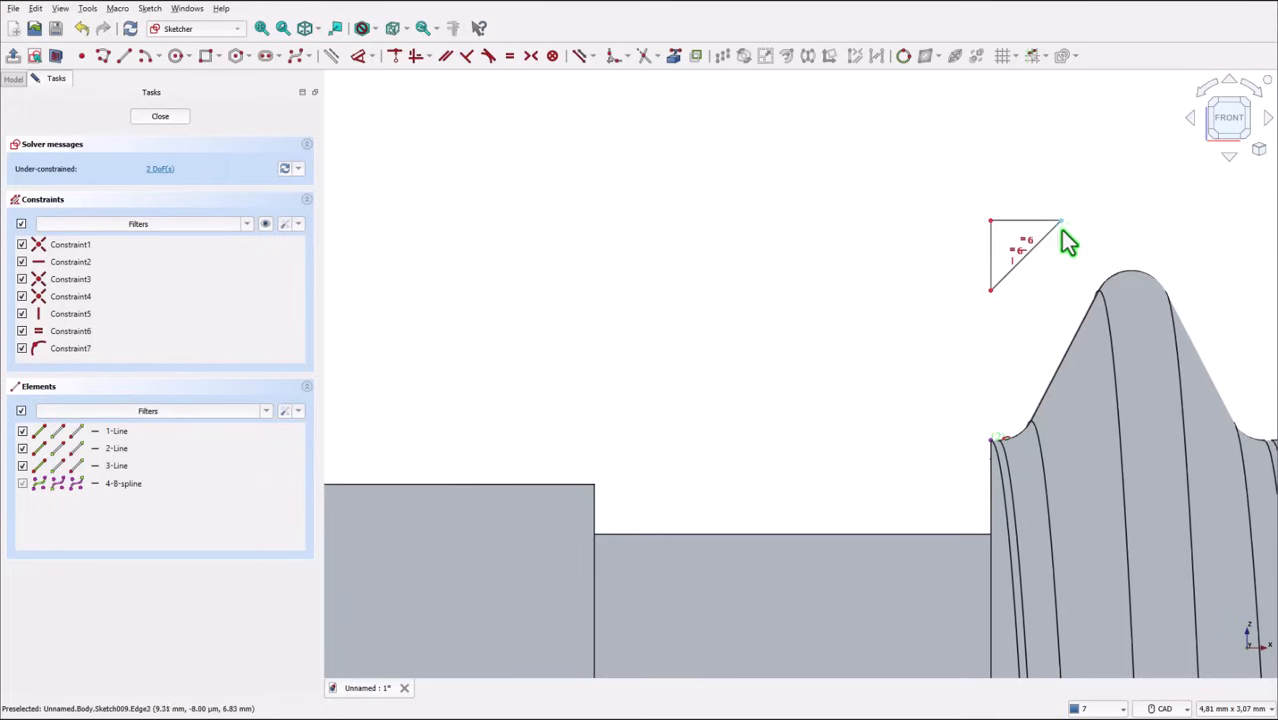
- Enlarge the triangle by moving its outer corner outward until its horizontal side spans past the first thread crest
drag(1062, 222, 1143, 192)
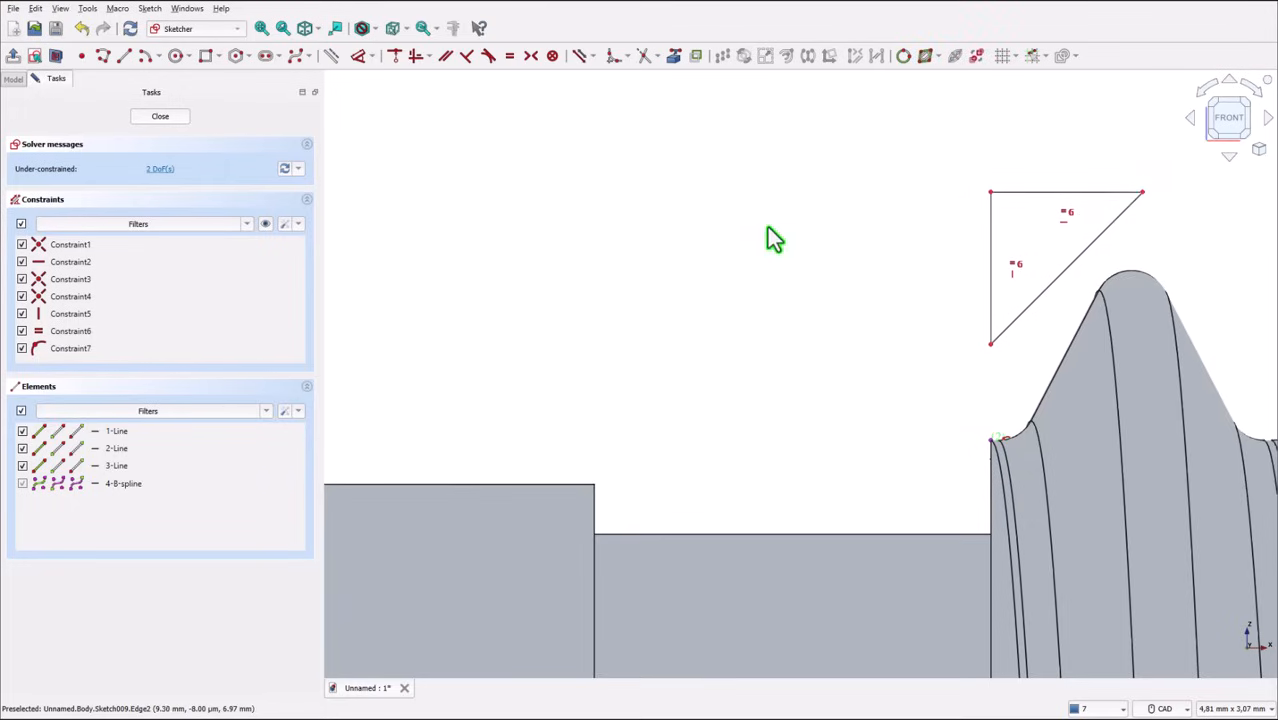
scroll(758, 262, up, 1)
scroll(778, 284, down, 3)
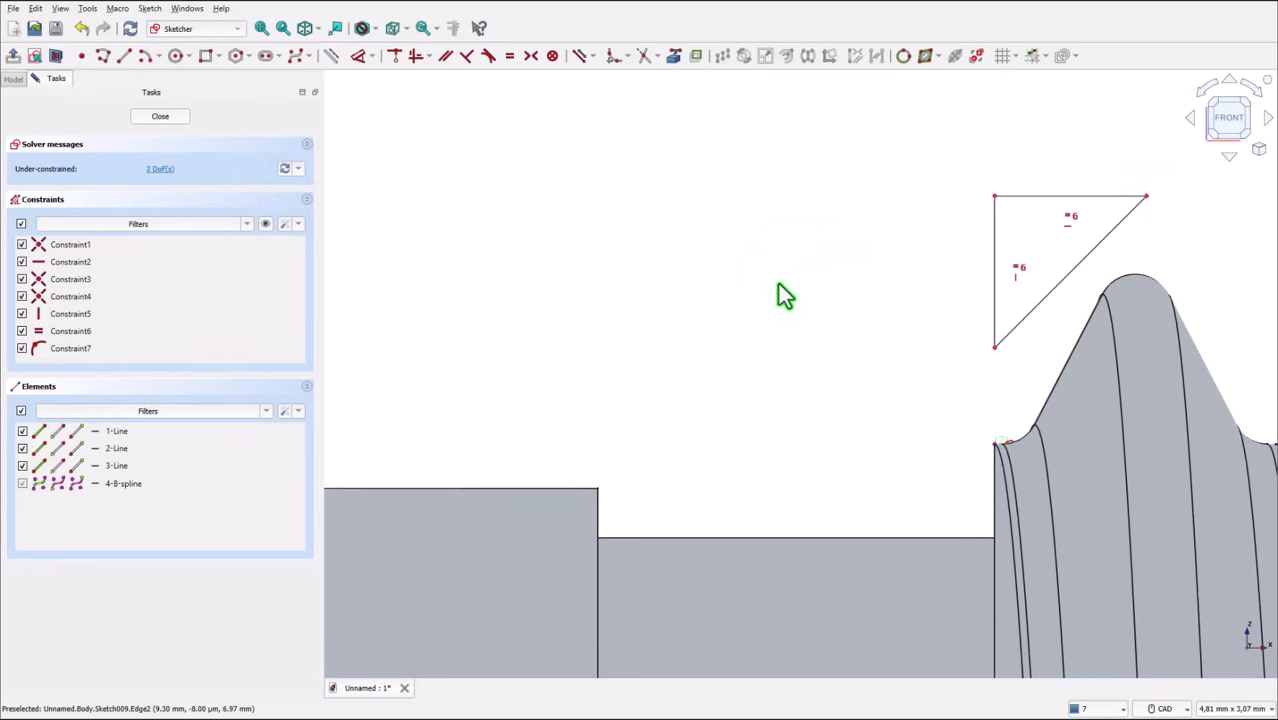
scroll(778, 284, down, 3)
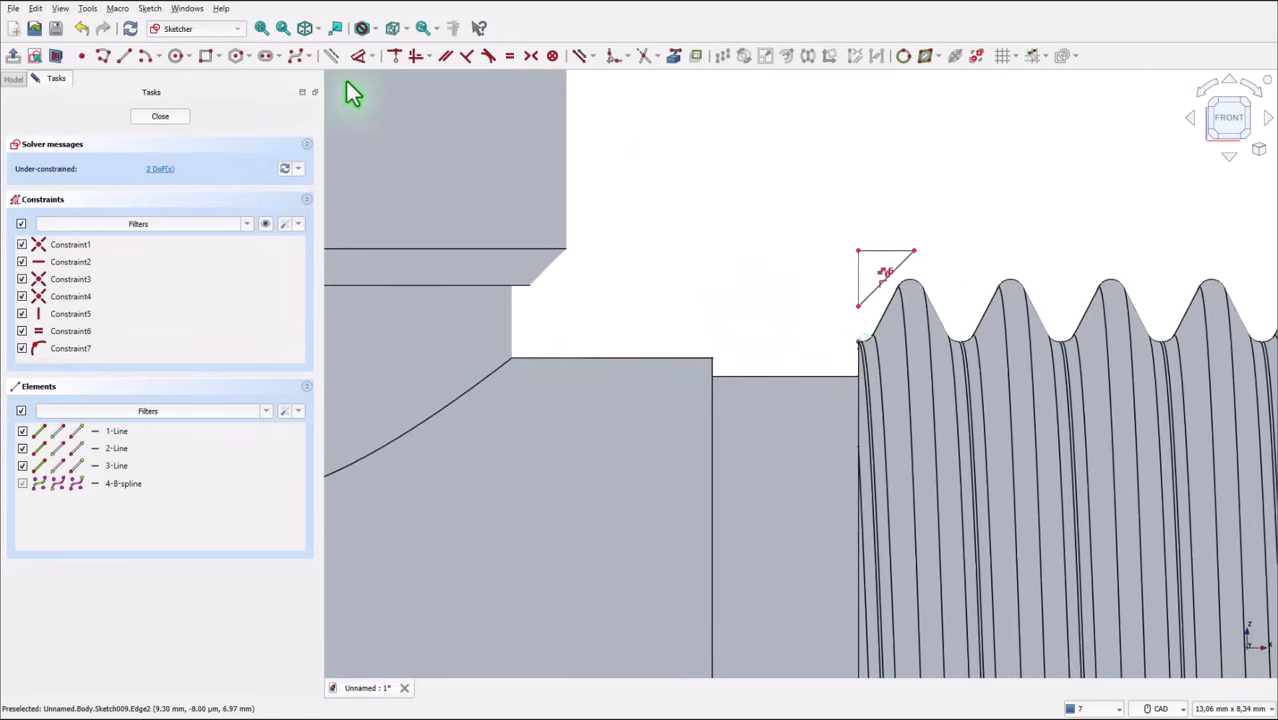
- Dimension the triangle's lower corner vertically from the horizontal axis as 13,157/2-0,5 mm and finish the sketch
click(357, 56)
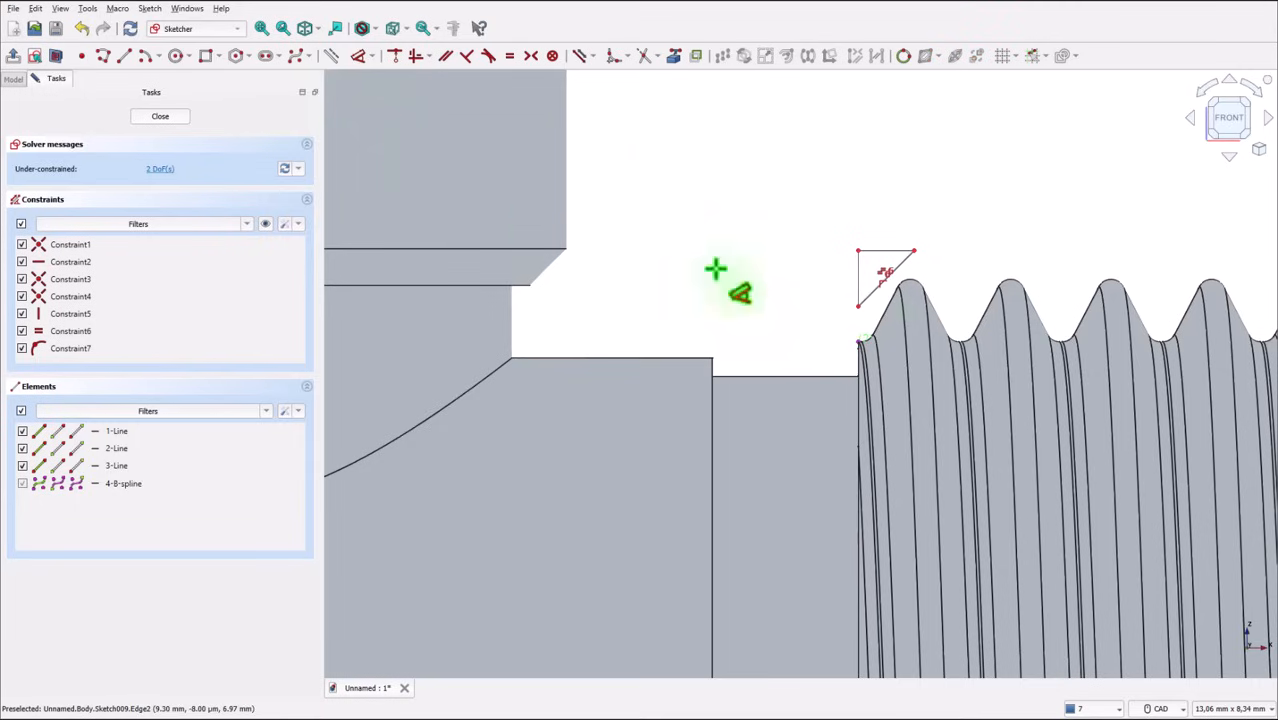
click(860, 310)
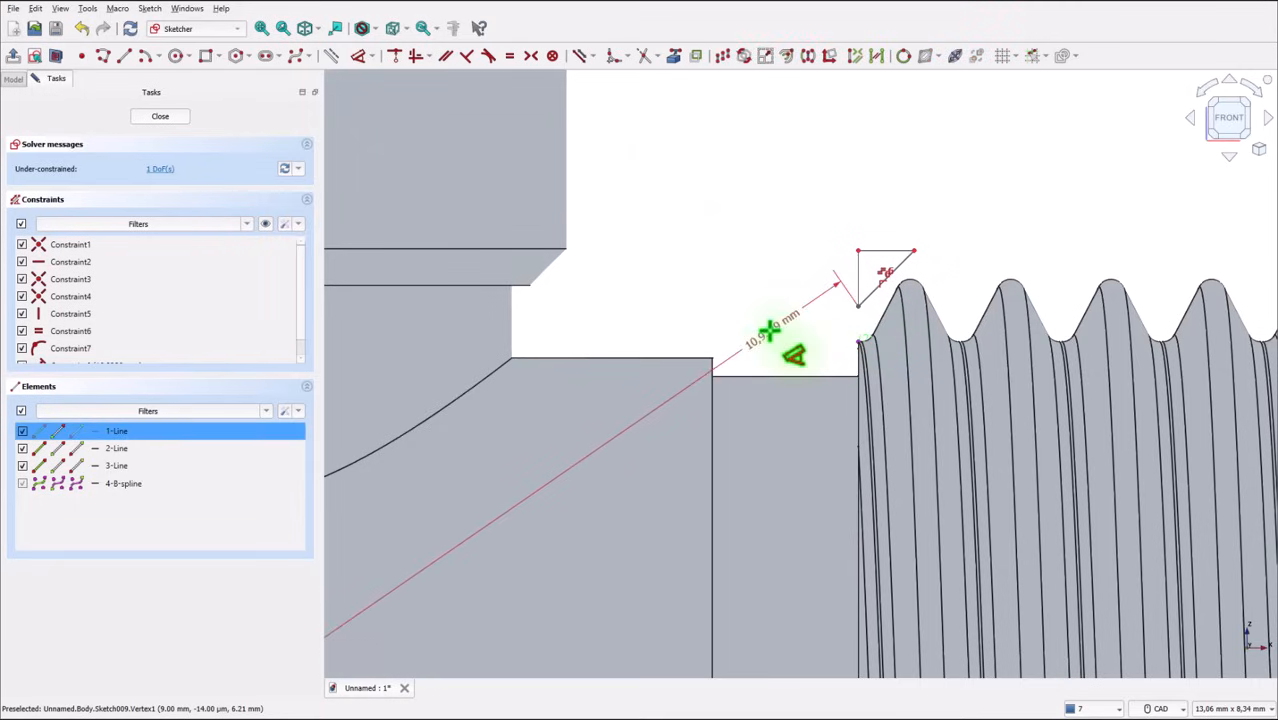
scroll(656, 371, down, 4)
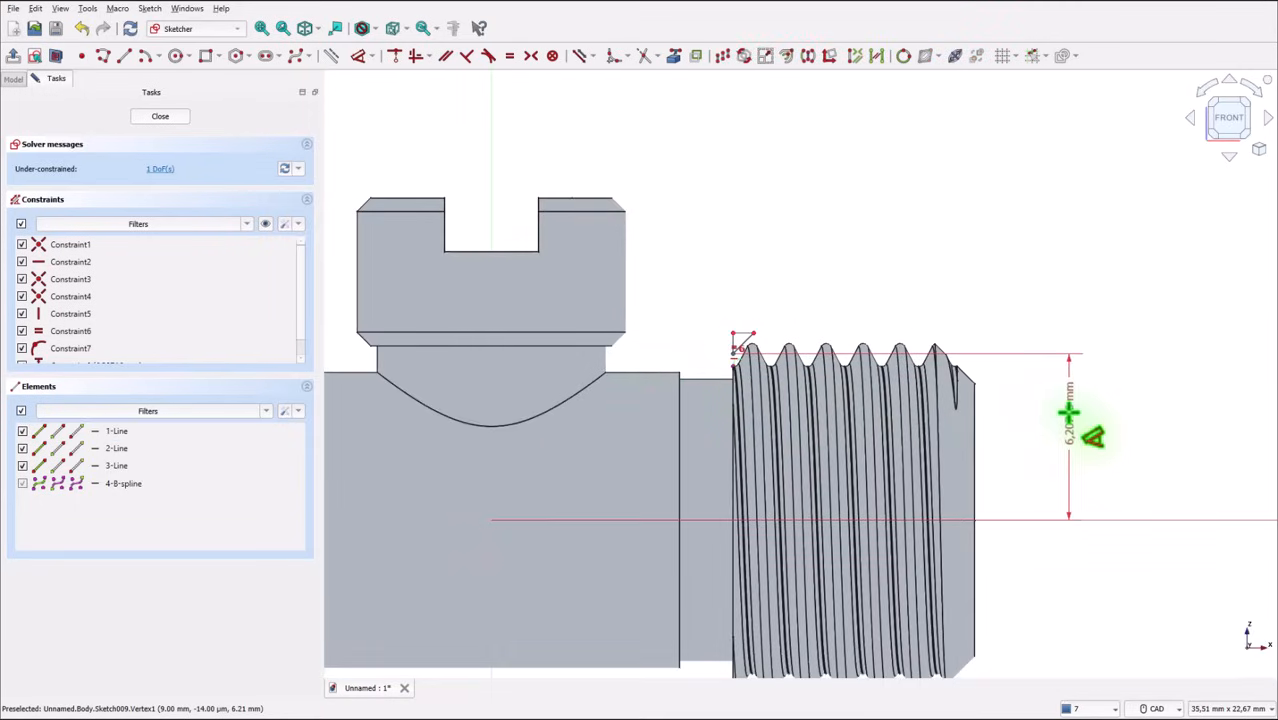
click(1069, 413)
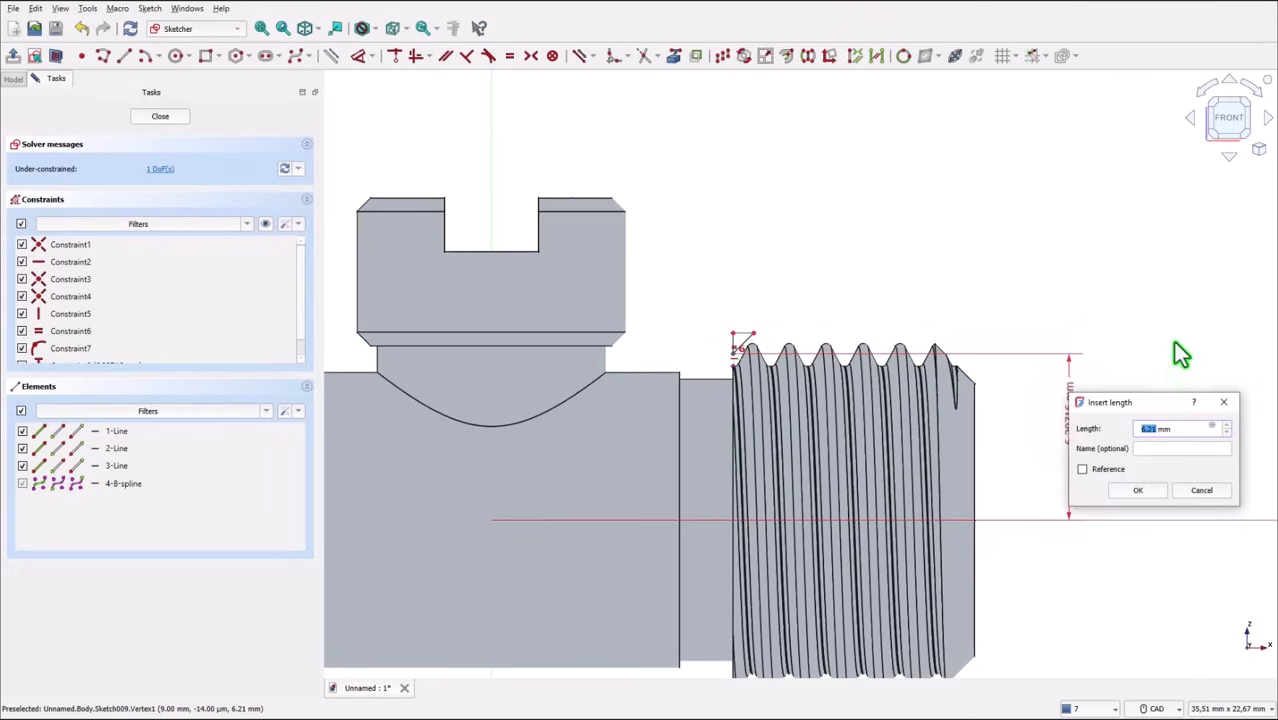
text(13,157/2-0,5)
click(1138, 490)
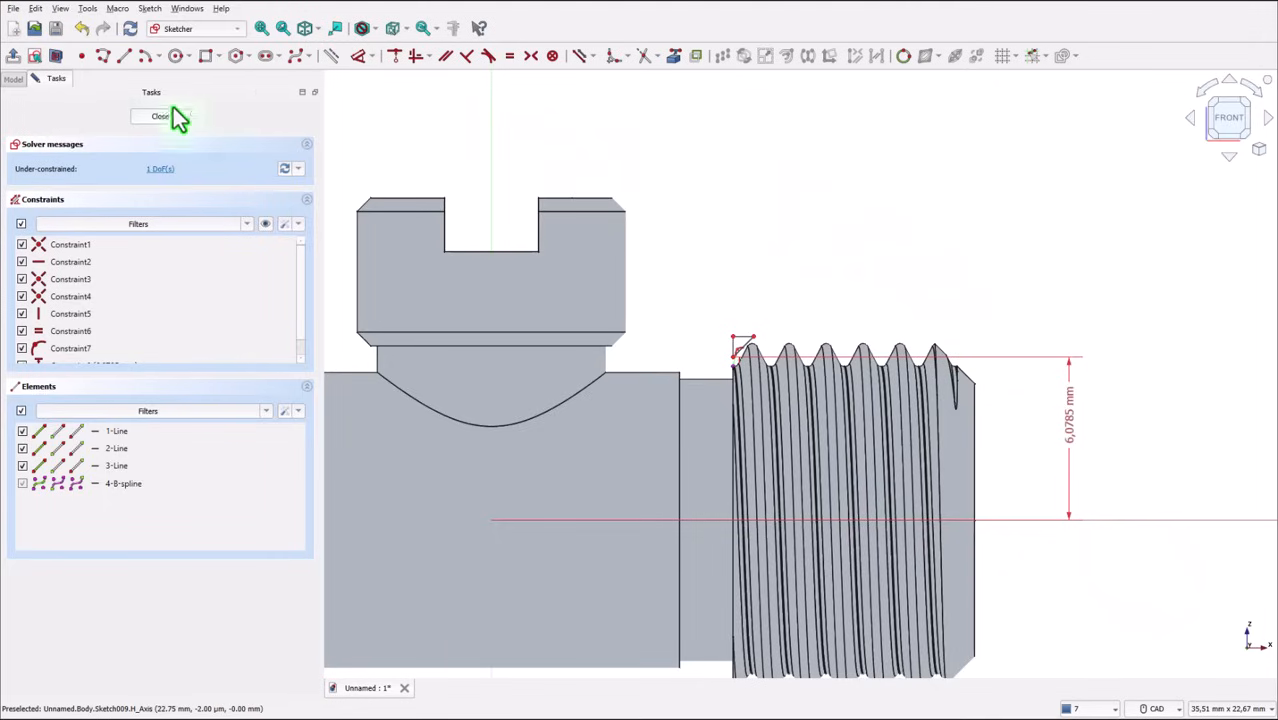
click(145, 117)
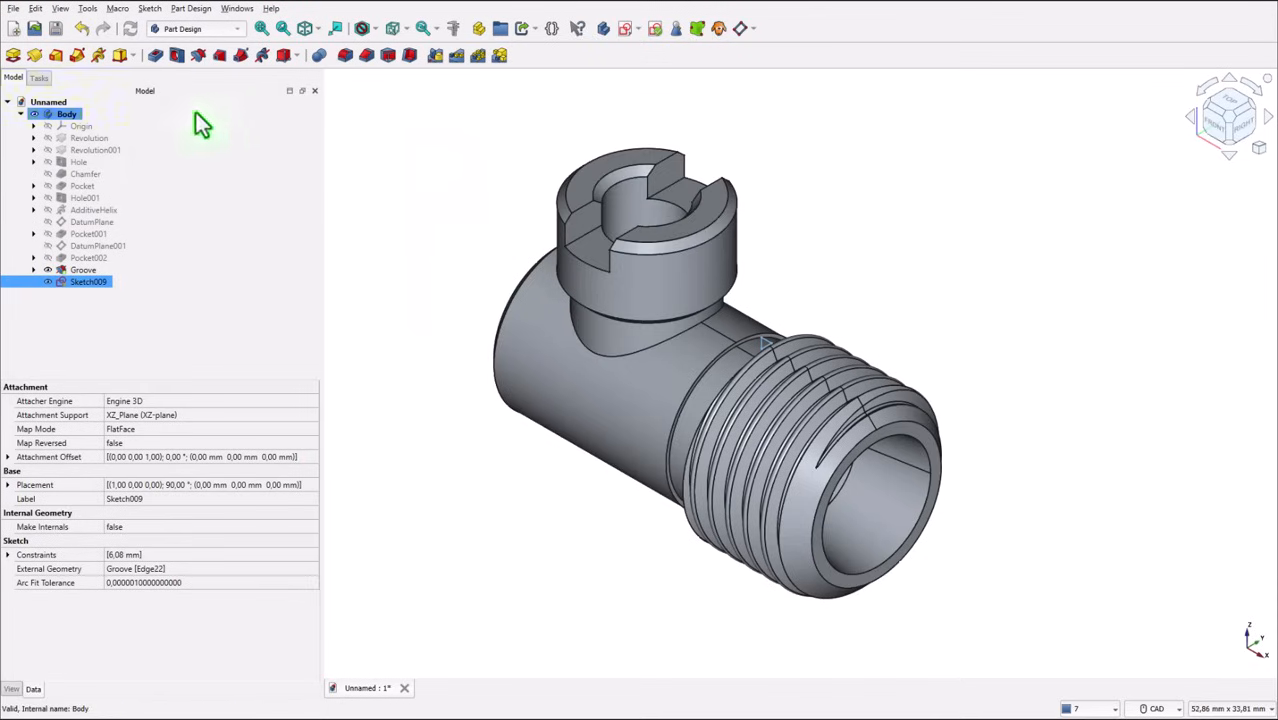
- Chamfer the thread's inner end with a reversed 360° groove of the new triangle sketch around the base X axis, and inspect the cut
click(195, 57)
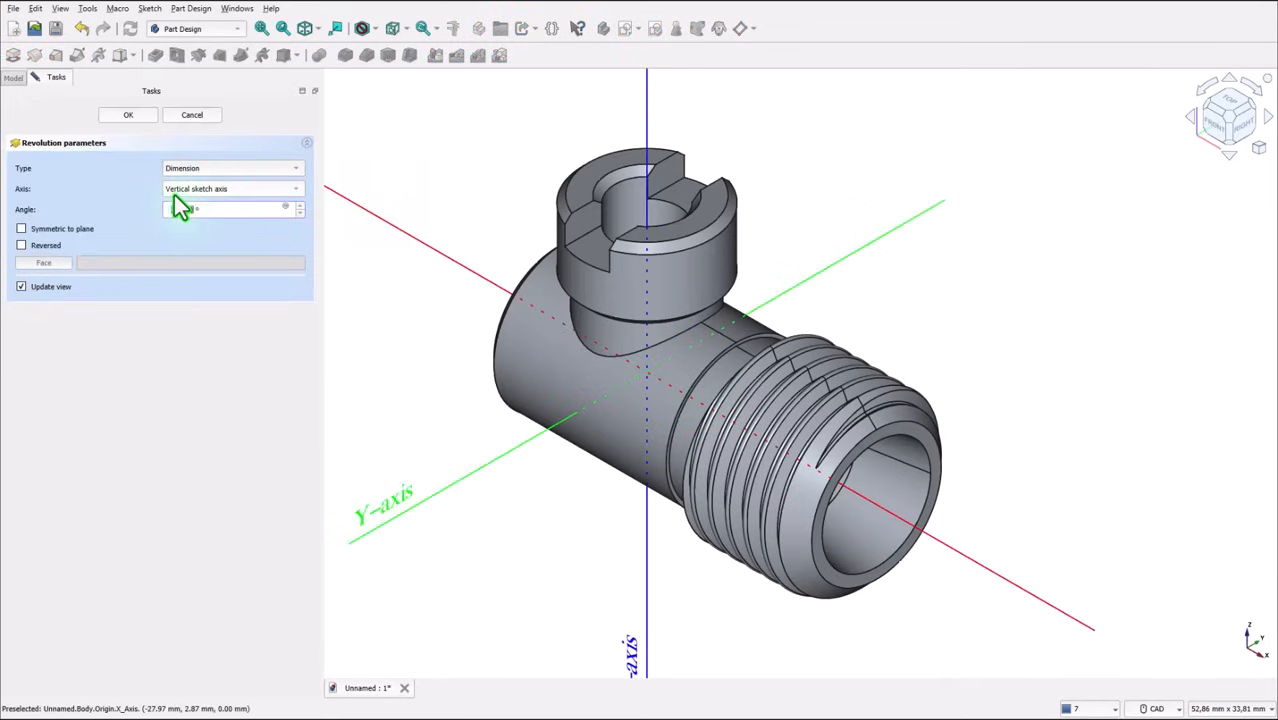
click(204, 188)
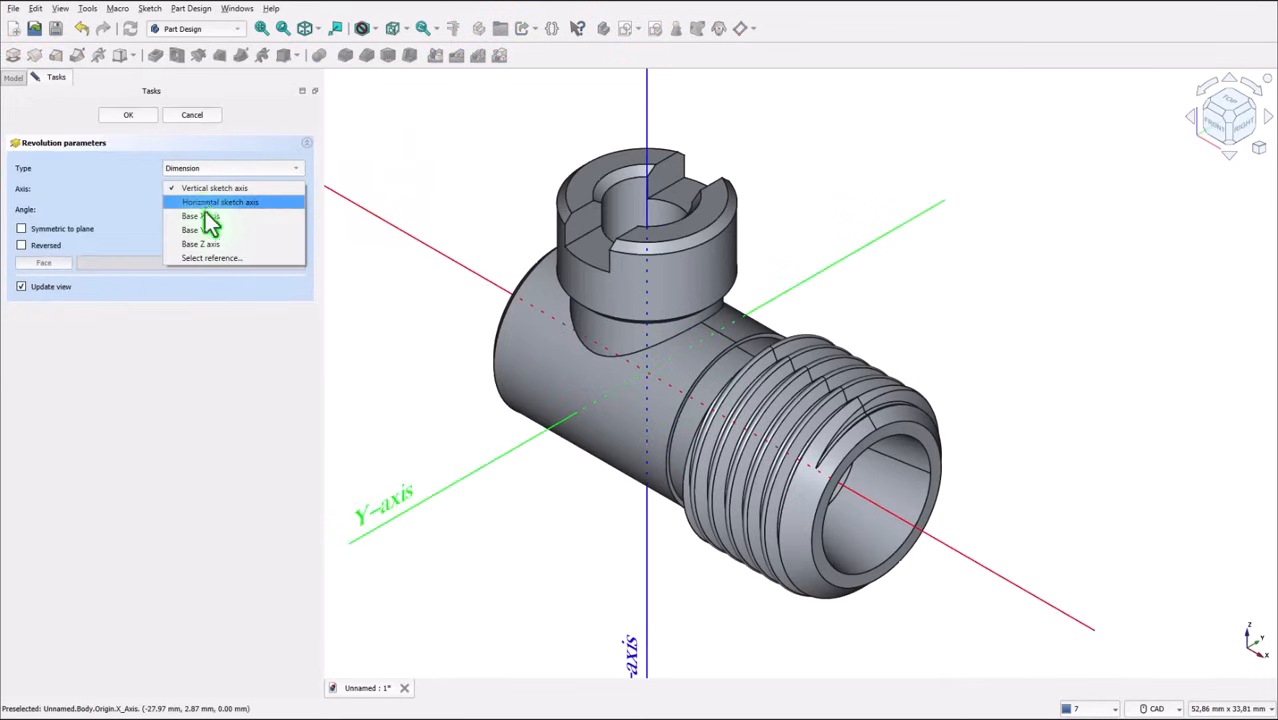
click(211, 220)
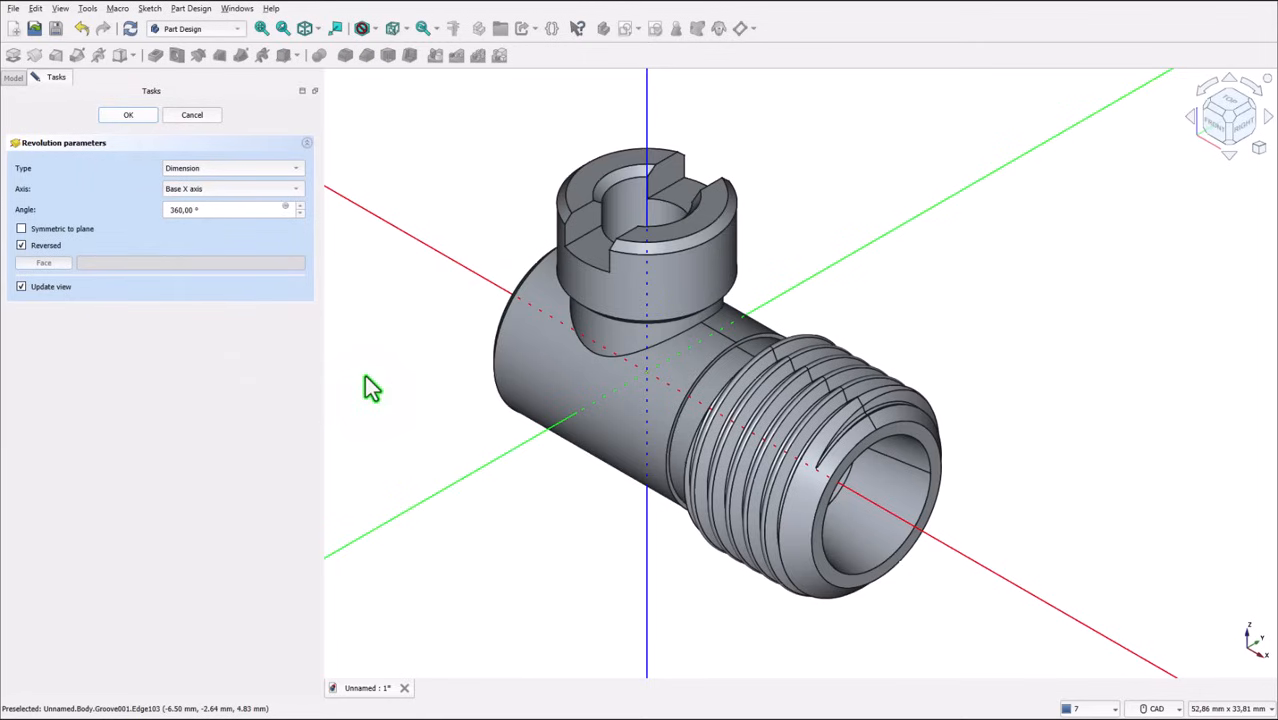
key(Return)
middle_drag(499, 428, 767, 546)
scroll(788, 564, up, 3)
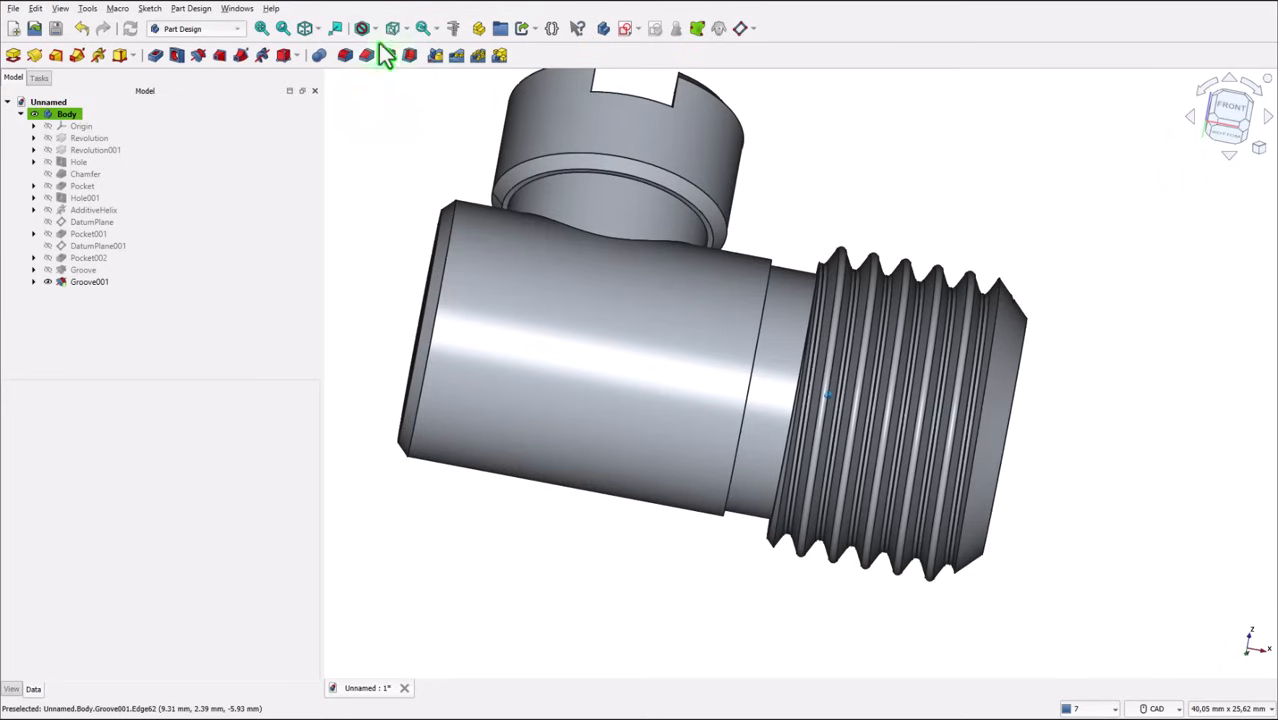
click(306, 31)
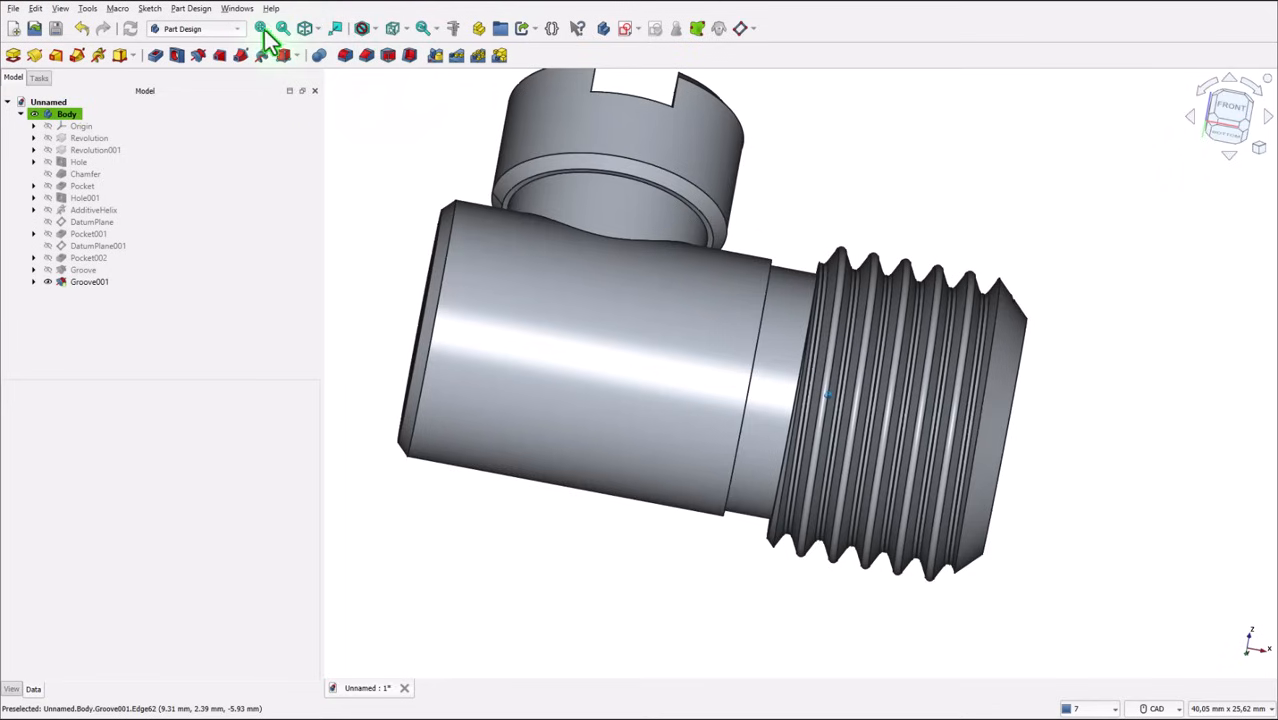
click(260, 29)
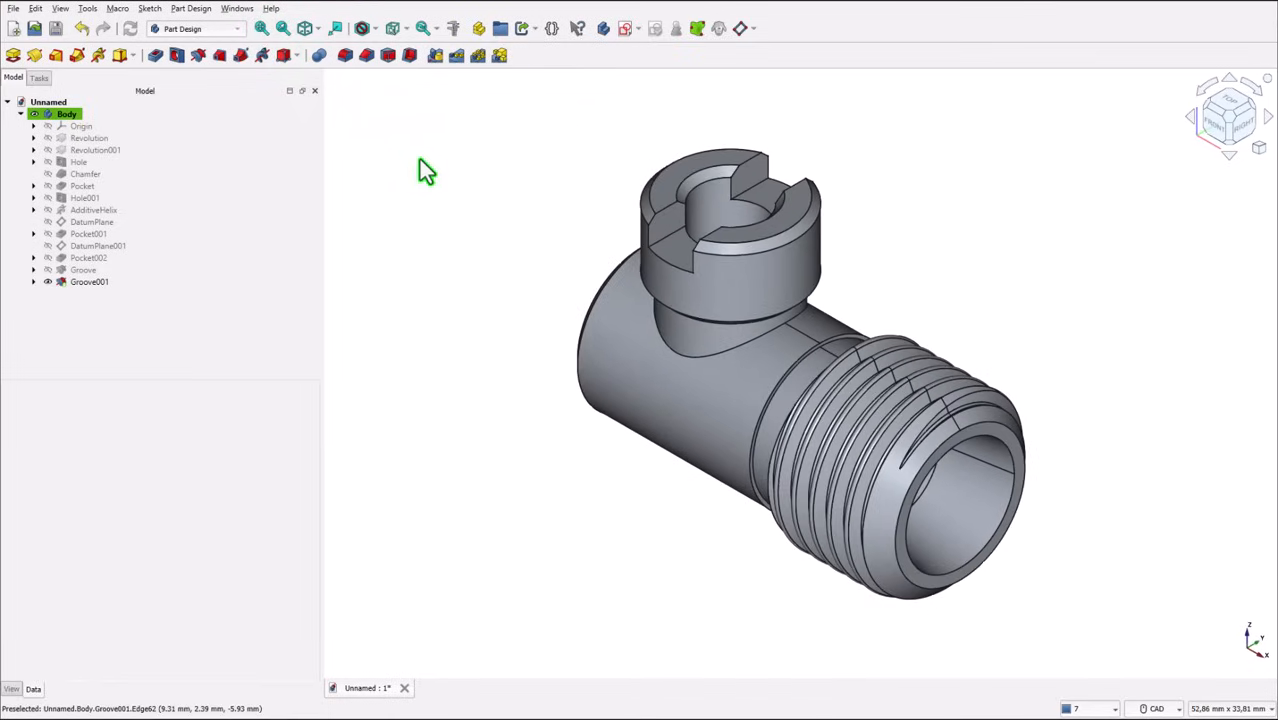